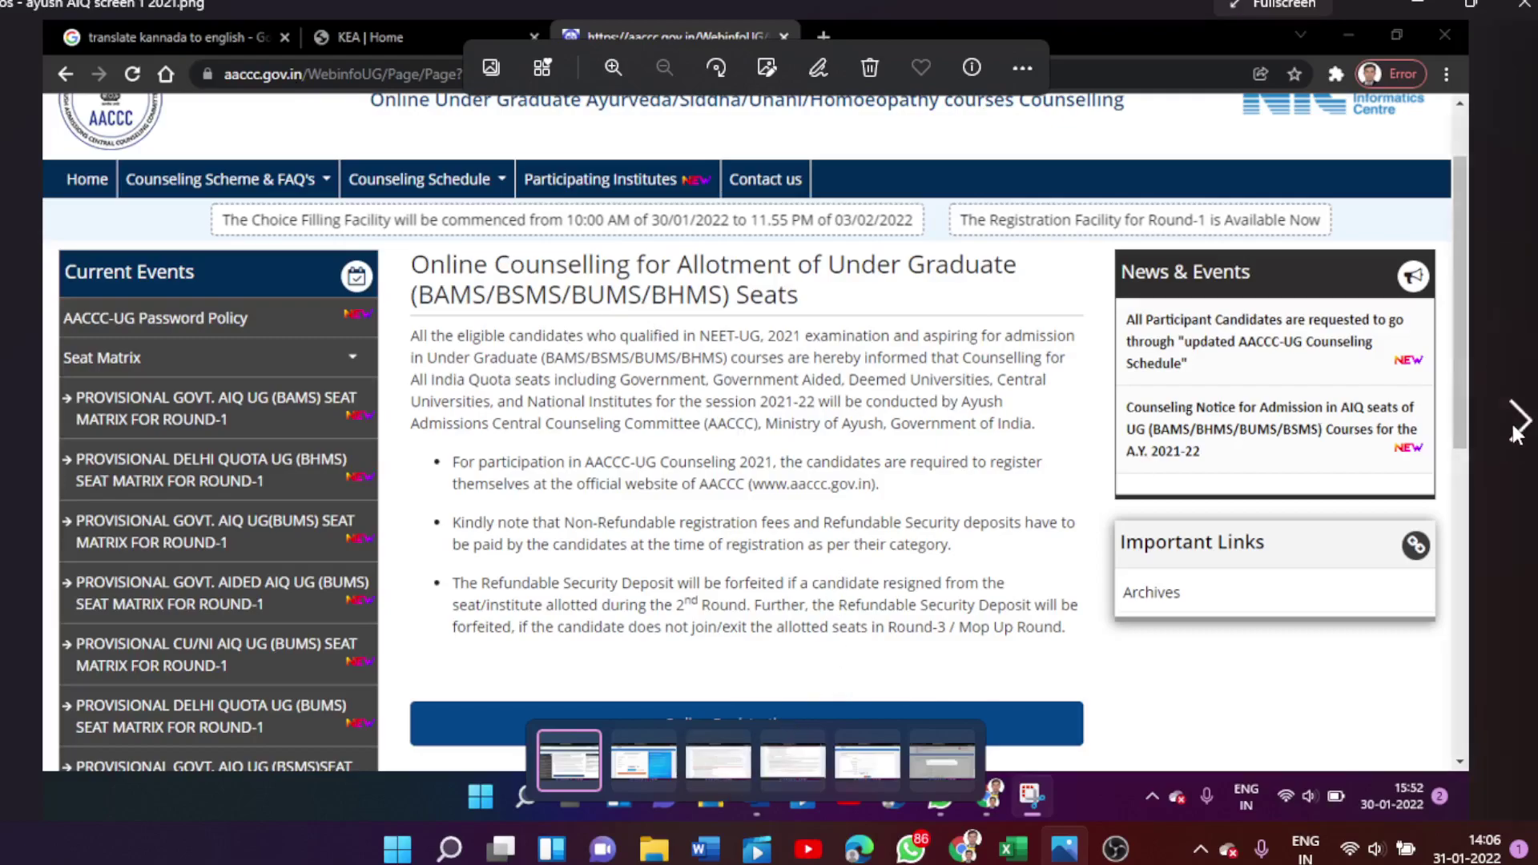
Go through the AACCC website screenshots from the home page through sign-in and the terms to the New Candidate Registration form
click(1526, 425)
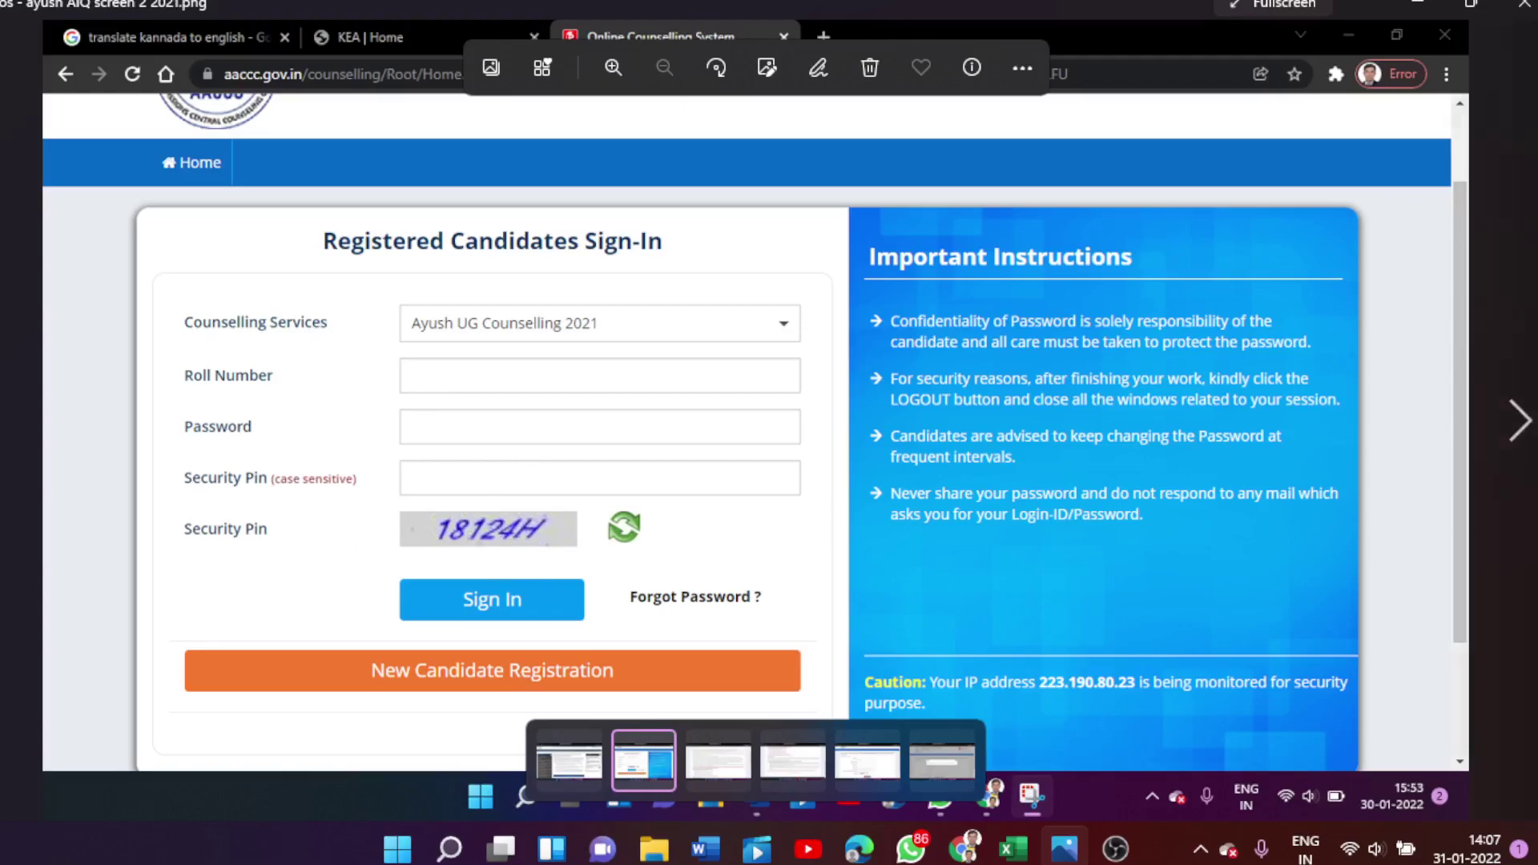
click(1517, 434)
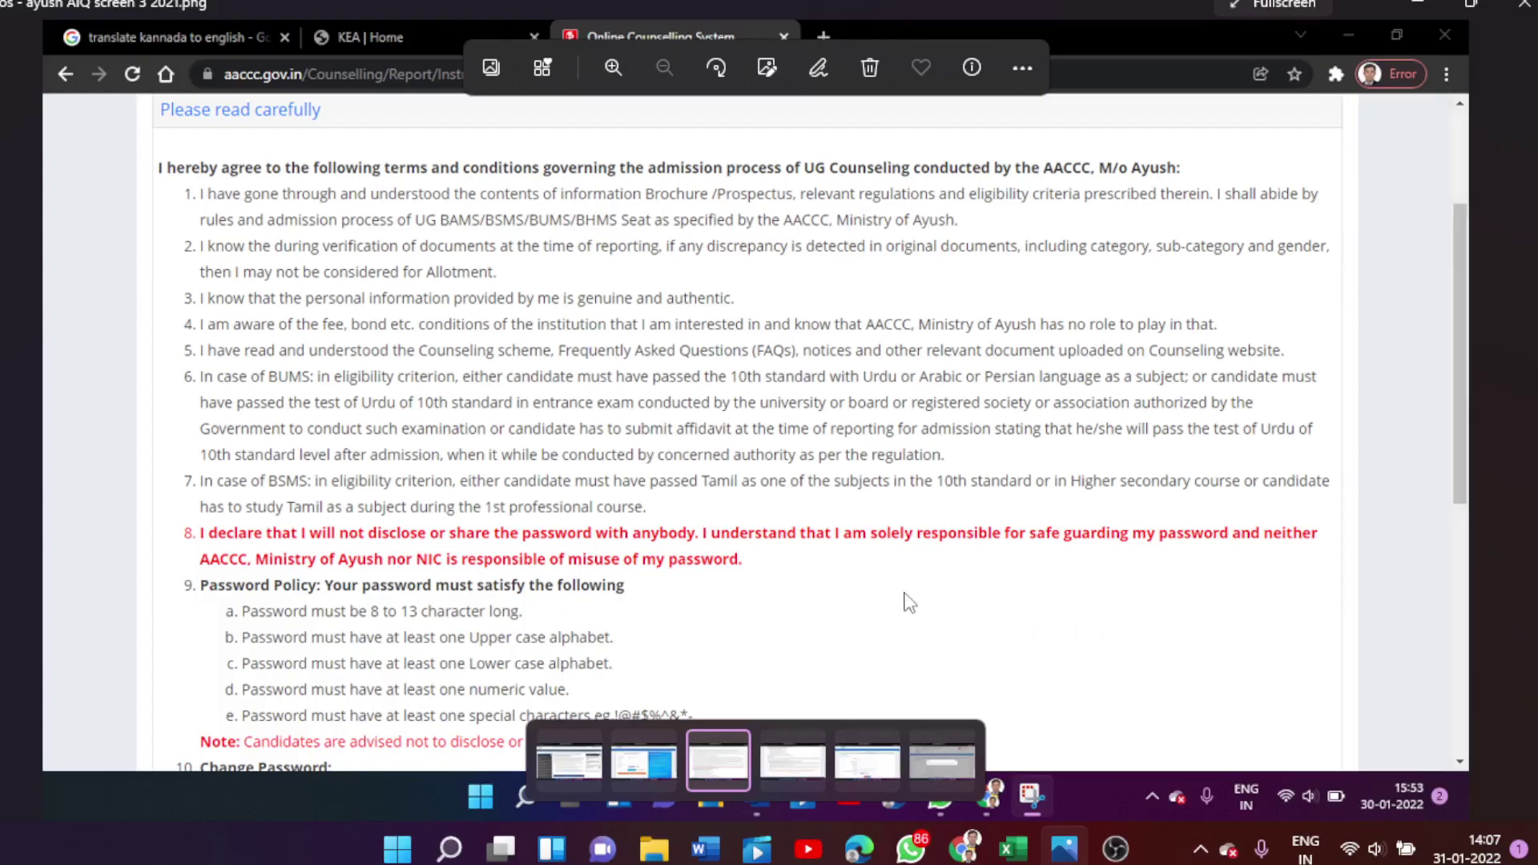
click(1520, 422)
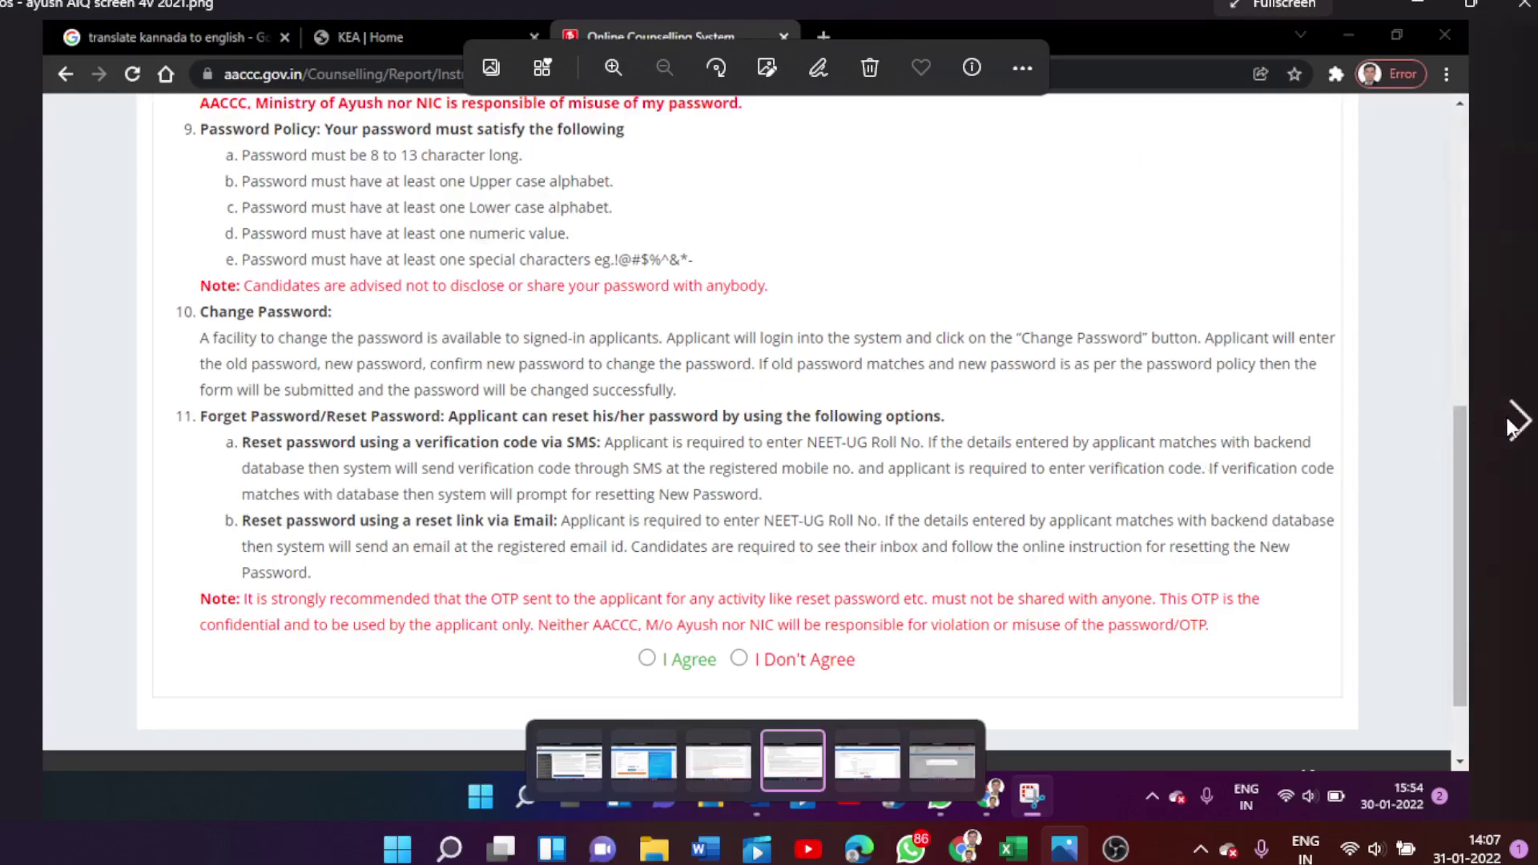
click(1520, 423)
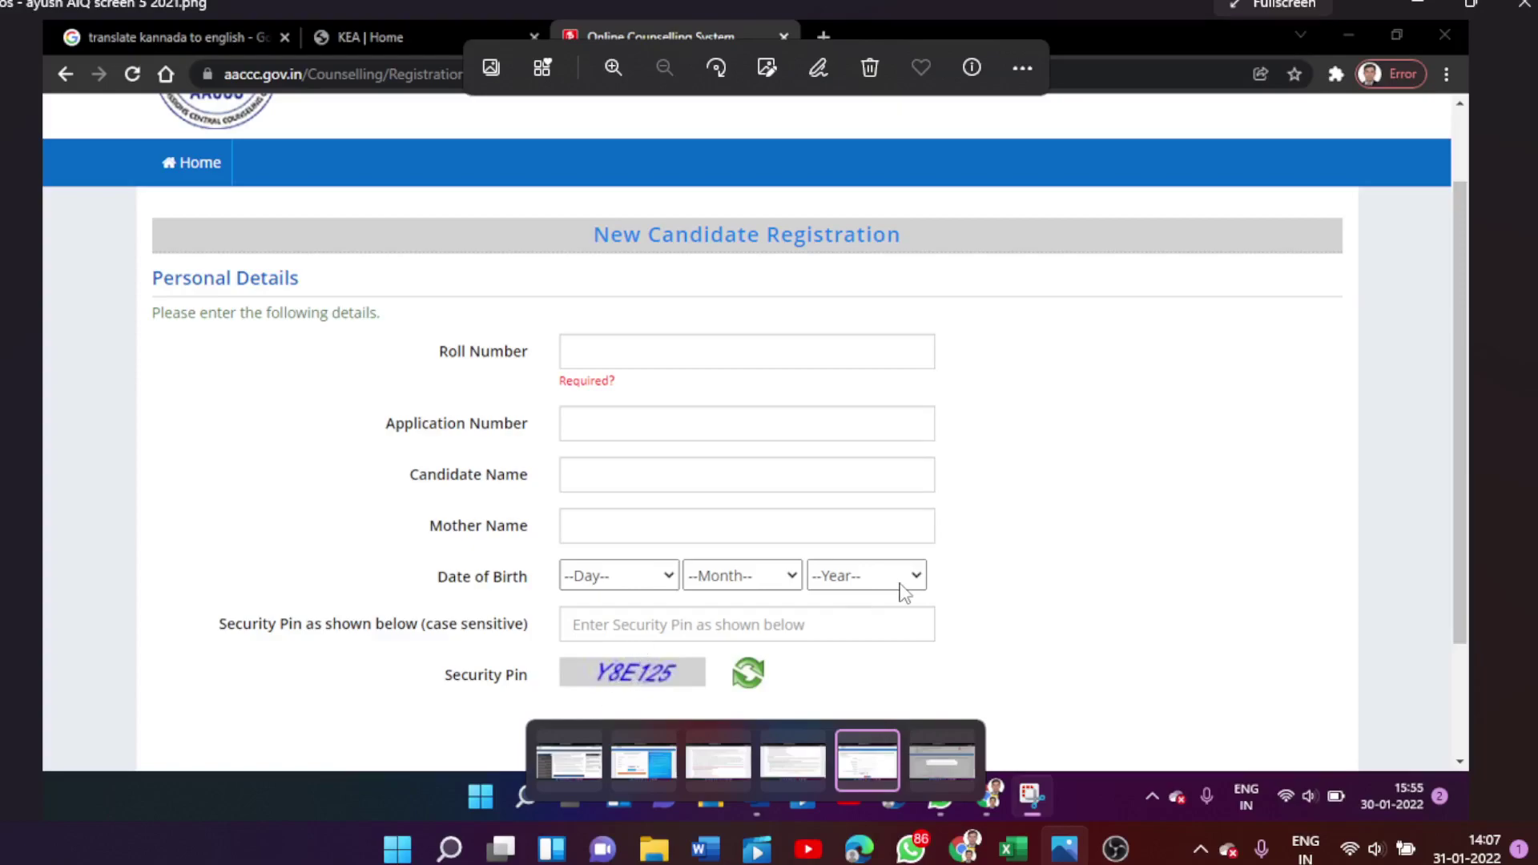
mouse_move(1518, 421)
Switch to the AACCC choice filling page in Chrome, save the pending choice changes and dismiss the resulting message
click(967, 852)
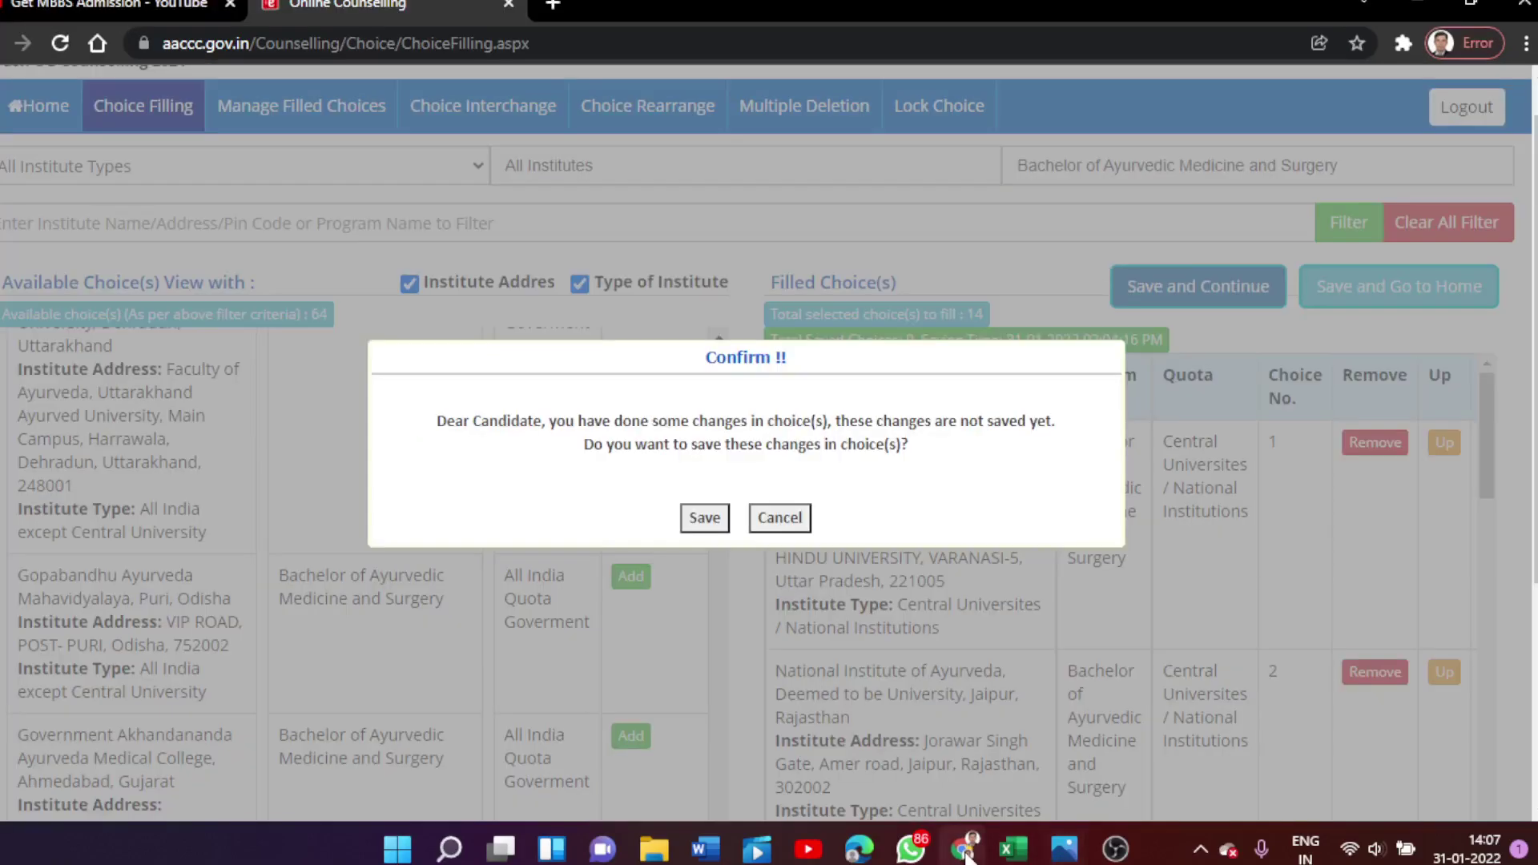
click(705, 519)
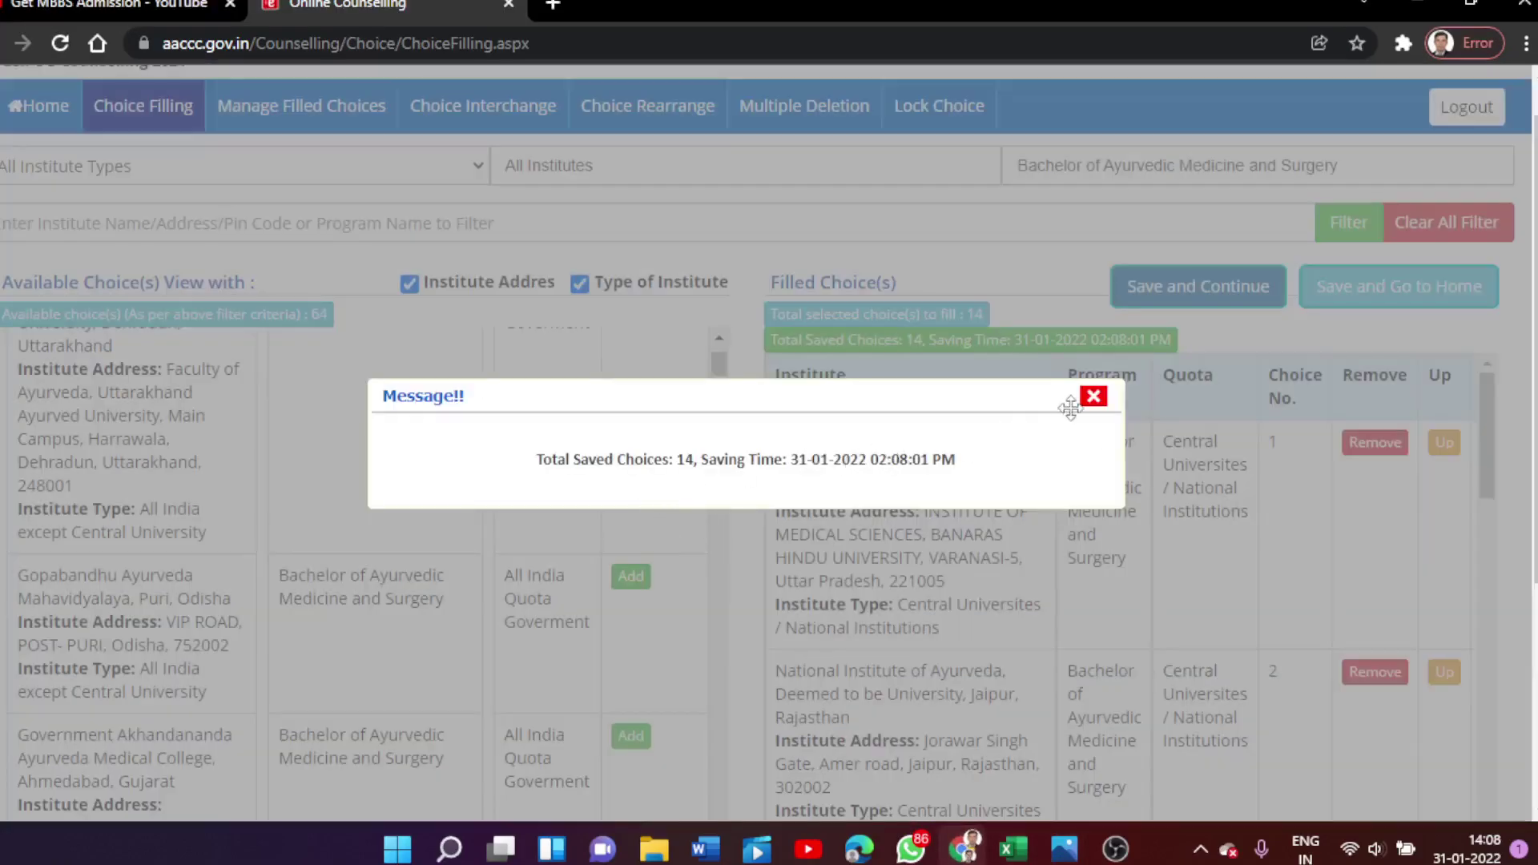
click(1094, 395)
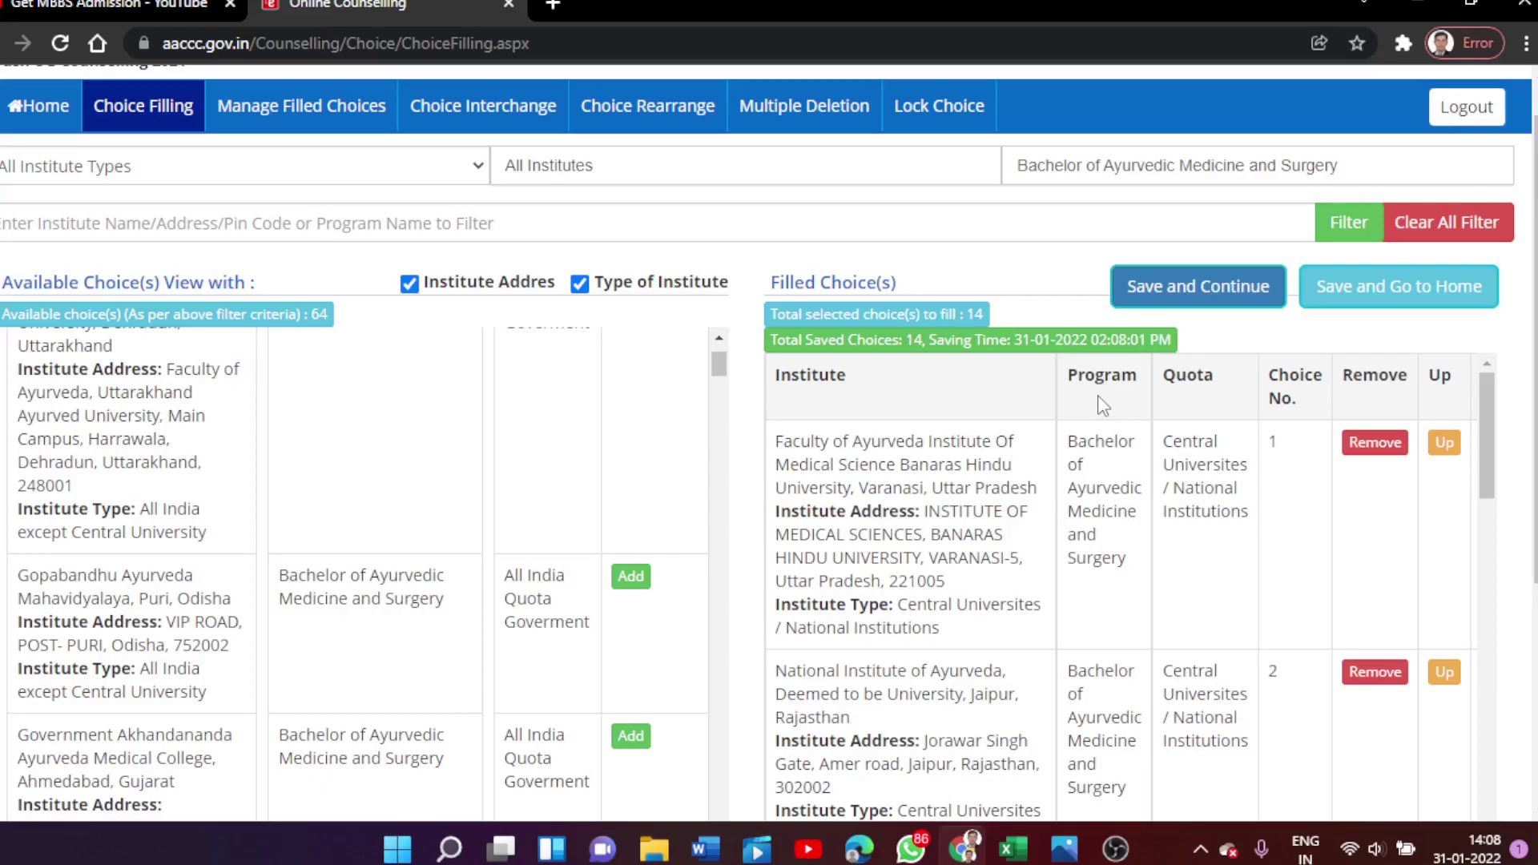
Remove every institute from the Filled Choice(s) list one by one, confirming each removal
click(1366, 437)
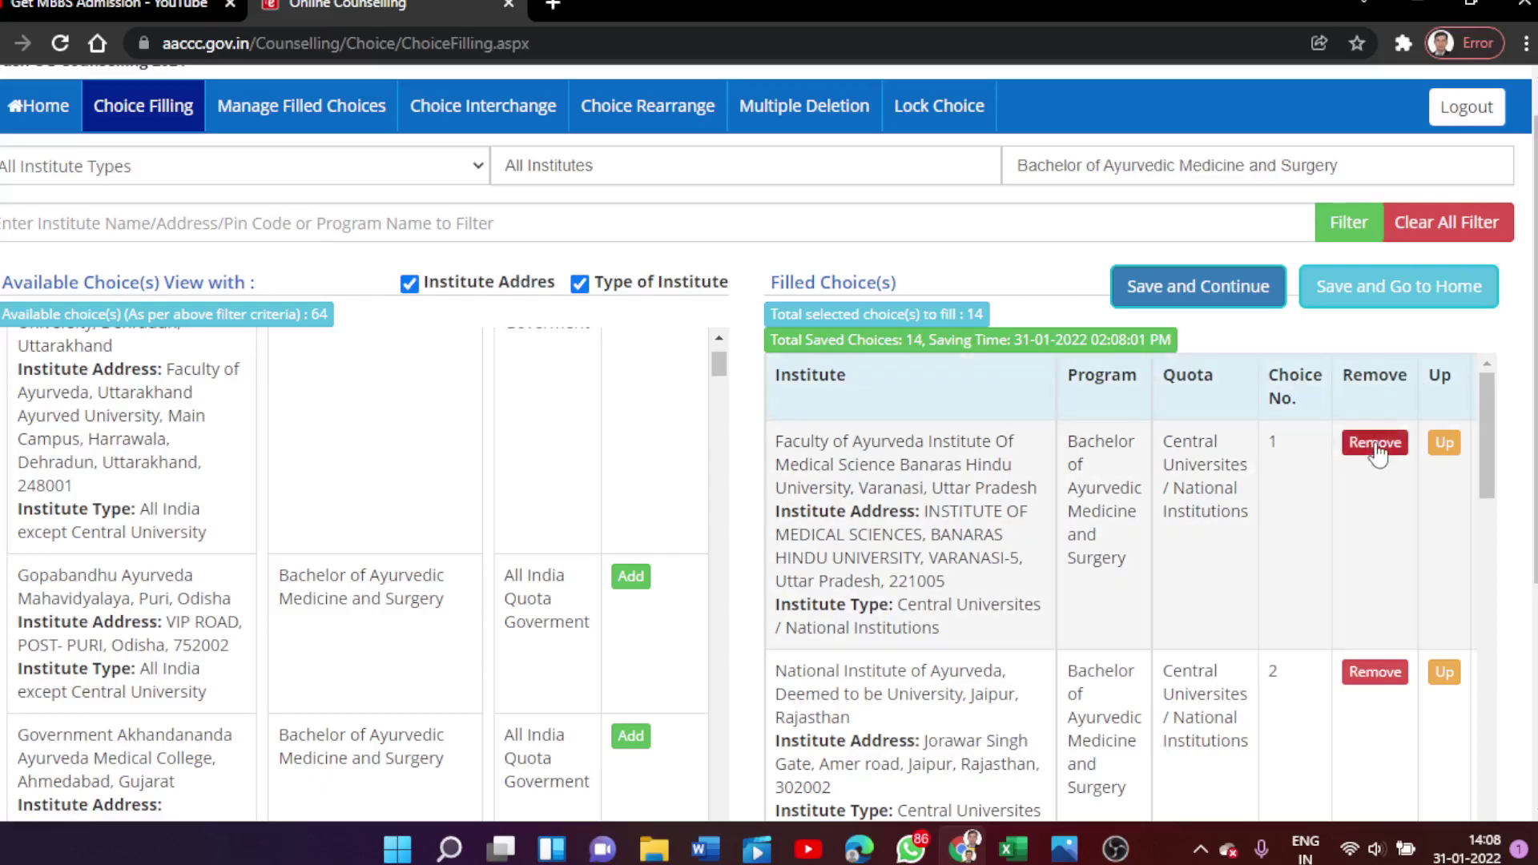
click(838, 176)
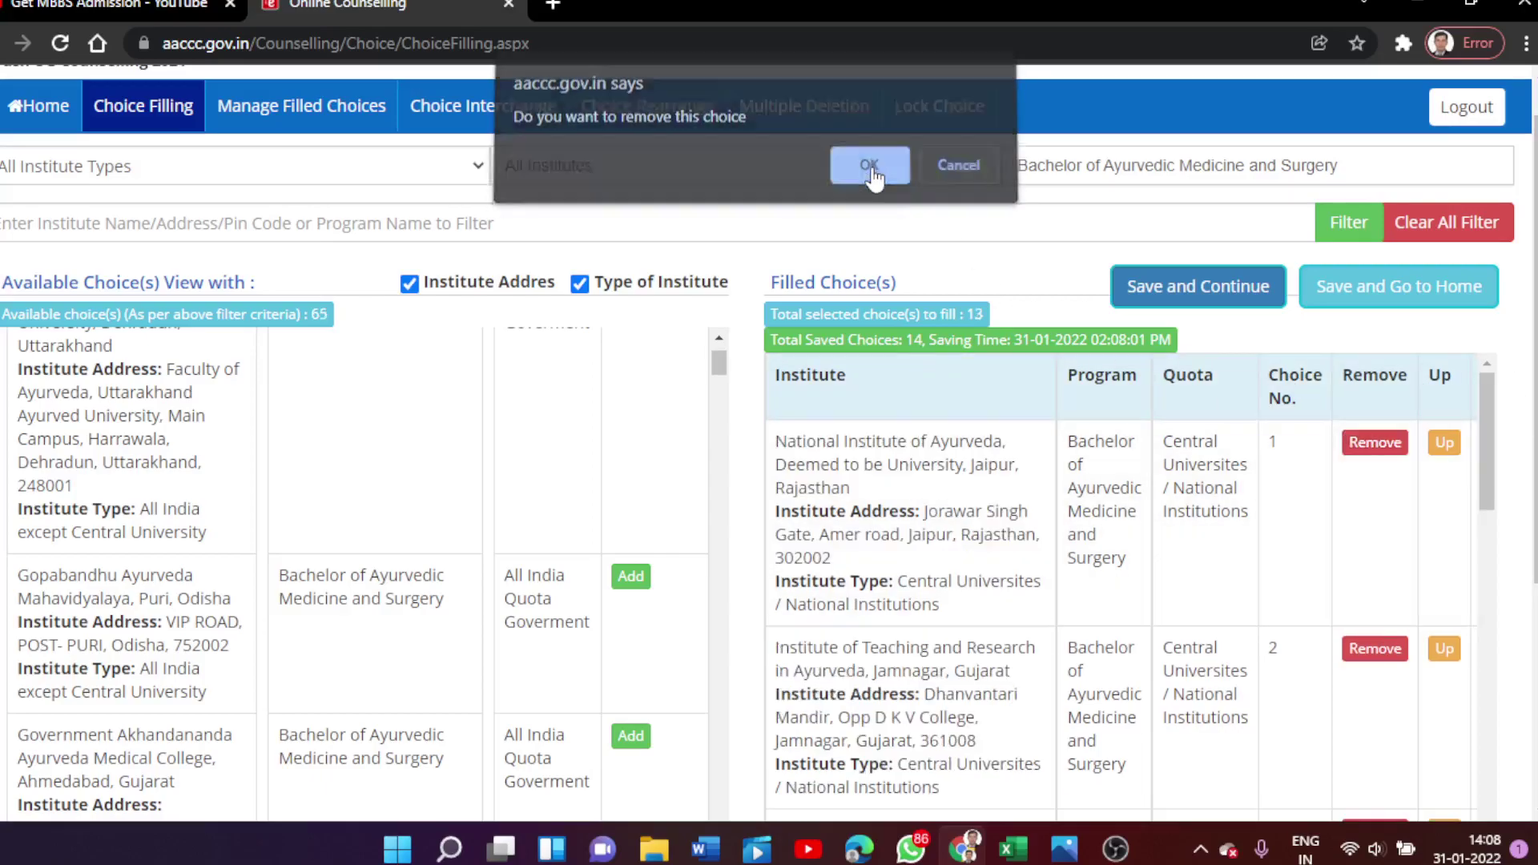
click(1391, 450)
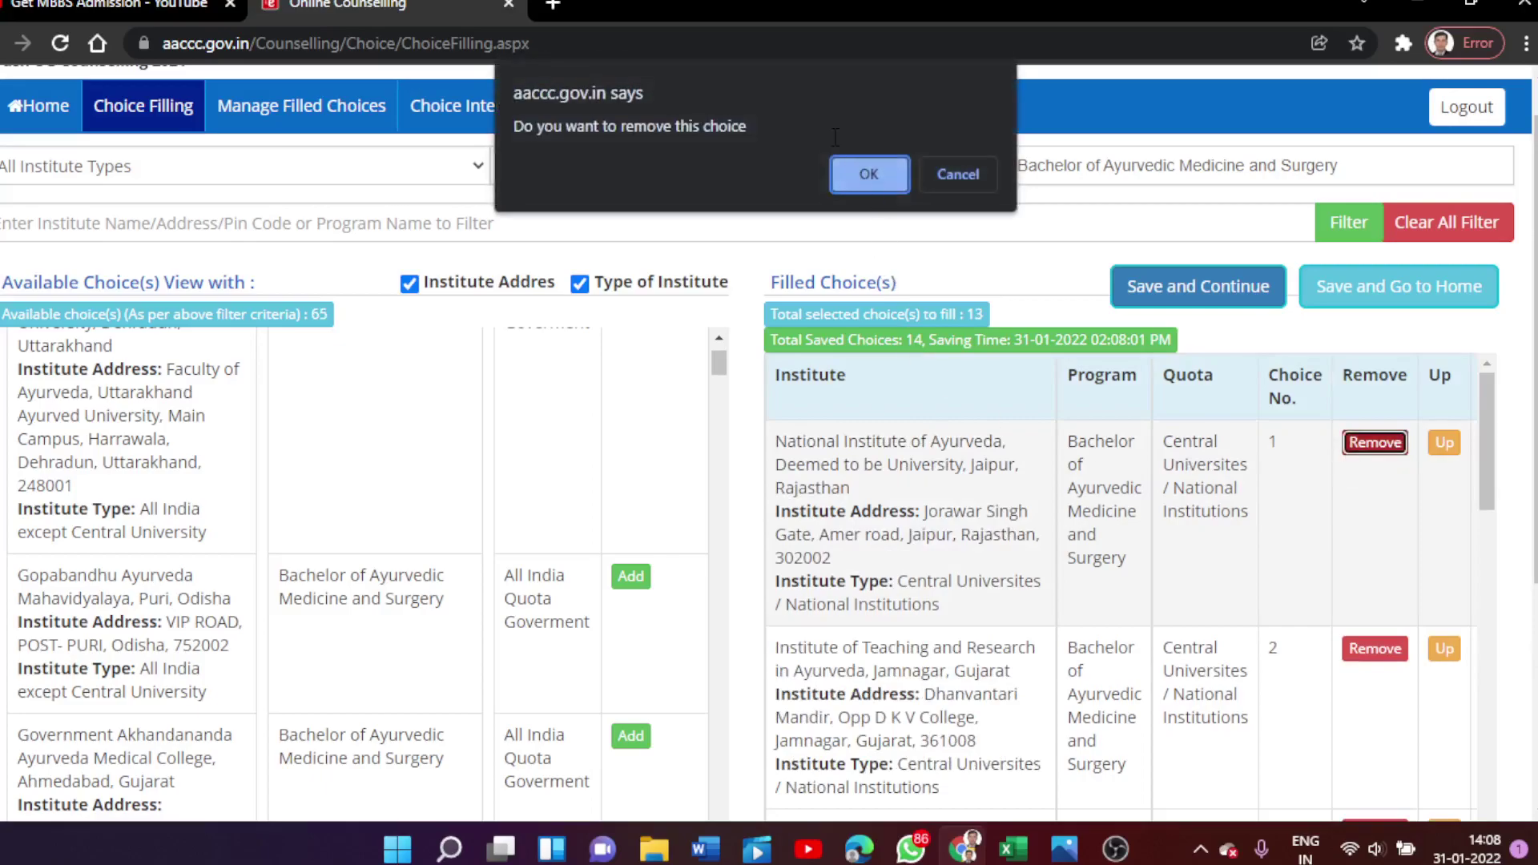
click(873, 170)
click(1388, 450)
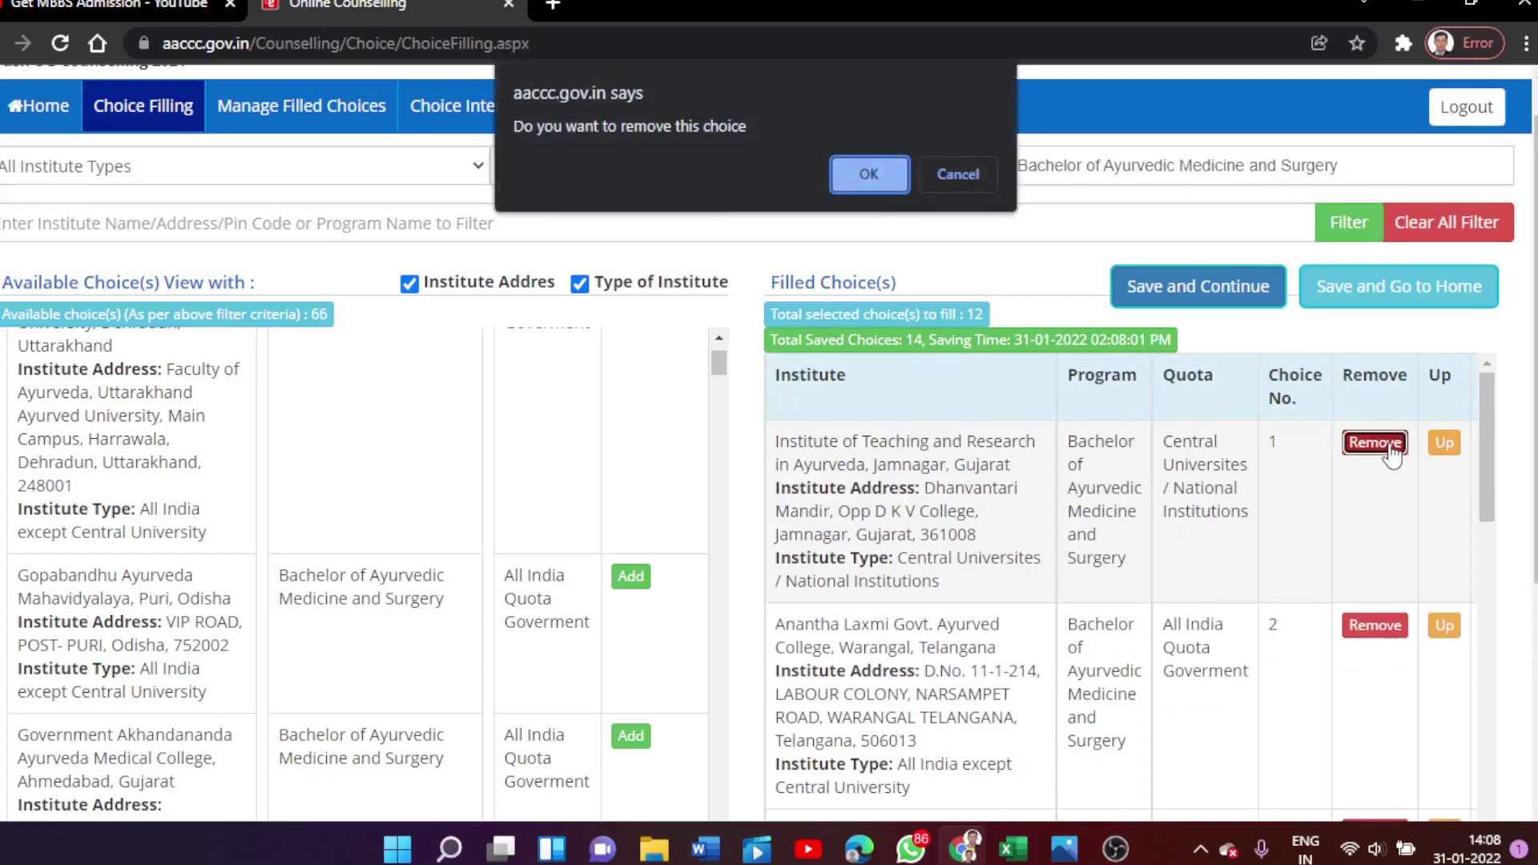
click(879, 174)
click(1373, 445)
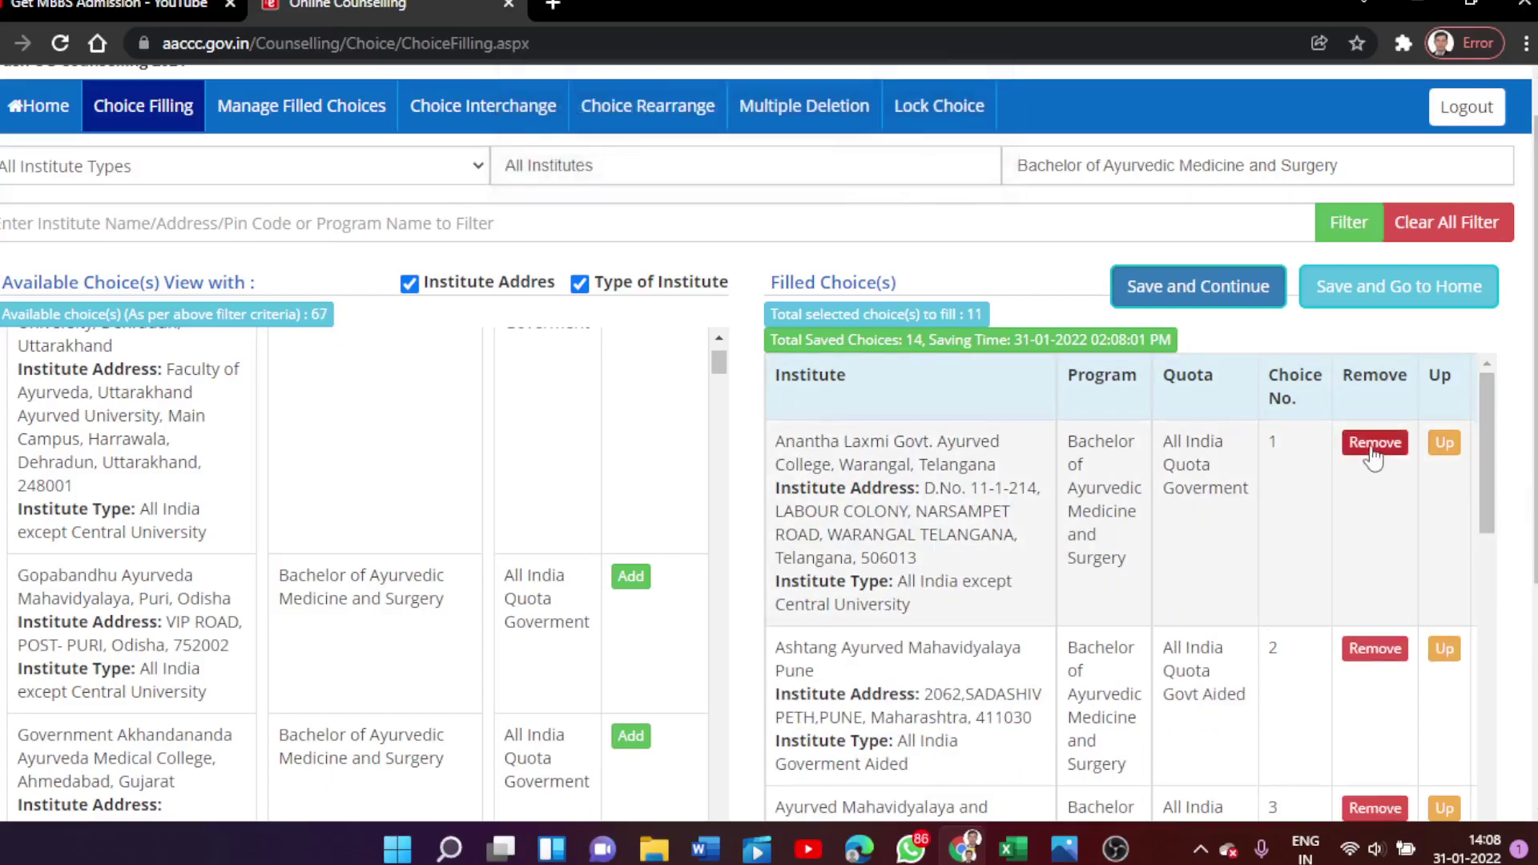
click(868, 172)
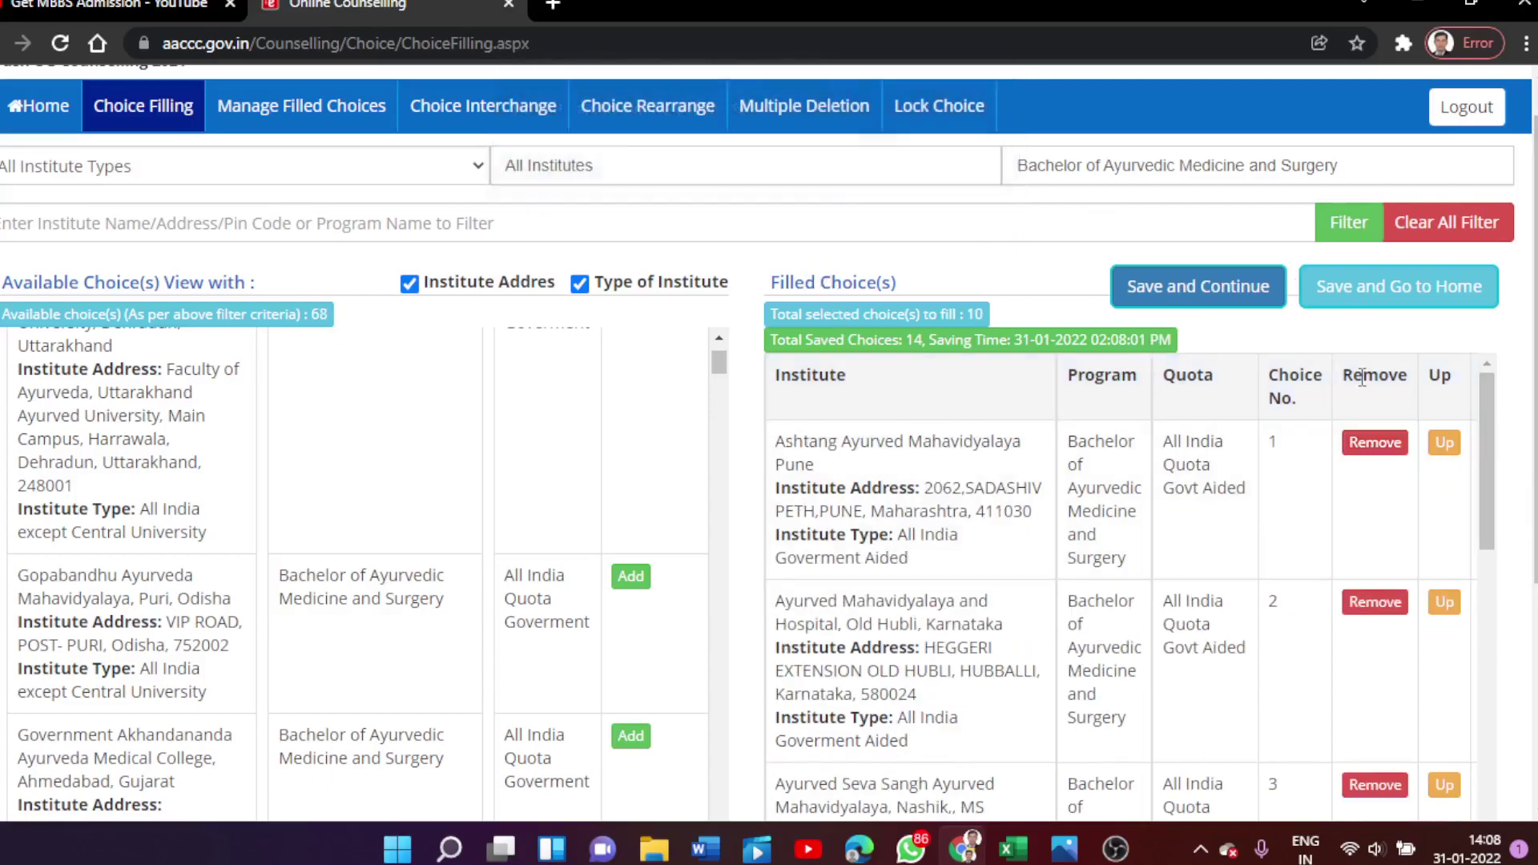
click(1380, 445)
click(870, 171)
click(1373, 449)
click(870, 174)
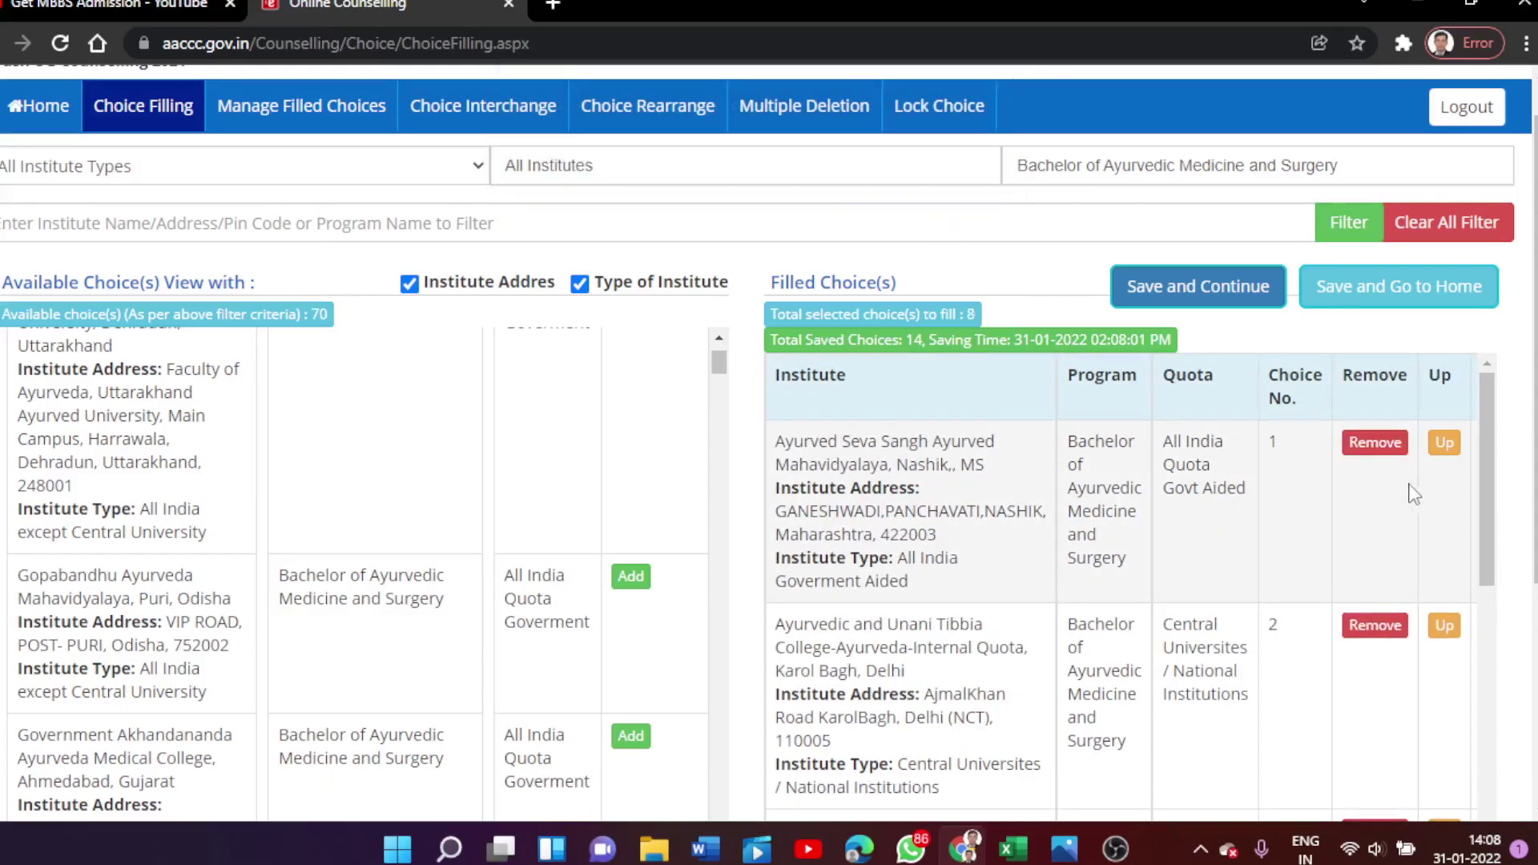
click(1377, 445)
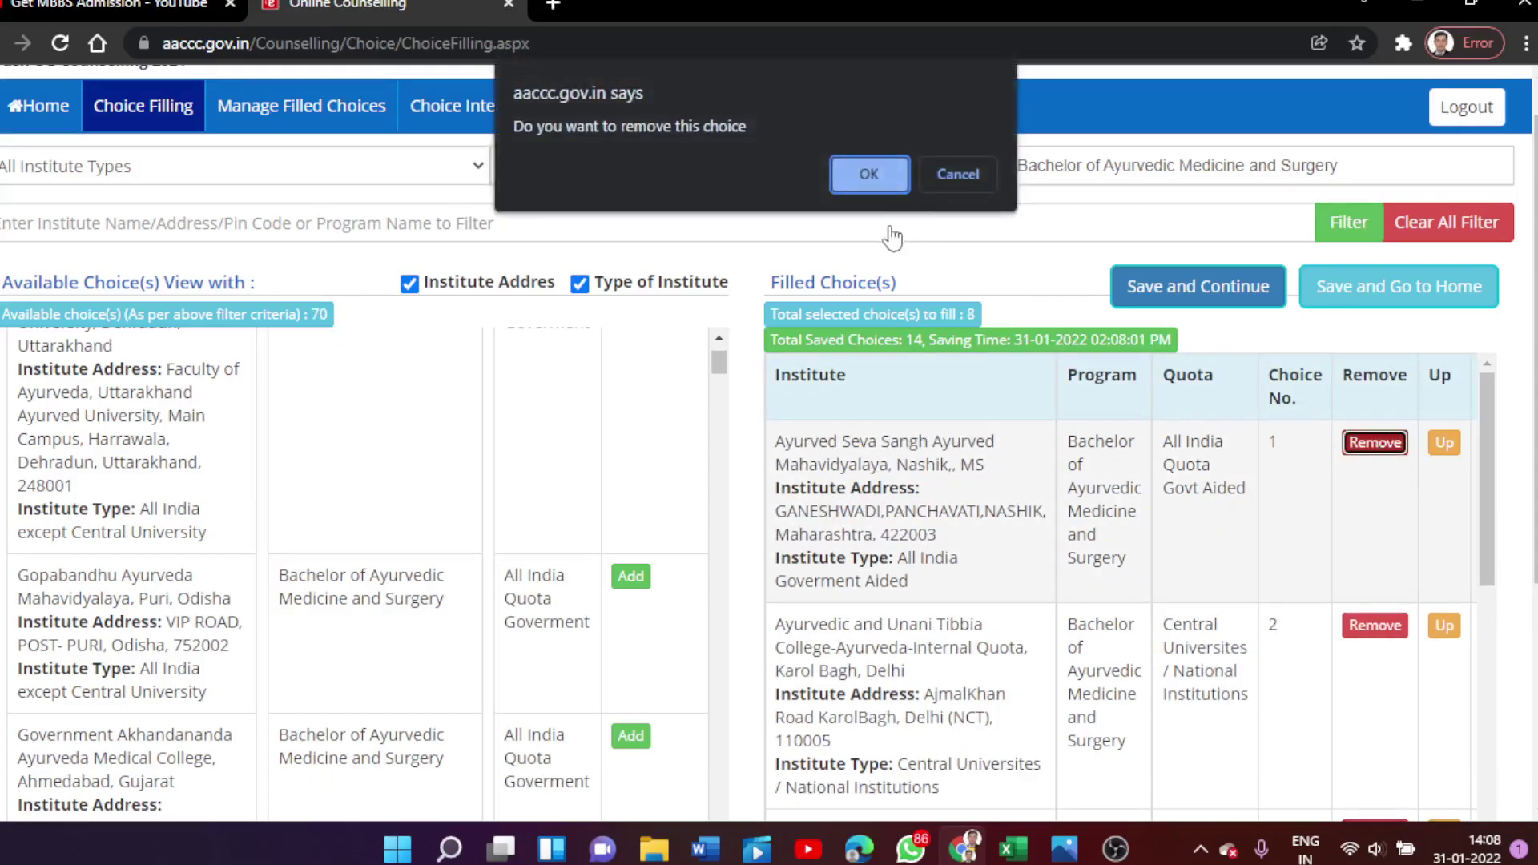
click(869, 176)
click(1329, 447)
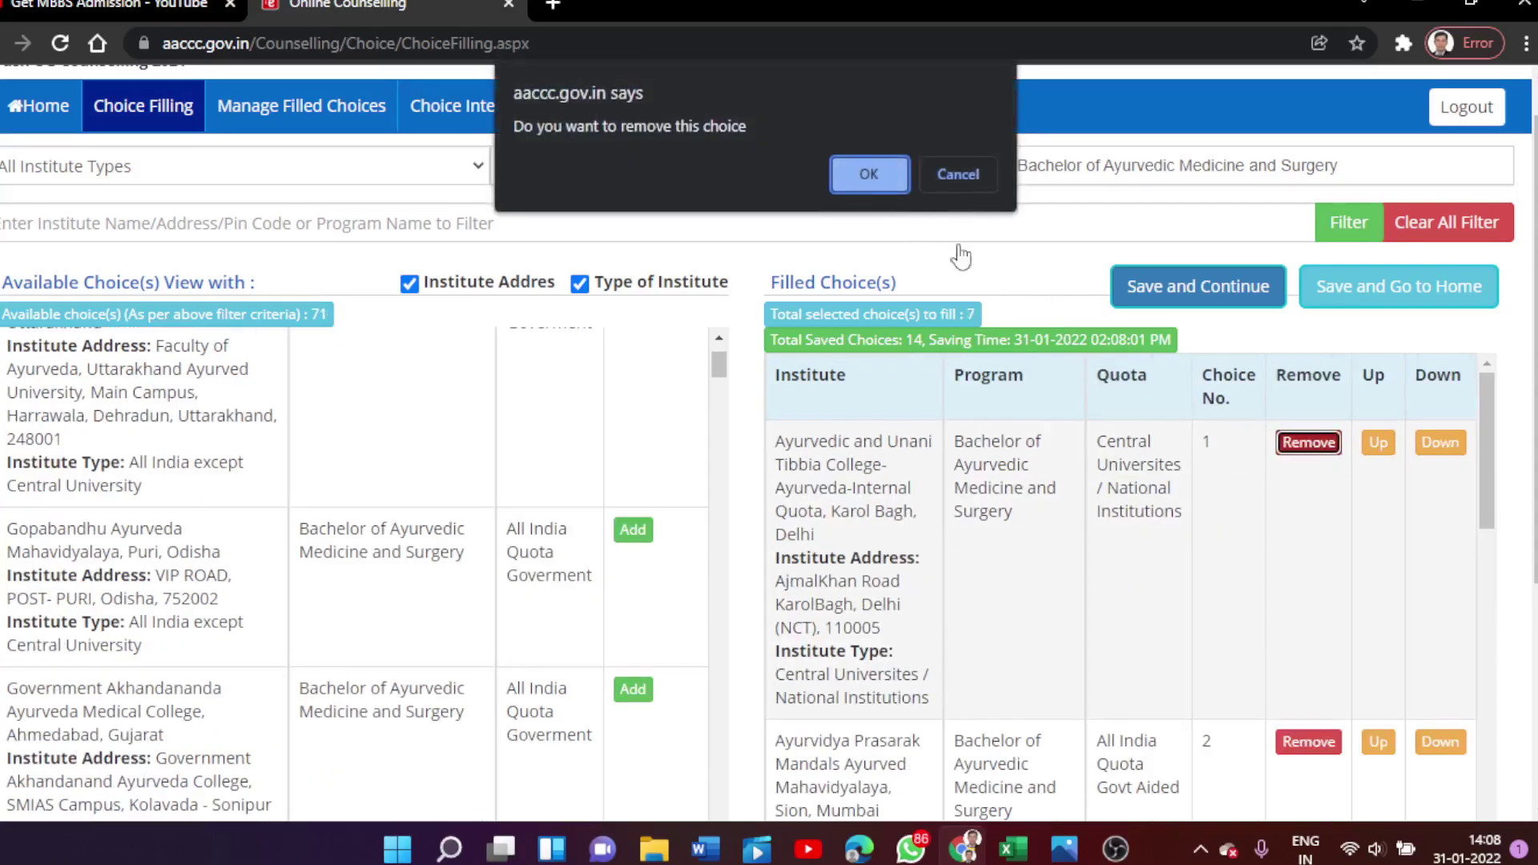
click(877, 170)
click(1308, 443)
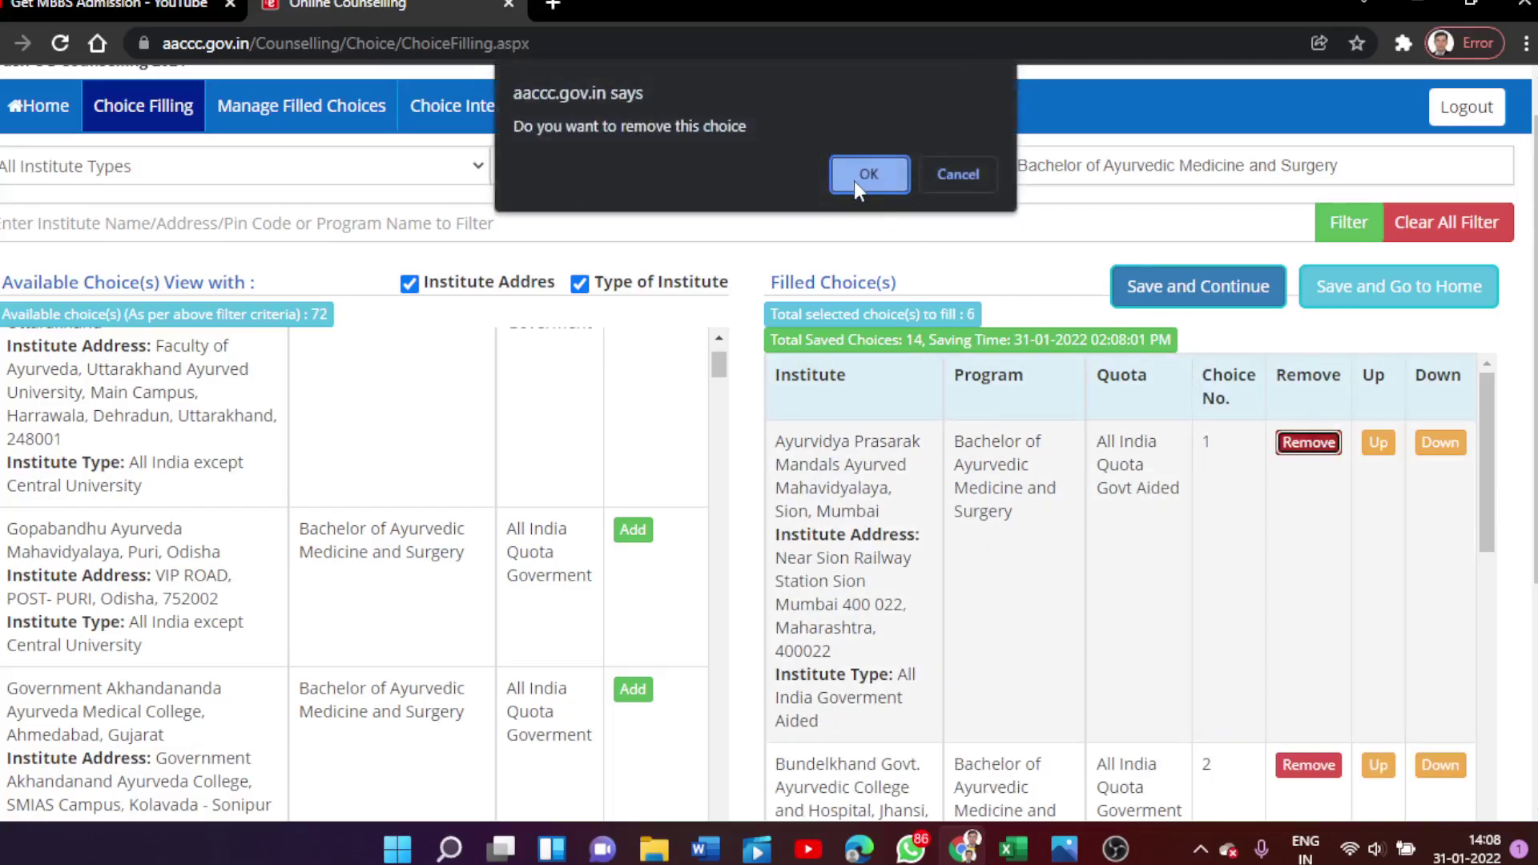
click(855, 177)
click(1308, 443)
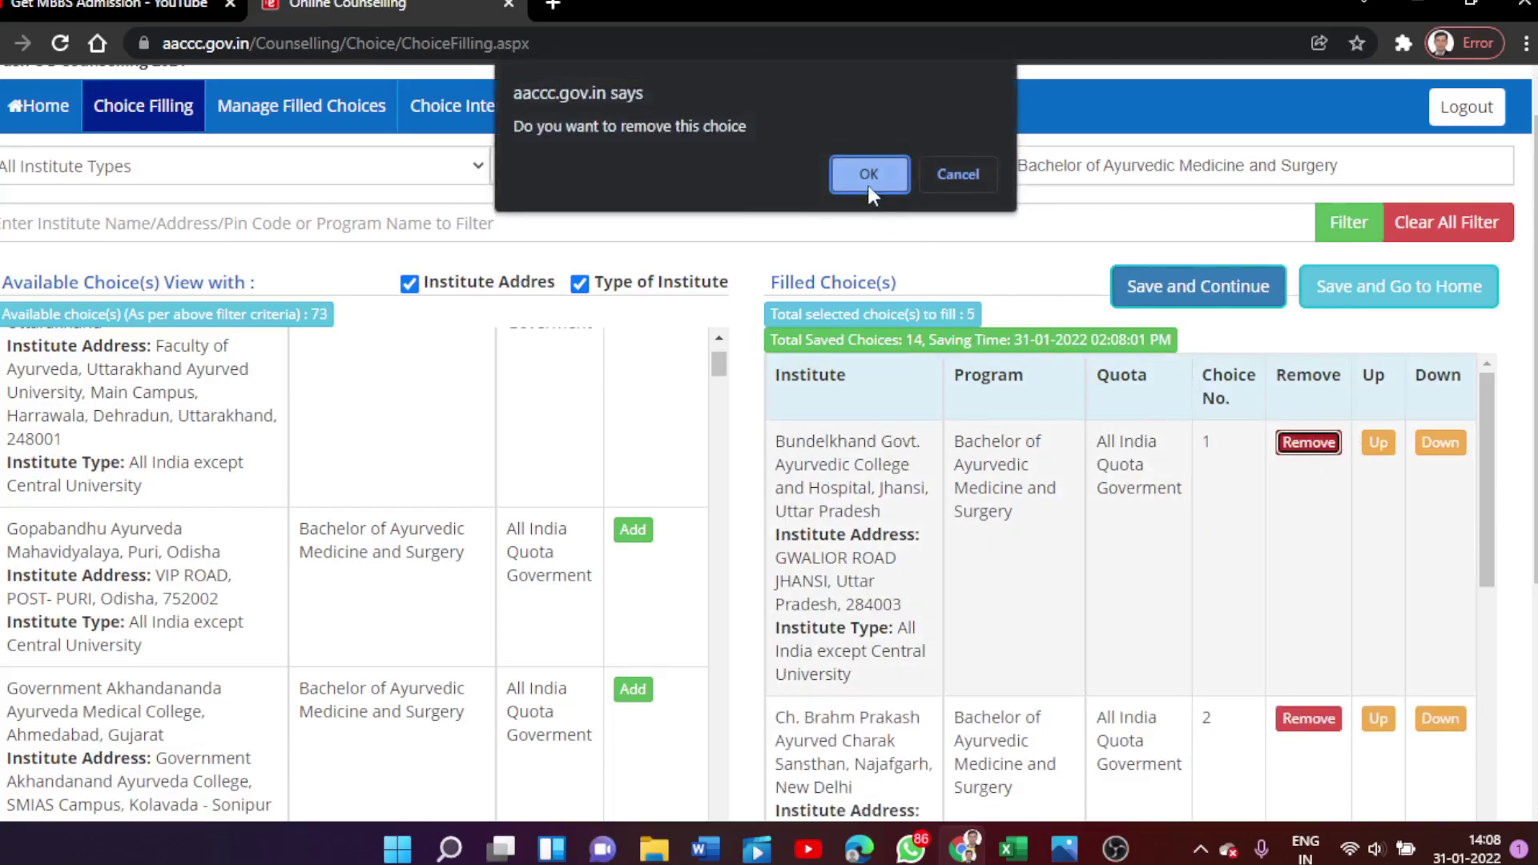
click(869, 178)
click(1309, 443)
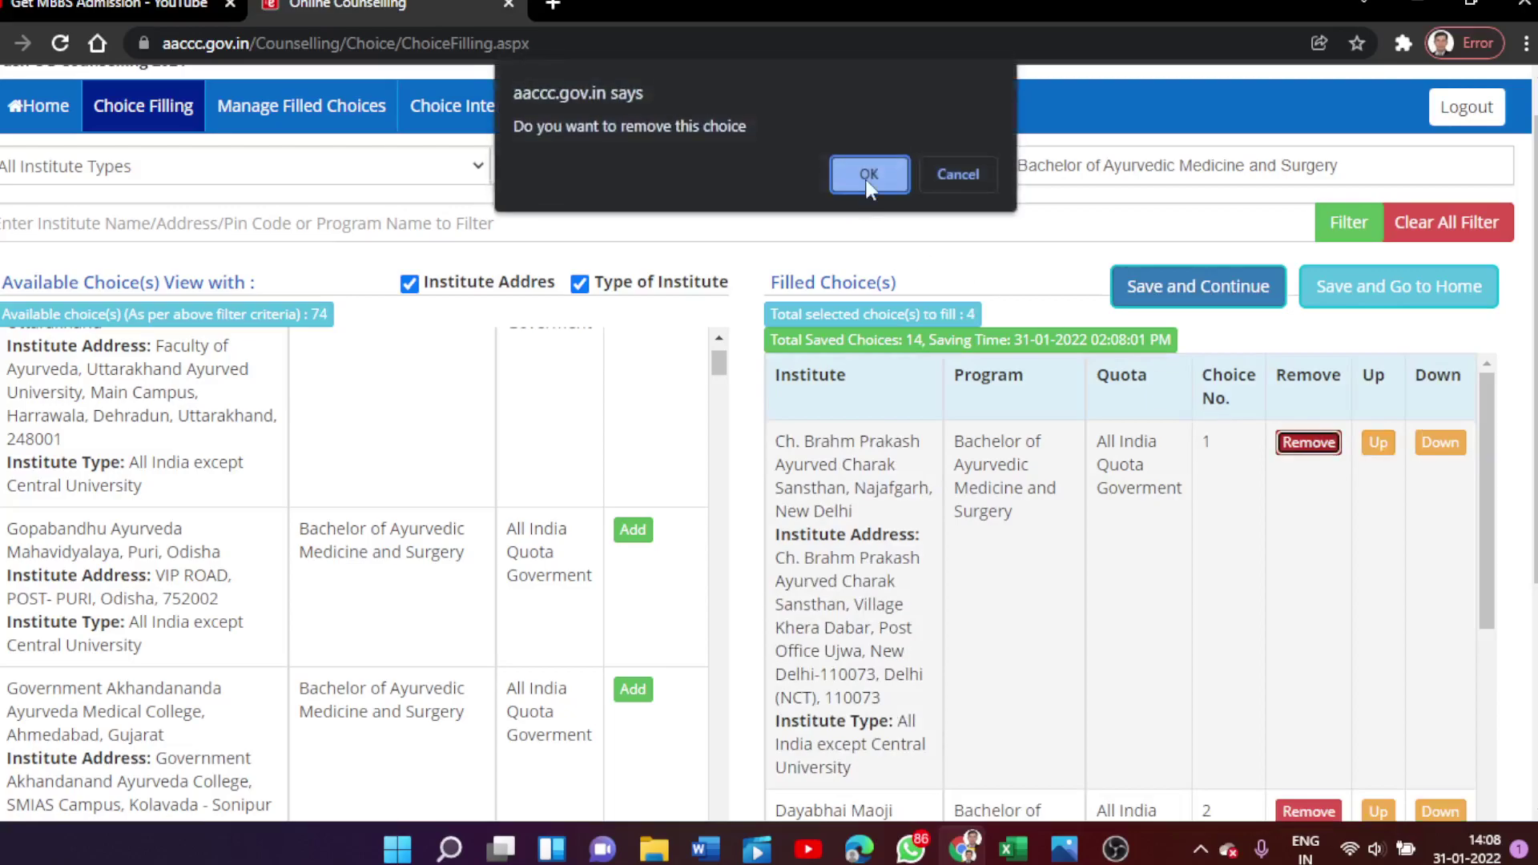
click(865, 183)
click(1309, 443)
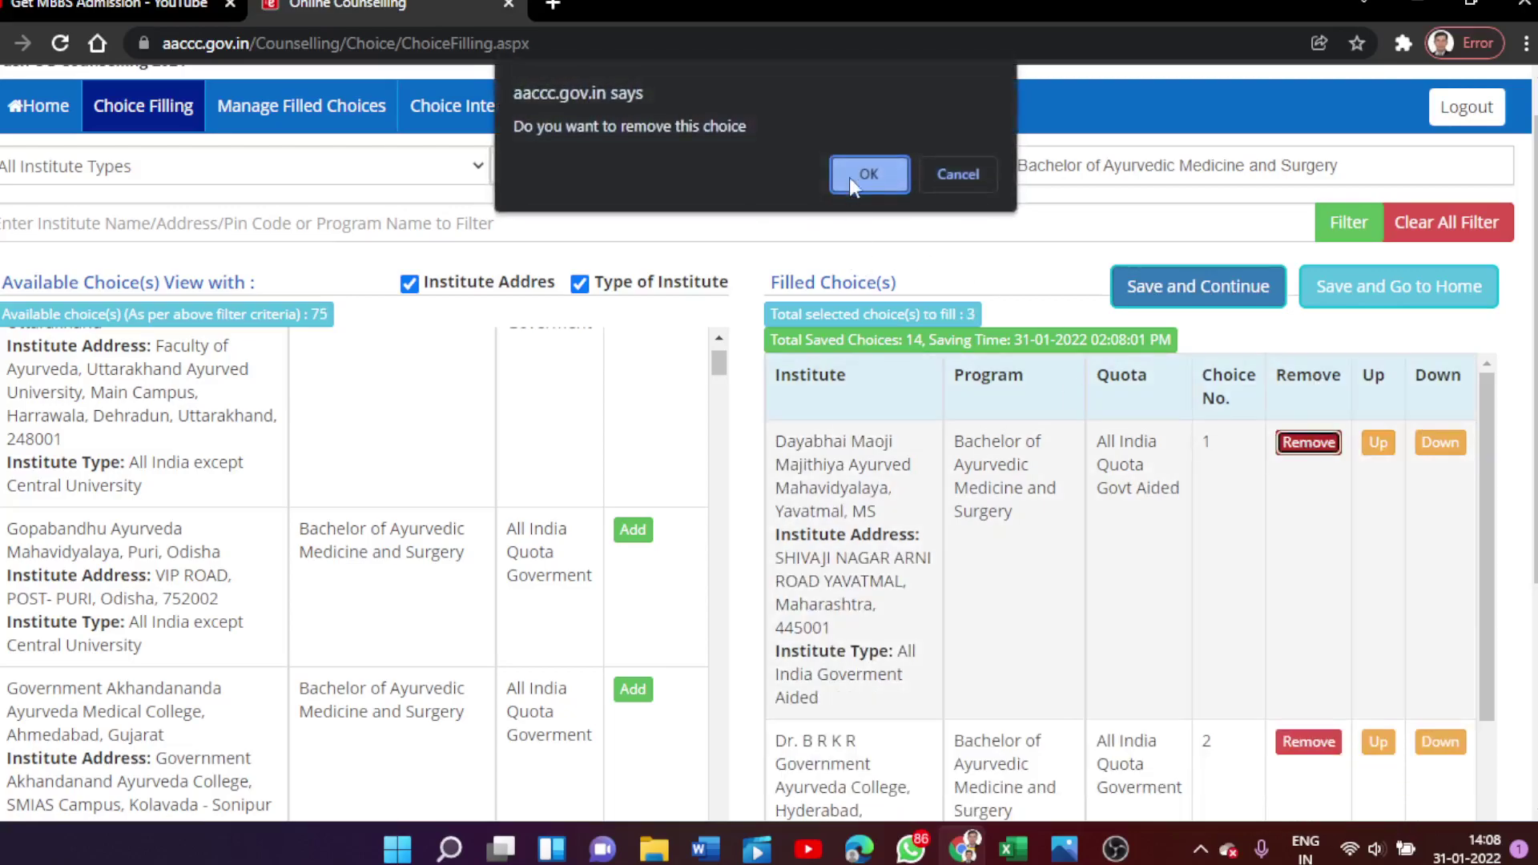
click(848, 181)
click(1308, 443)
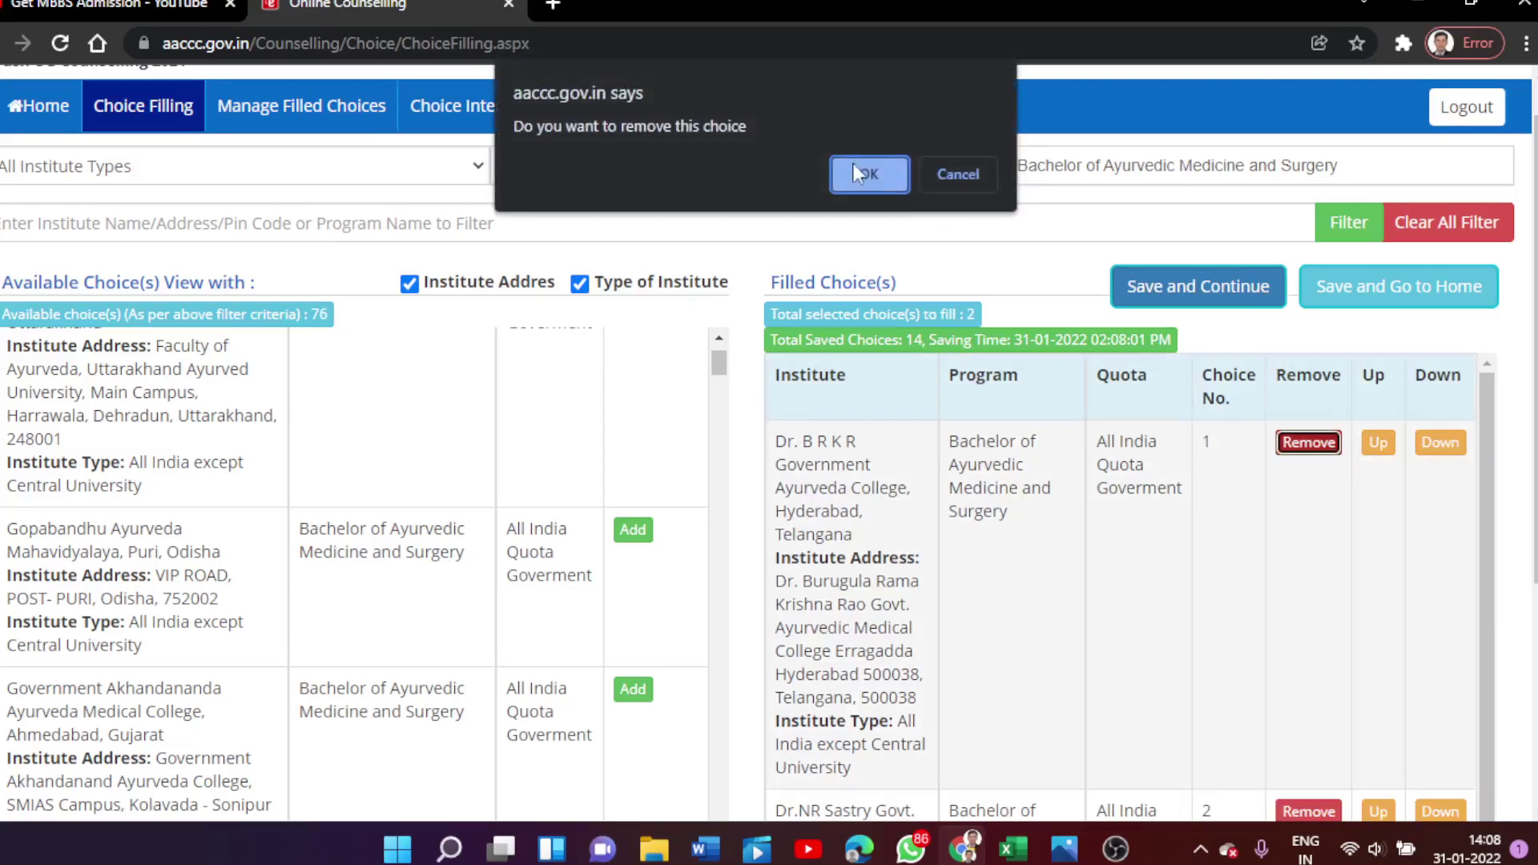
click(854, 169)
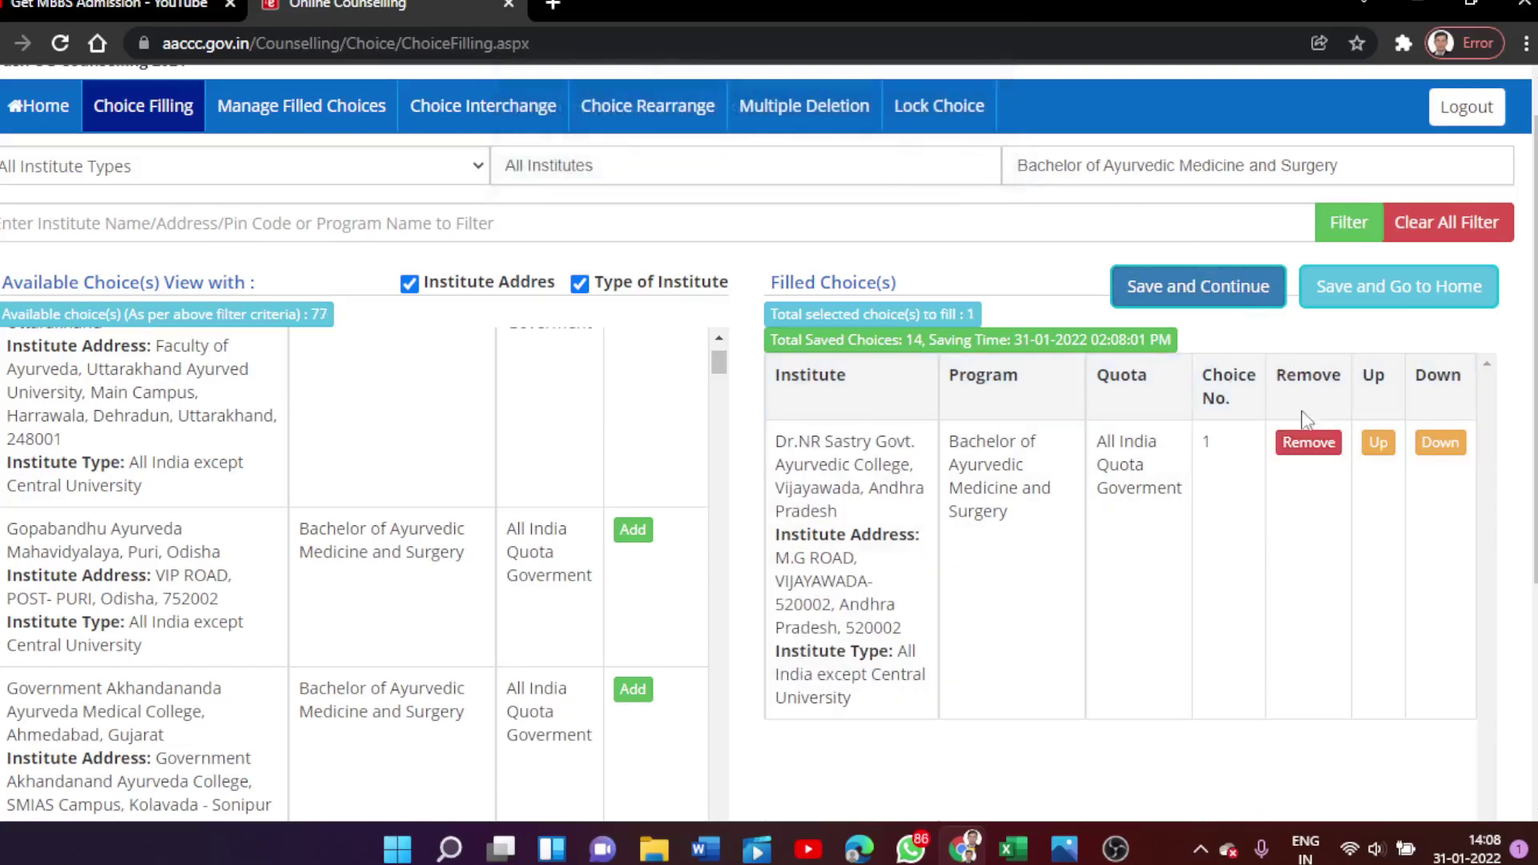
click(1308, 443)
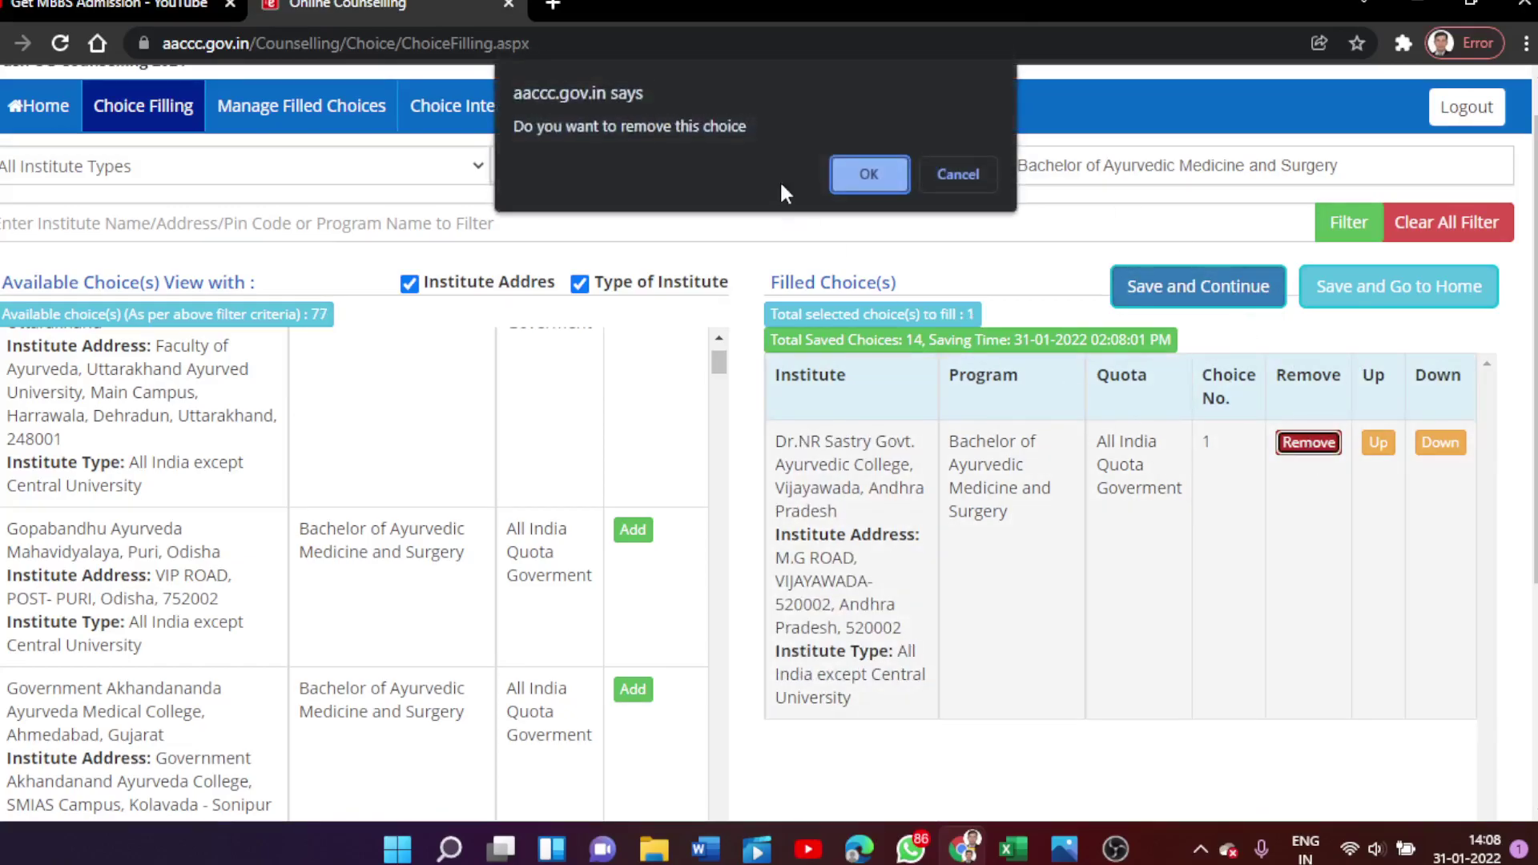
click(882, 177)
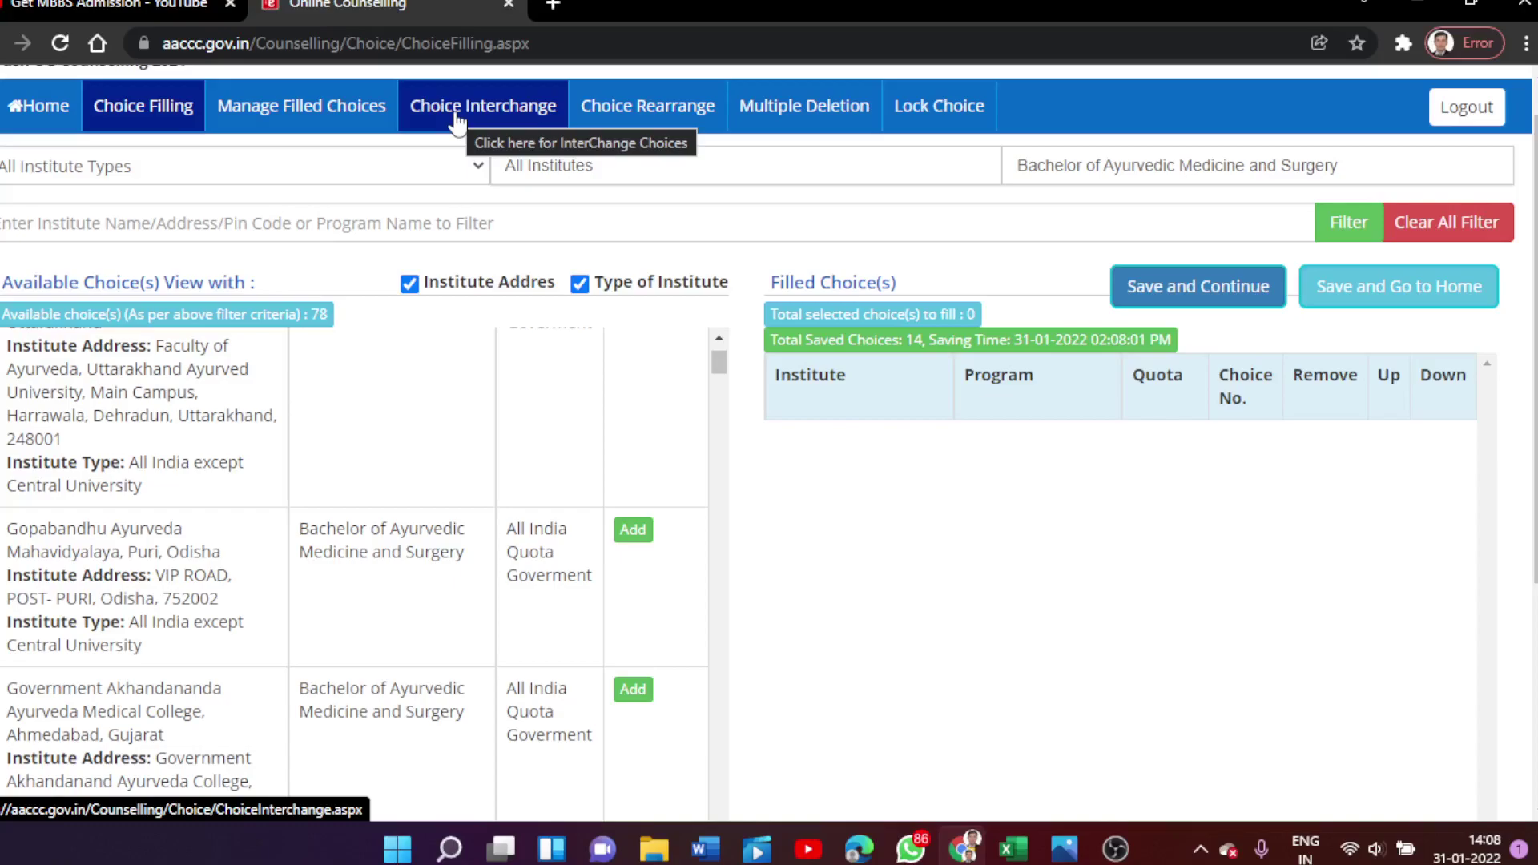
Hide the institute address and type of institute in the available choices, and clear all filters
click(410, 284)
click(578, 287)
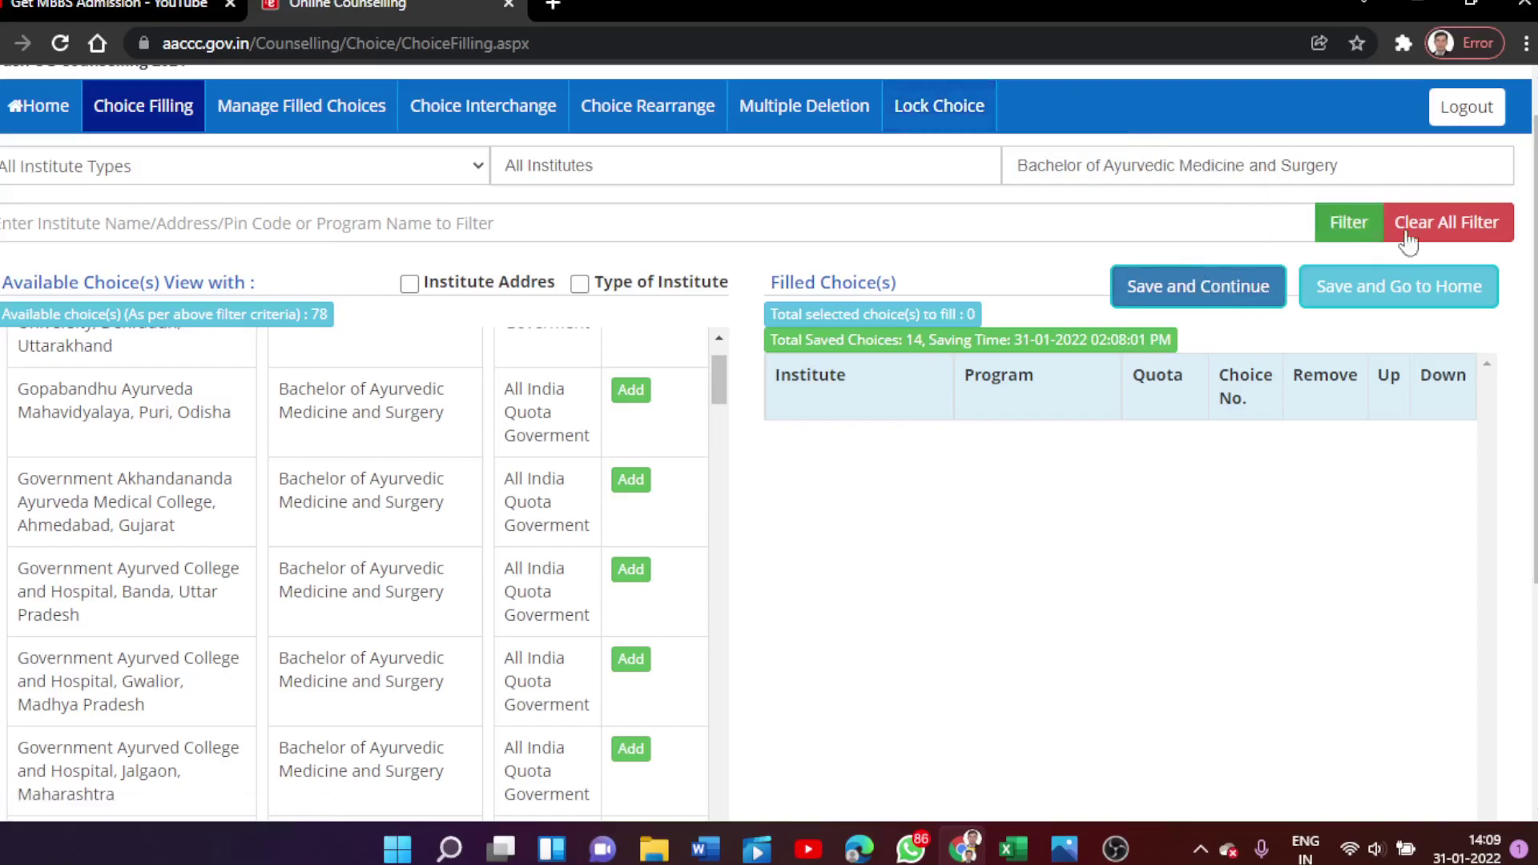
click(1459, 229)
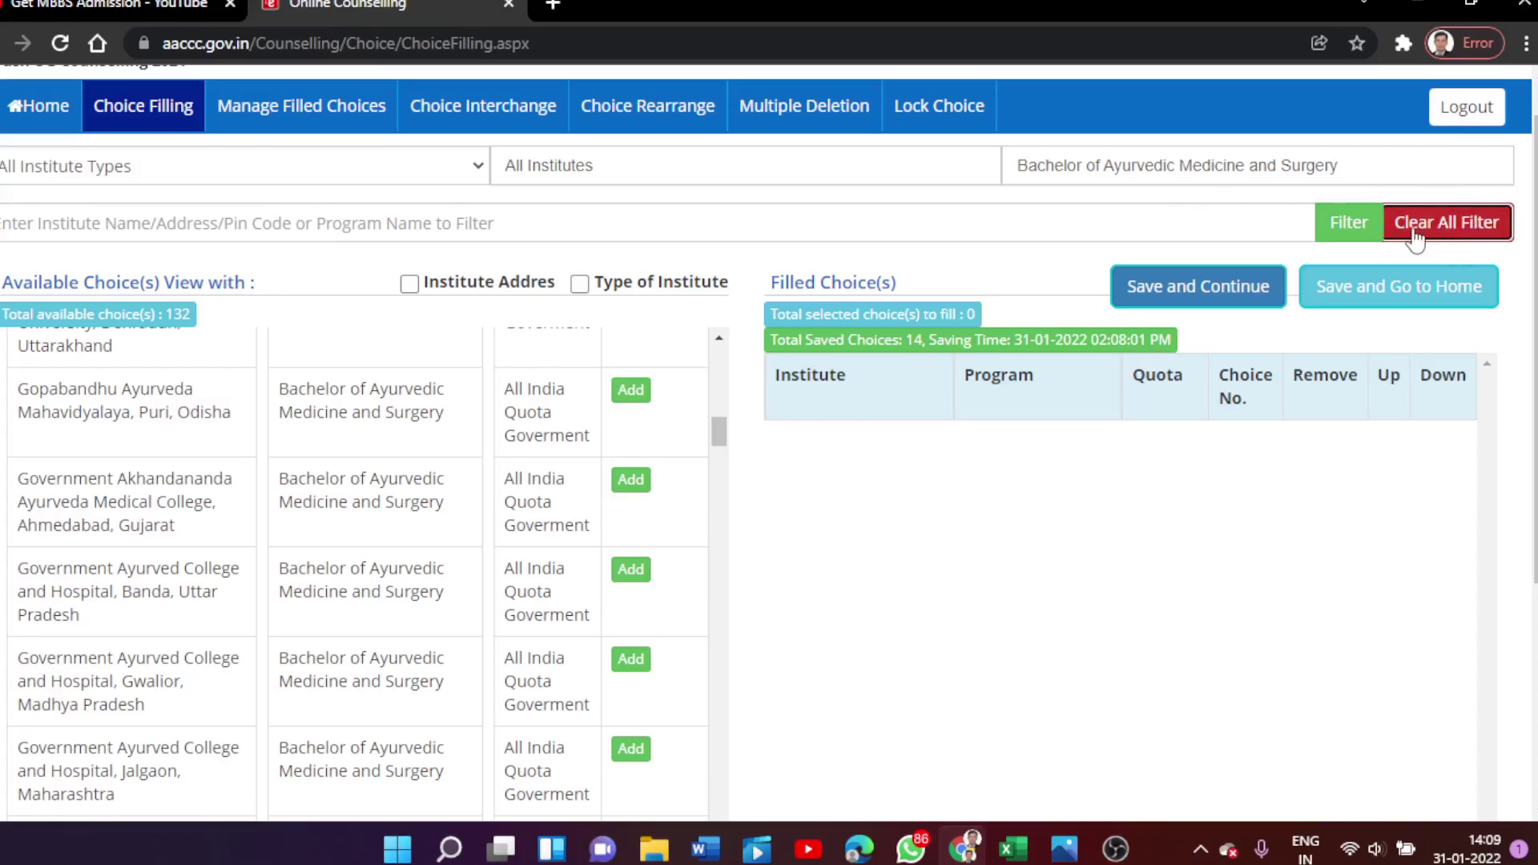
Restrict the available choices to the institute type Central Universites / National Institutions and view the list from its beginning
click(187, 170)
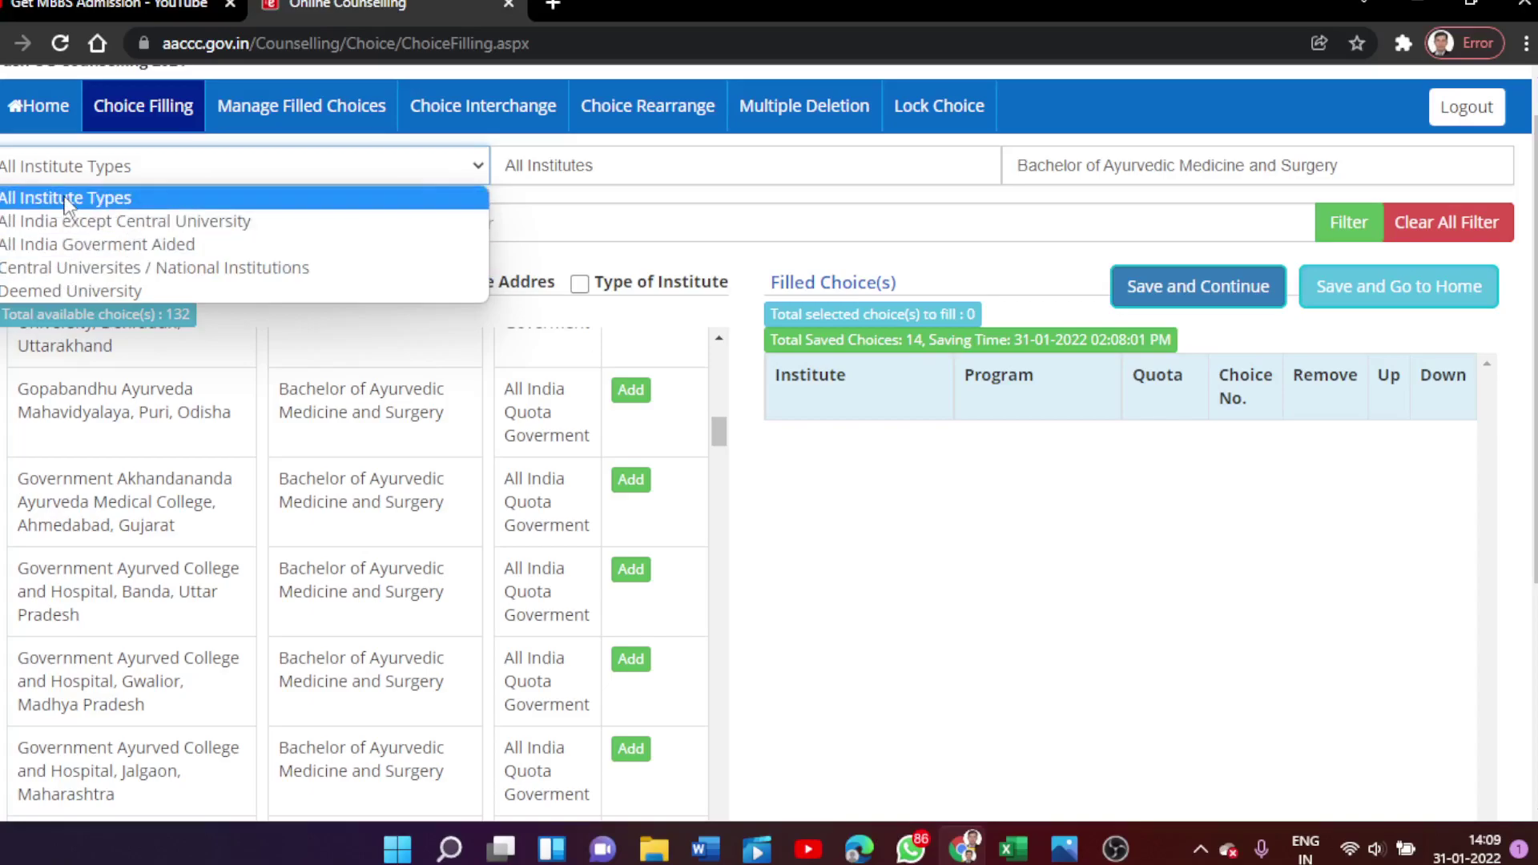
click(260, 272)
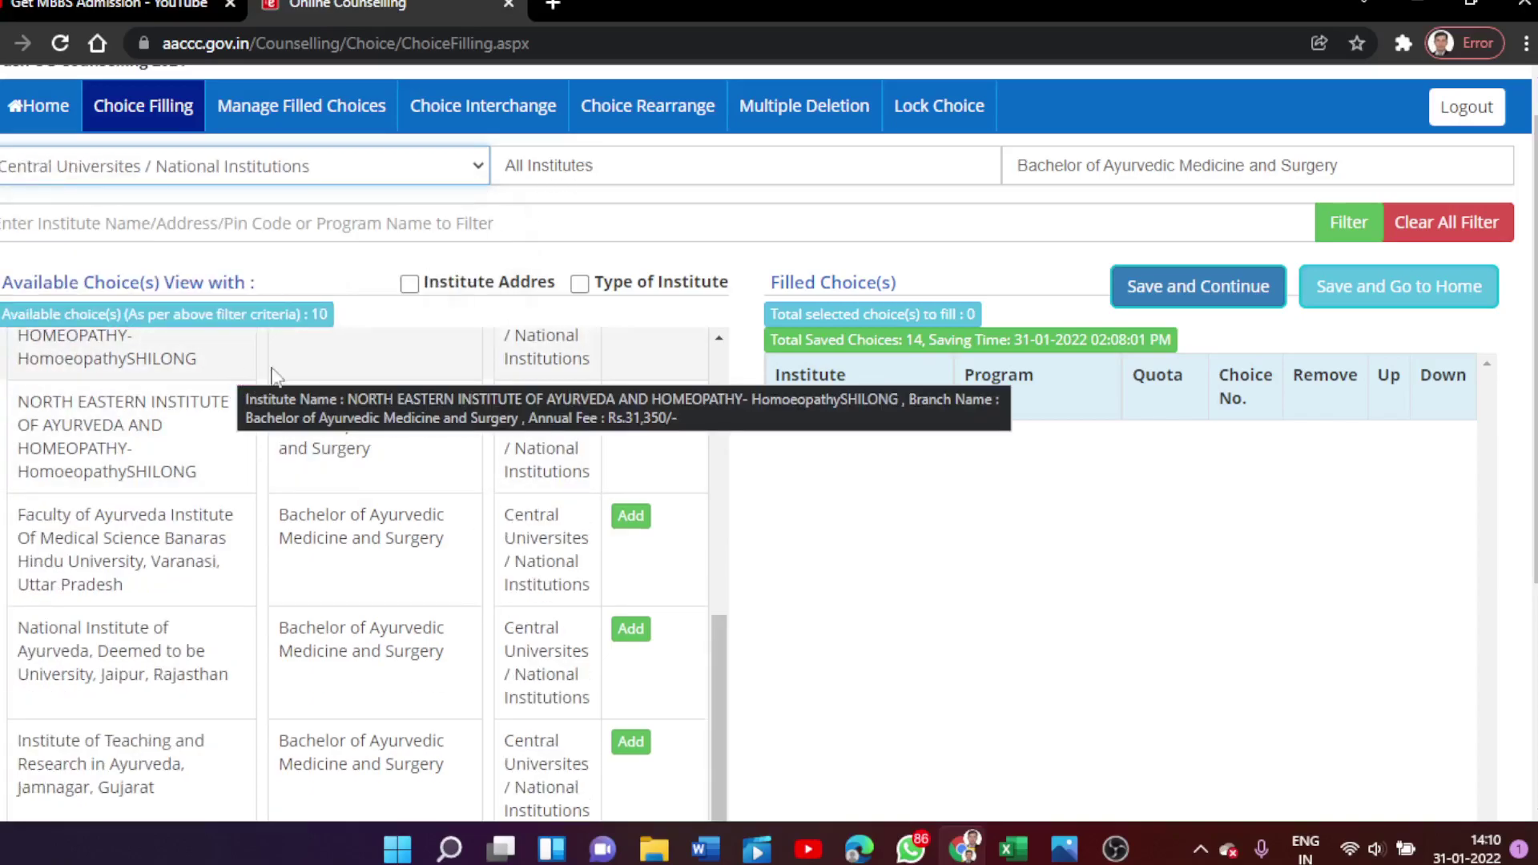
scroll(291, 375, up, 1)
scroll(342, 404, up, 4)
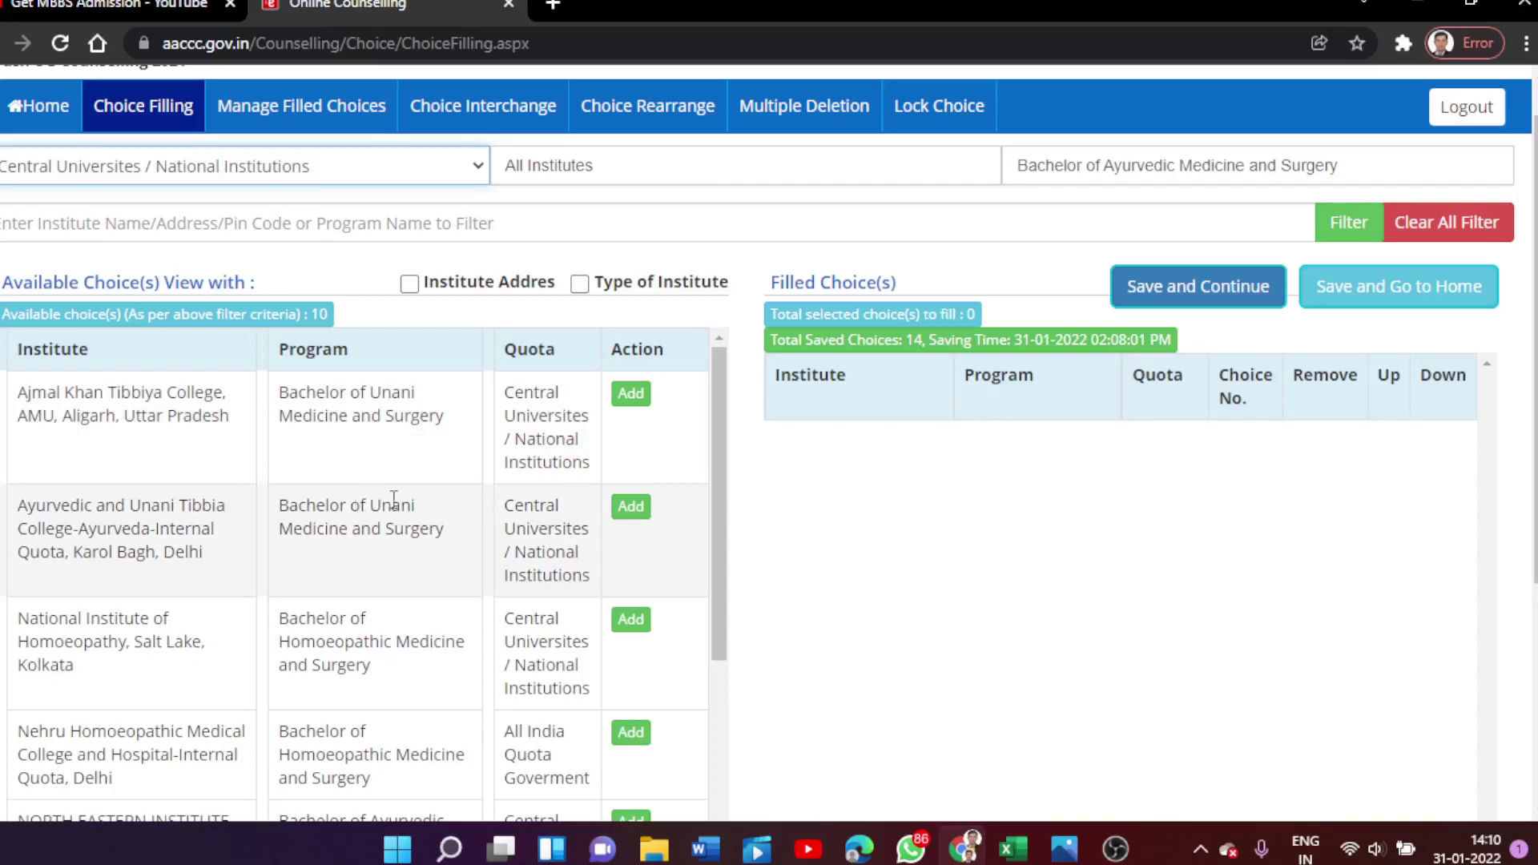
Keep All Institutes, select the Bachelor of Ayurvedic Medicine and Surgery program and apply the filter to the available choices
click(724, 182)
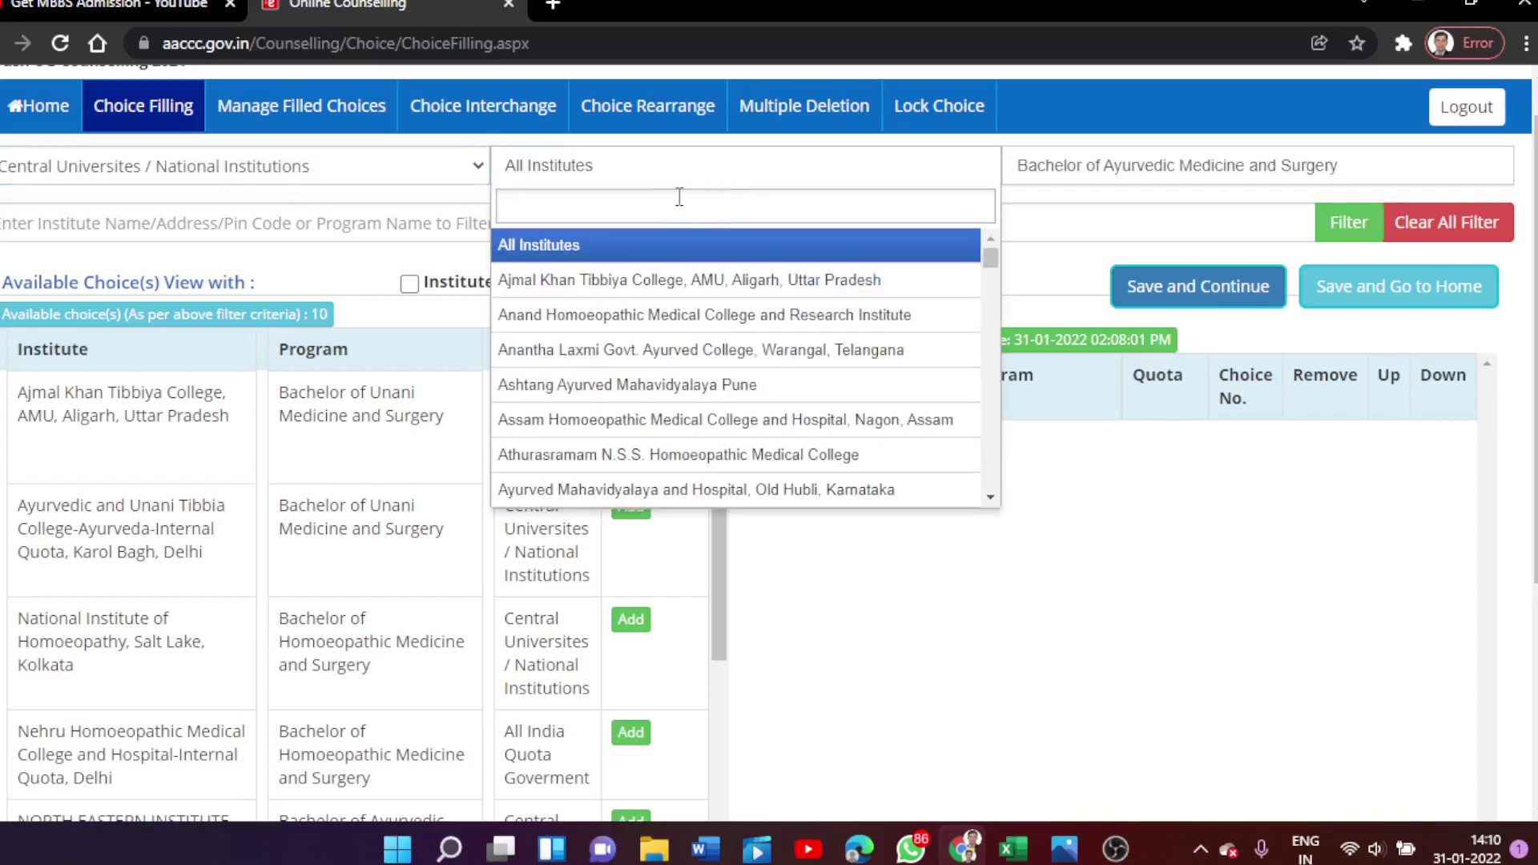
click(1202, 171)
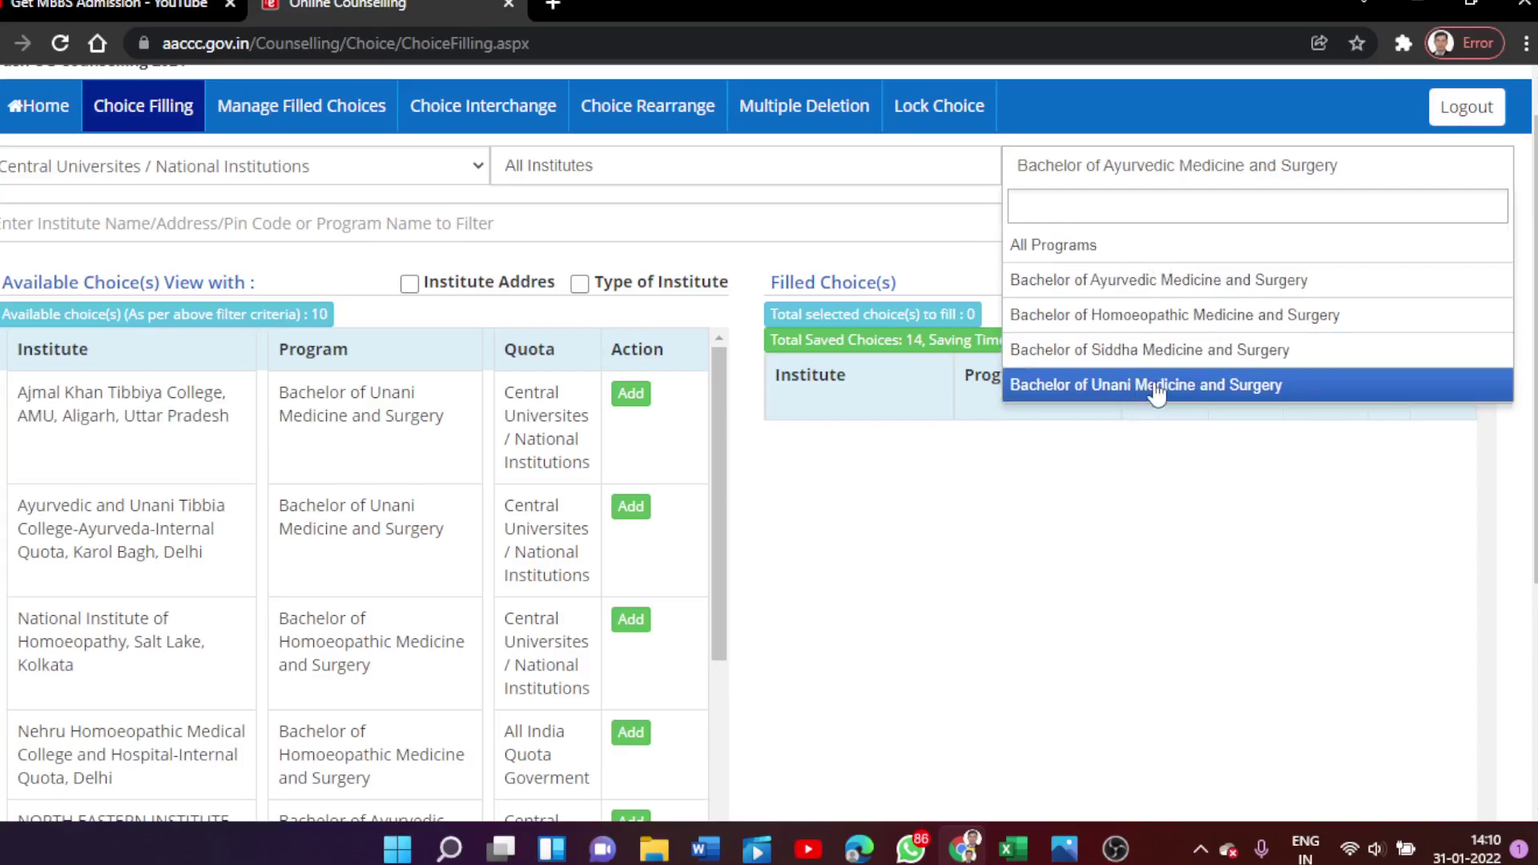
click(1170, 284)
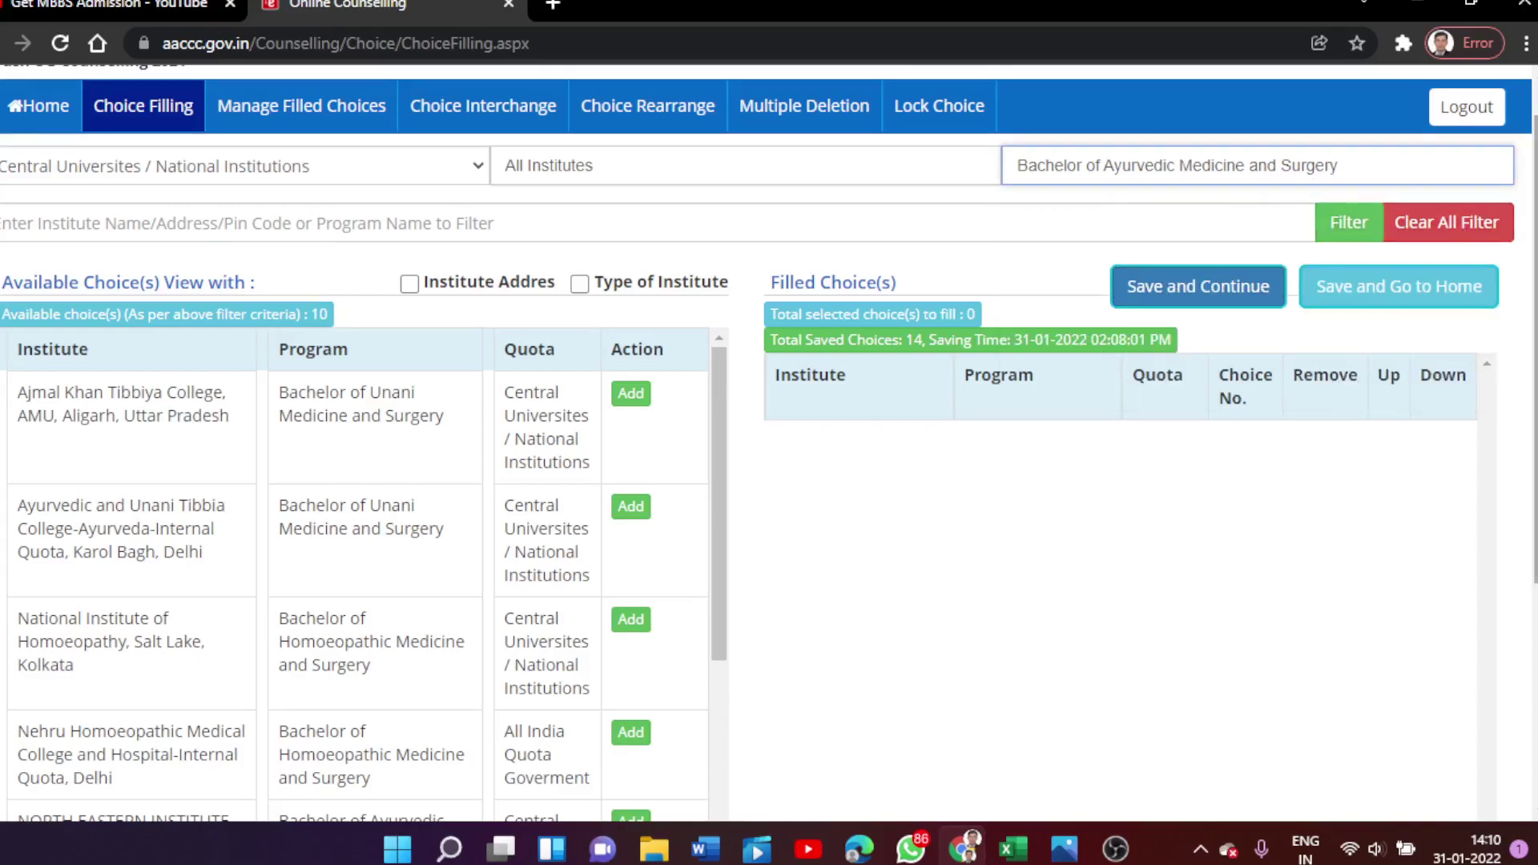
click(1348, 225)
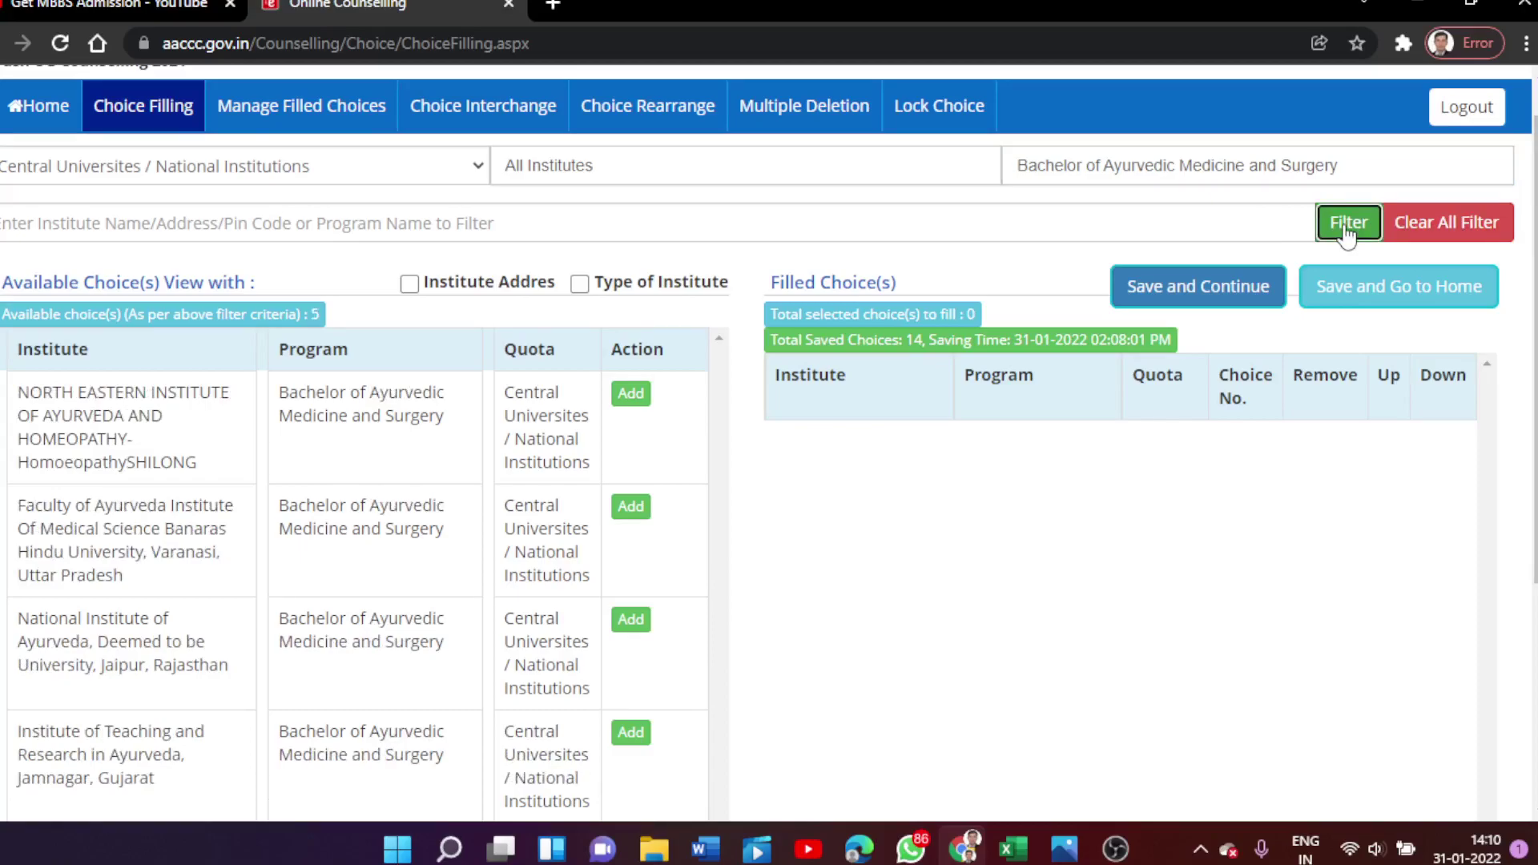
scroll(385, 491, up, 1)
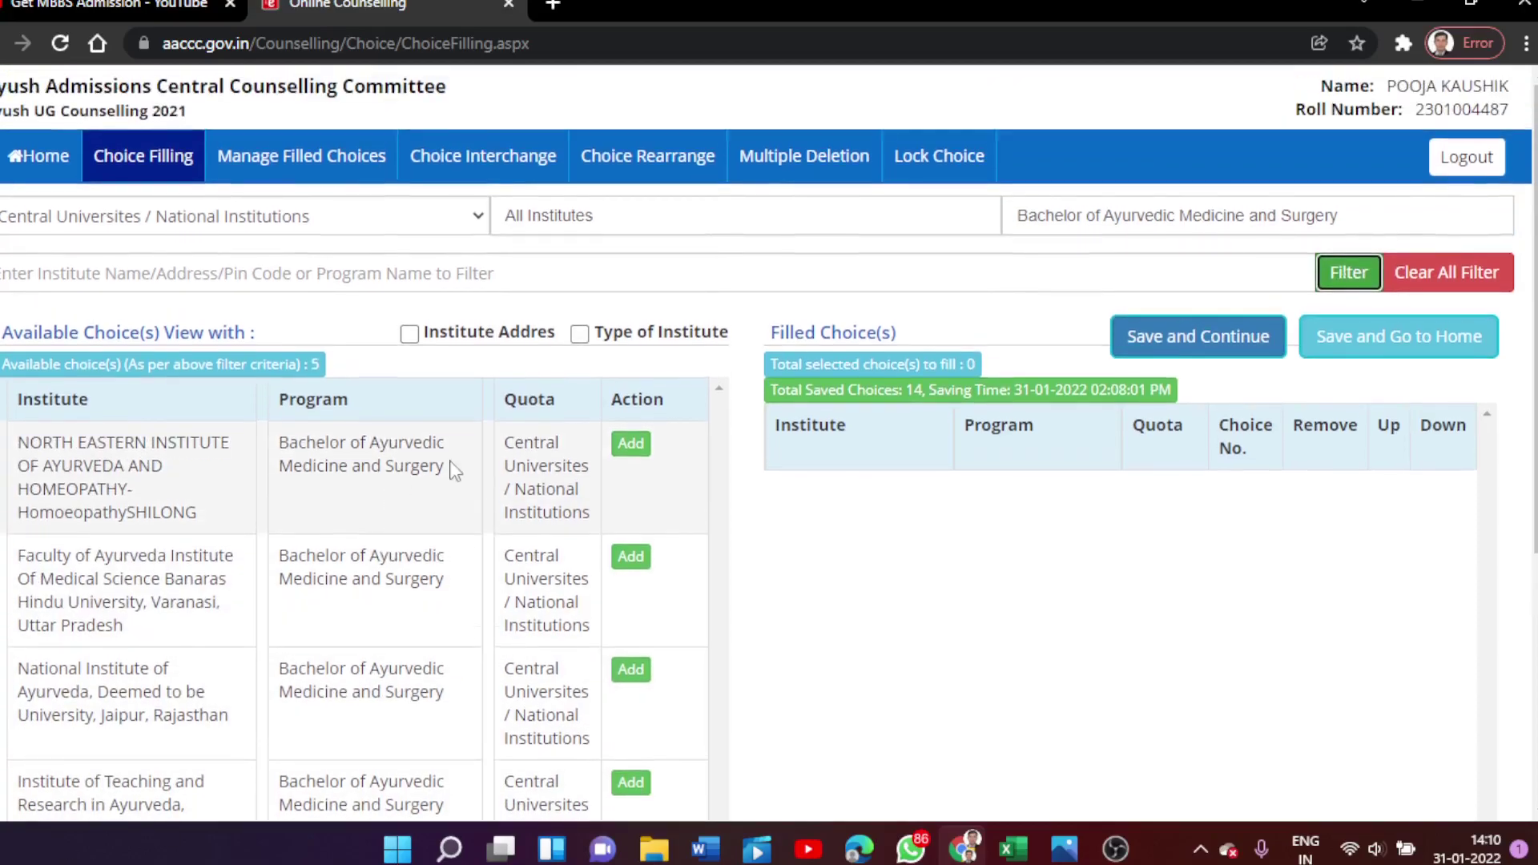
scroll(437, 401, down, 2)
scroll(433, 383, up, 1)
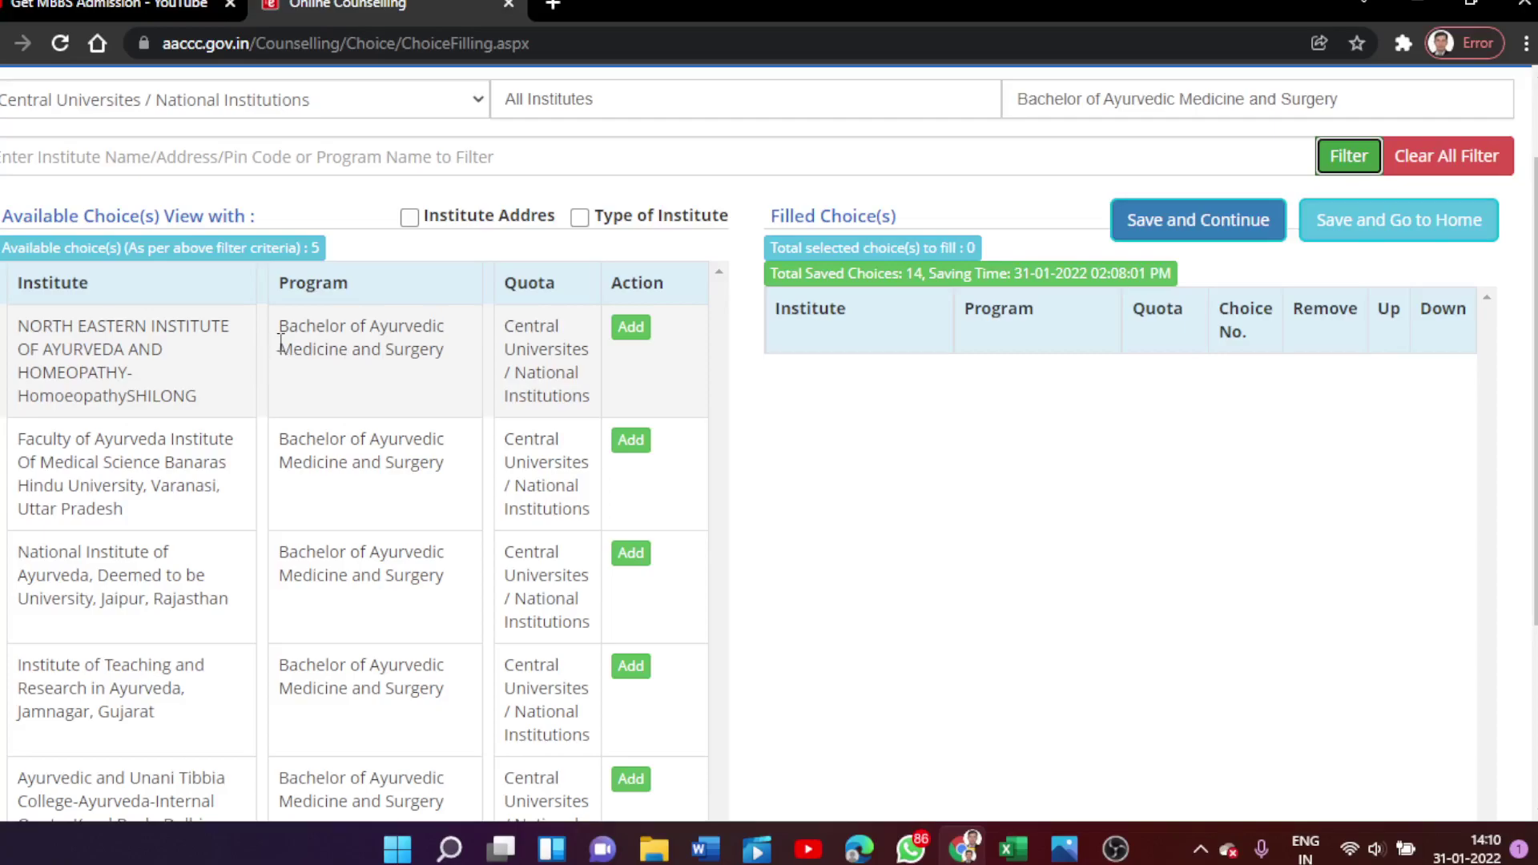
Compare the available central institutes with the college preference list in the Excel workbook, and return to the choice filling page
scroll(281, 343, down, 1)
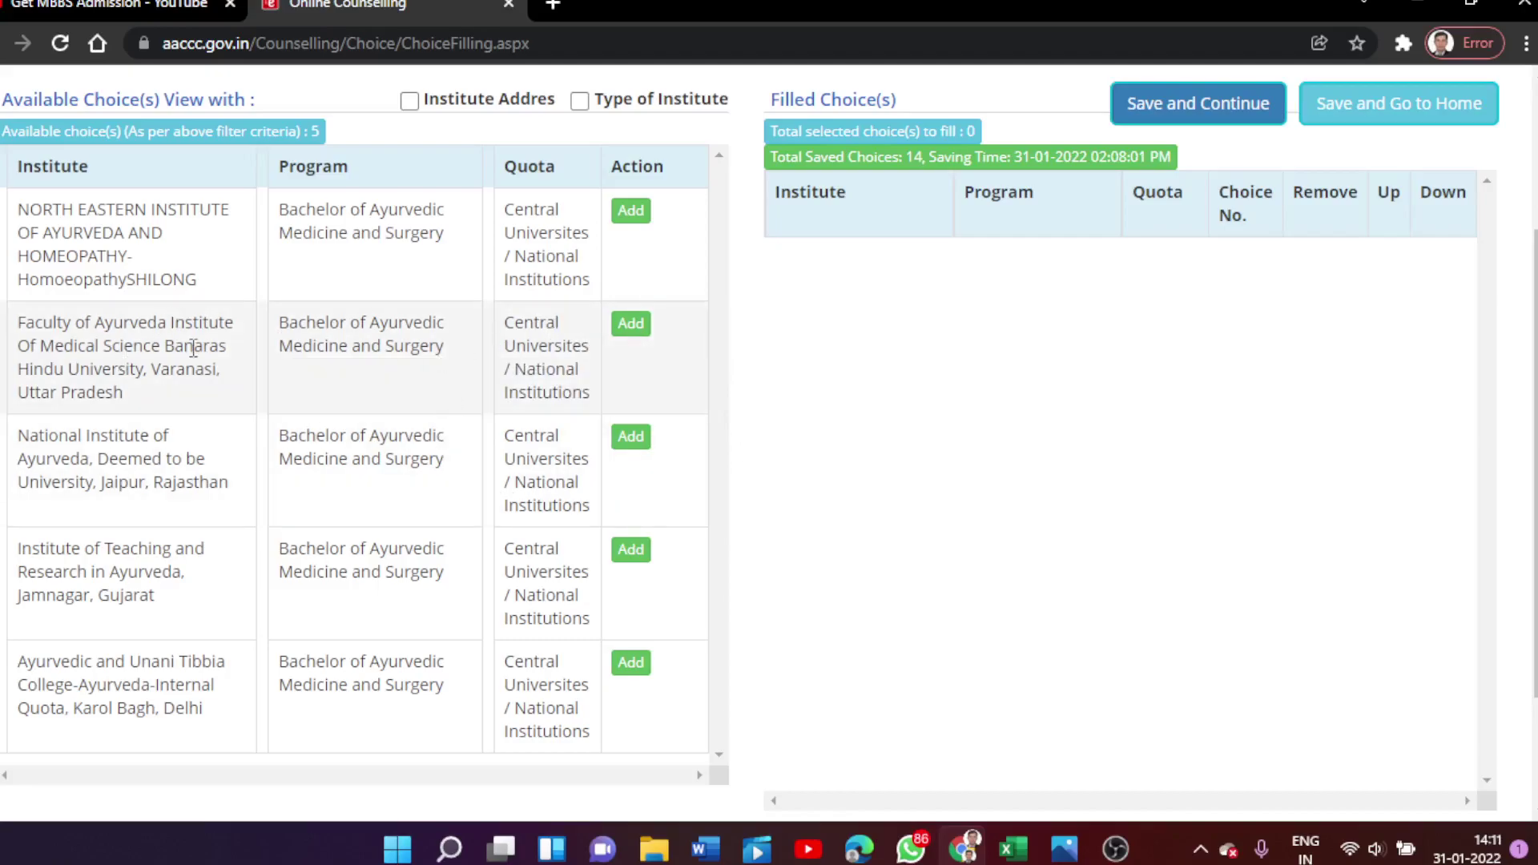
mouse_move(193, 347)
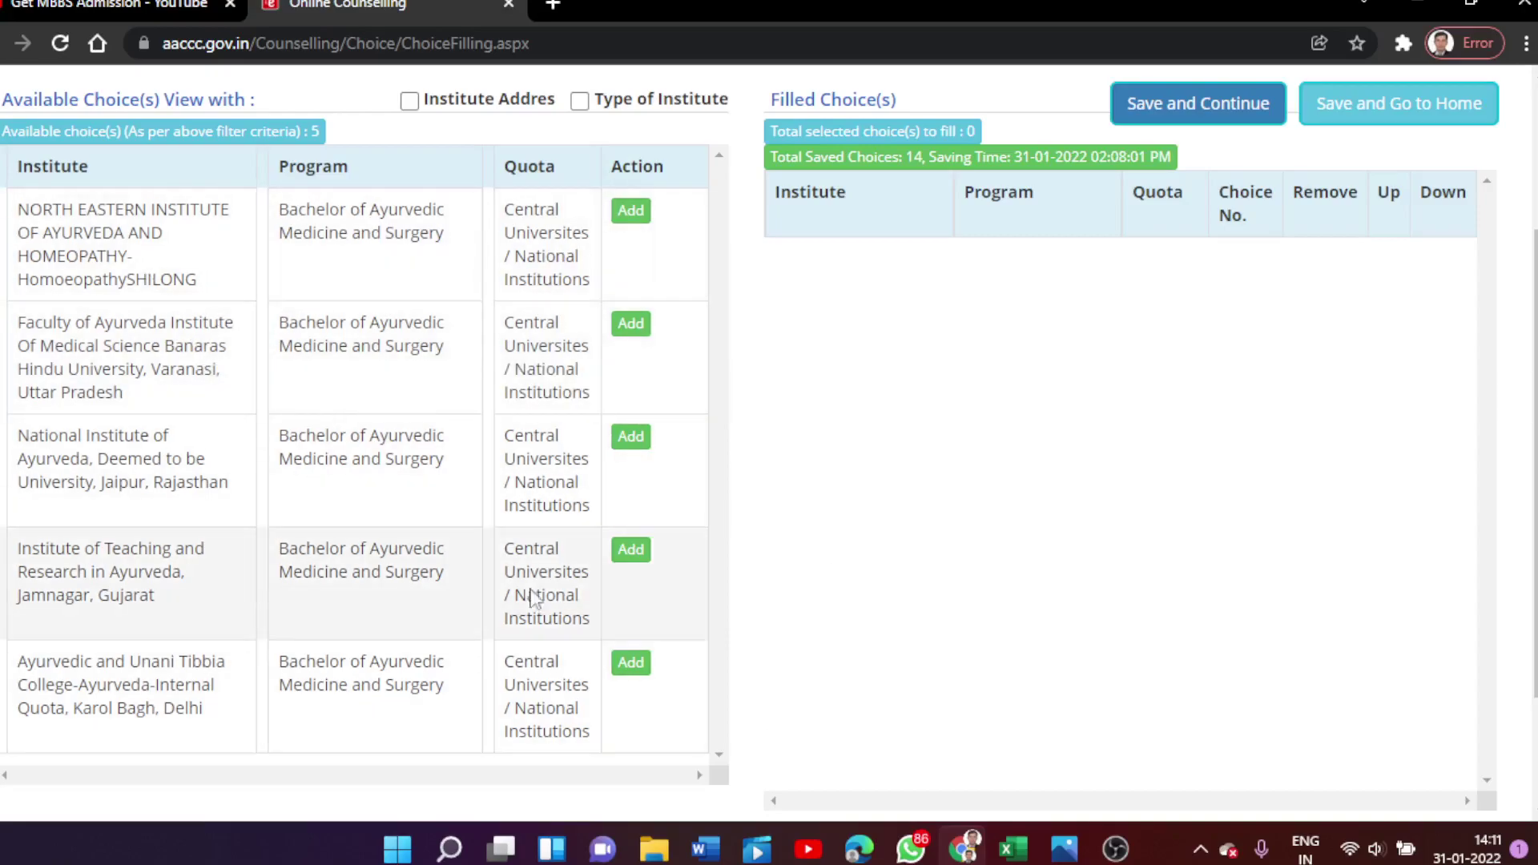
click(1013, 849)
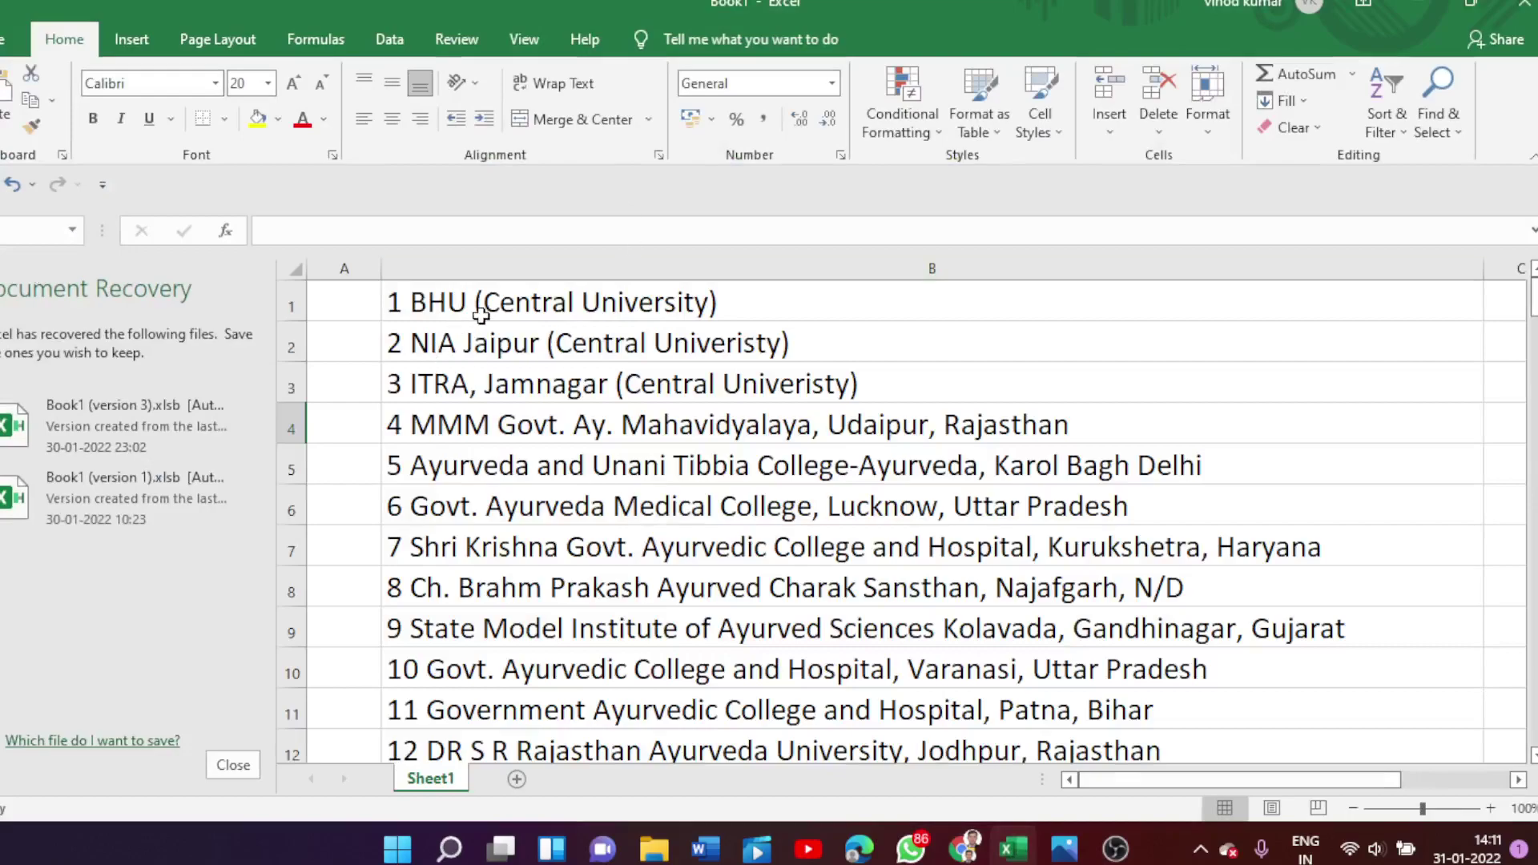
click(1419, 8)
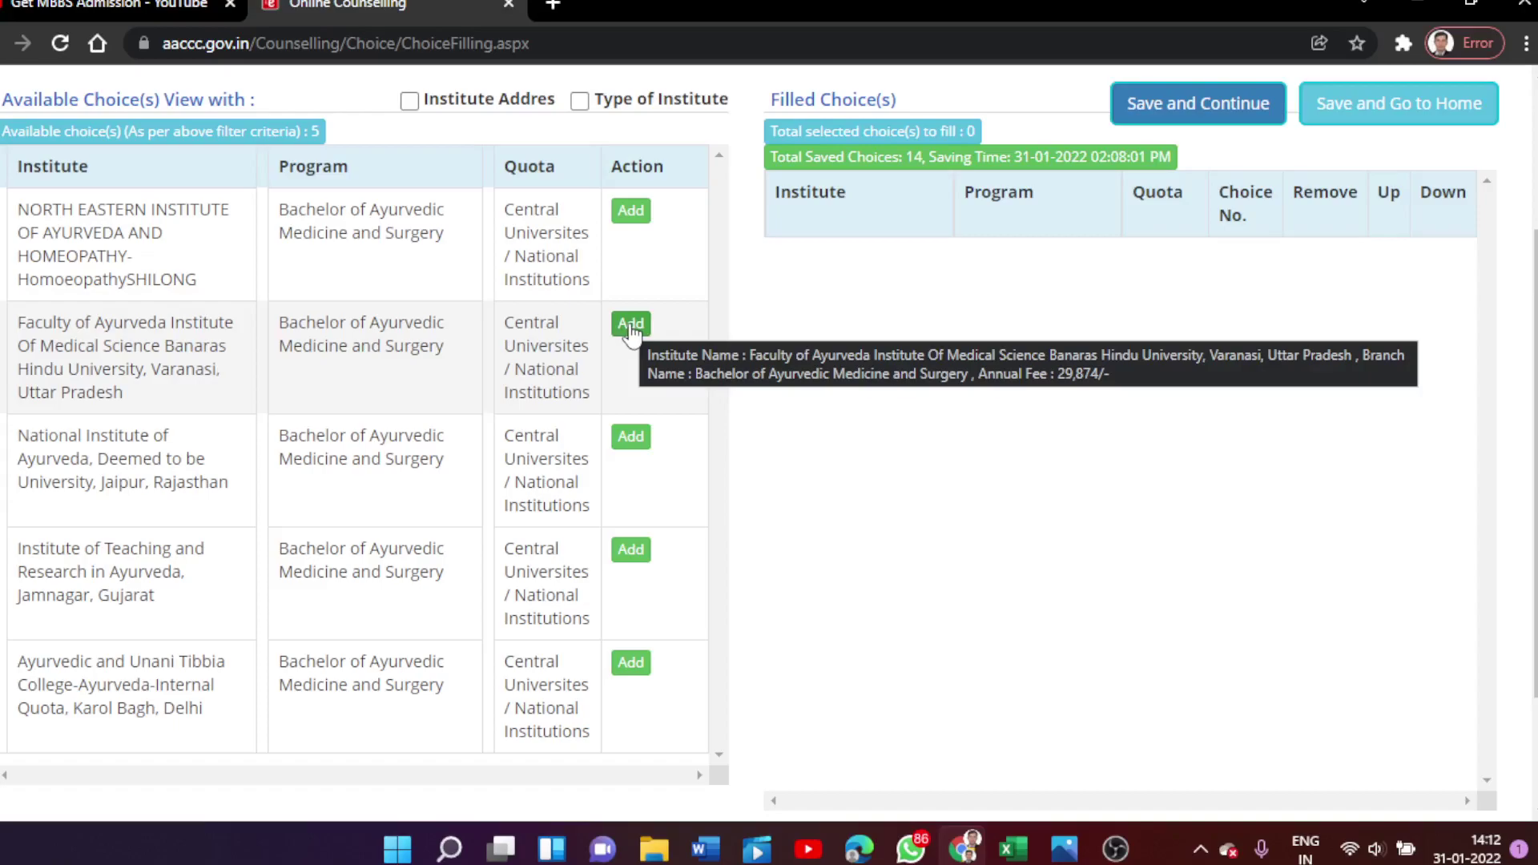
Add the Banaras Hindu University Faculty of Ayurveda and the National Institute of Ayurveda, Jaipur, to the filled choices and save them
click(630, 324)
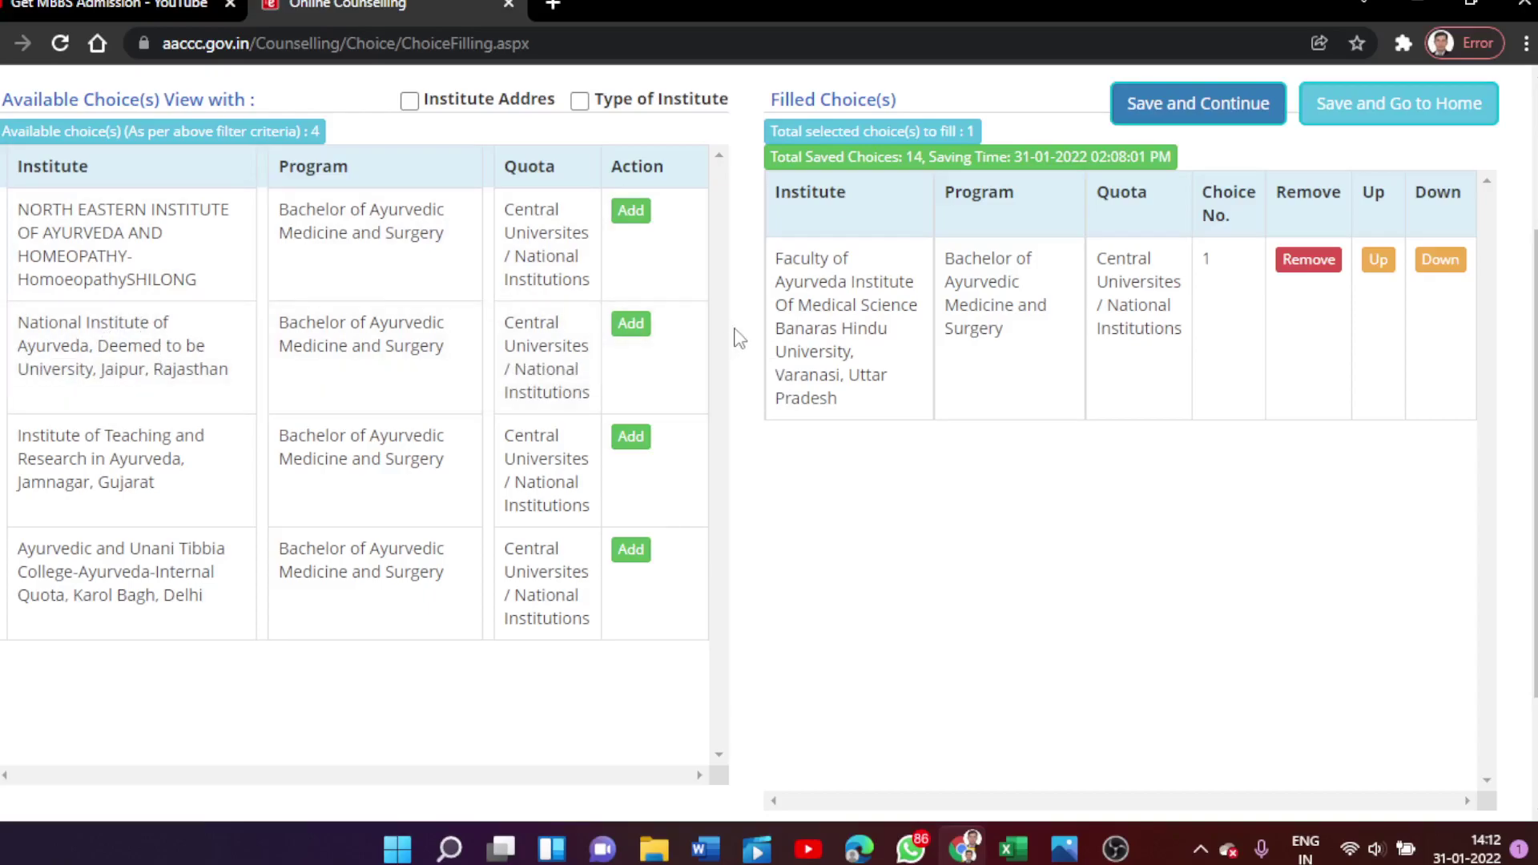
click(630, 325)
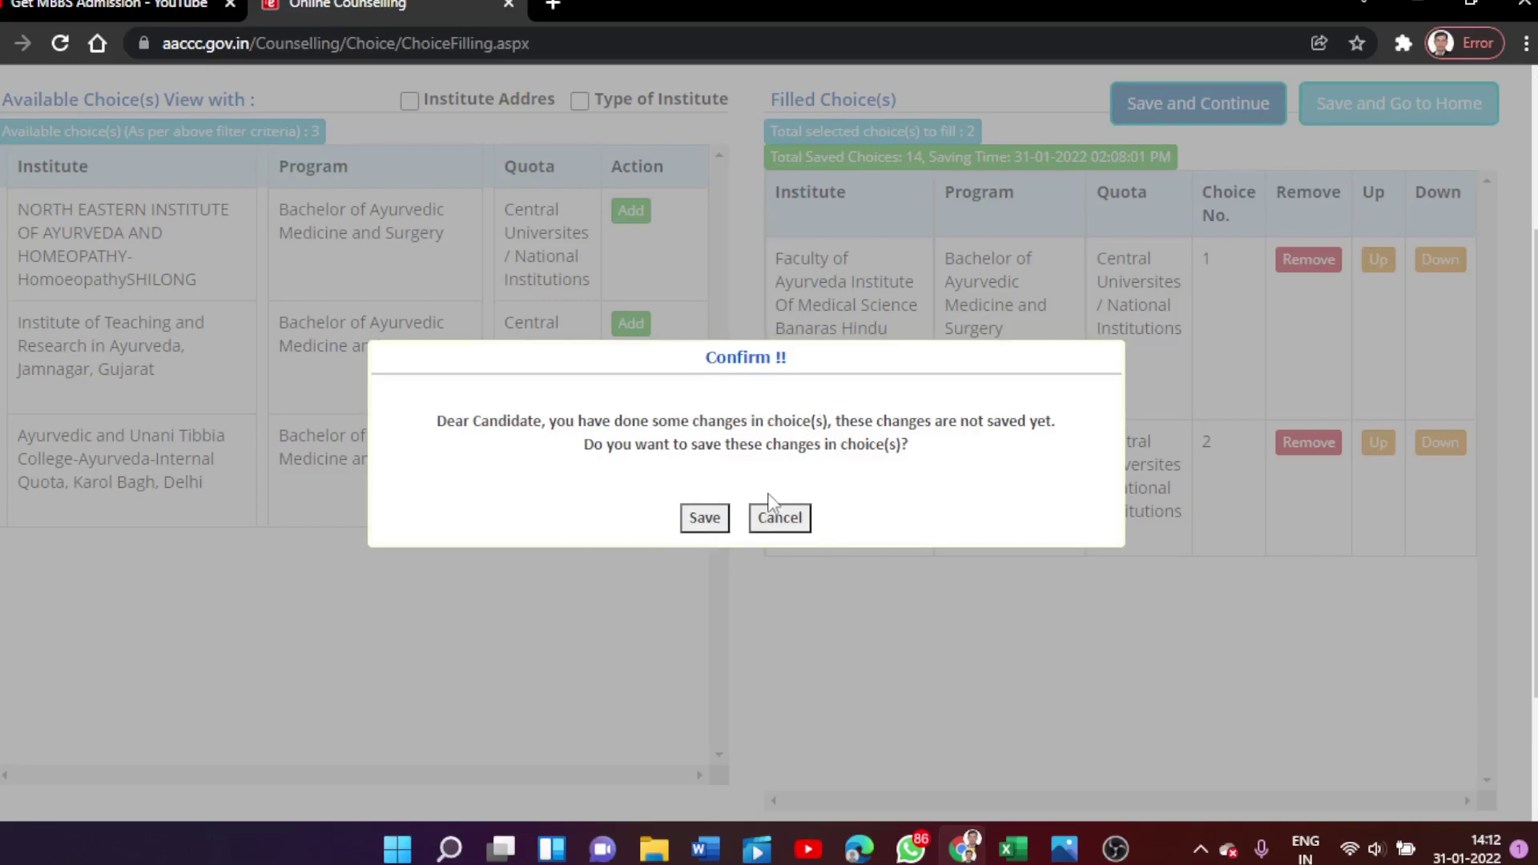
click(697, 528)
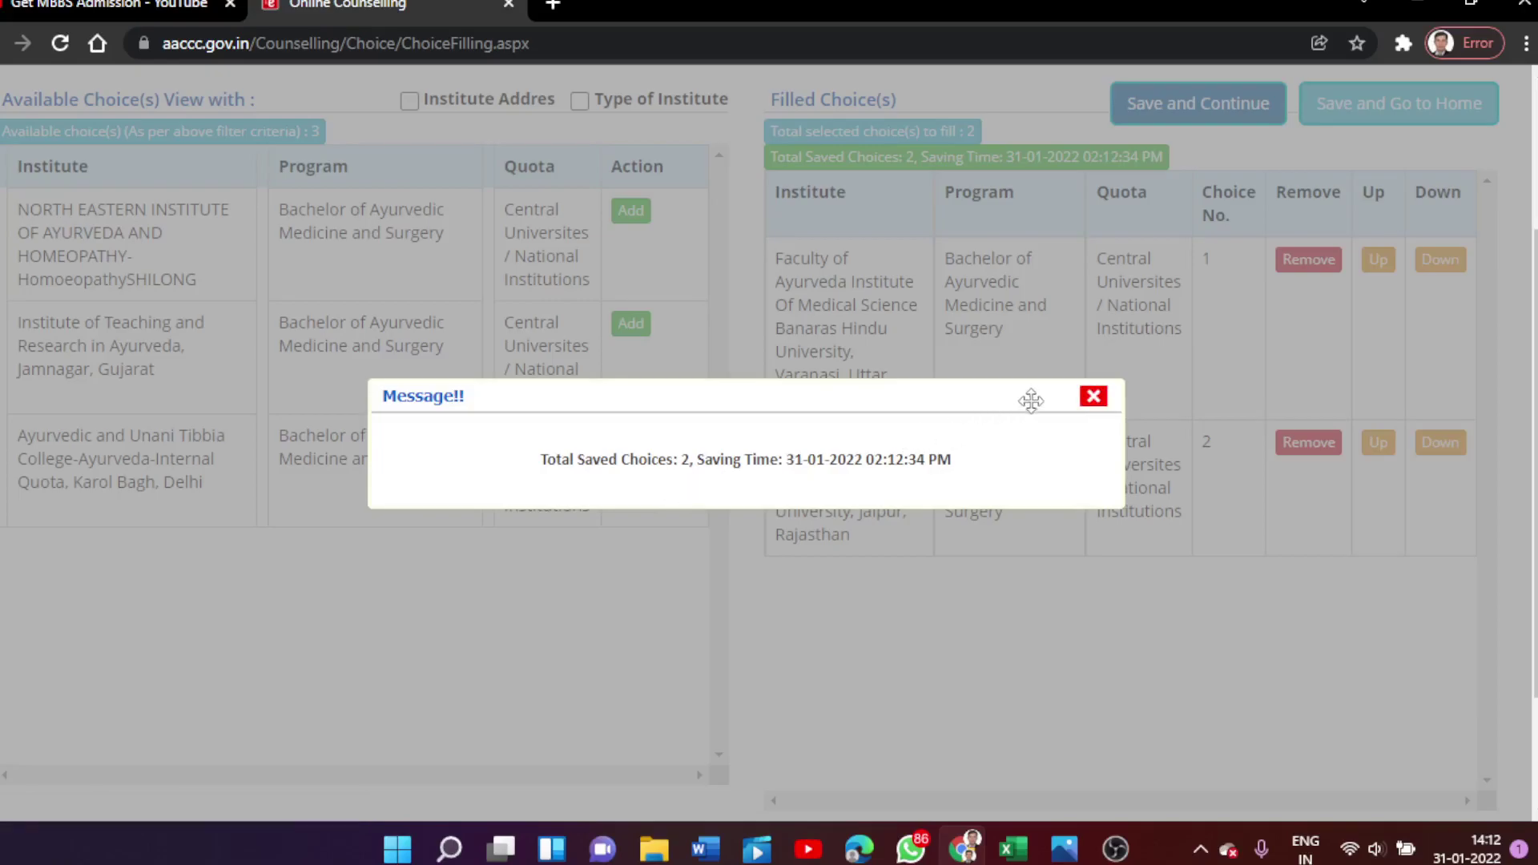
click(1094, 403)
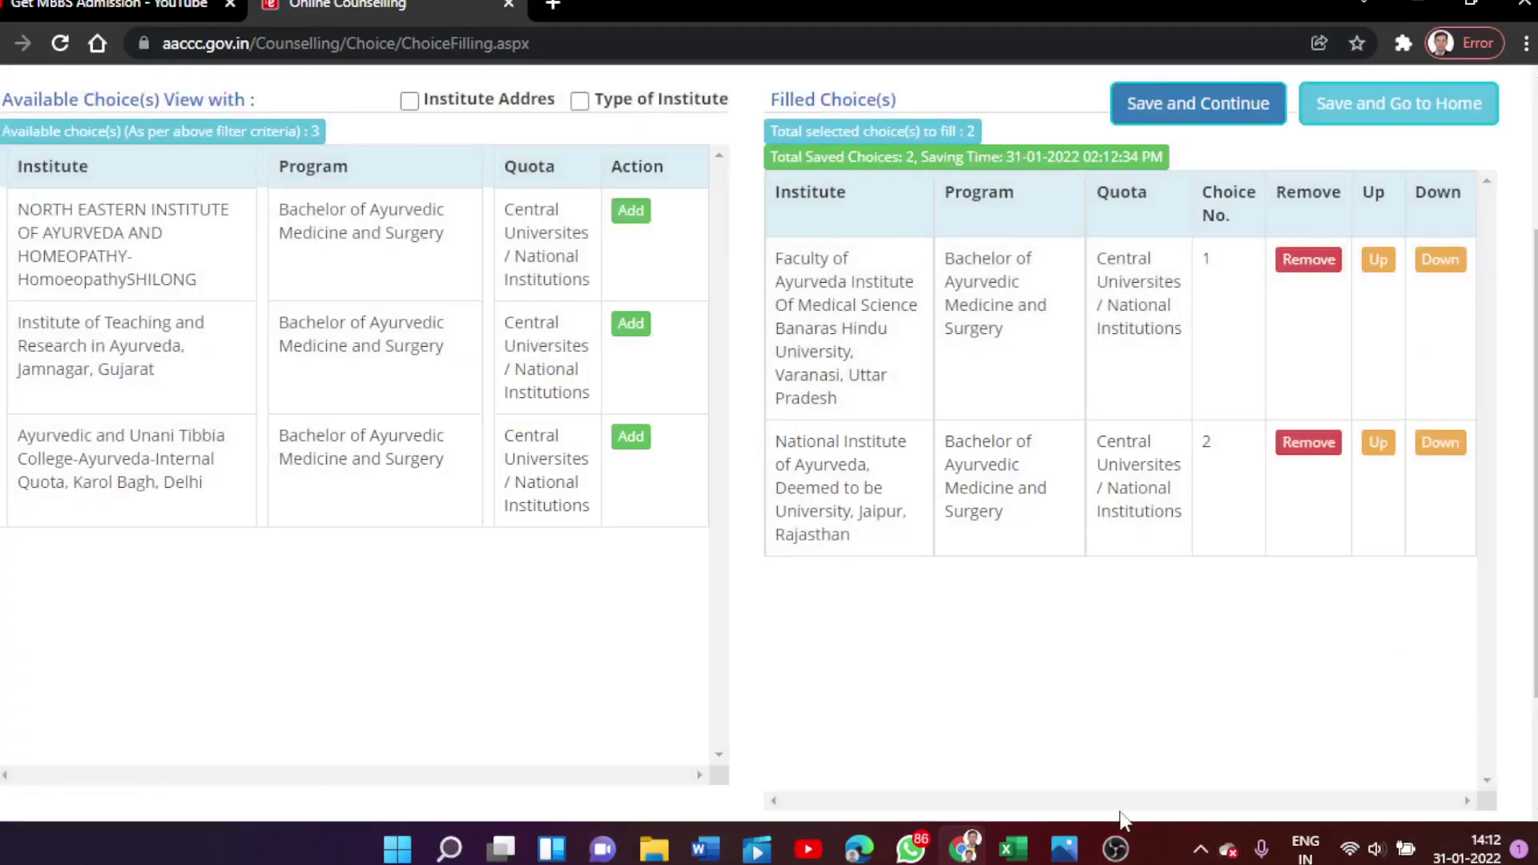
Add the Jamnagar Institute of Teaching and Research, Ayurvedic and Unani Tibbia College, and North Eastern Institute to the filled choices, in that order
scroll(258, 449, up, 3)
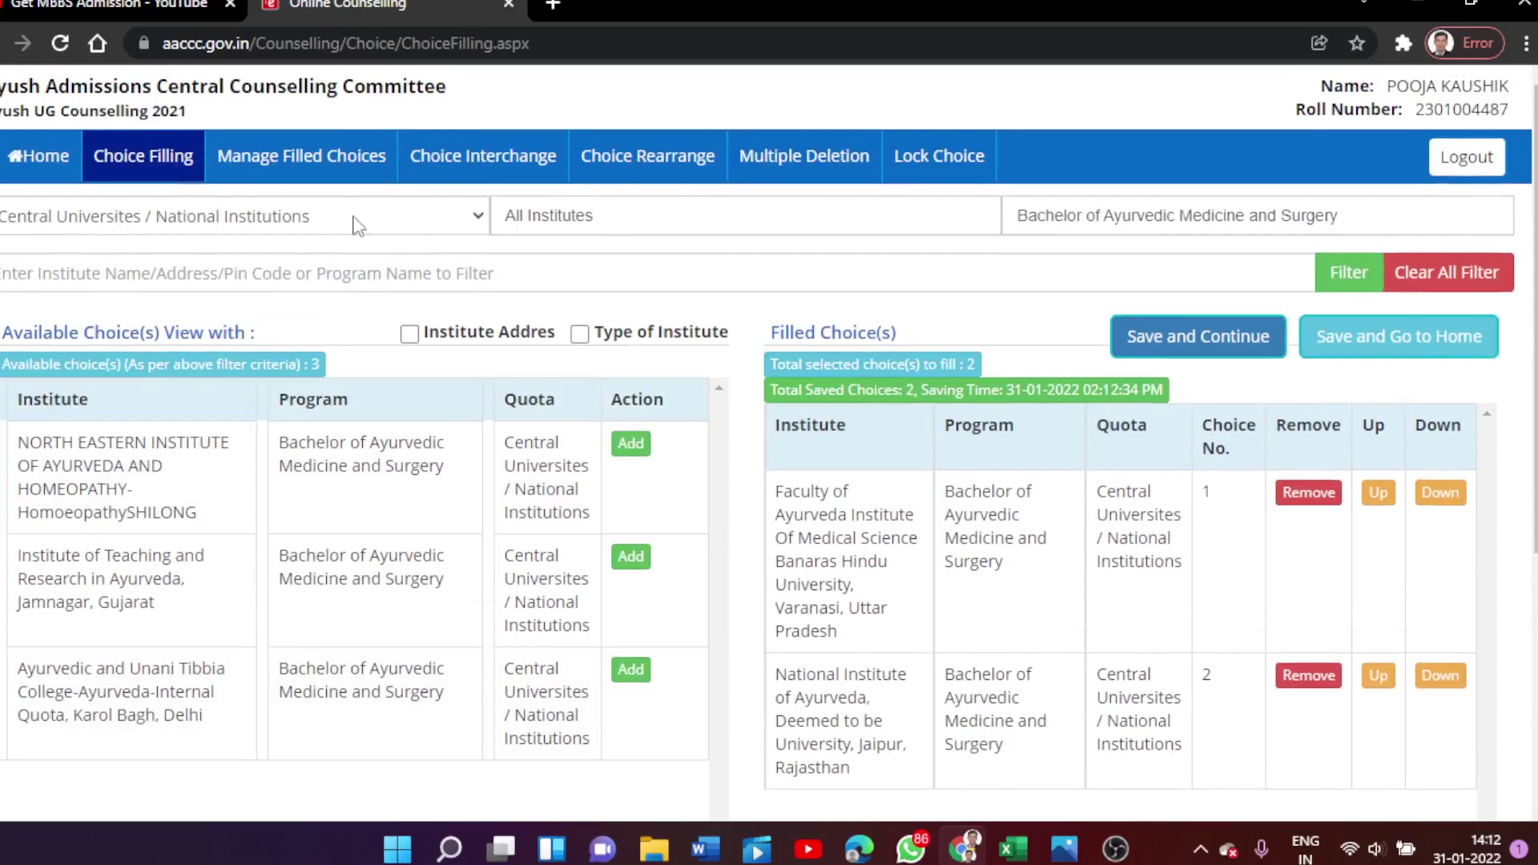
scroll(394, 224, down, 3)
scroll(393, 224, down, 1)
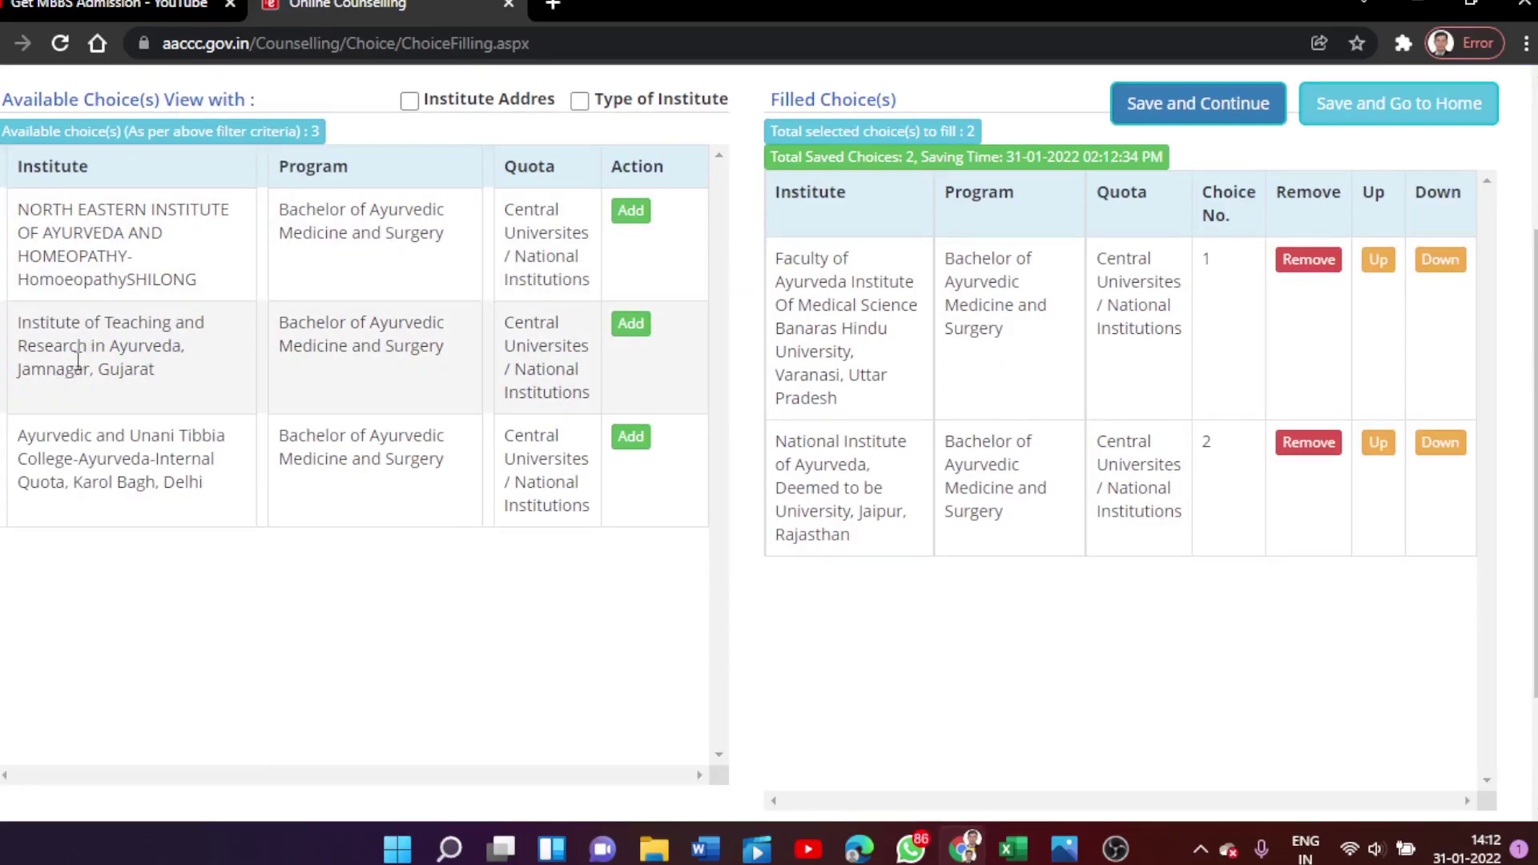
mouse_move(222, 349)
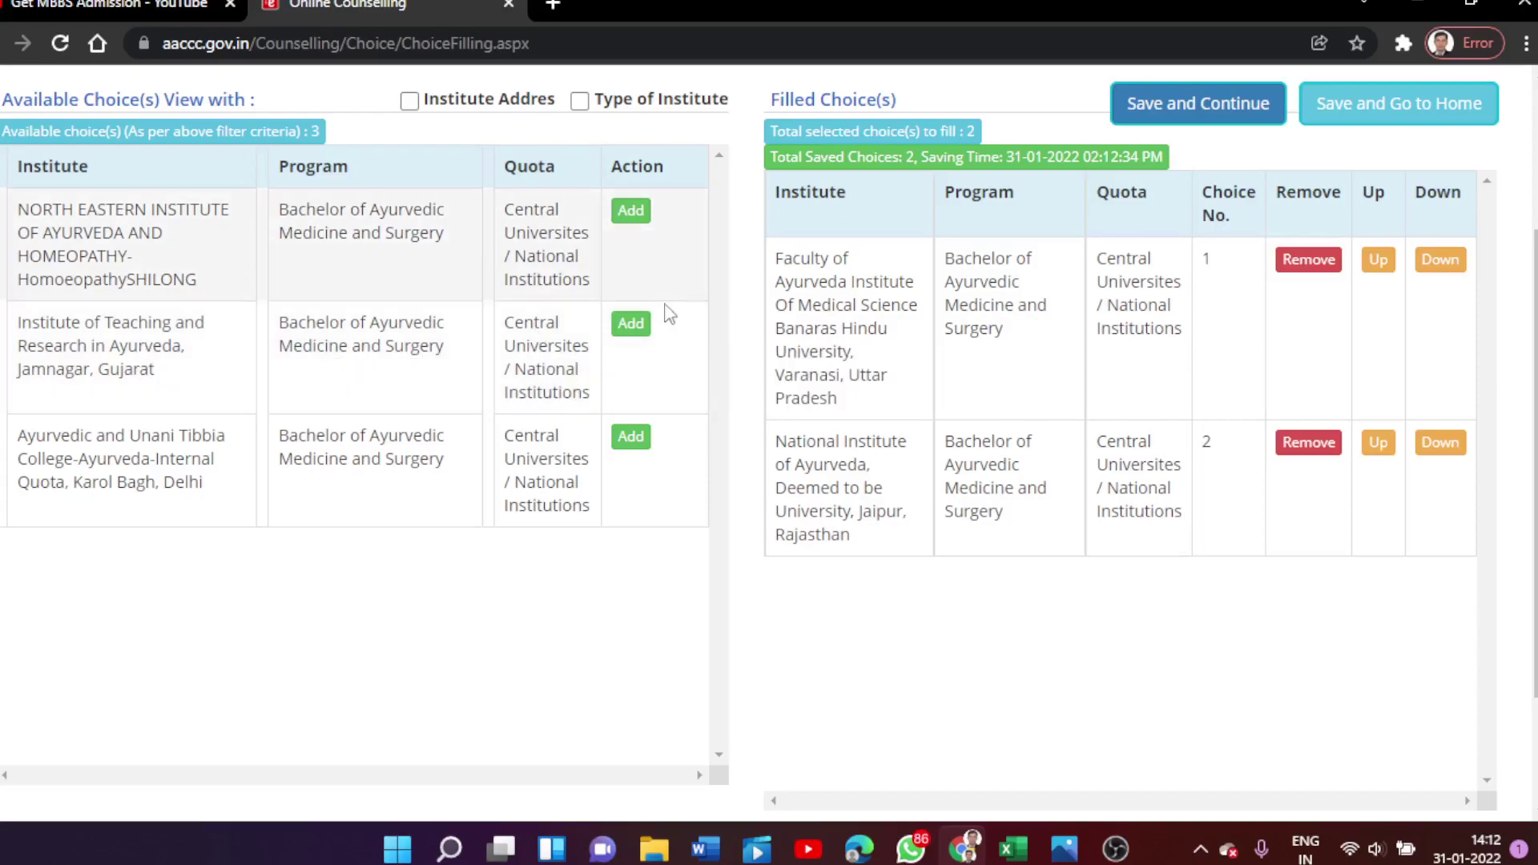
click(632, 326)
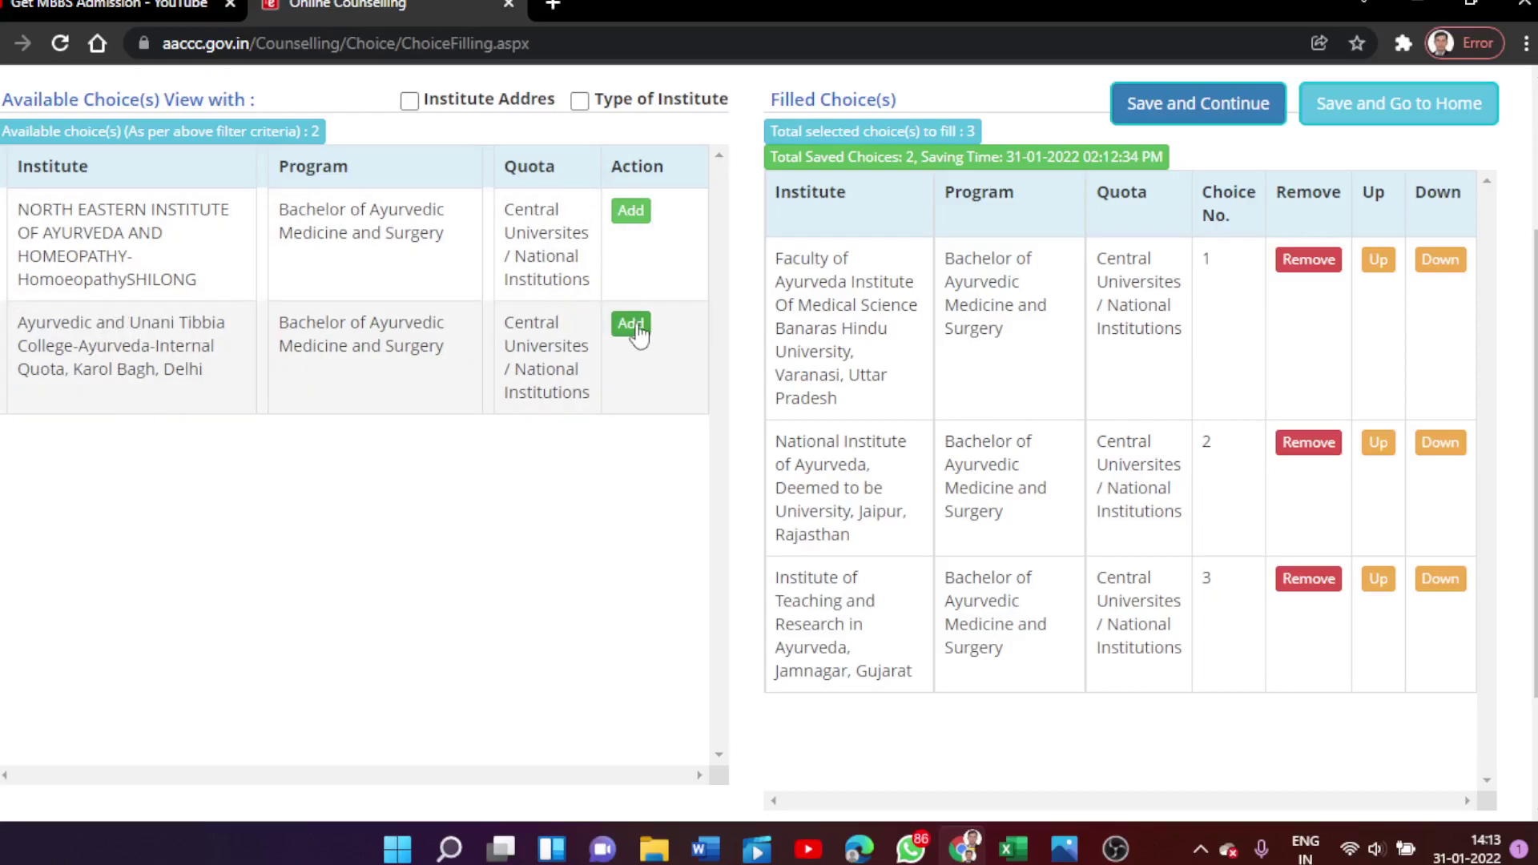
click(635, 329)
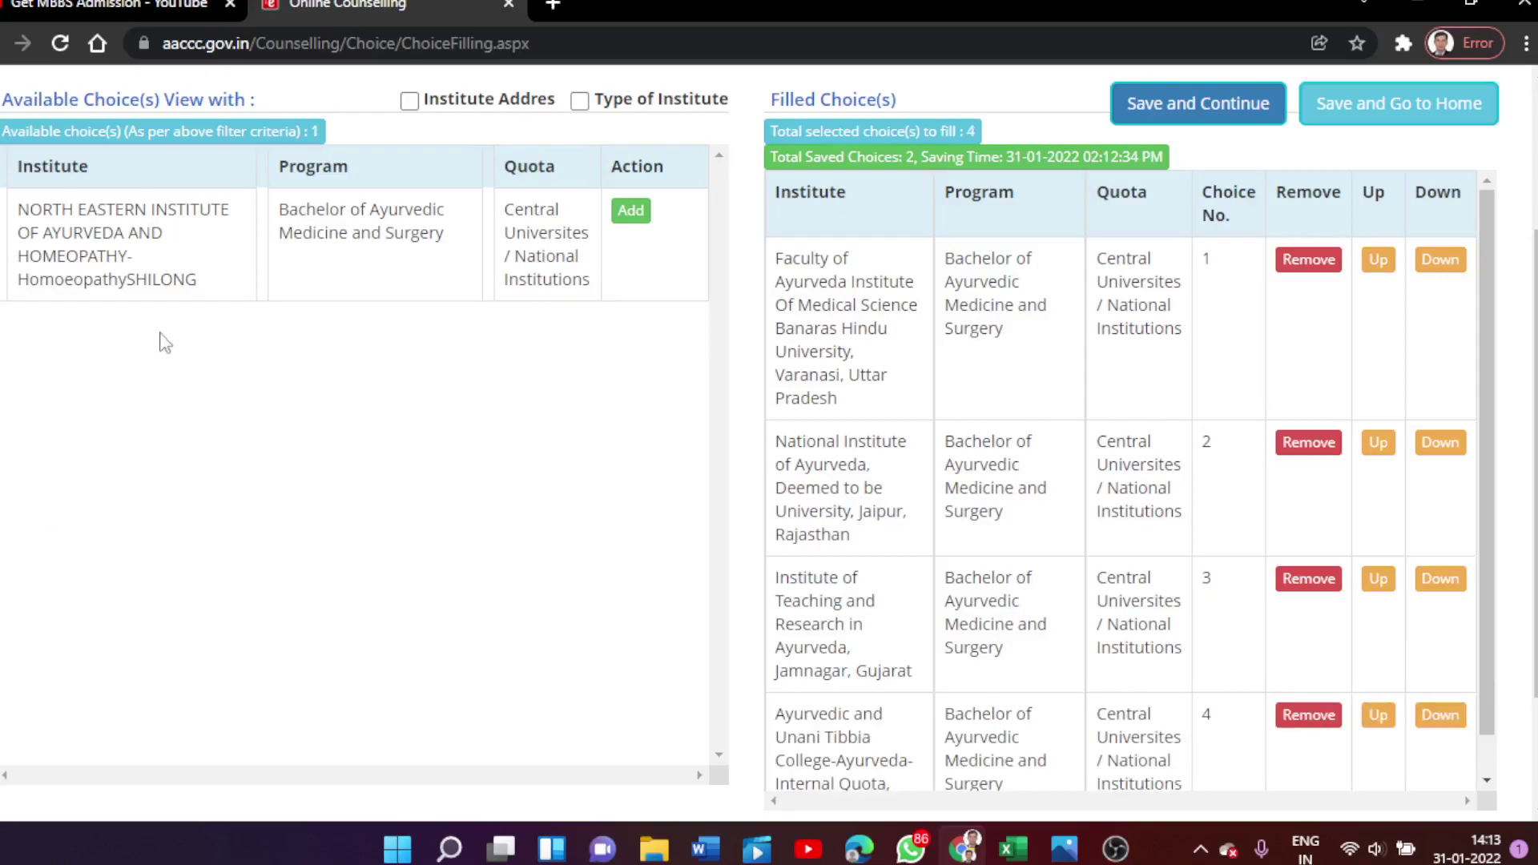
mouse_move(168, 284)
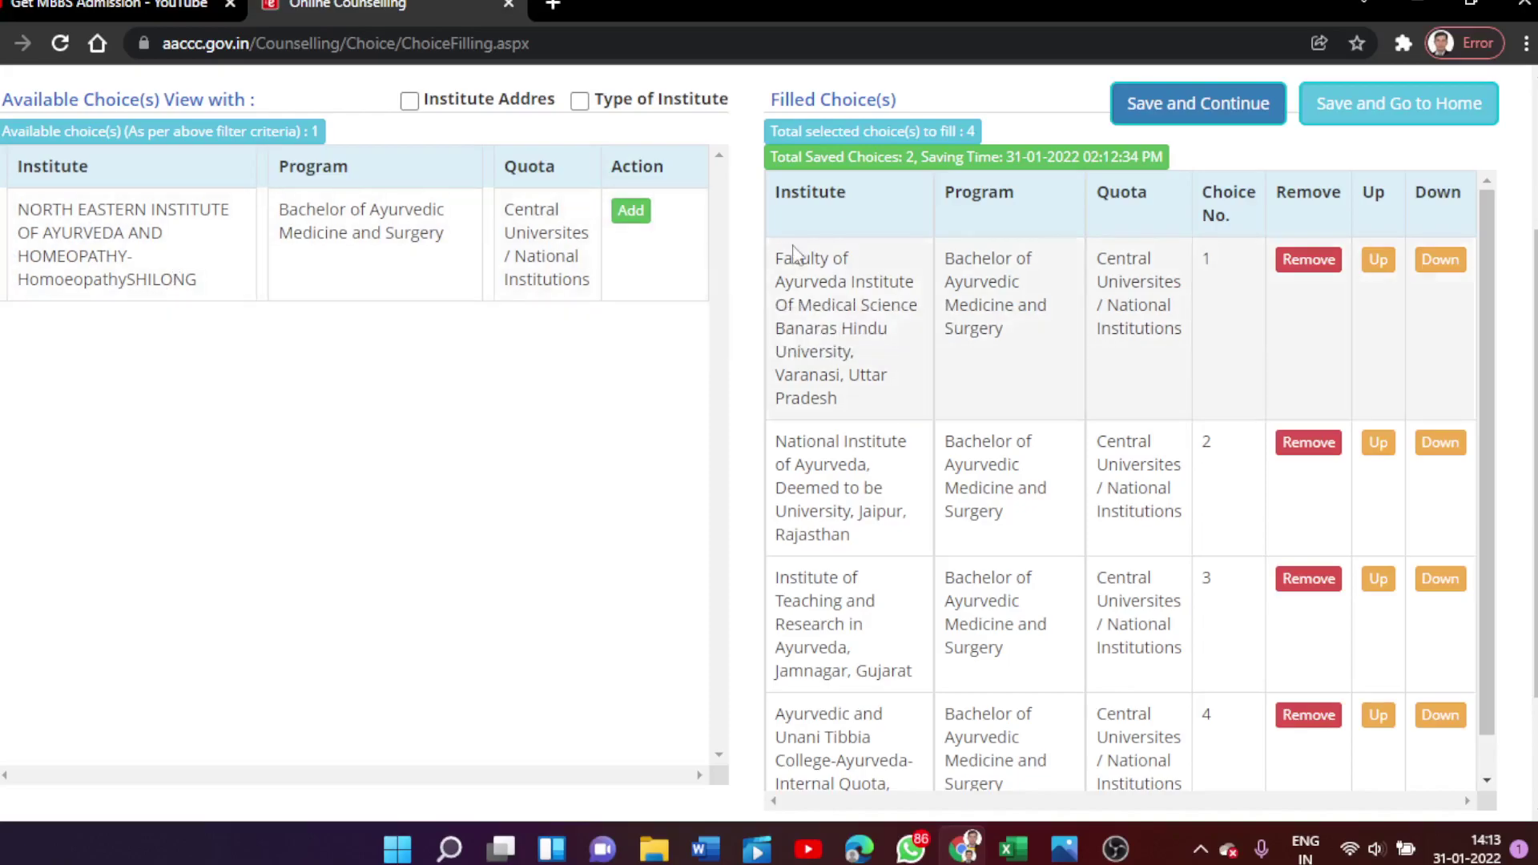
click(641, 218)
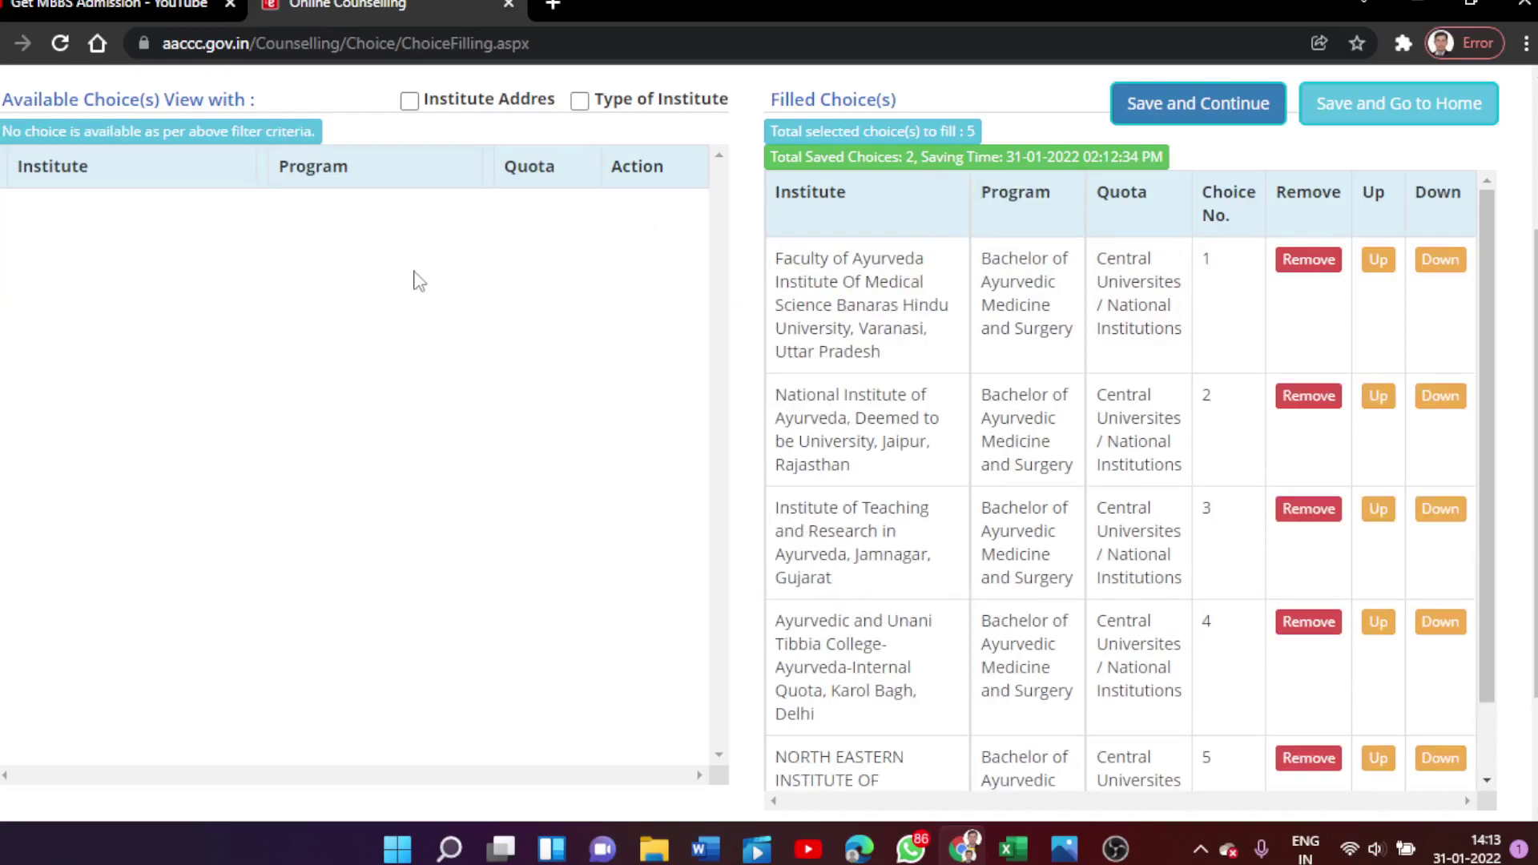
Restrict the available choices to the institute type All India except Central University, and show each institute's address and type
scroll(411, 273, up, 3)
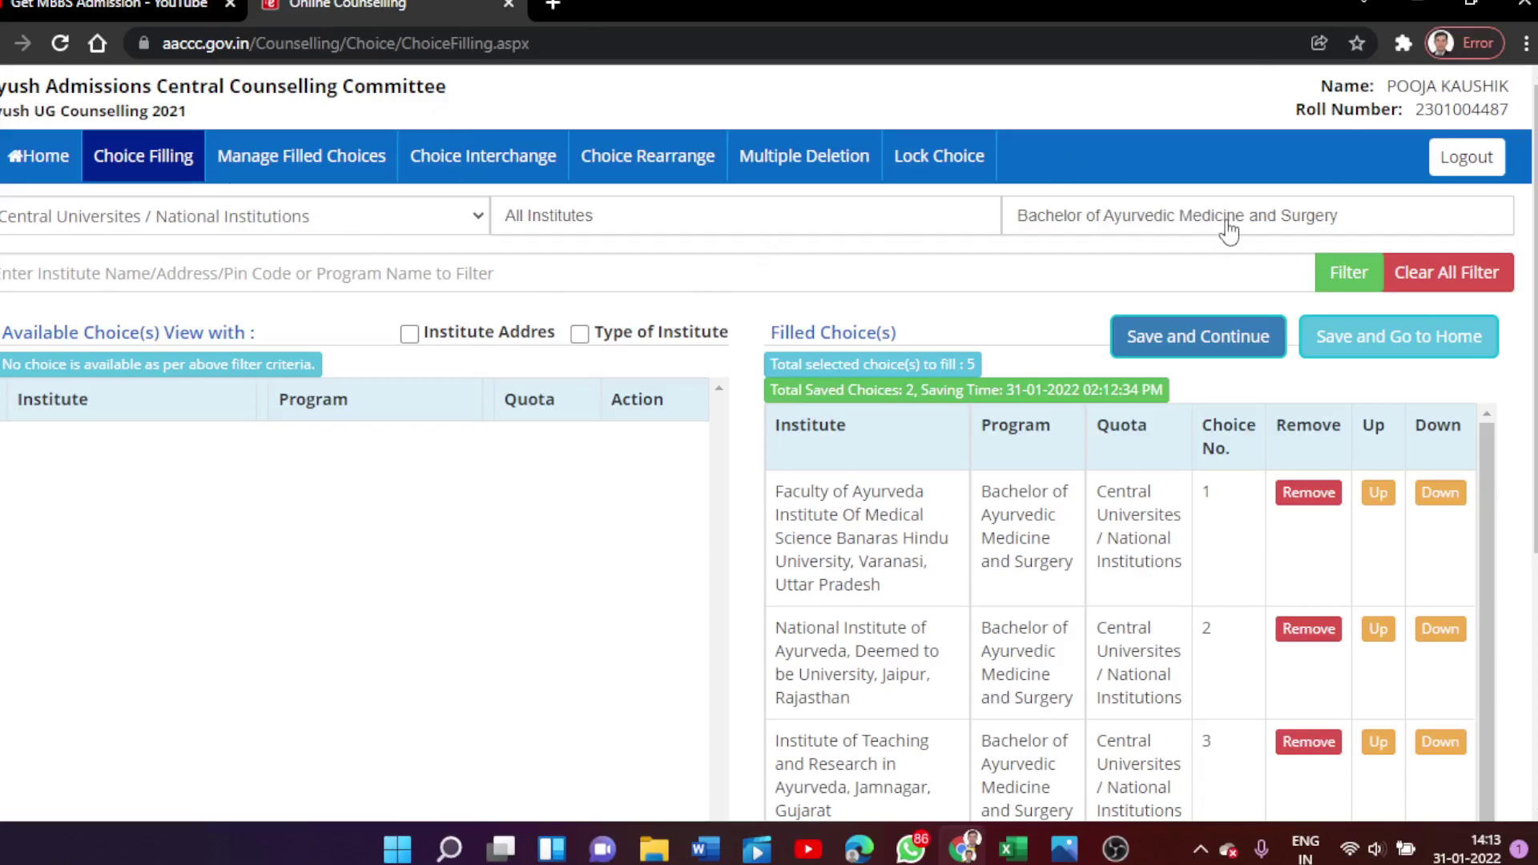
click(388, 223)
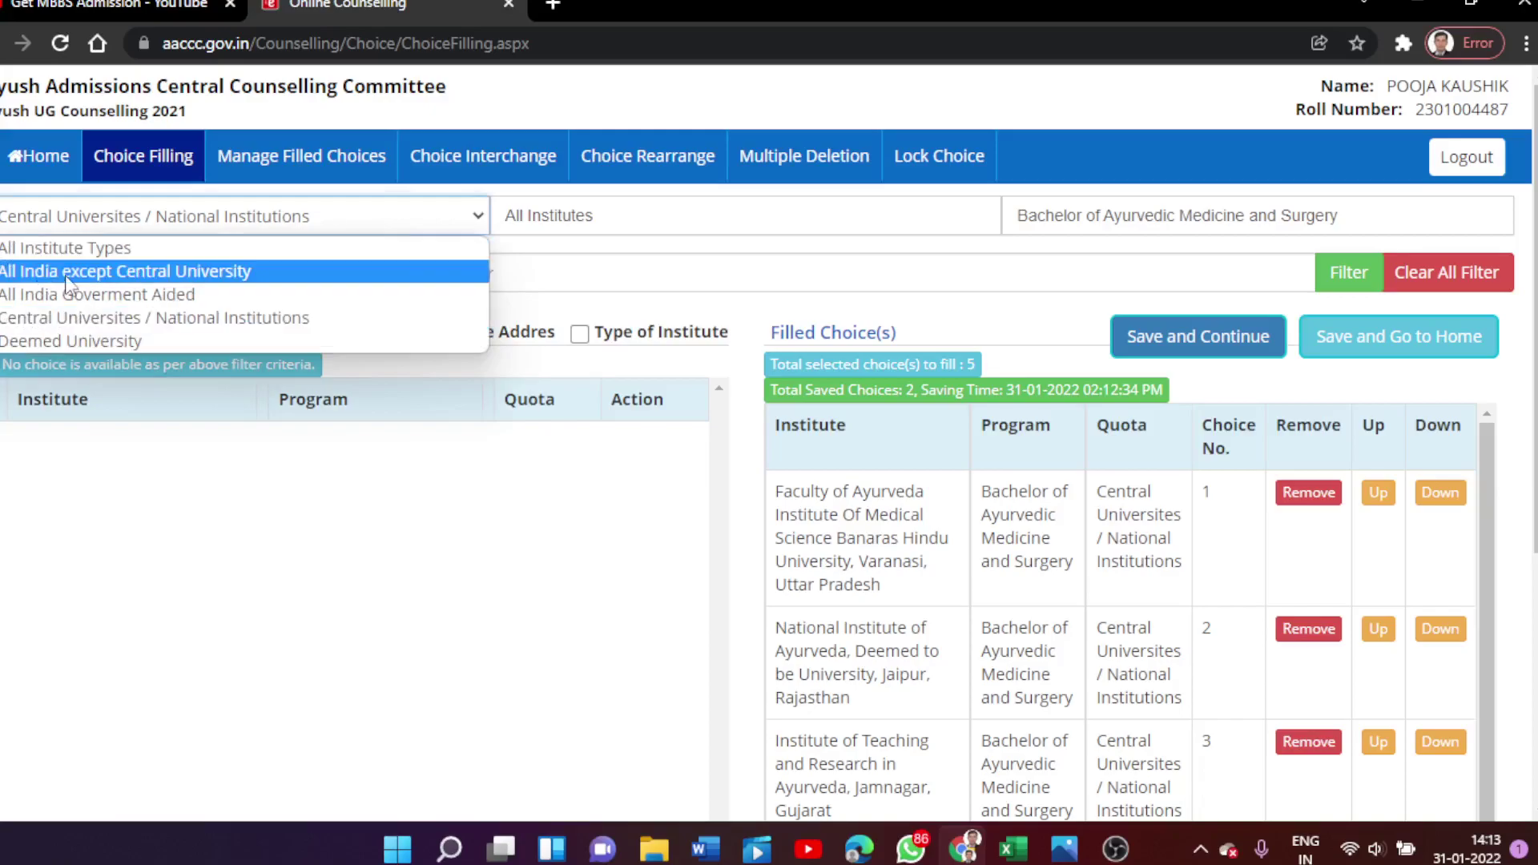
click(327, 274)
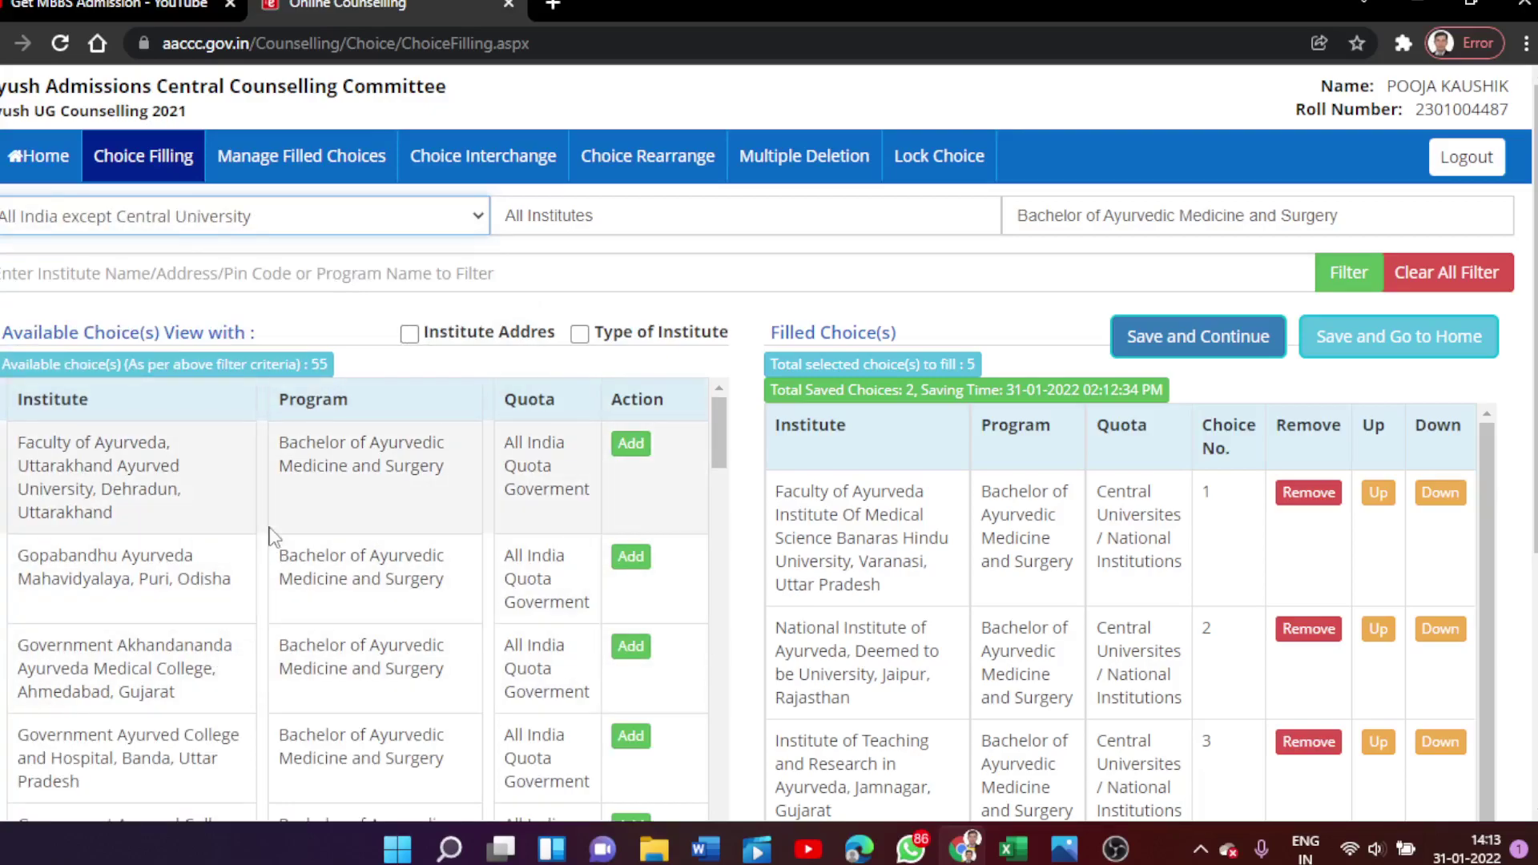
click(410, 333)
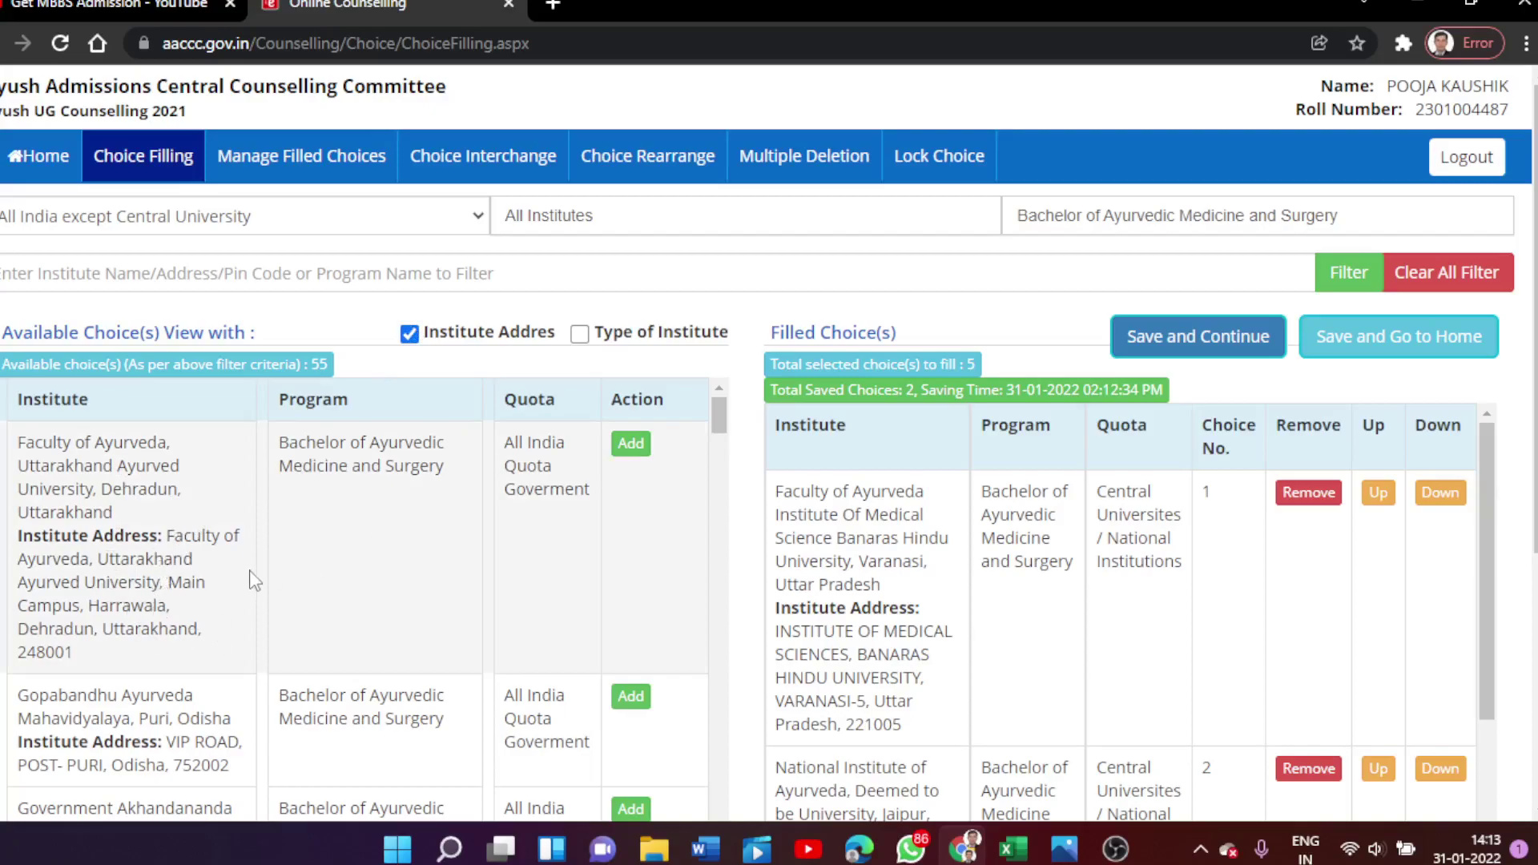
click(580, 334)
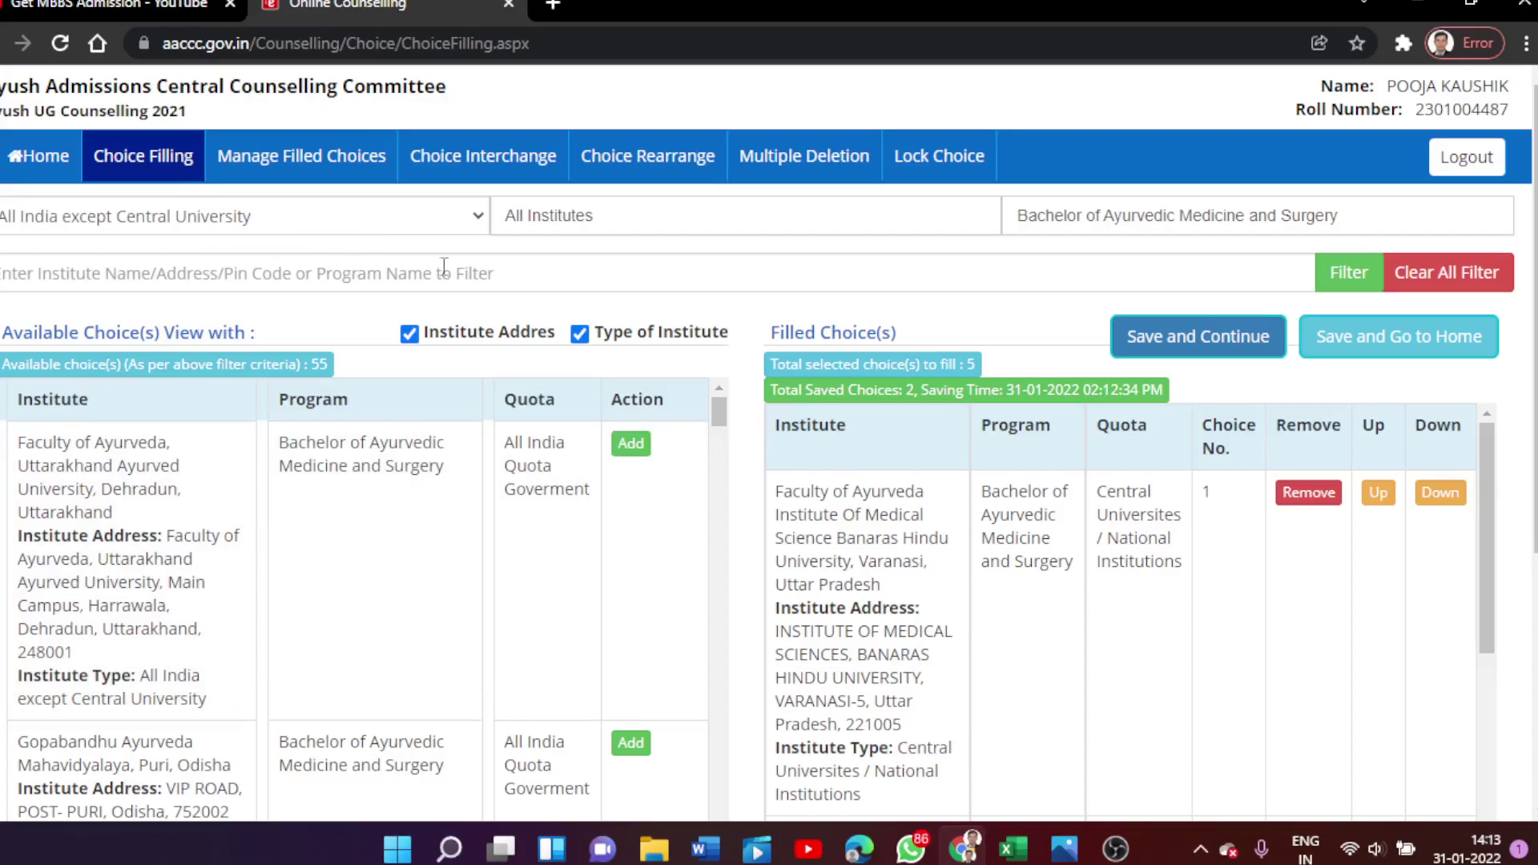
Switch to Excel, examine the ranked list of Ayurvedic colleges down to about row 37, and return to the choice filling page
mouse_move(68, 457)
click(1013, 854)
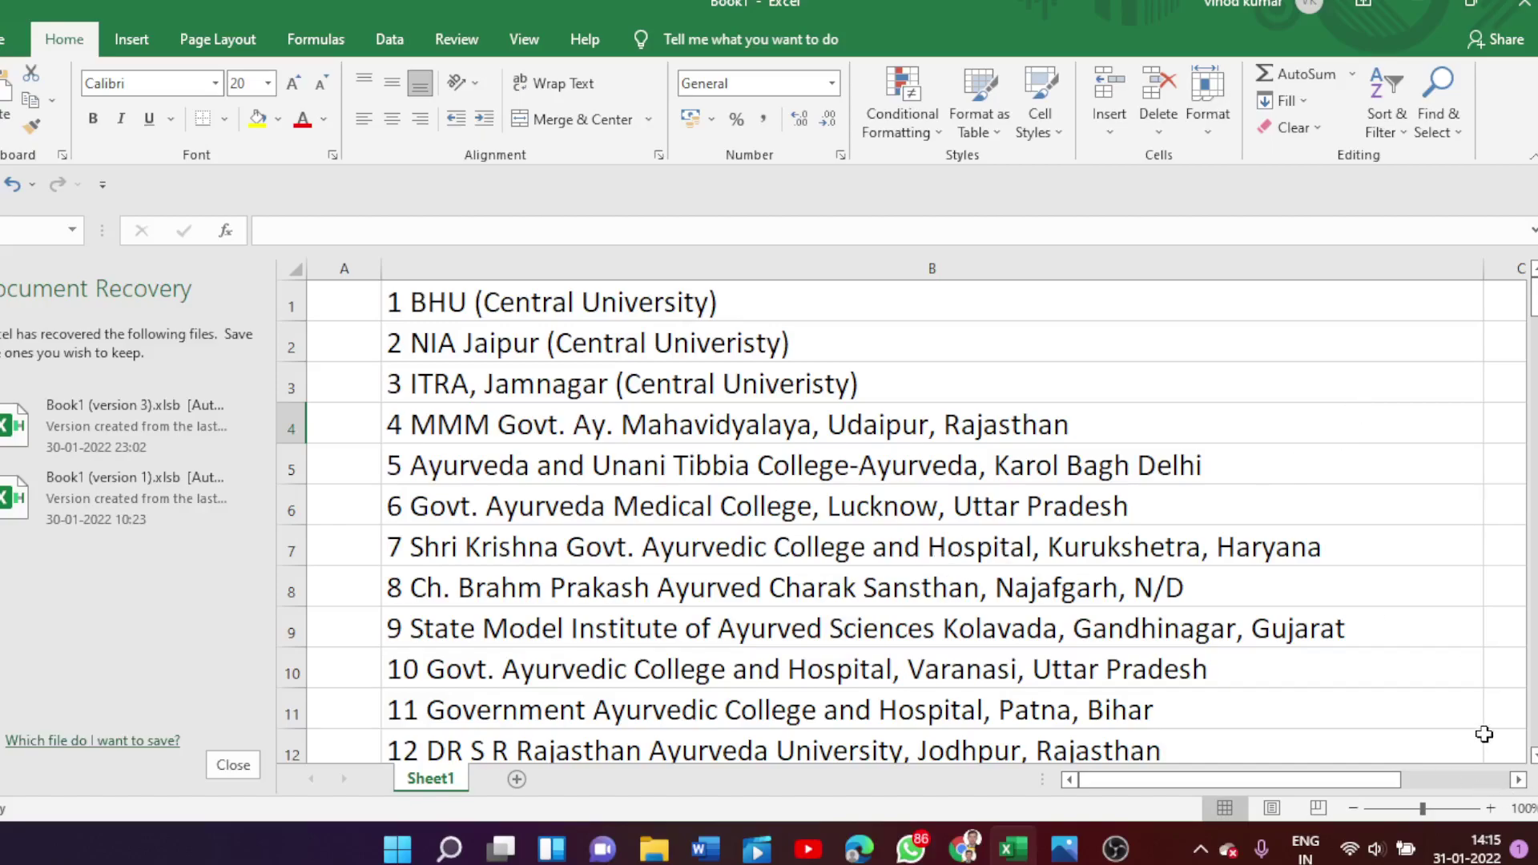
scroll(1507, 745, down, 2)
scroll(905, 521, down, 3)
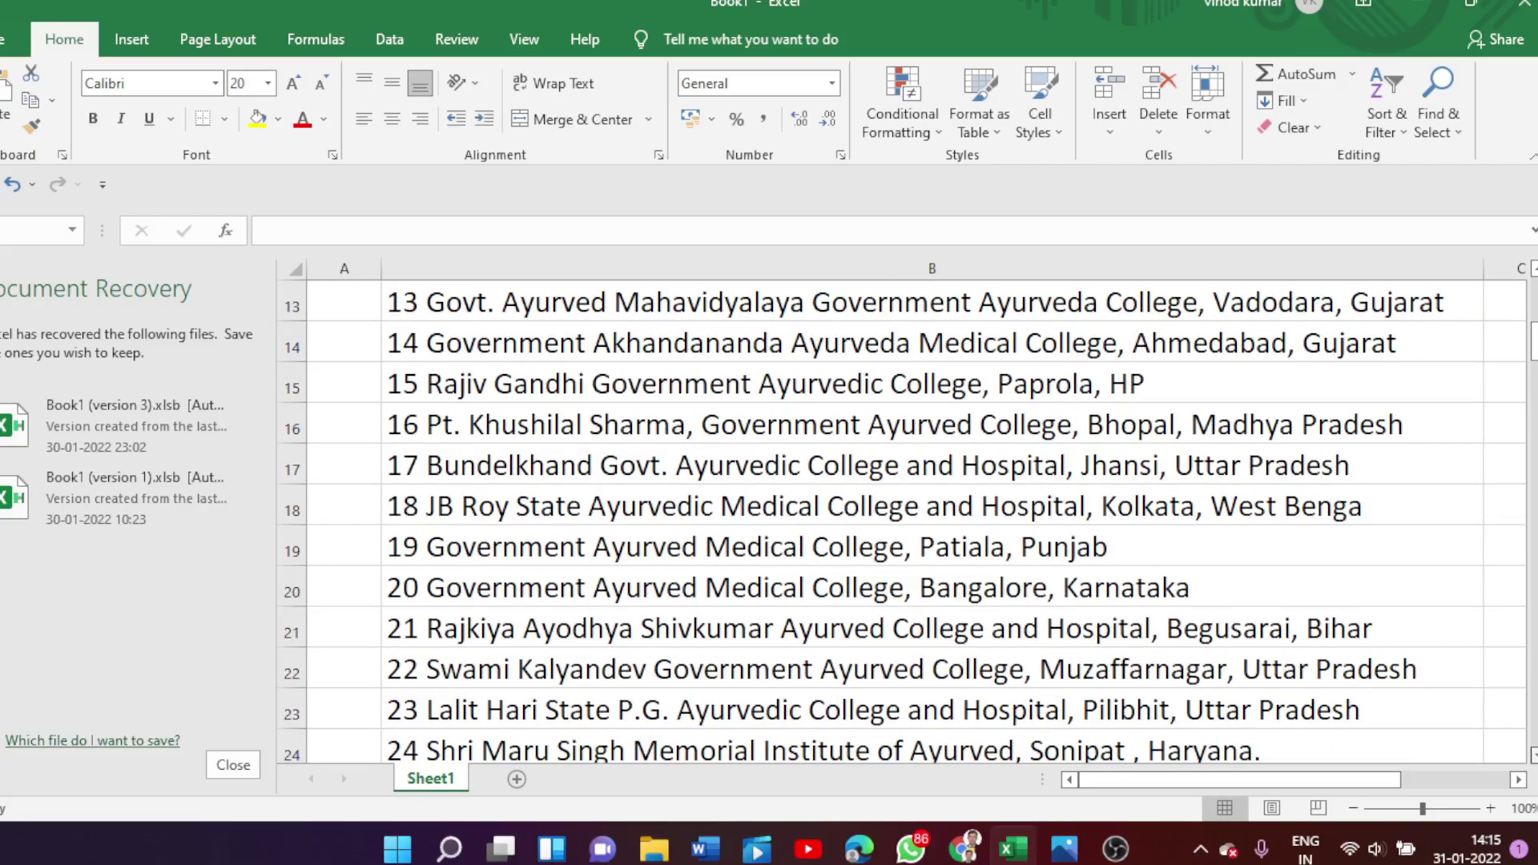
scroll(901, 520, down, 1)
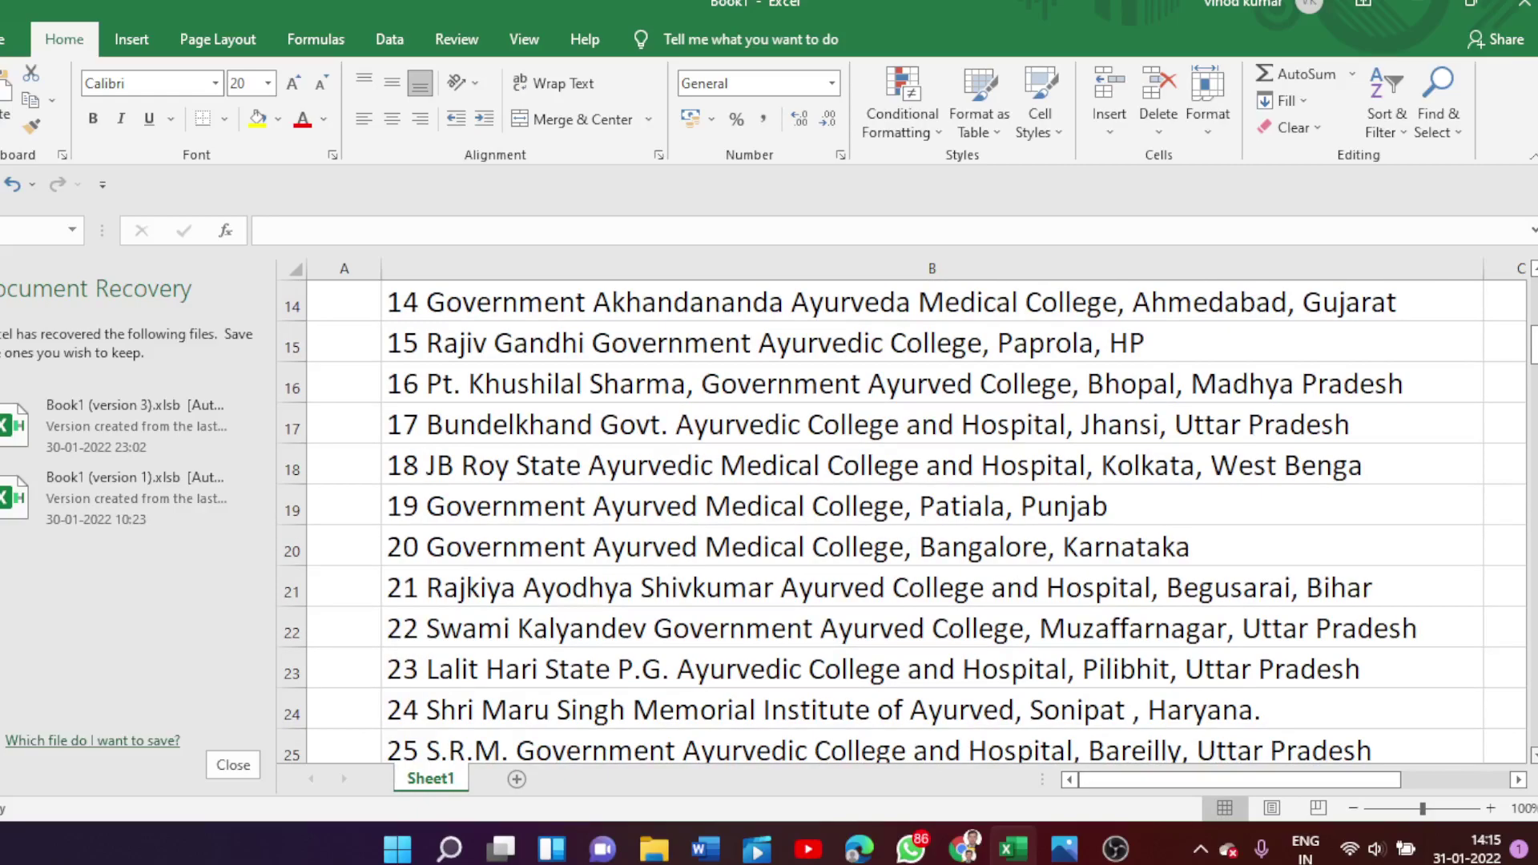
scroll(906, 521, down, 3)
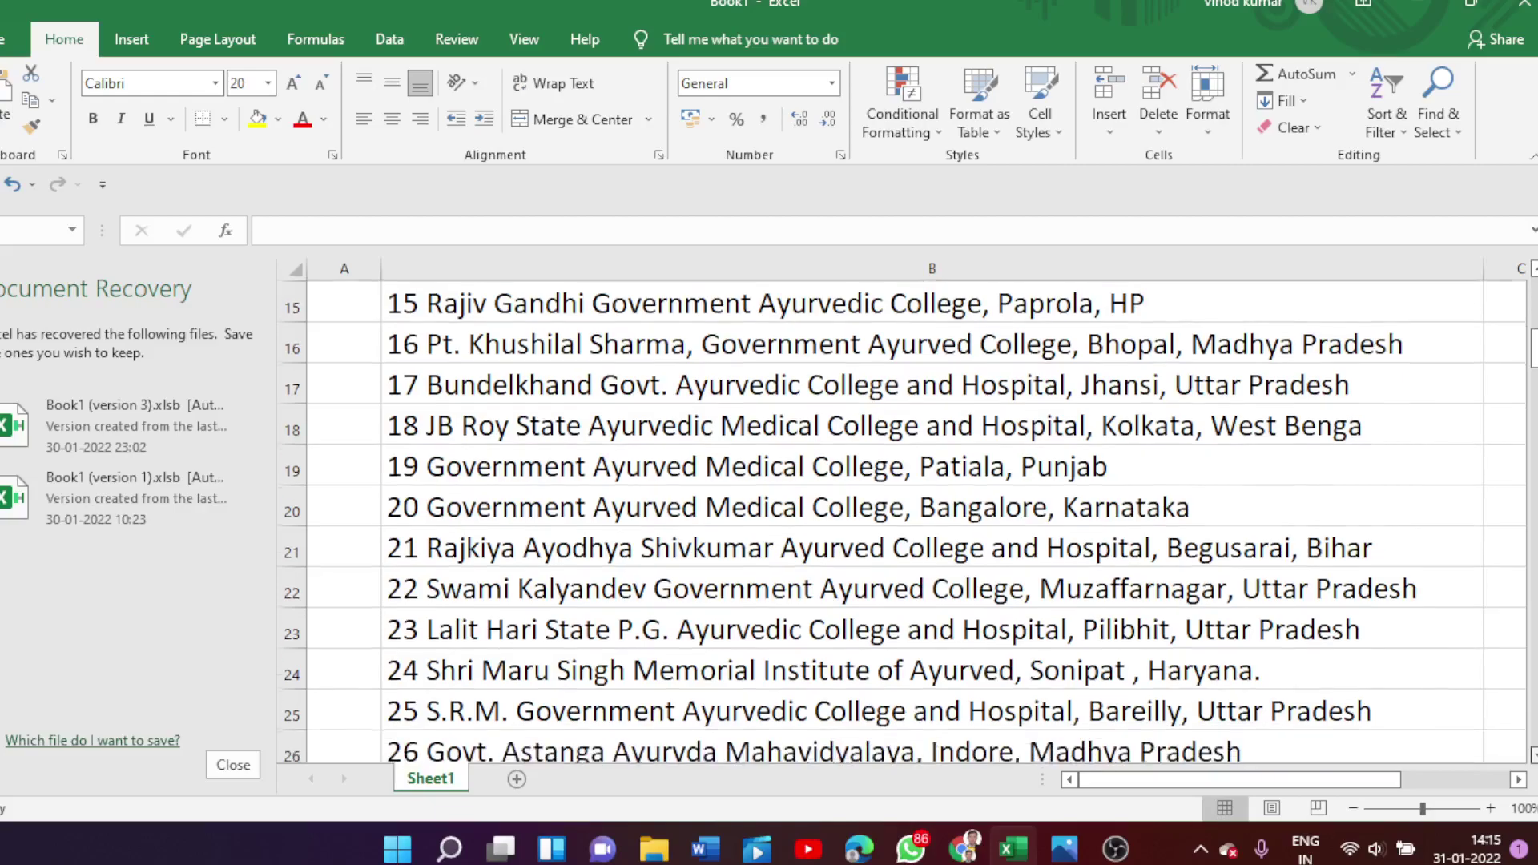
scroll(906, 521, down, 2)
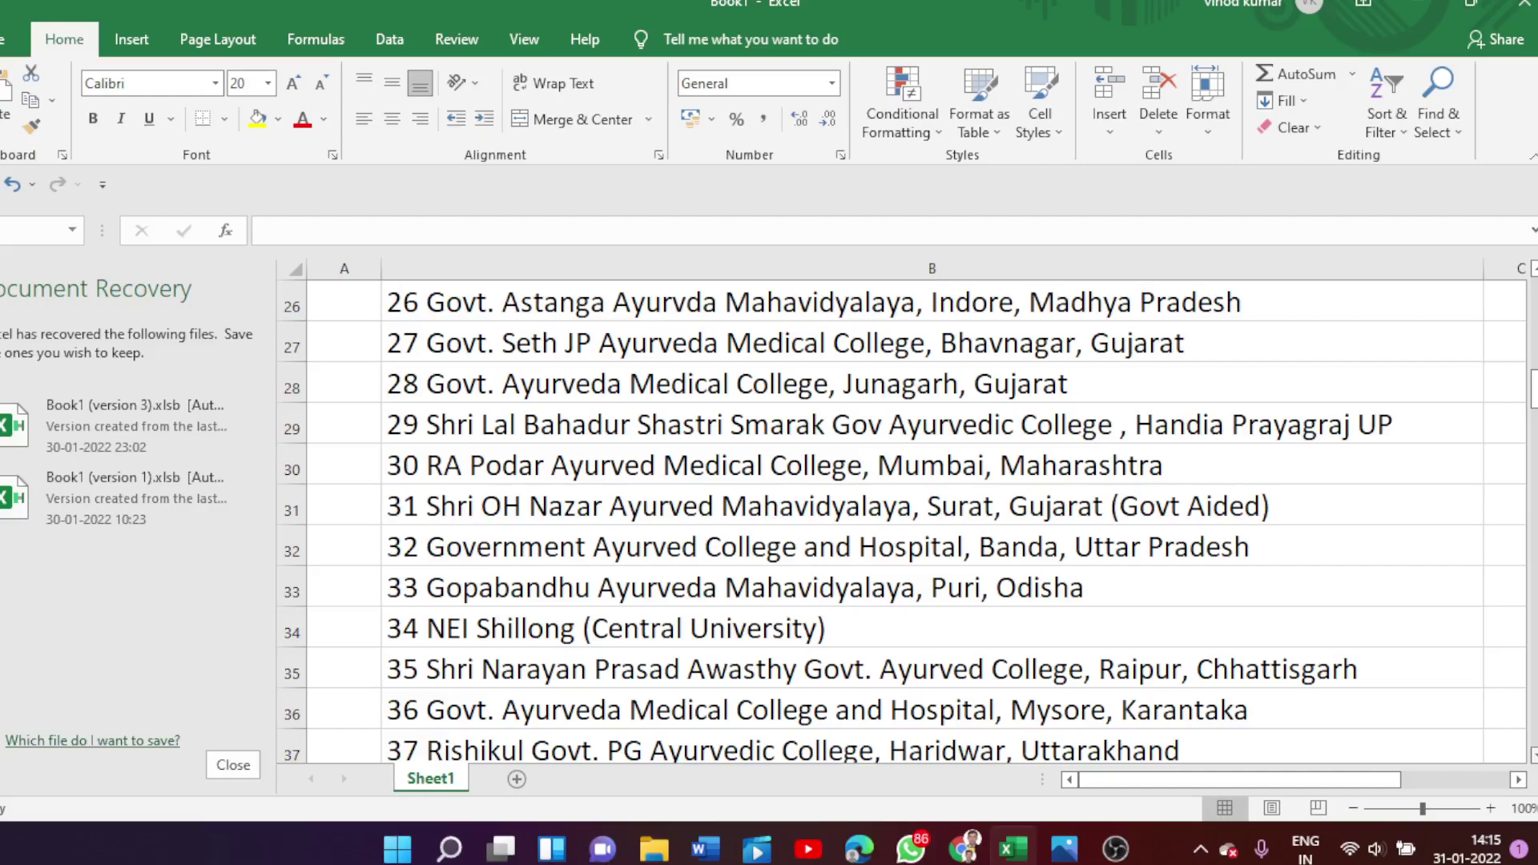
click(964, 850)
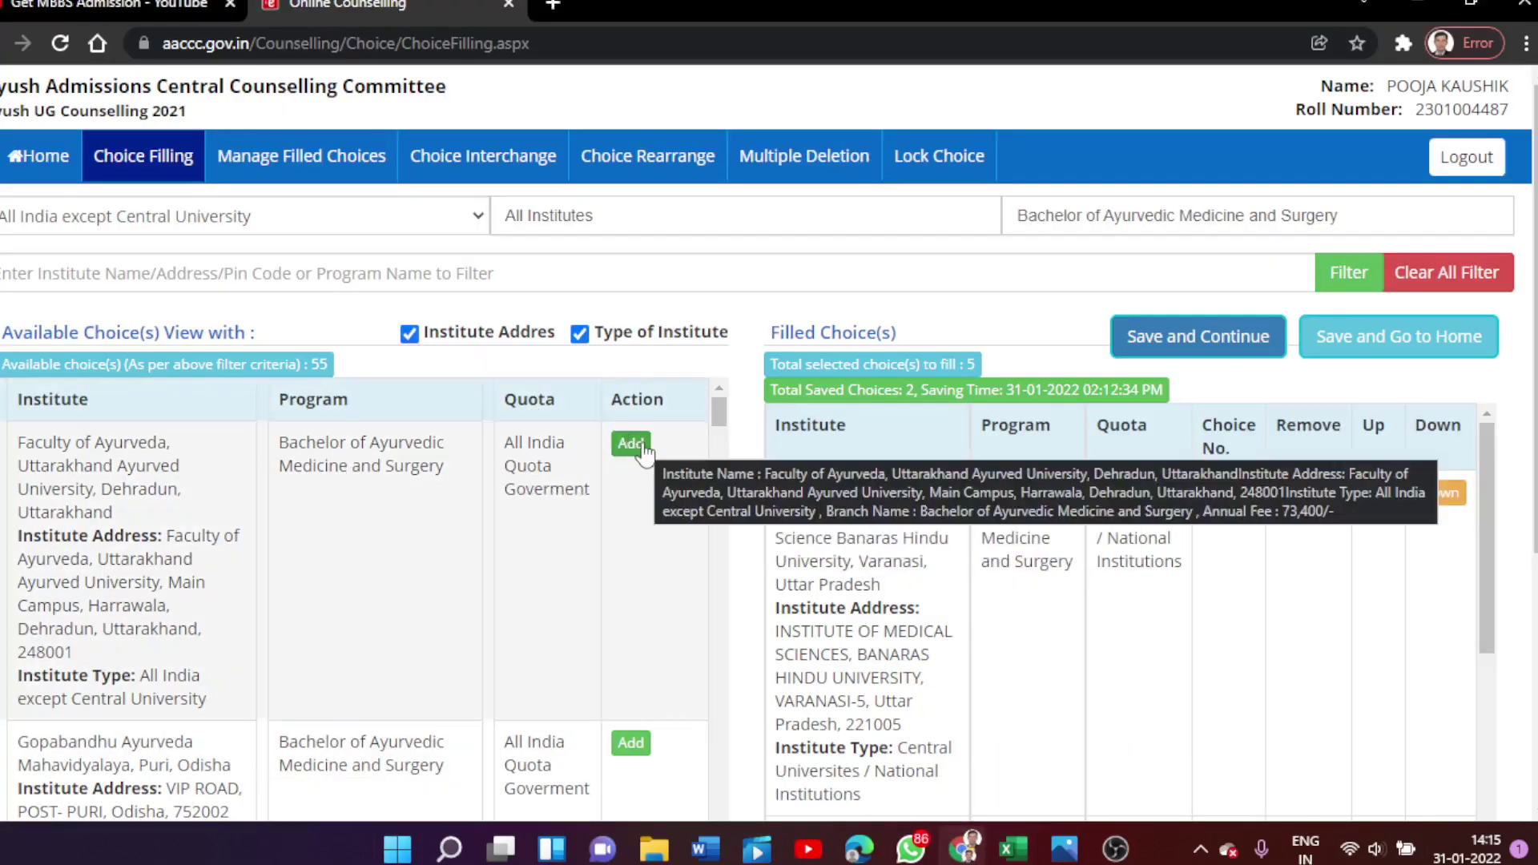
Add Faculty of Ayurveda, Dehradun, Gopabandhu Ayurveda Mahavidyalaya, Puri, and Government Akhandananda Ayurveda Medical College, Ahmedabad, to the filled choices
click(644, 449)
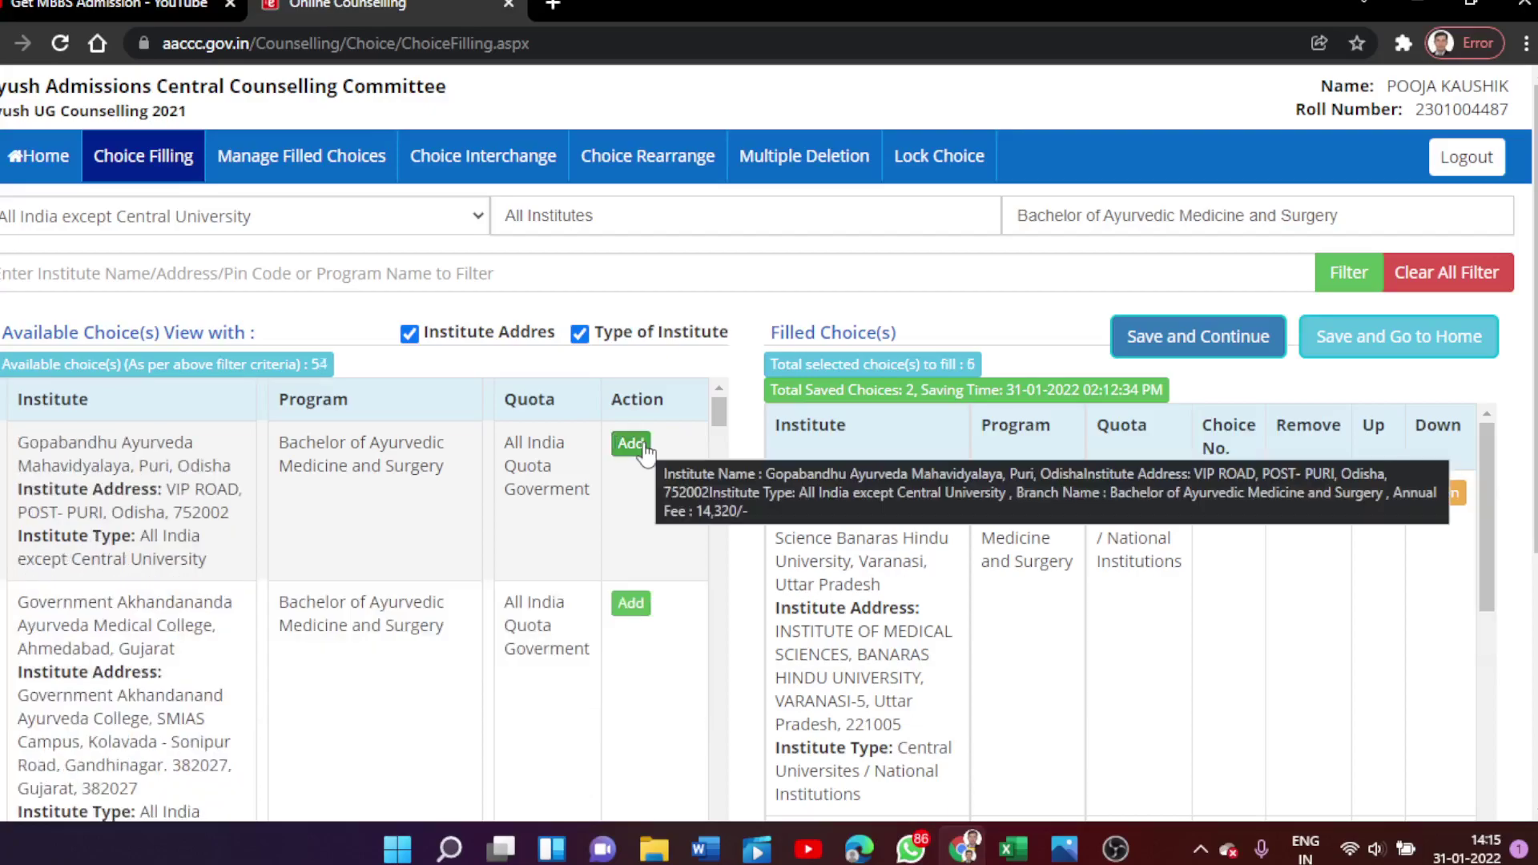
click(645, 450)
click(645, 451)
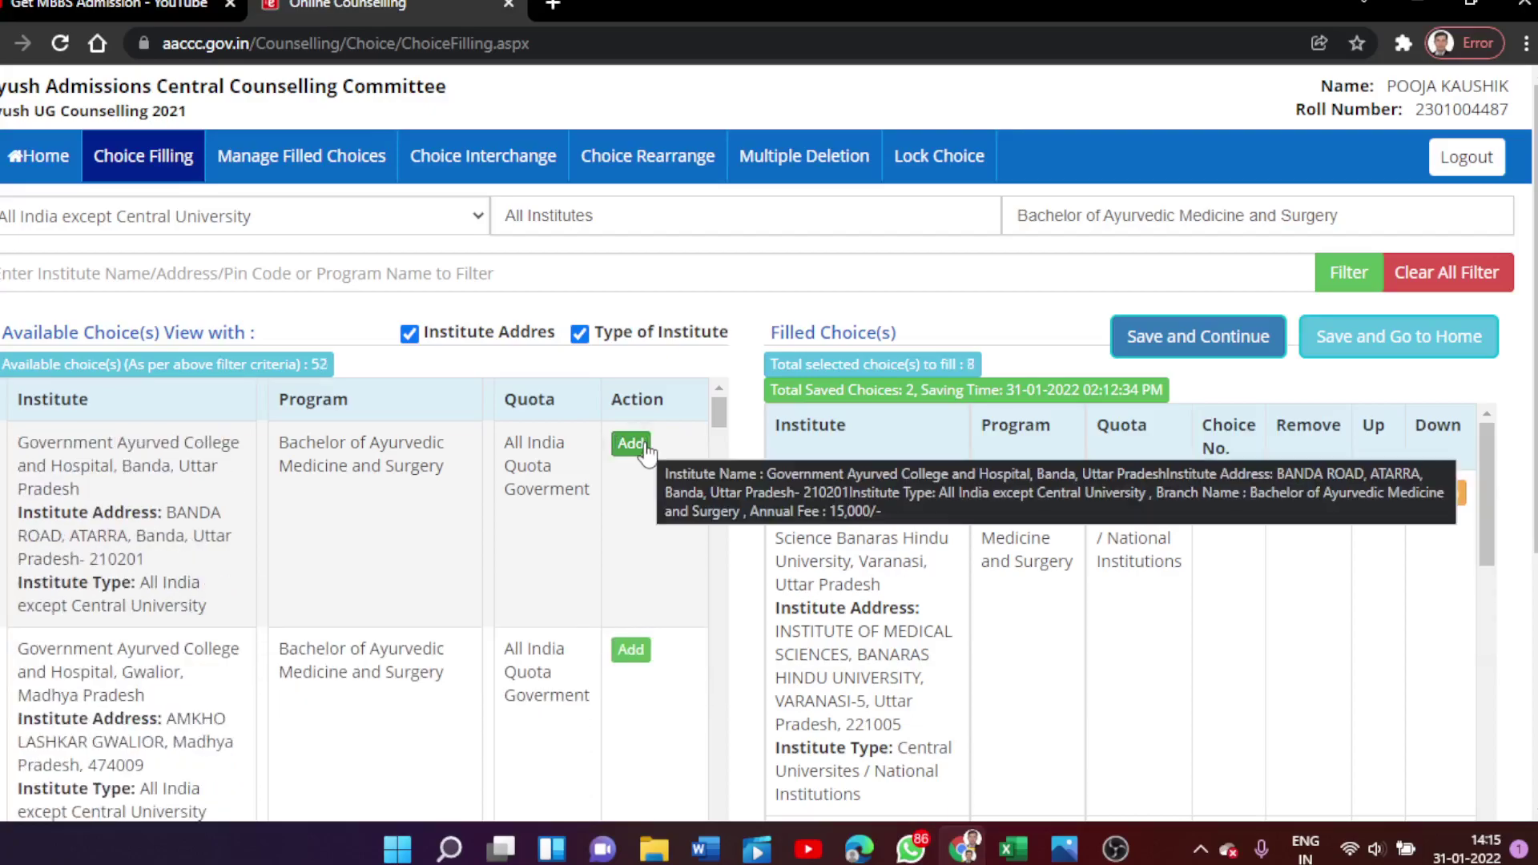
Move Government Akhandananda Ayurveda Medical College up one place in the filled choices and back down again to demonstrate reordering
scroll(1397, 565, down, 5)
scroll(1362, 553, up, 5)
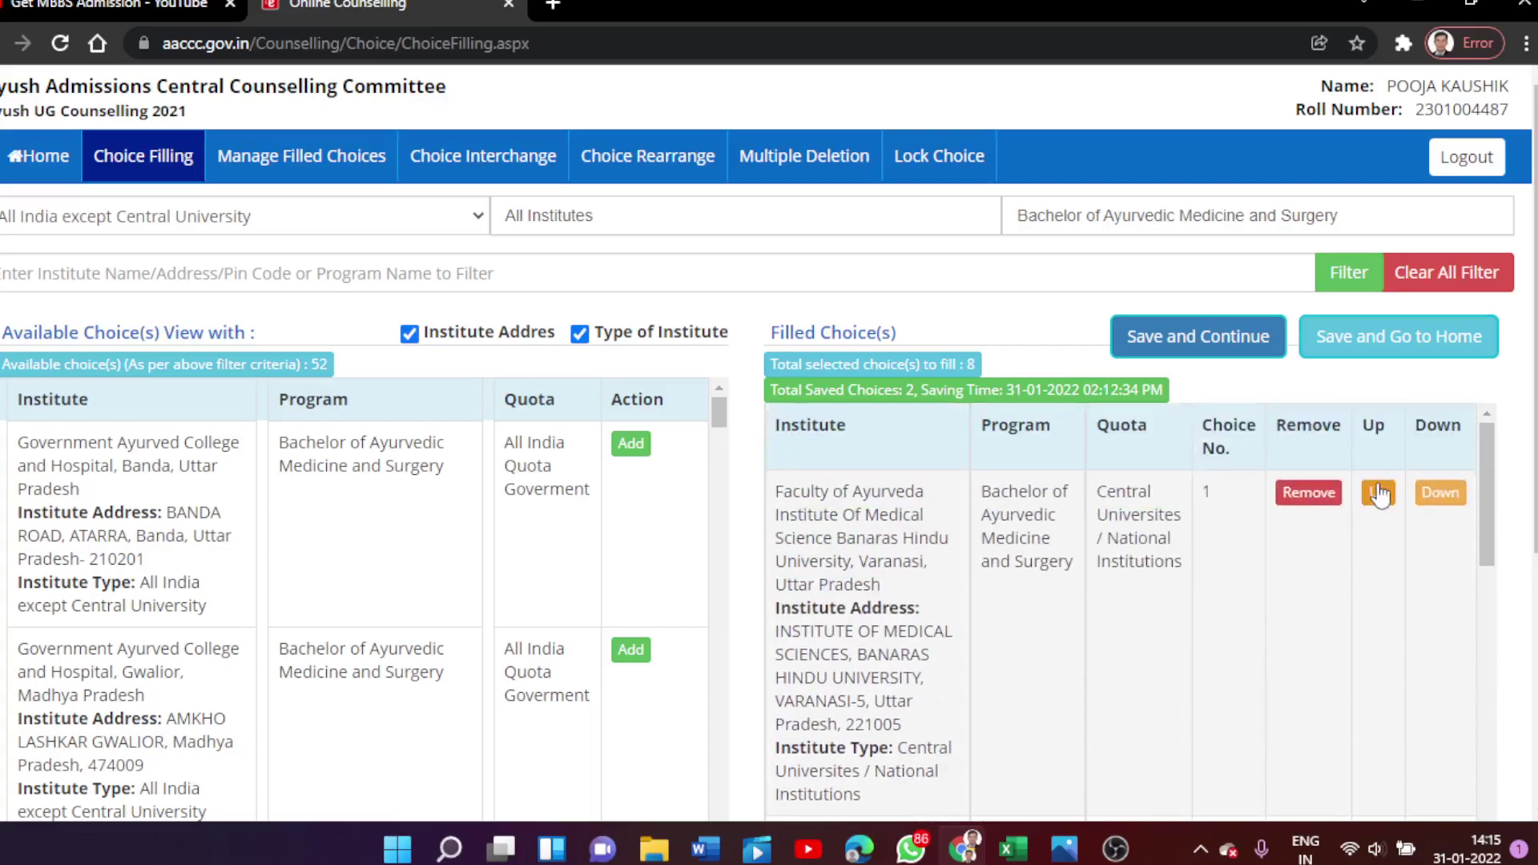
scroll(1378, 529, down, 10)
scroll(1380, 542, down, 5)
click(1379, 675)
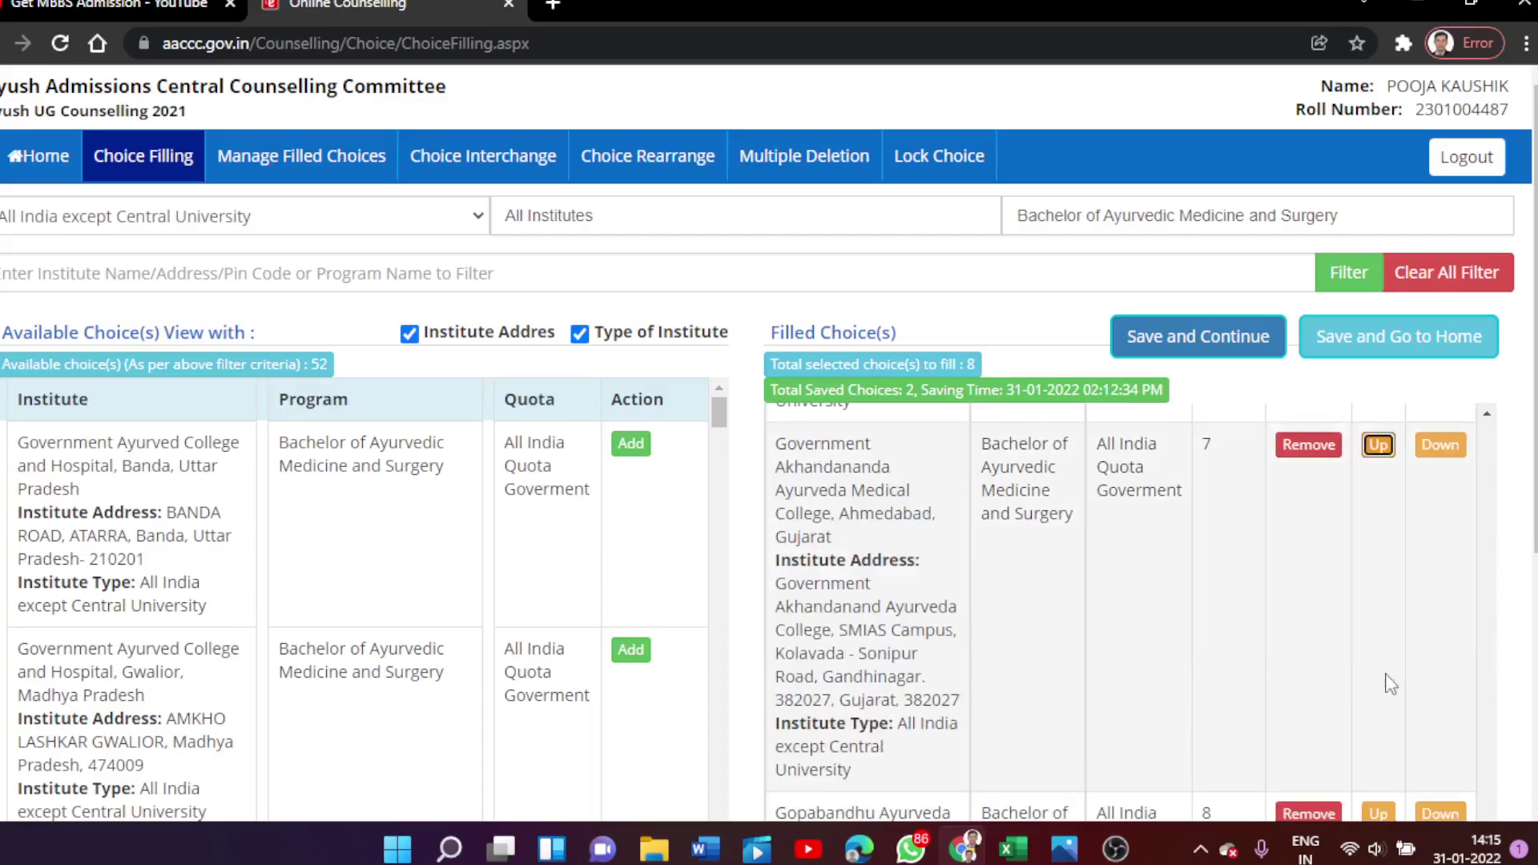
click(1451, 450)
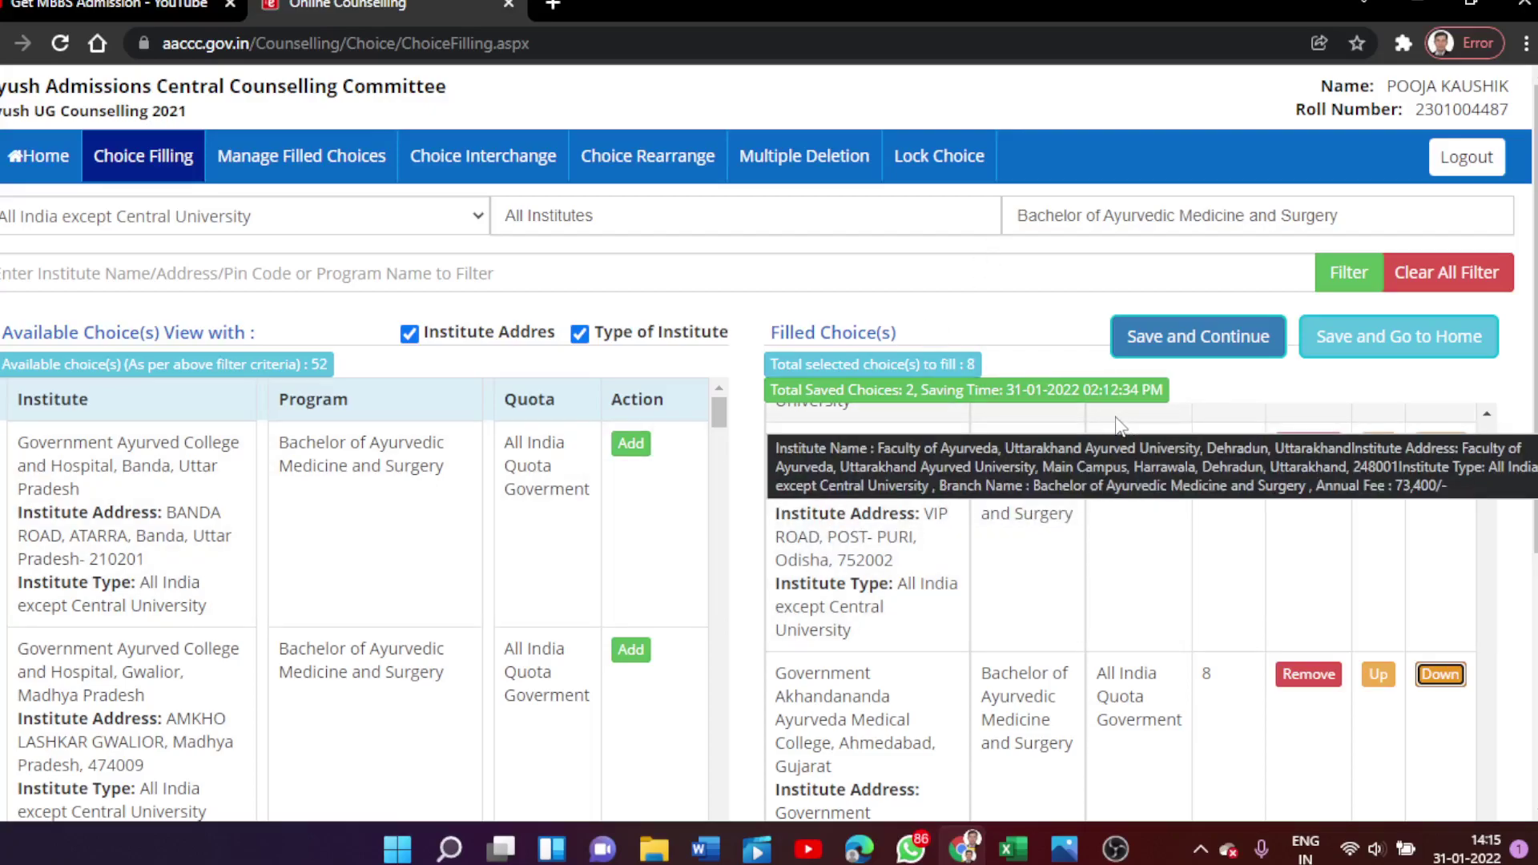
Open the list of programs for filtering and look through the available All India Ayurvedic colleges
click(1206, 227)
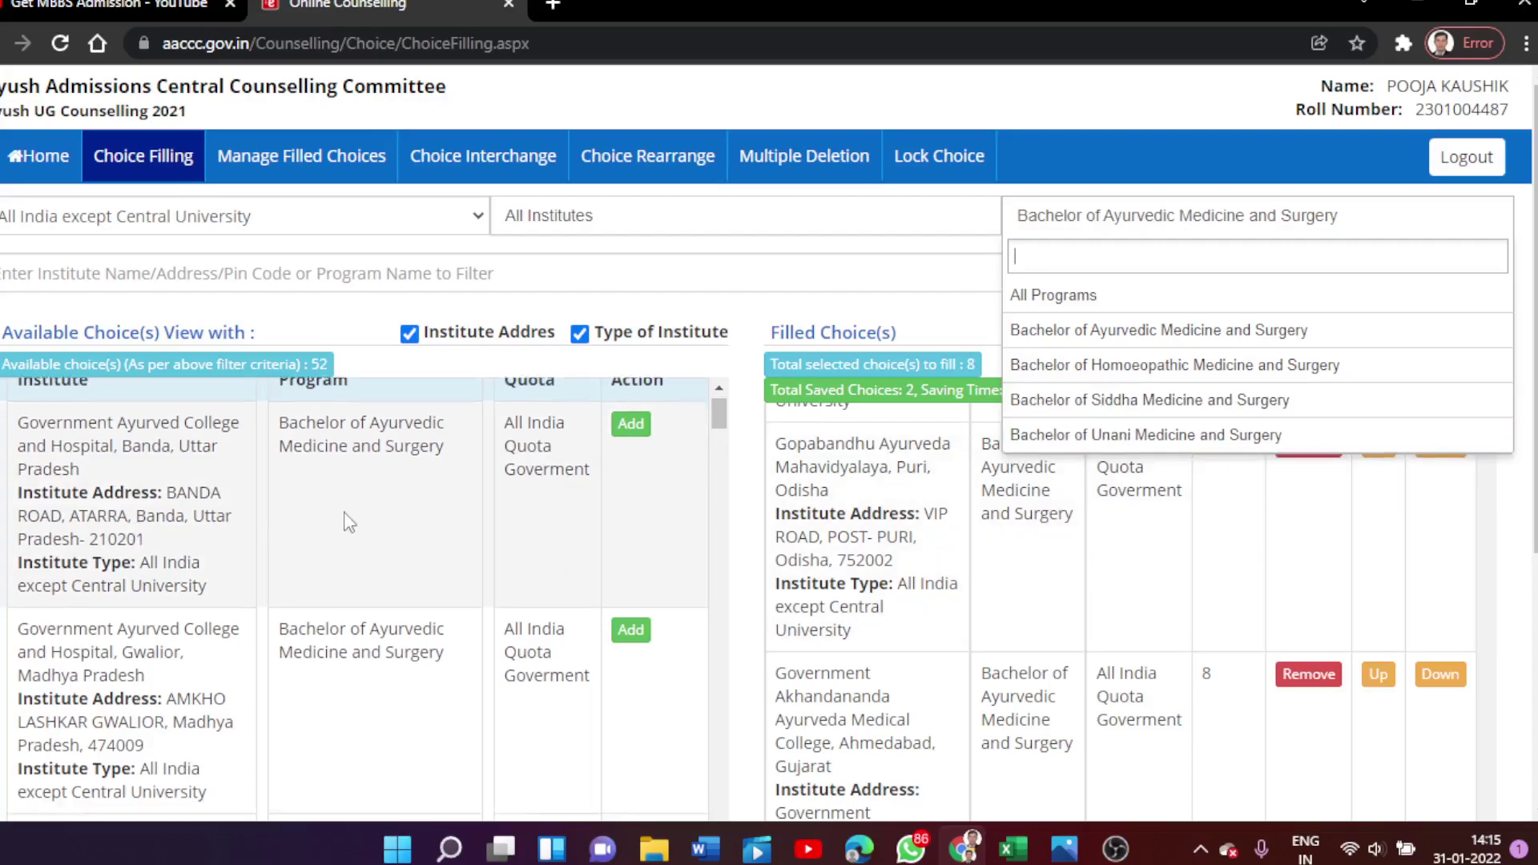
scroll(578, 453, down, 5)
scroll(578, 453, down, 10)
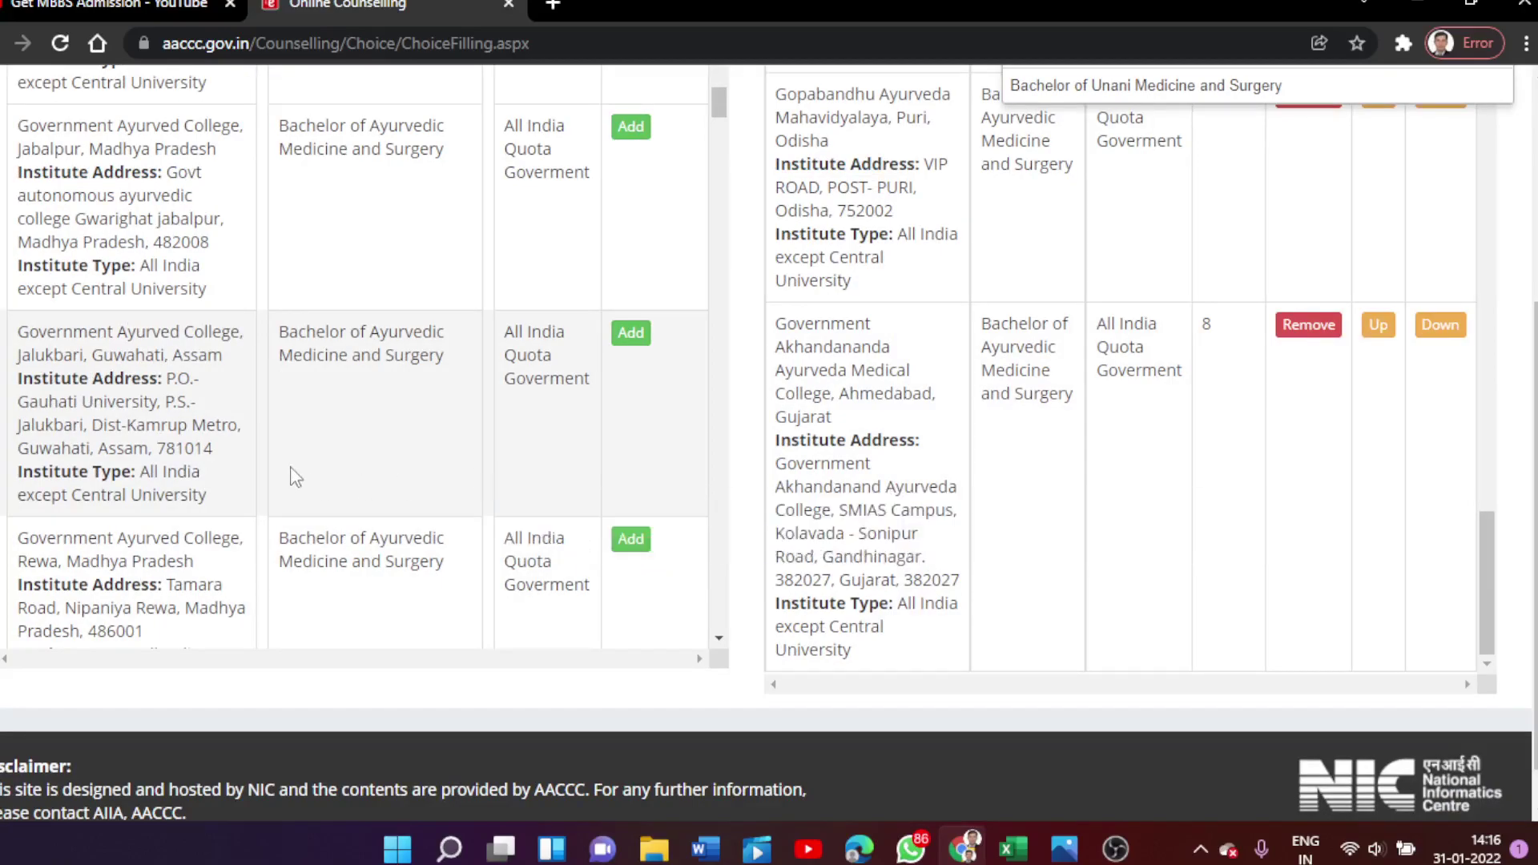
scroll(412, 402, down, 5)
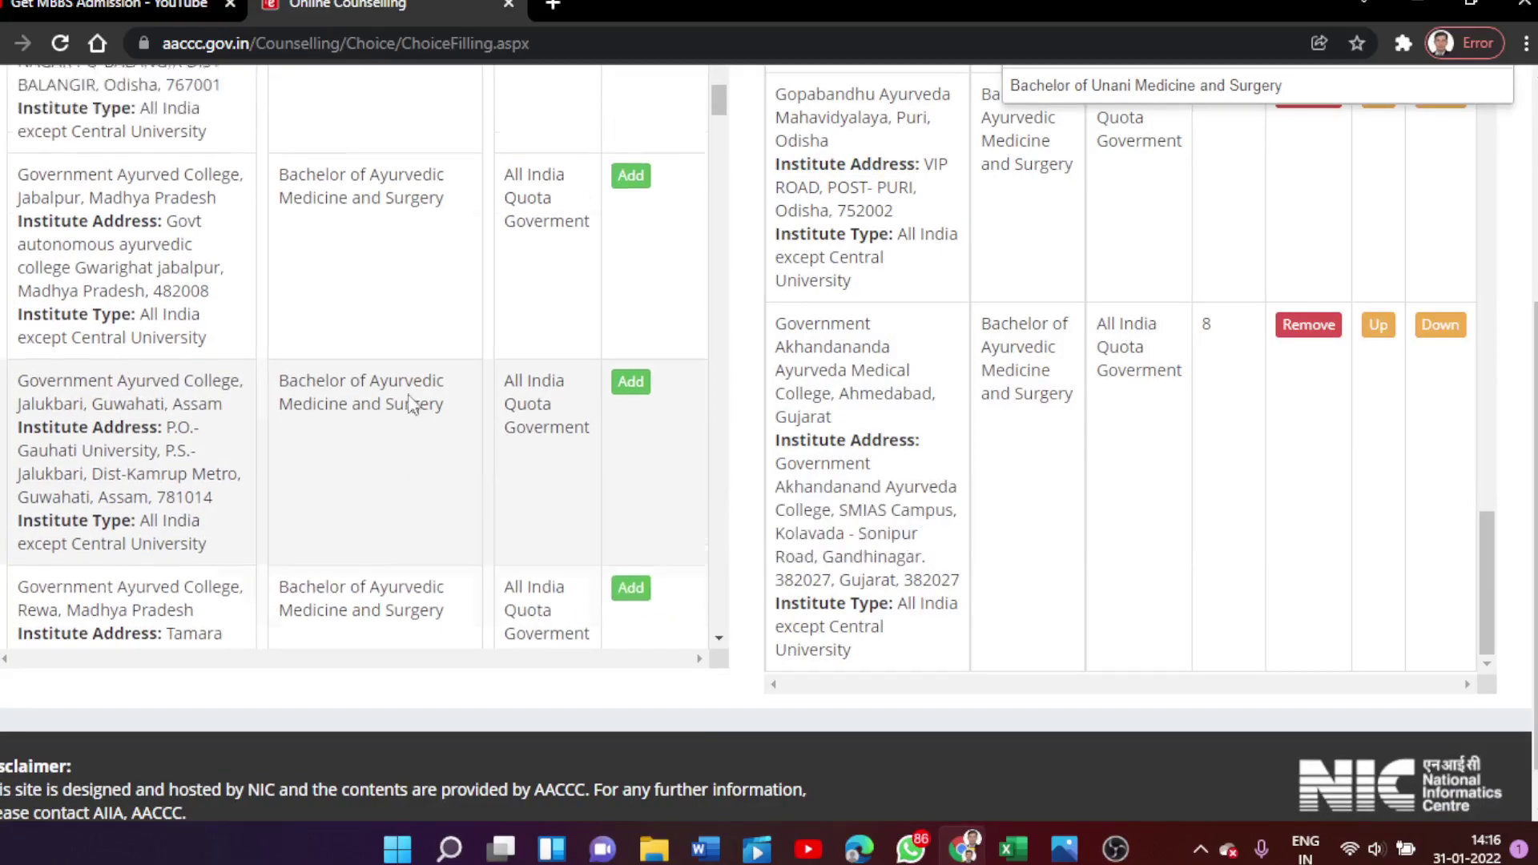
scroll(411, 403, up, 3)
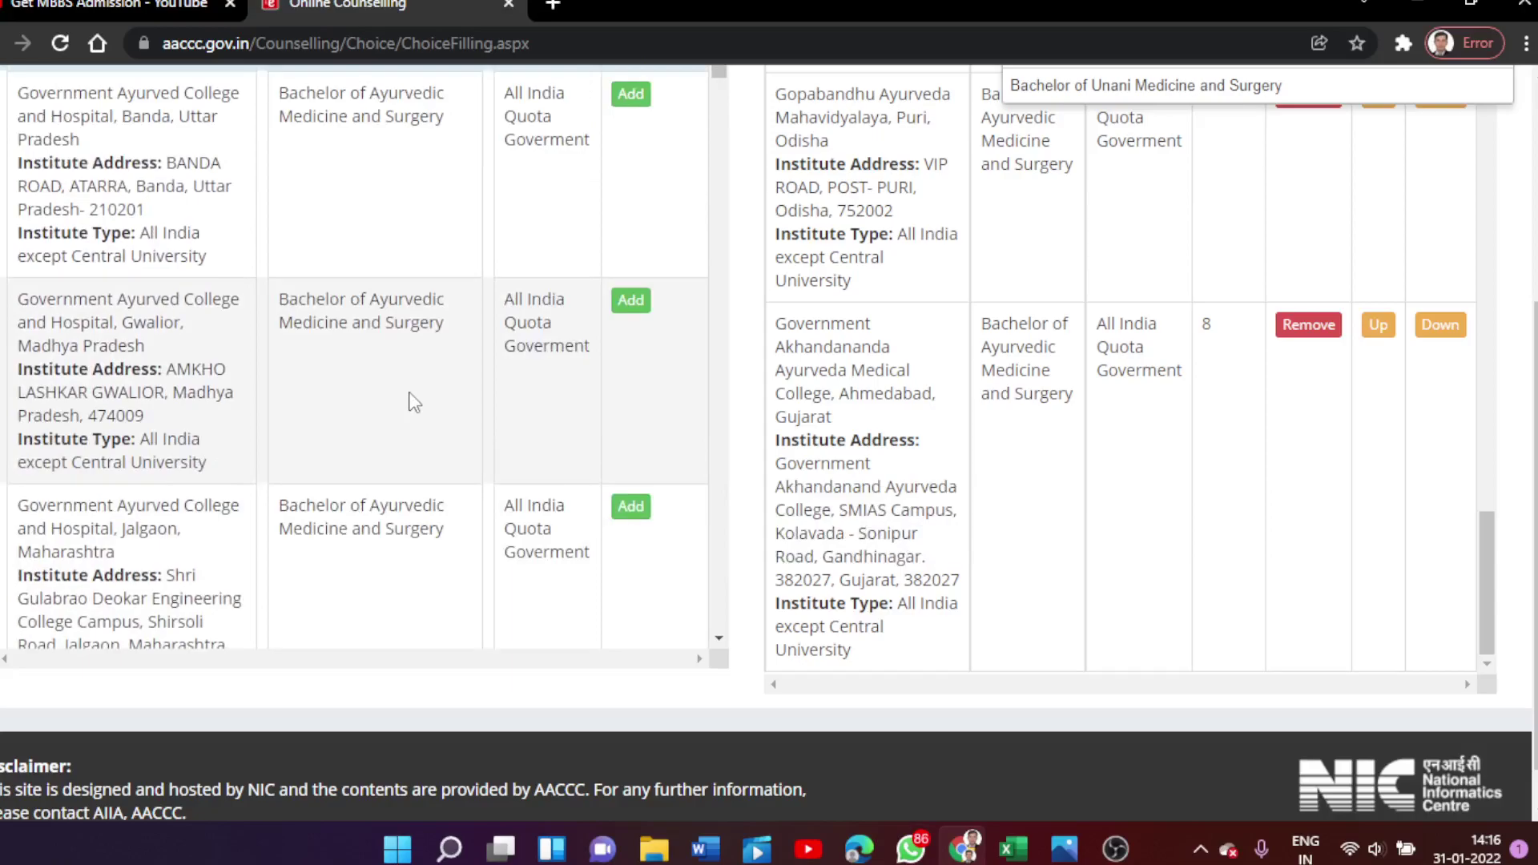
Widen the available Ayurvedic choices to All Institute Types
scroll(412, 402, up, 5)
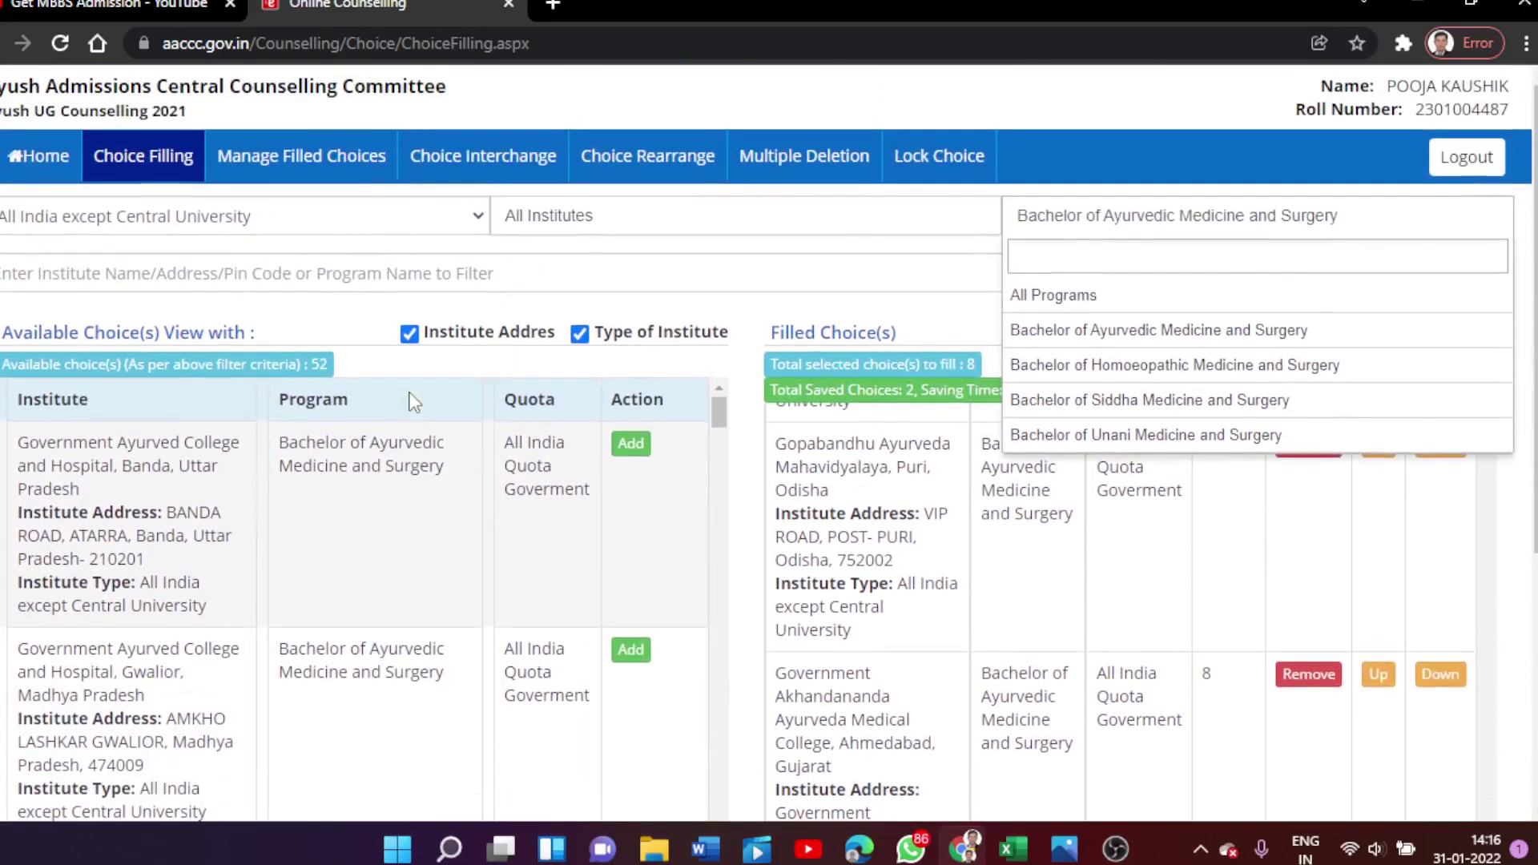
click(218, 224)
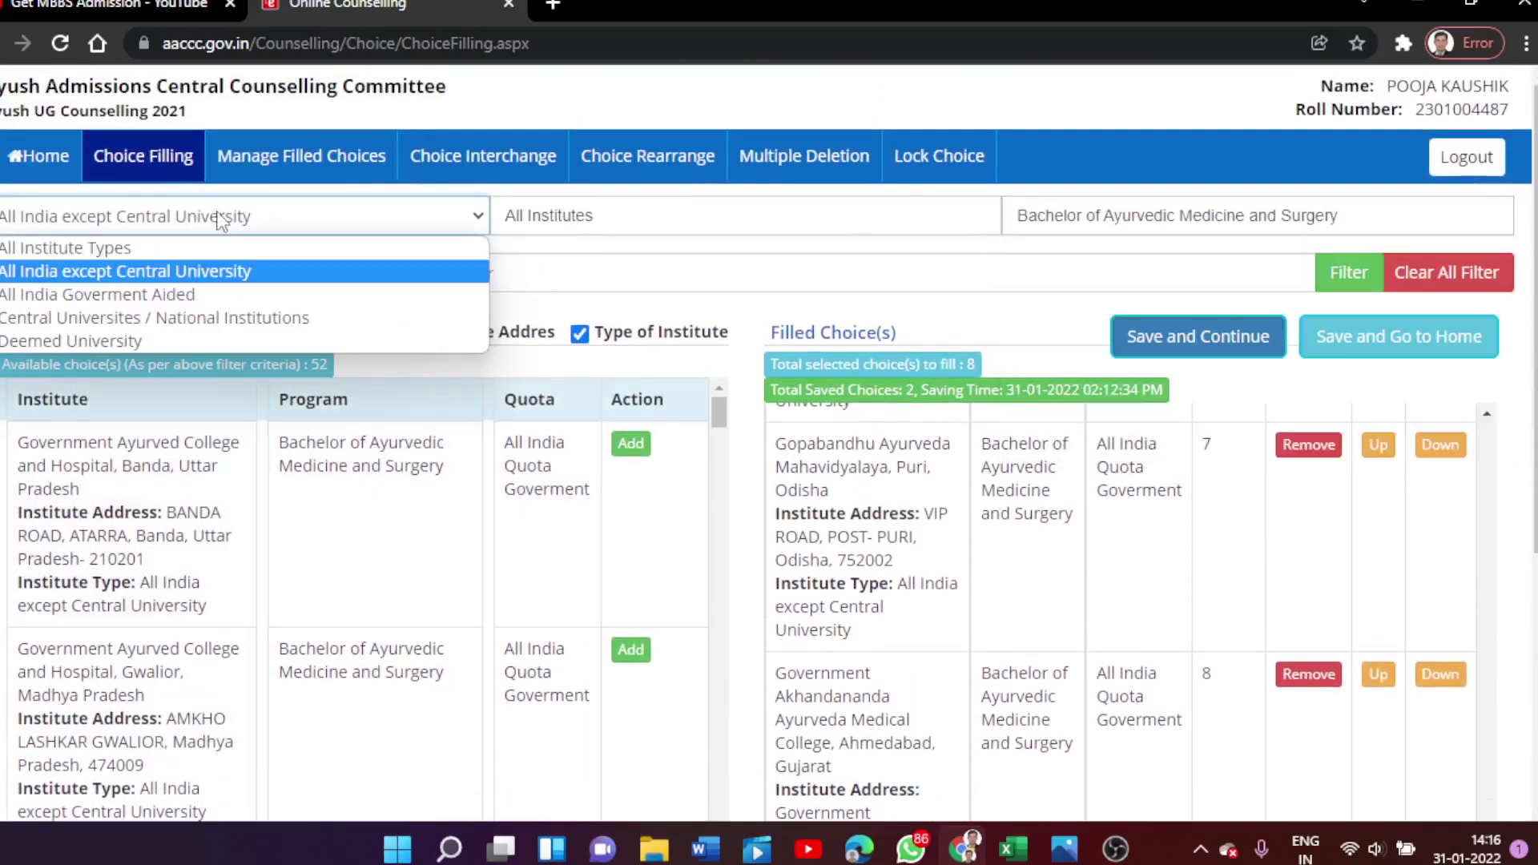
click(101, 252)
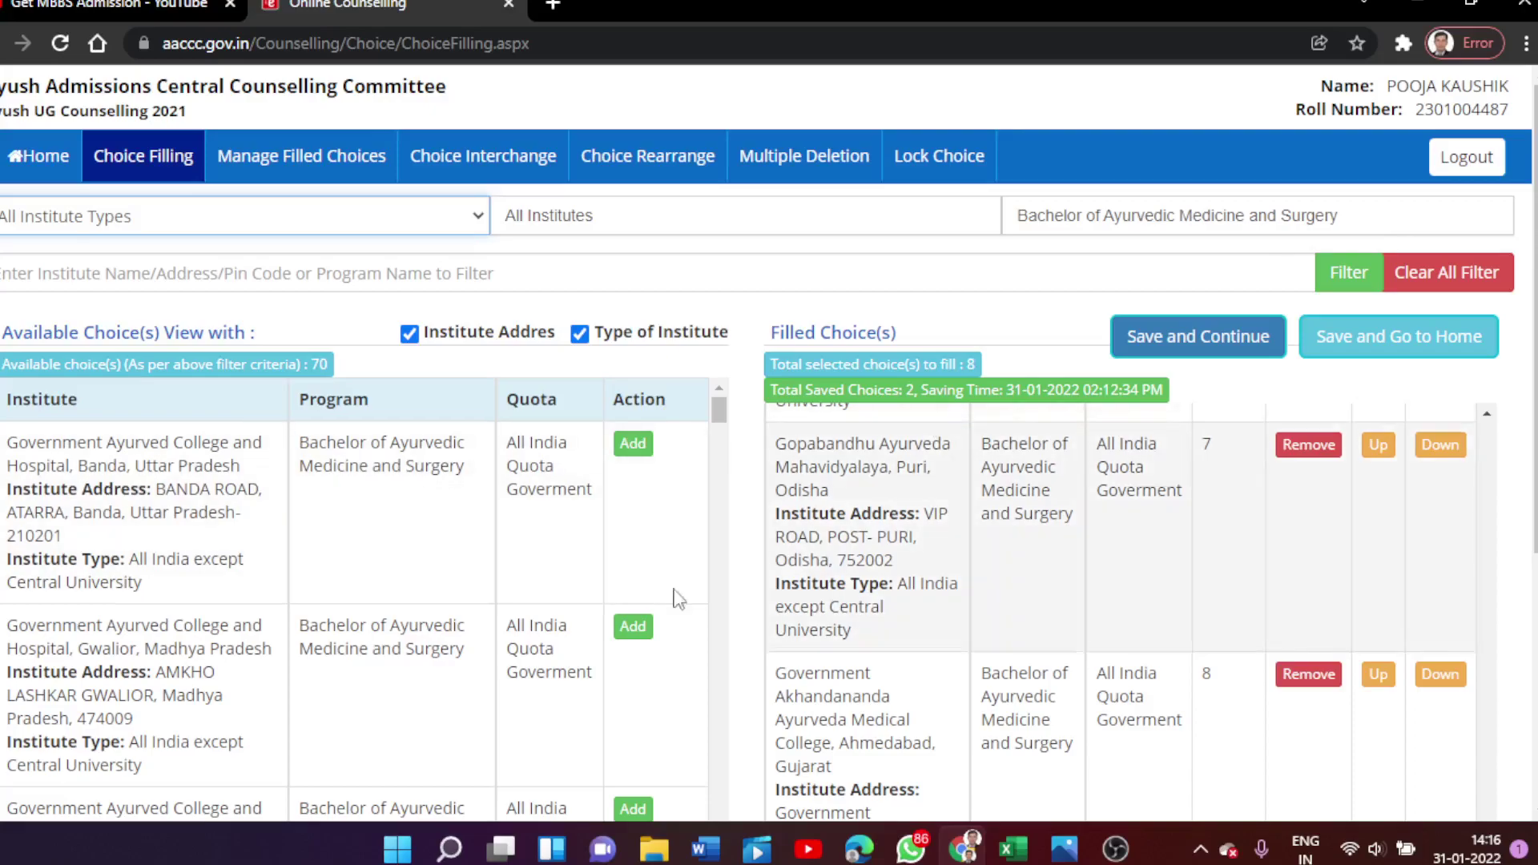
Add the Government Ayurved Colleges and Hospitals of Banda and Gwalior, and Government Ayurved College, Bolangir, to the filled choices
click(641, 449)
click(640, 446)
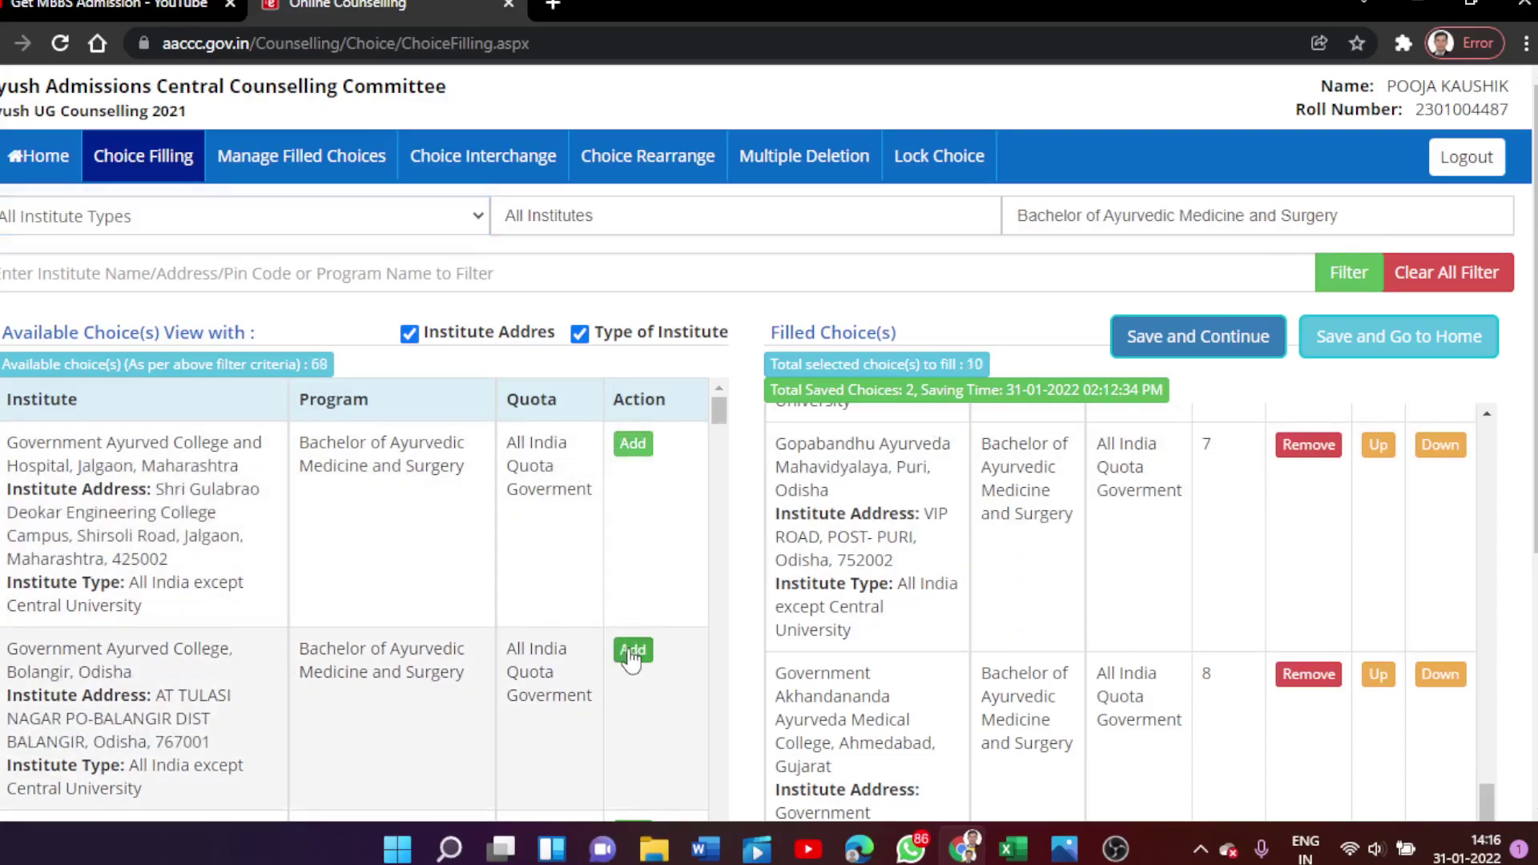
click(632, 649)
scroll(1021, 495, down, 5)
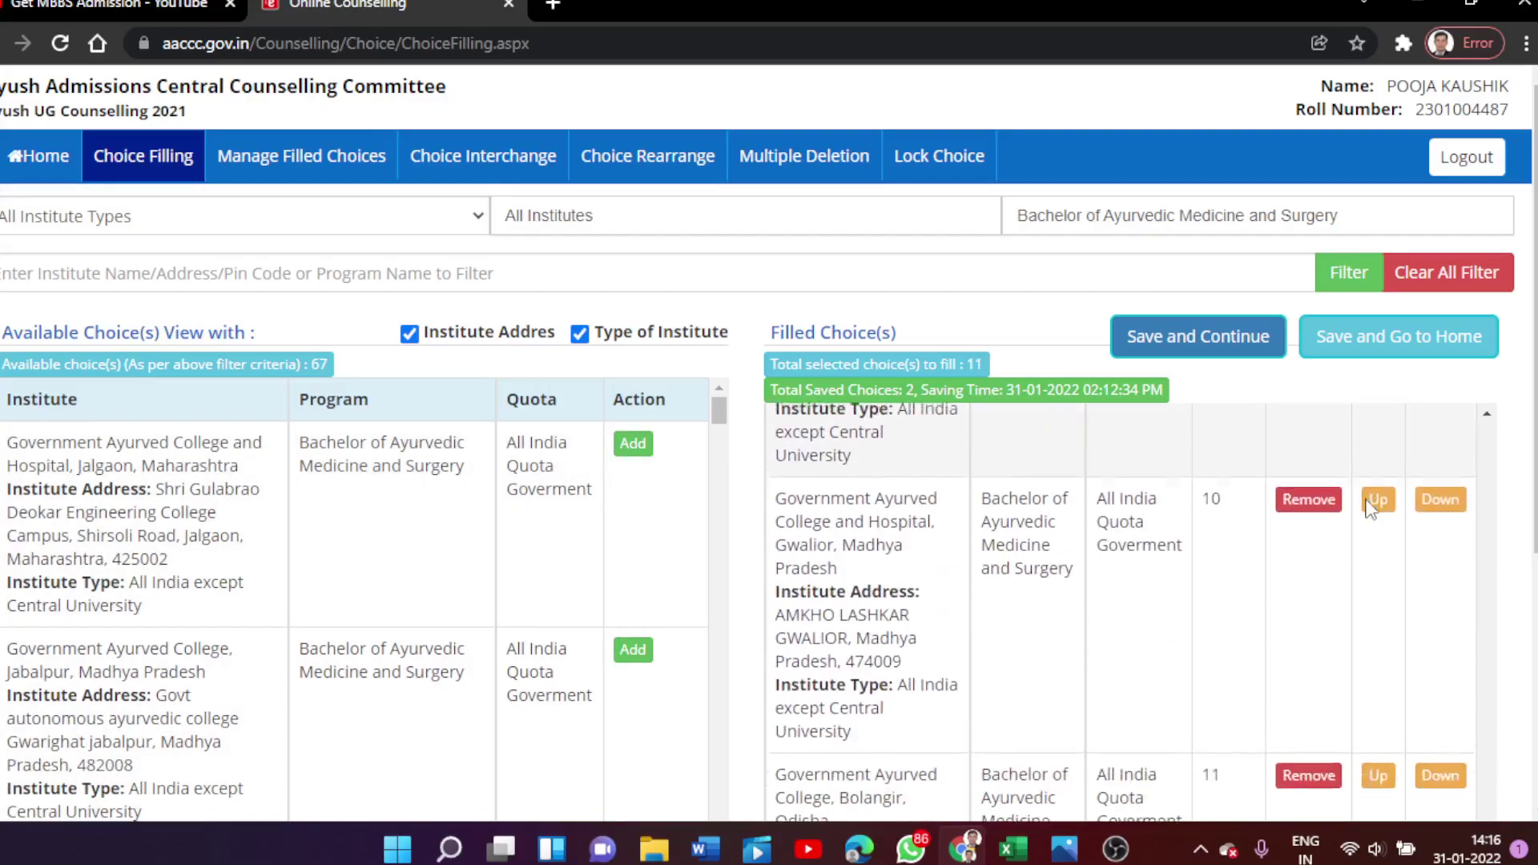
scroll(1277, 519, up, 4)
scroll(1171, 492, up, 3)
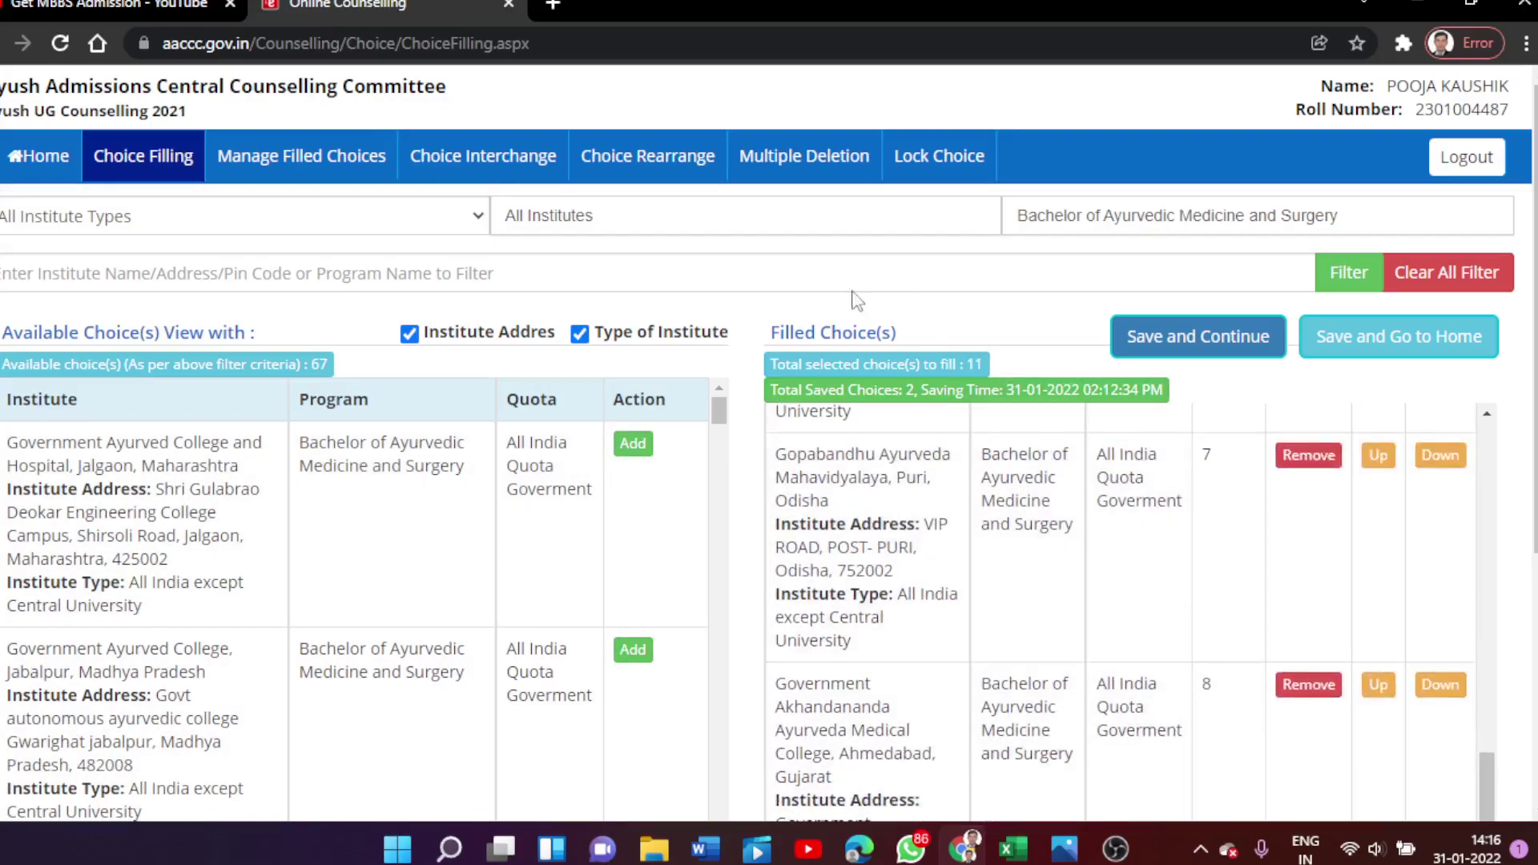
Open multiple choice deletion and save the pending changes to the filled choices
click(805, 157)
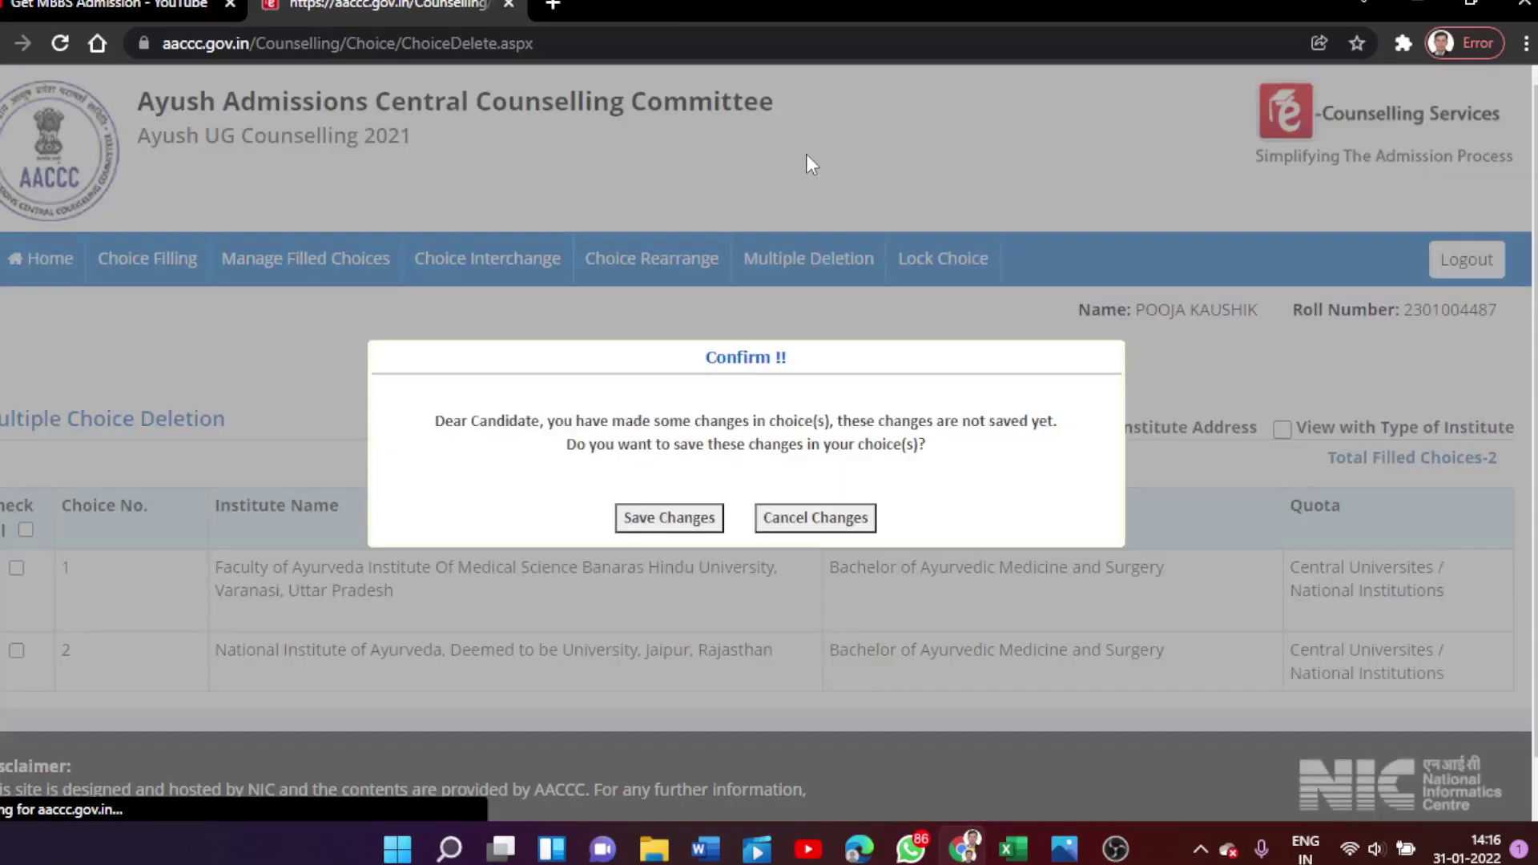
click(683, 529)
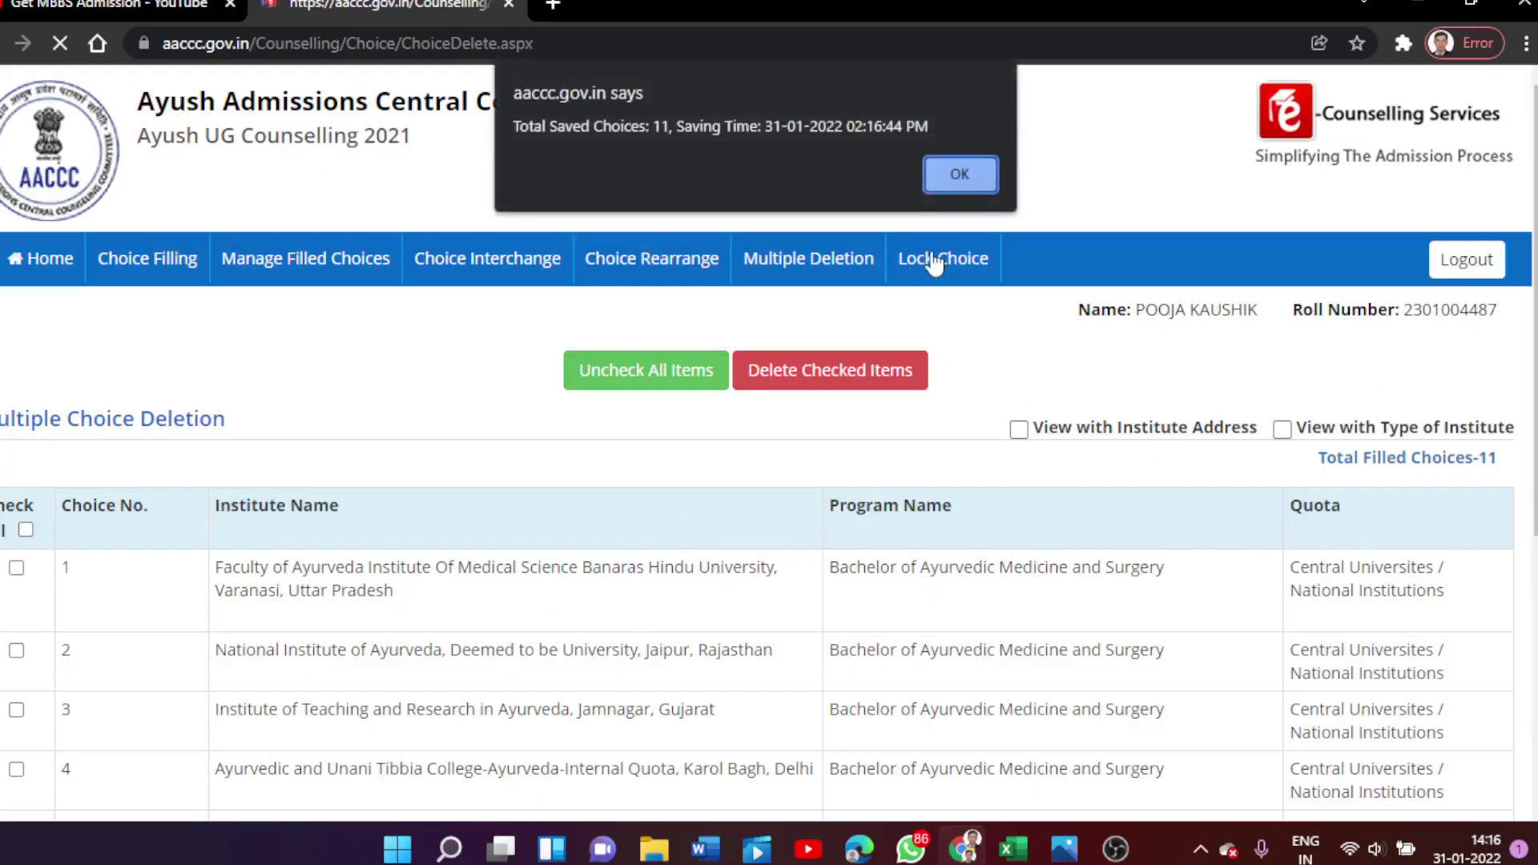
click(982, 175)
Delete choices 7 to 11, from Gopabandhu Ayurveda Mahavidyalaya to Government Ayurved College, Bolangir, in one go
scroll(1522, 387, down, 6)
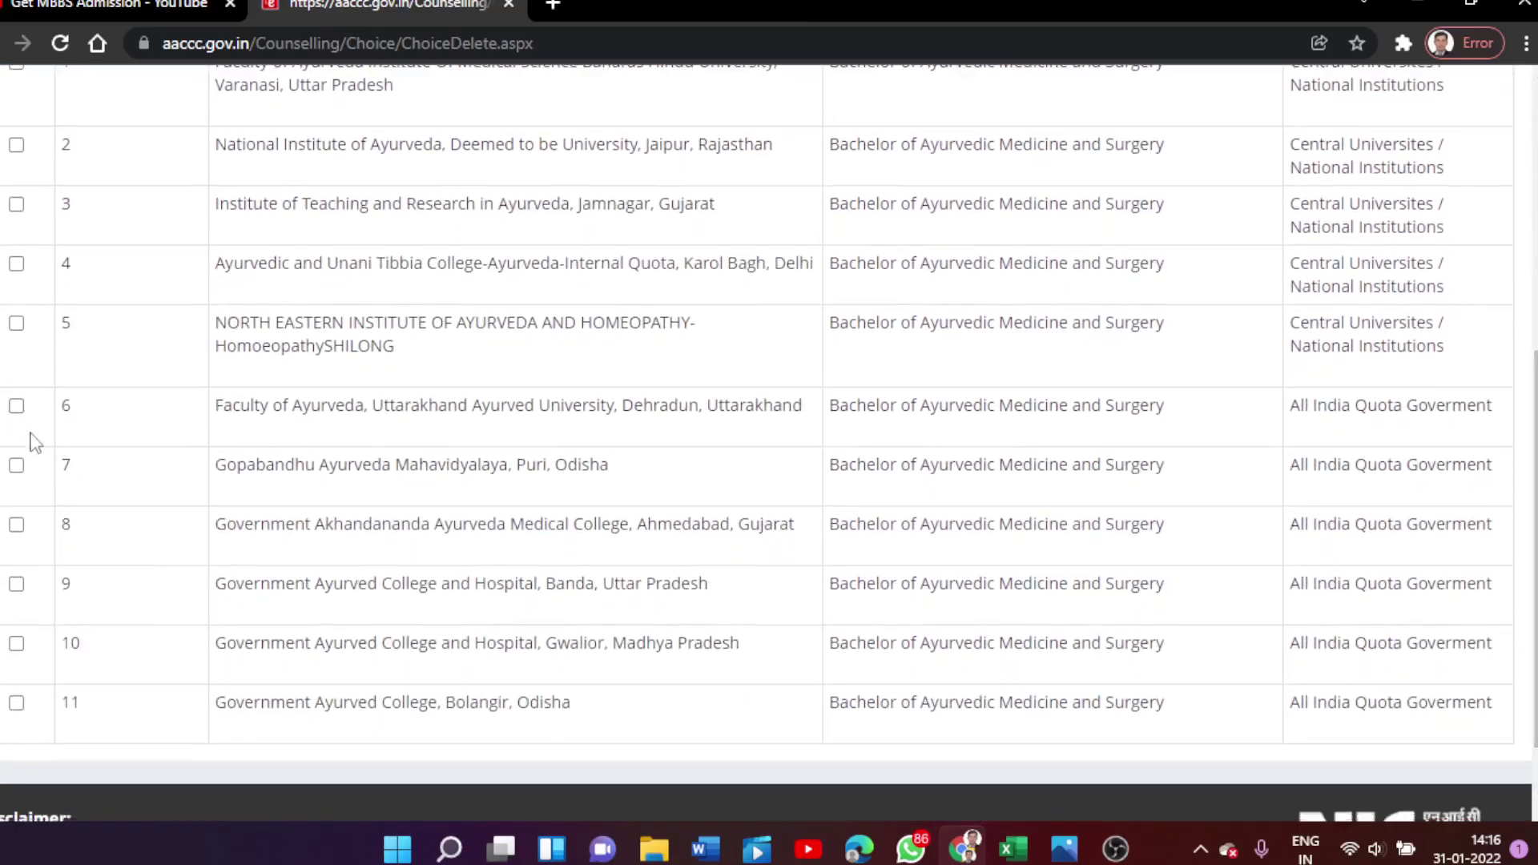
click(16, 466)
click(16, 524)
click(16, 584)
click(16, 643)
click(16, 703)
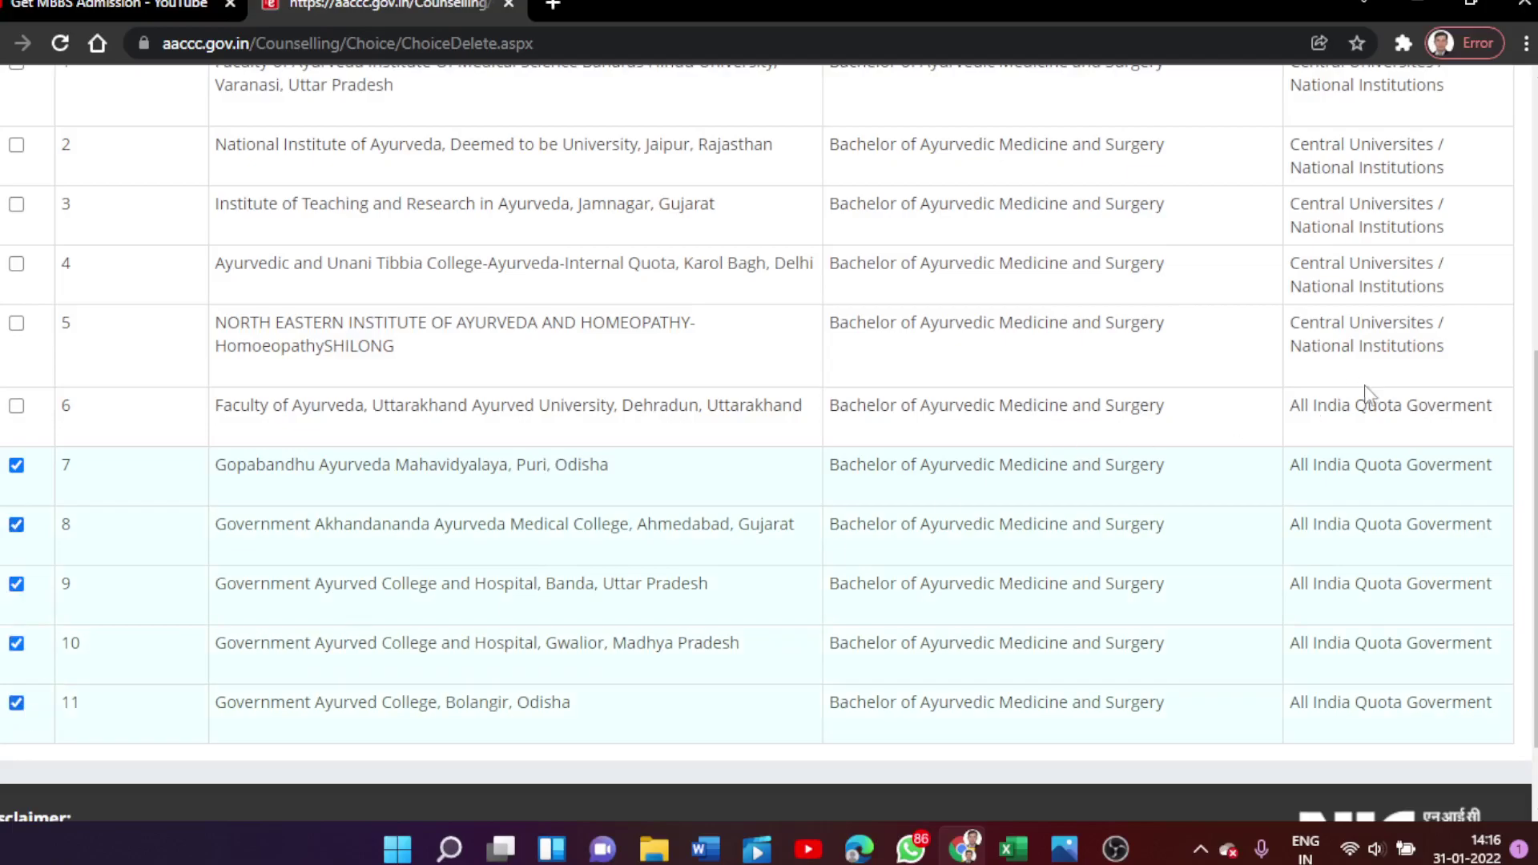
scroll(1352, 390, up, 6)
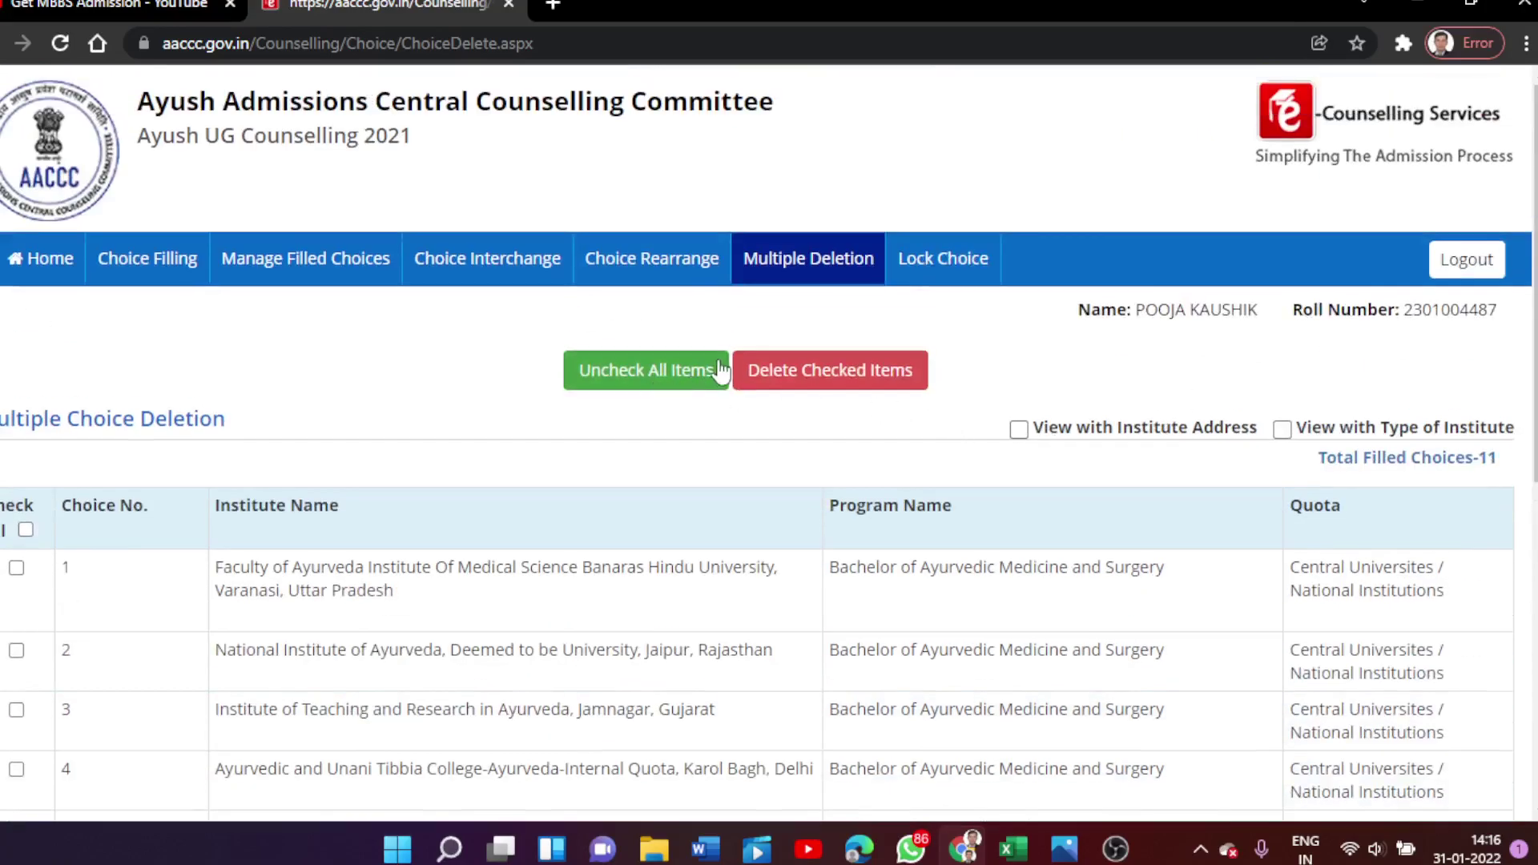
click(814, 374)
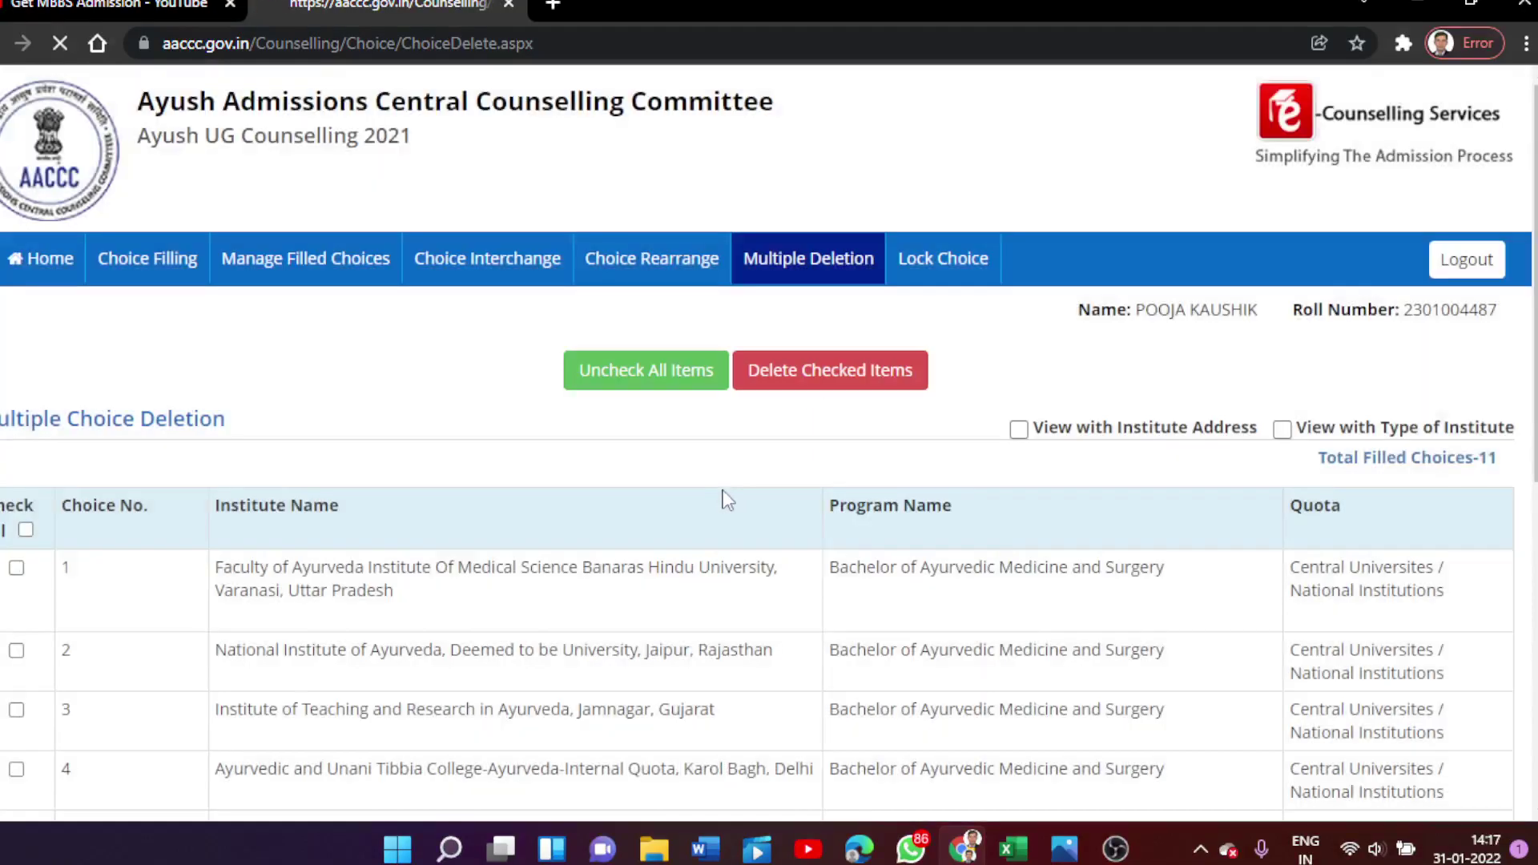
click(715, 495)
click(1035, 397)
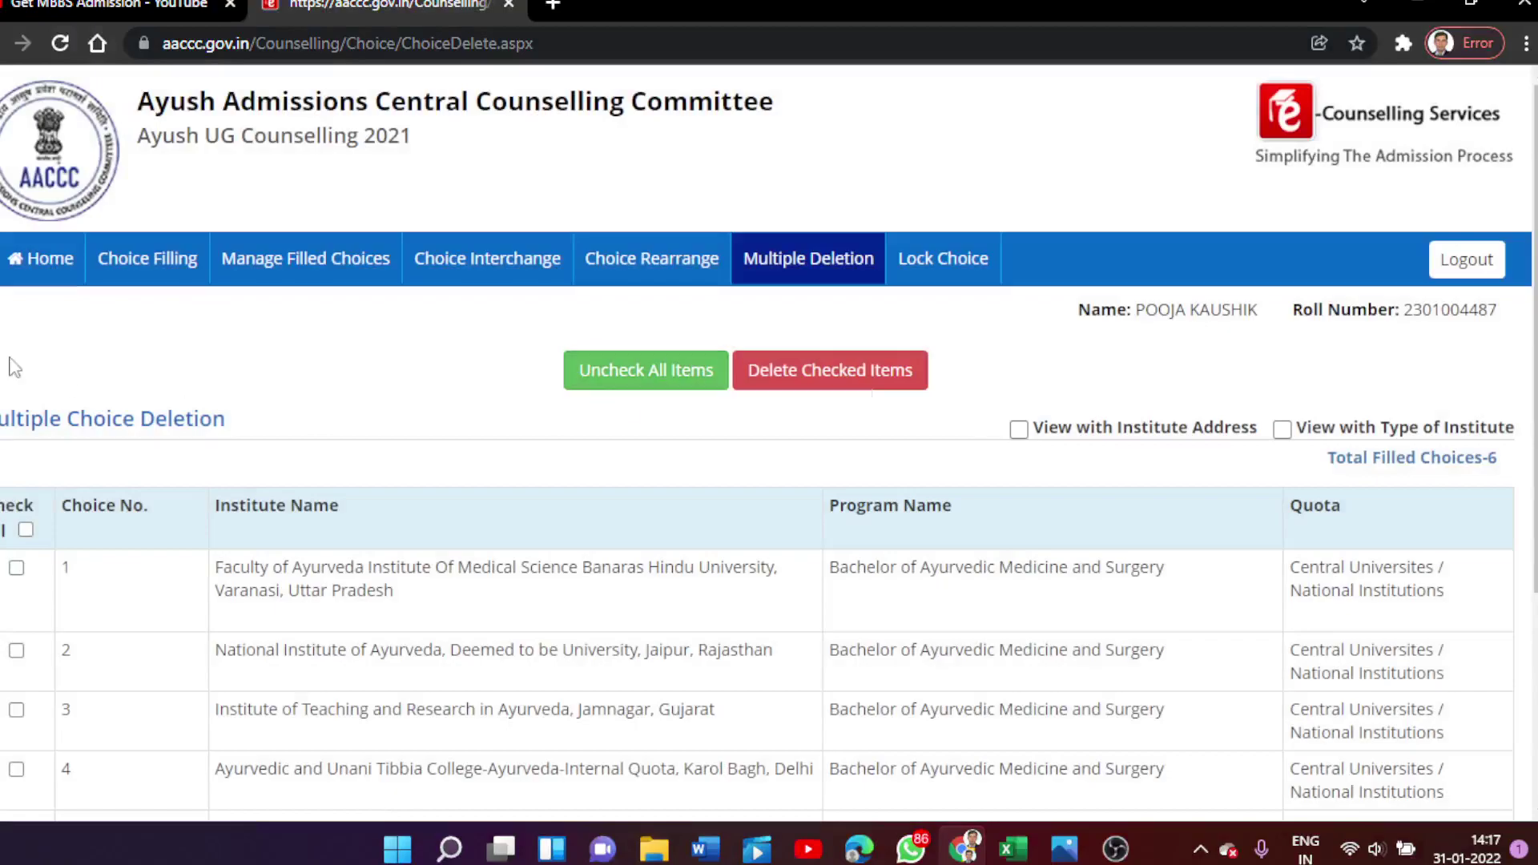
Return to choice filling and filter the available choices to Deemed University and Bachelor of Ayurvedic Medicine and Surgery
click(144, 261)
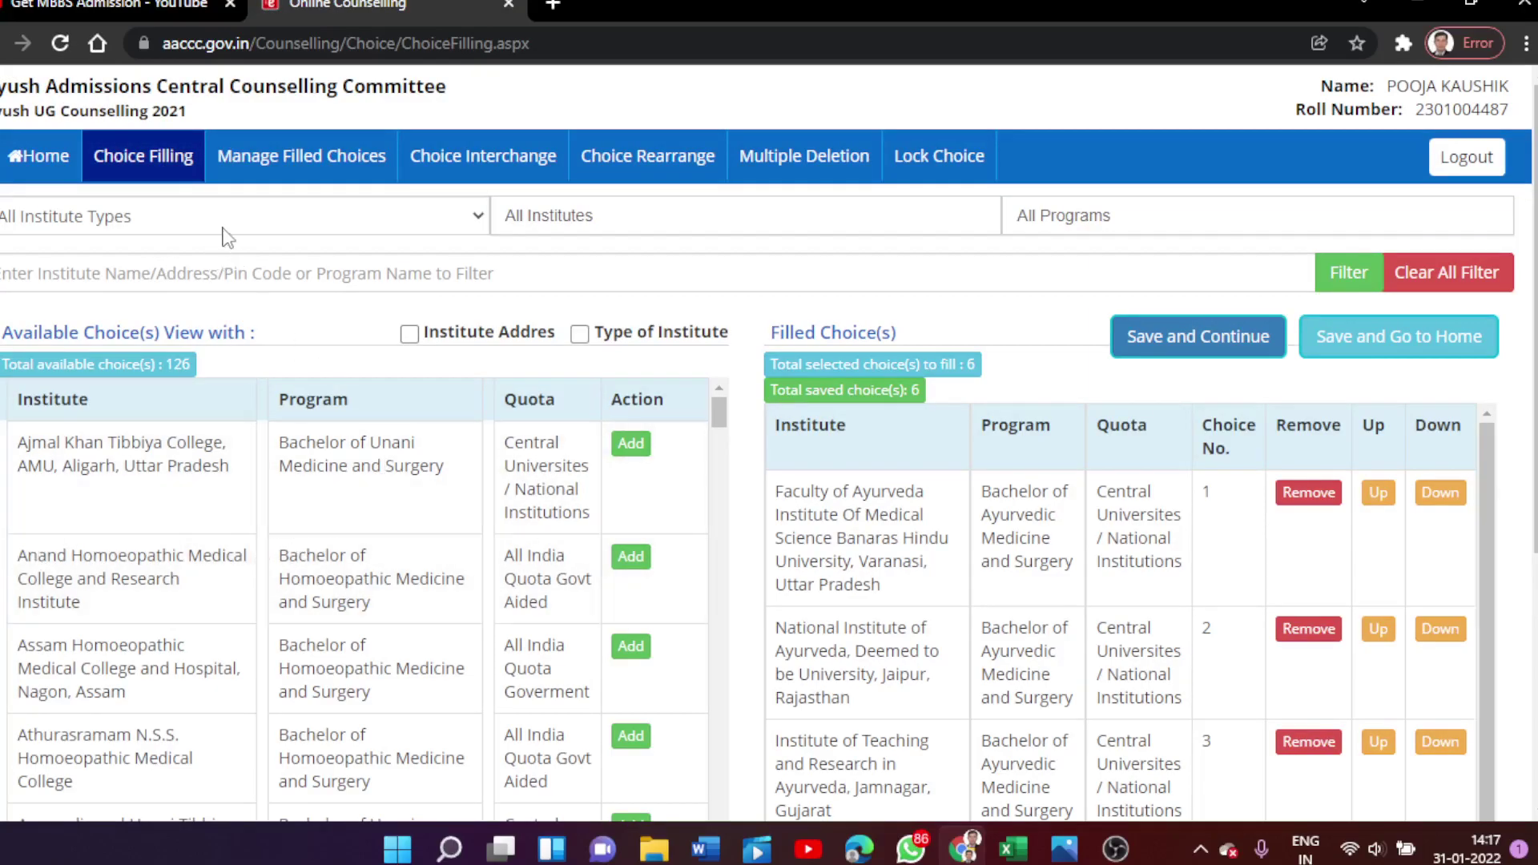
click(254, 221)
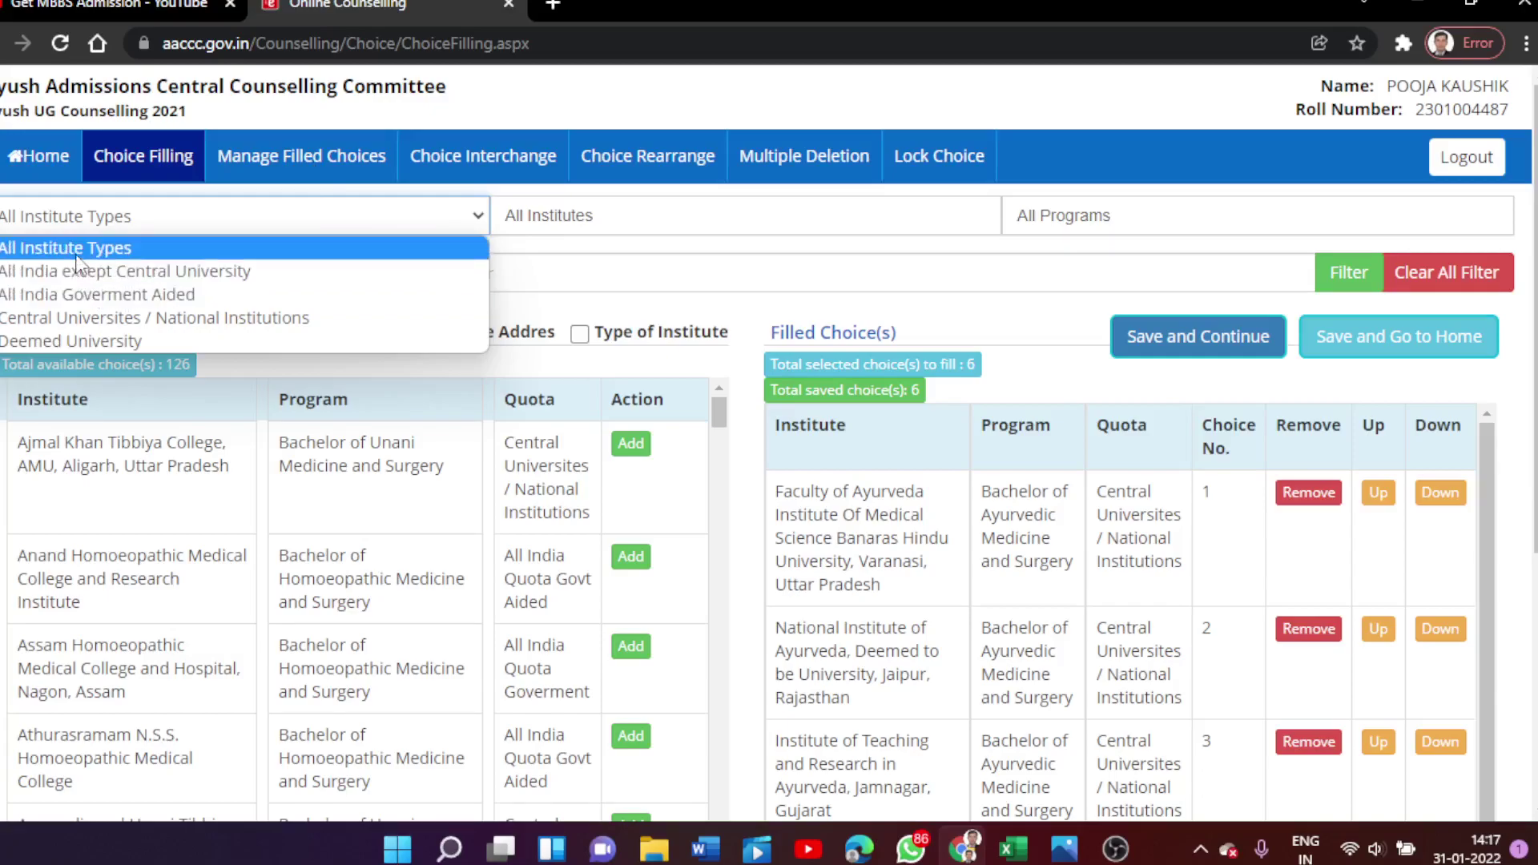
click(92, 345)
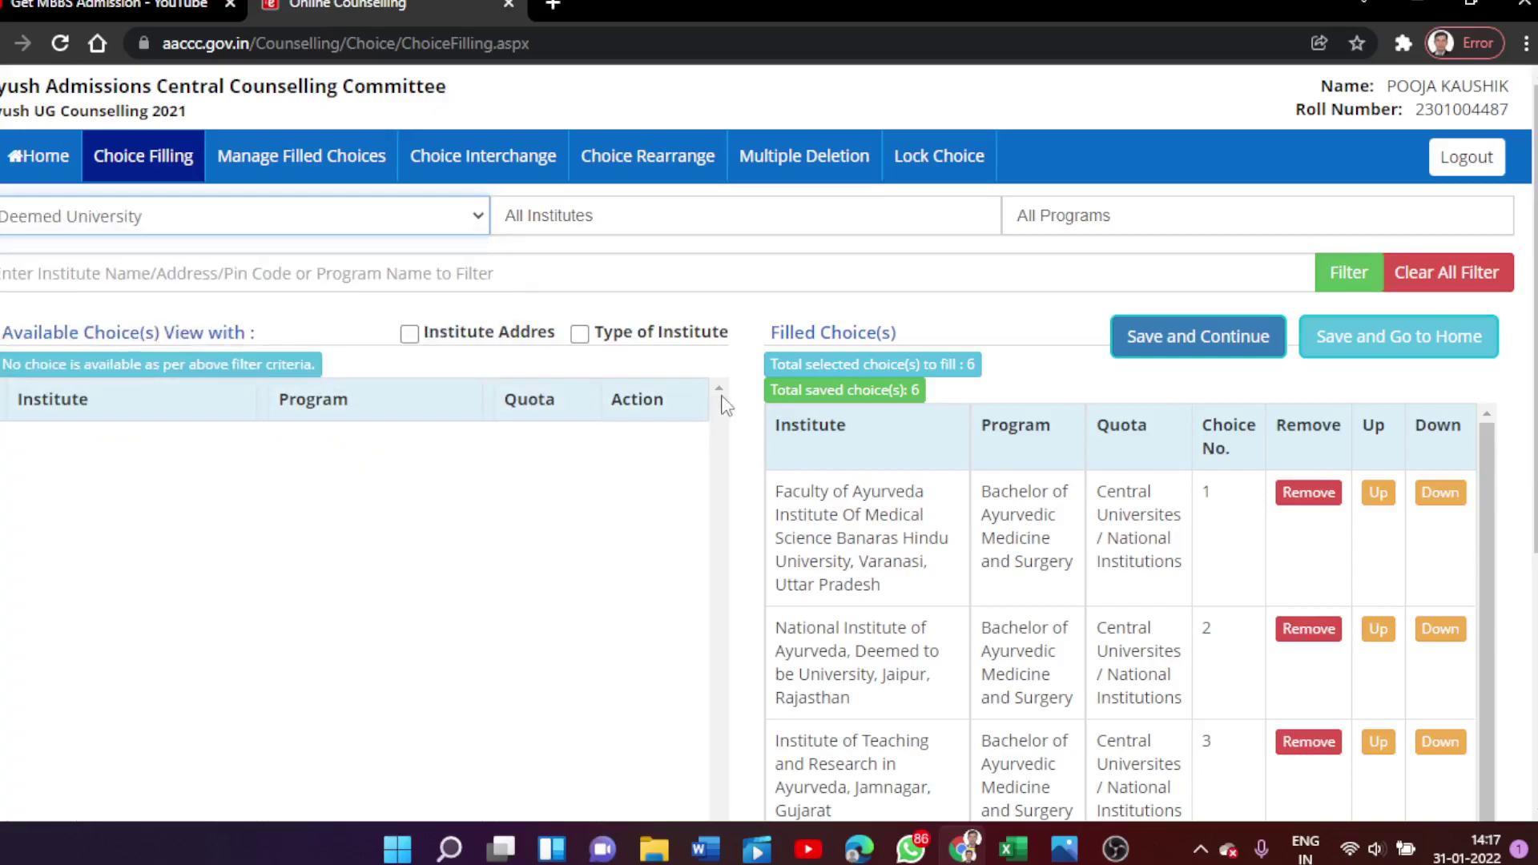
click(1113, 210)
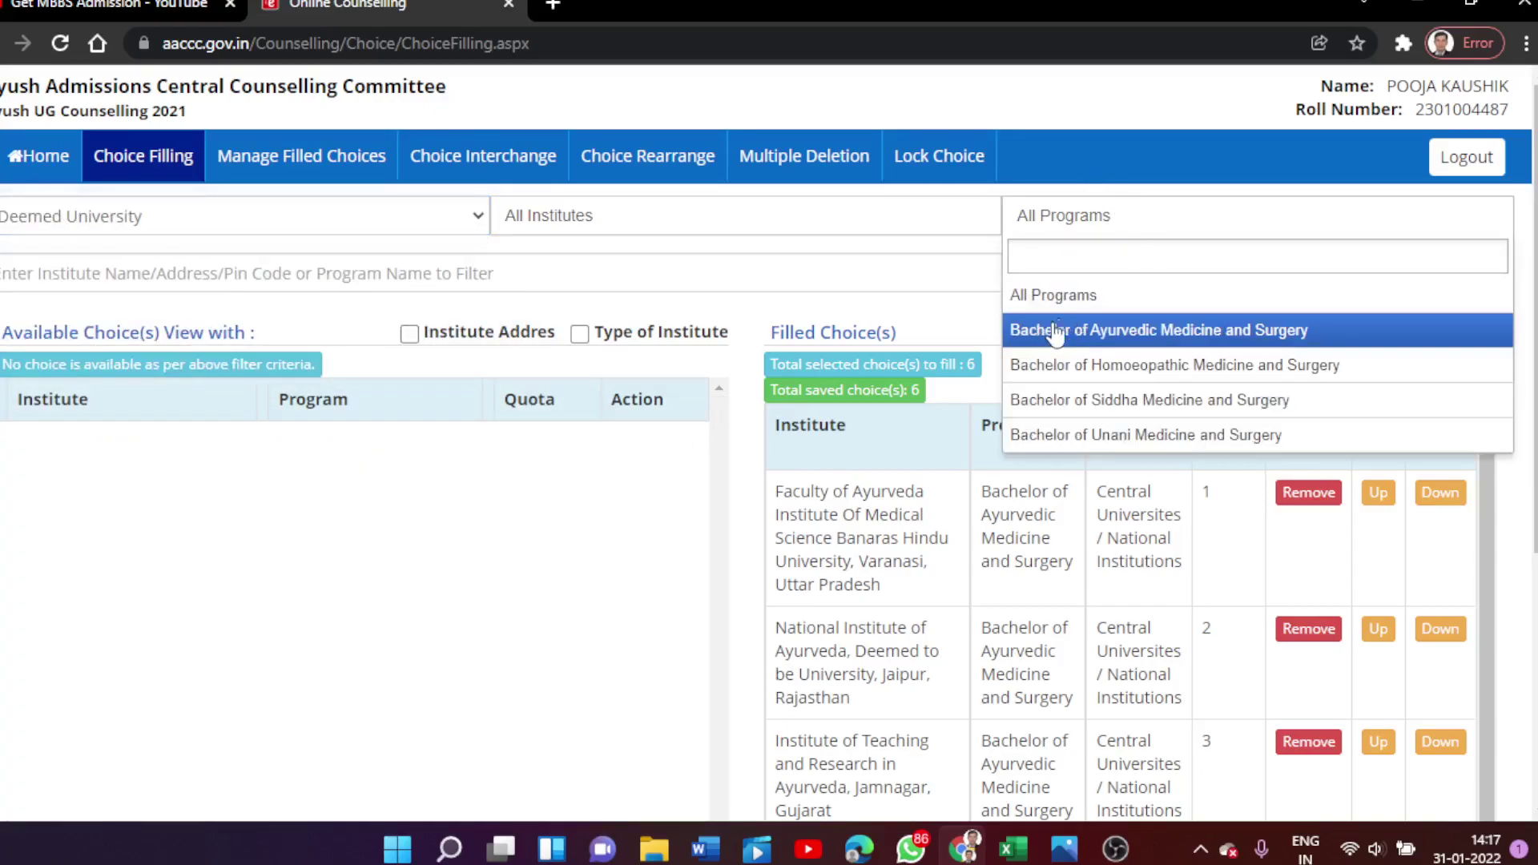
click(1110, 331)
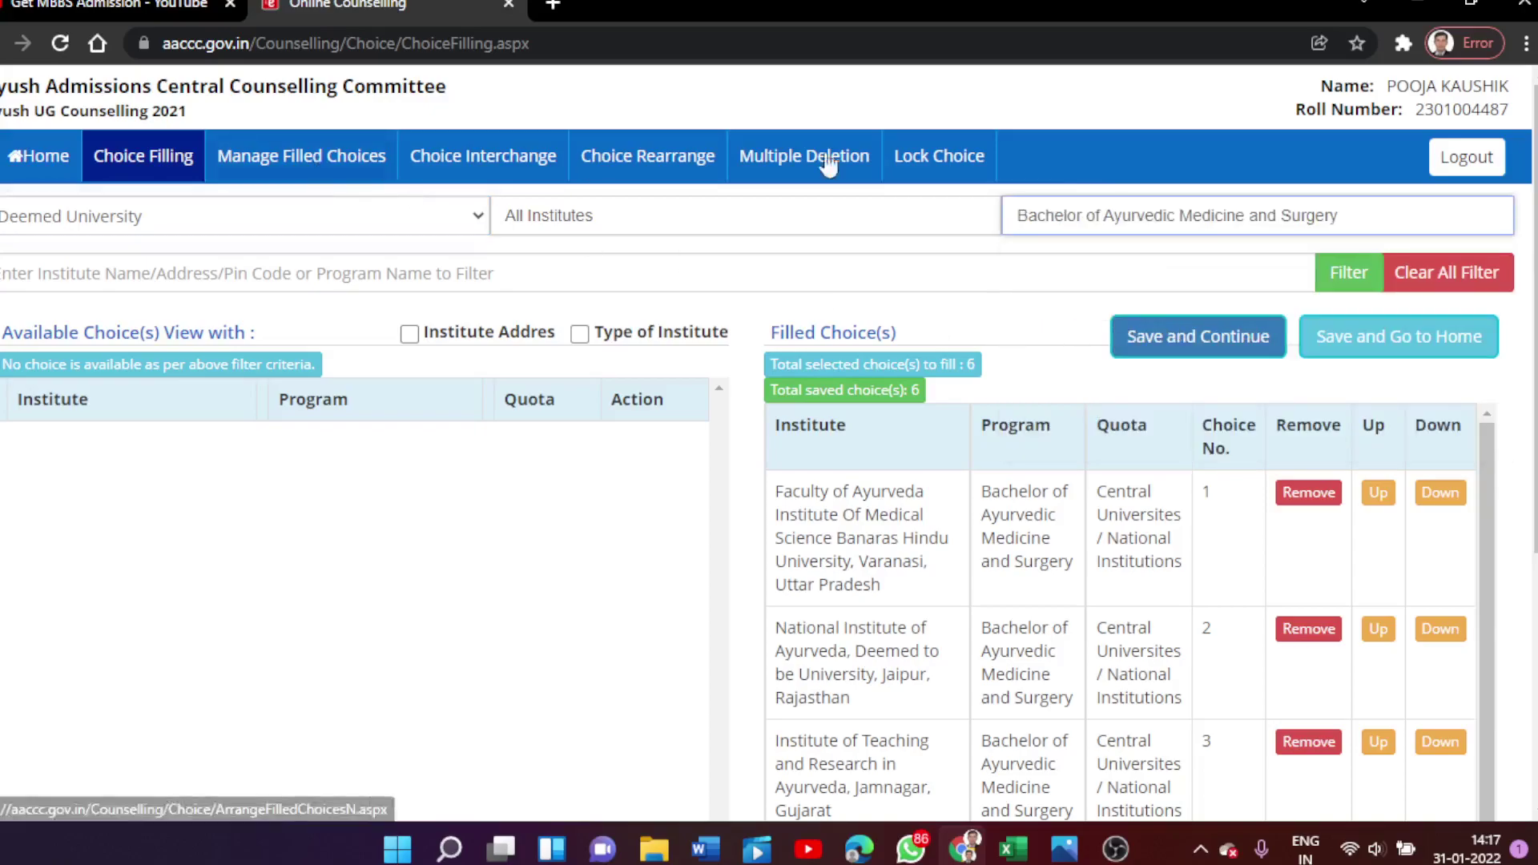
click(1354, 274)
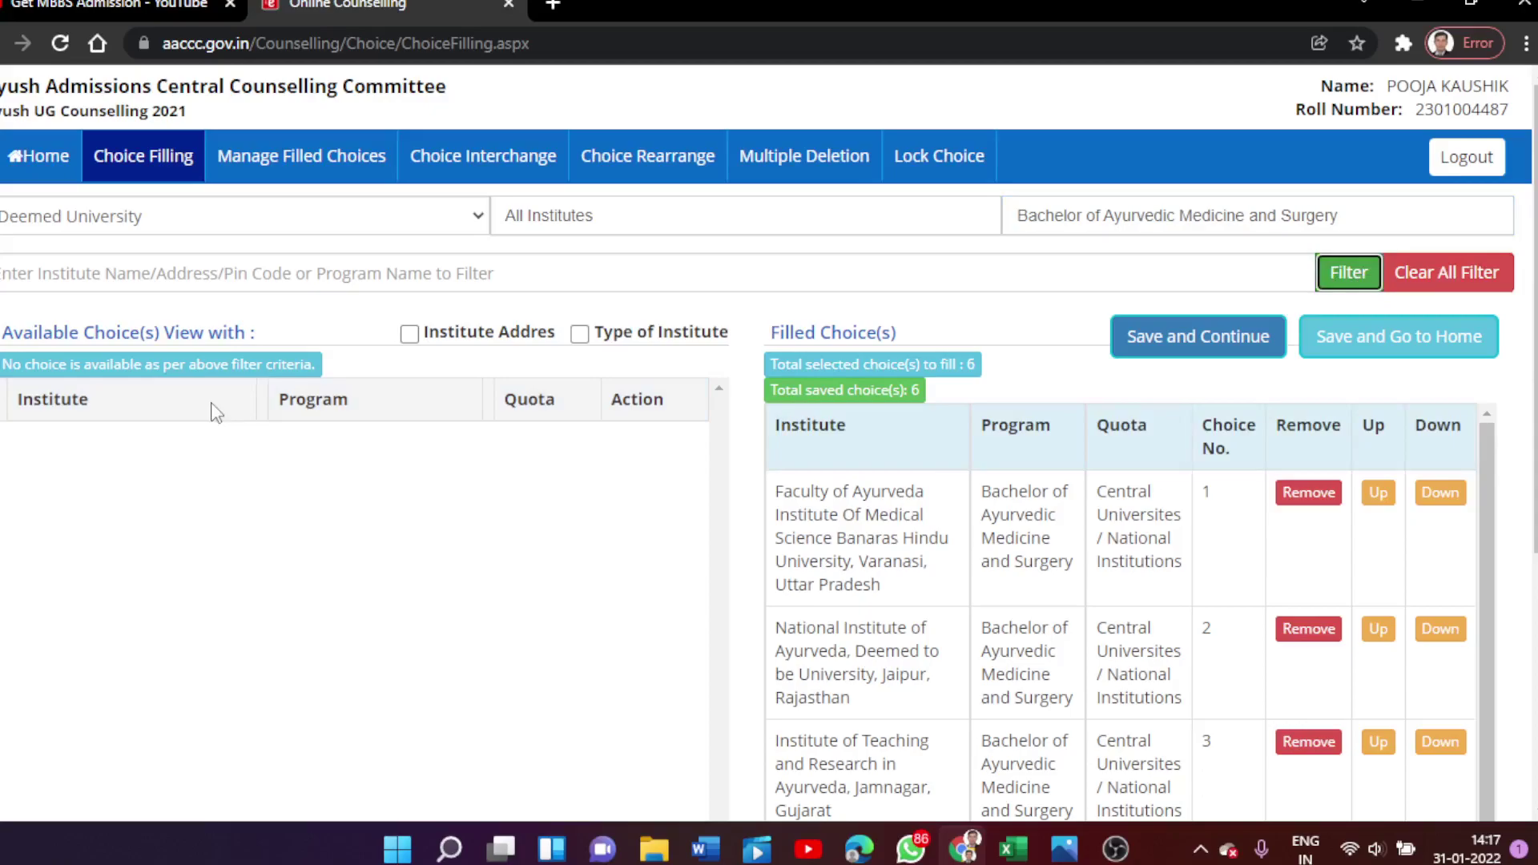
Reselect Bachelor of Ayurvedic Medicine and Surgery and reapply the filter for Deemed University institutes
click(597, 221)
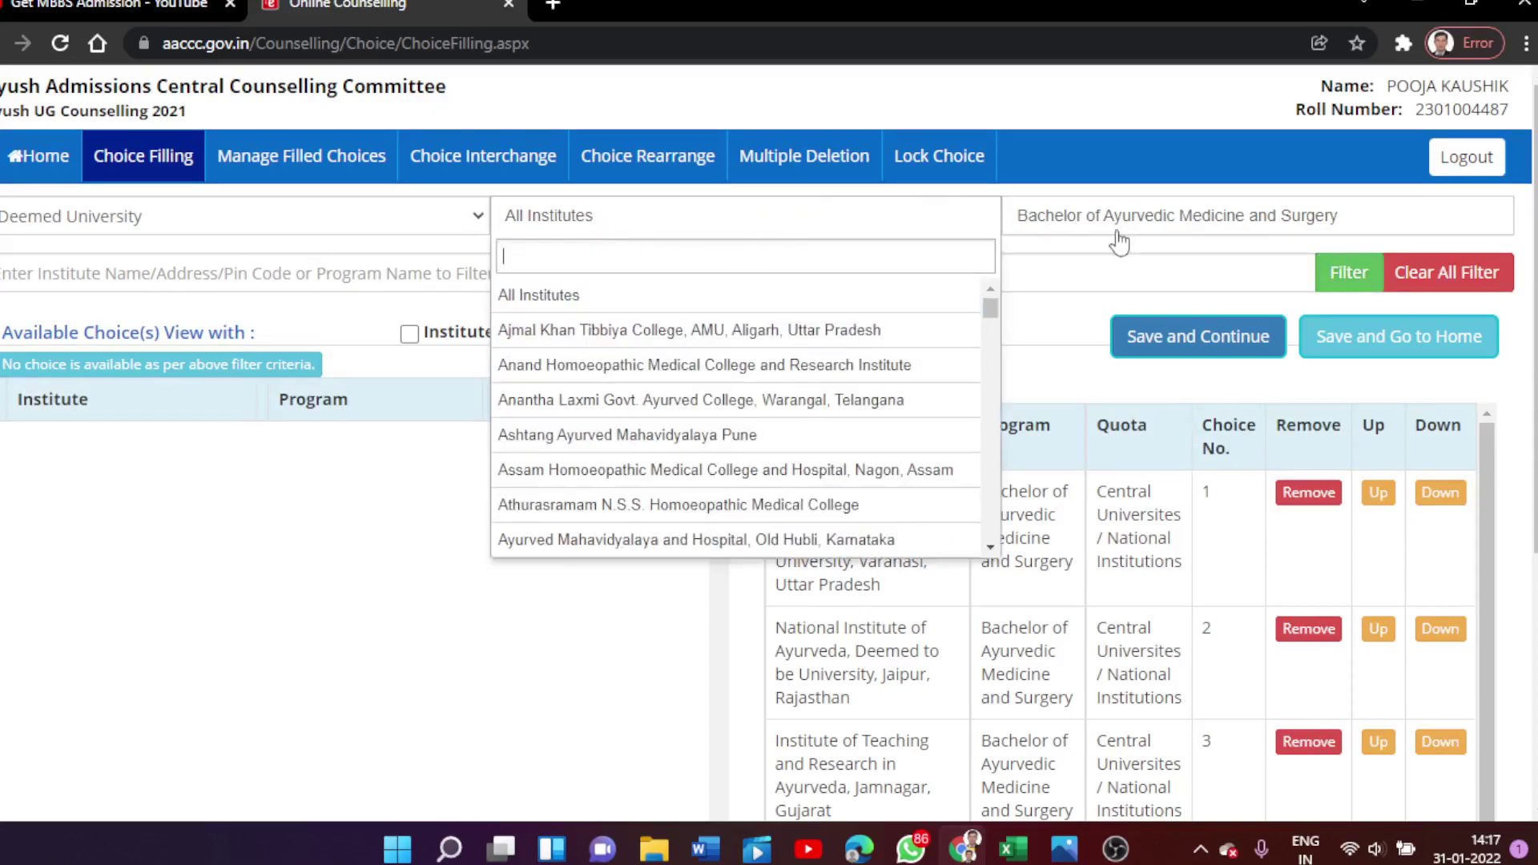
click(1164, 218)
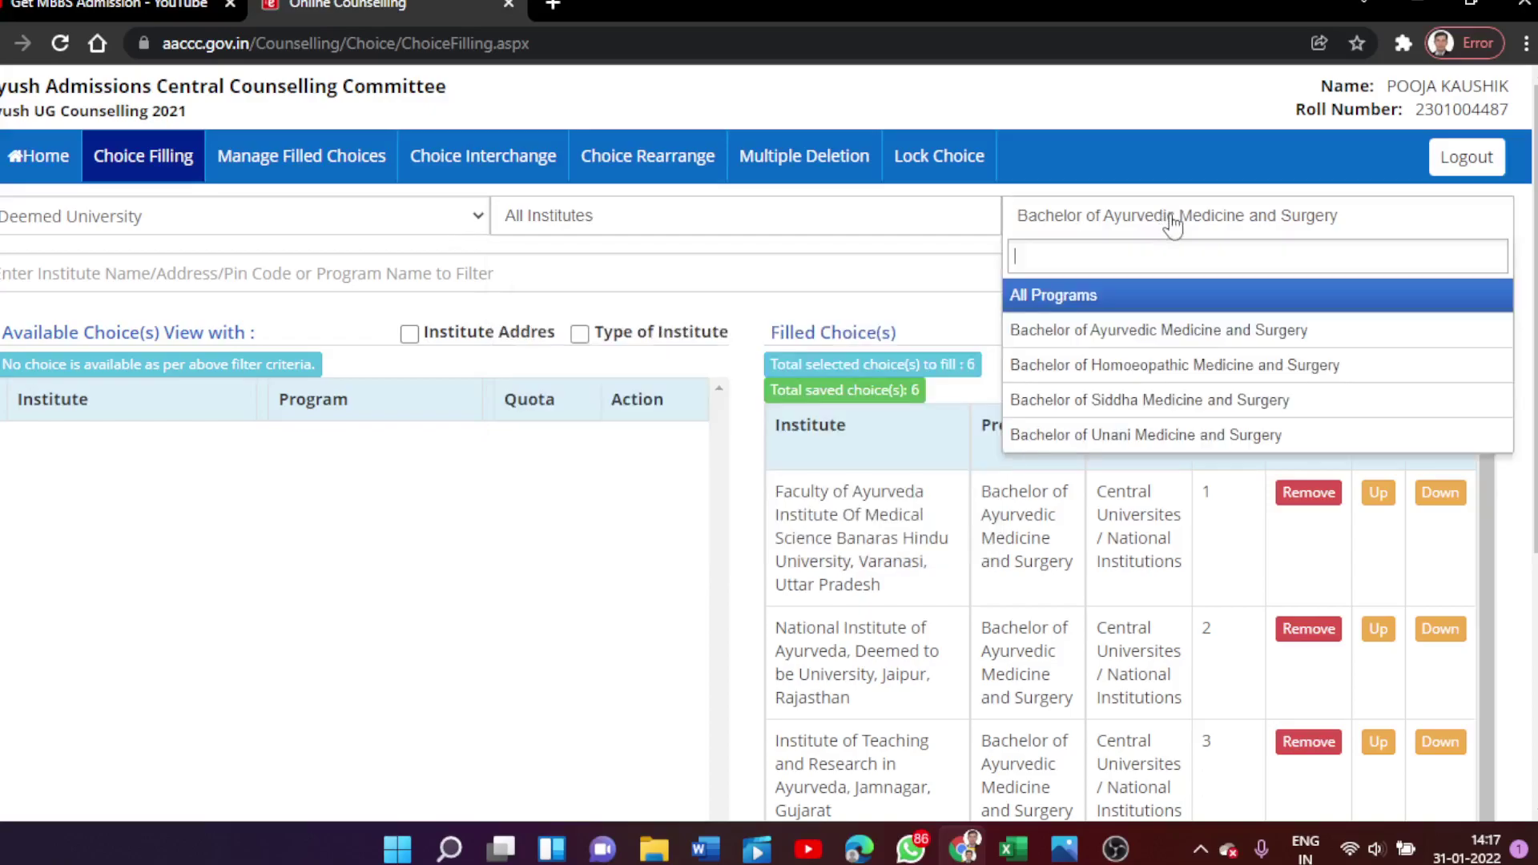
click(1144, 333)
click(1354, 280)
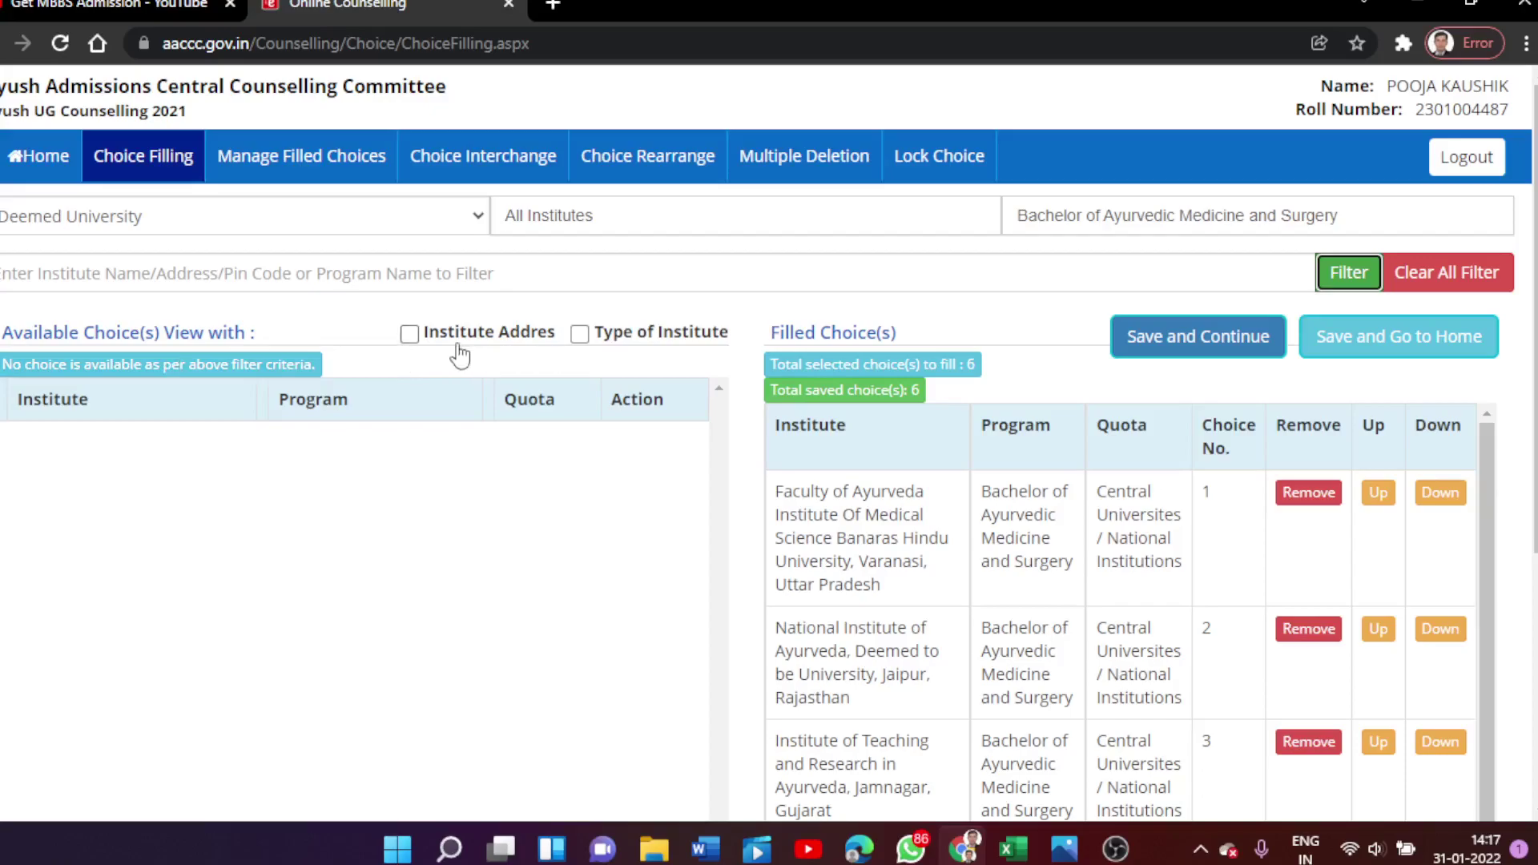
Set the institute type to All Institute Types and look through the list of individual institutes
click(608, 226)
click(386, 210)
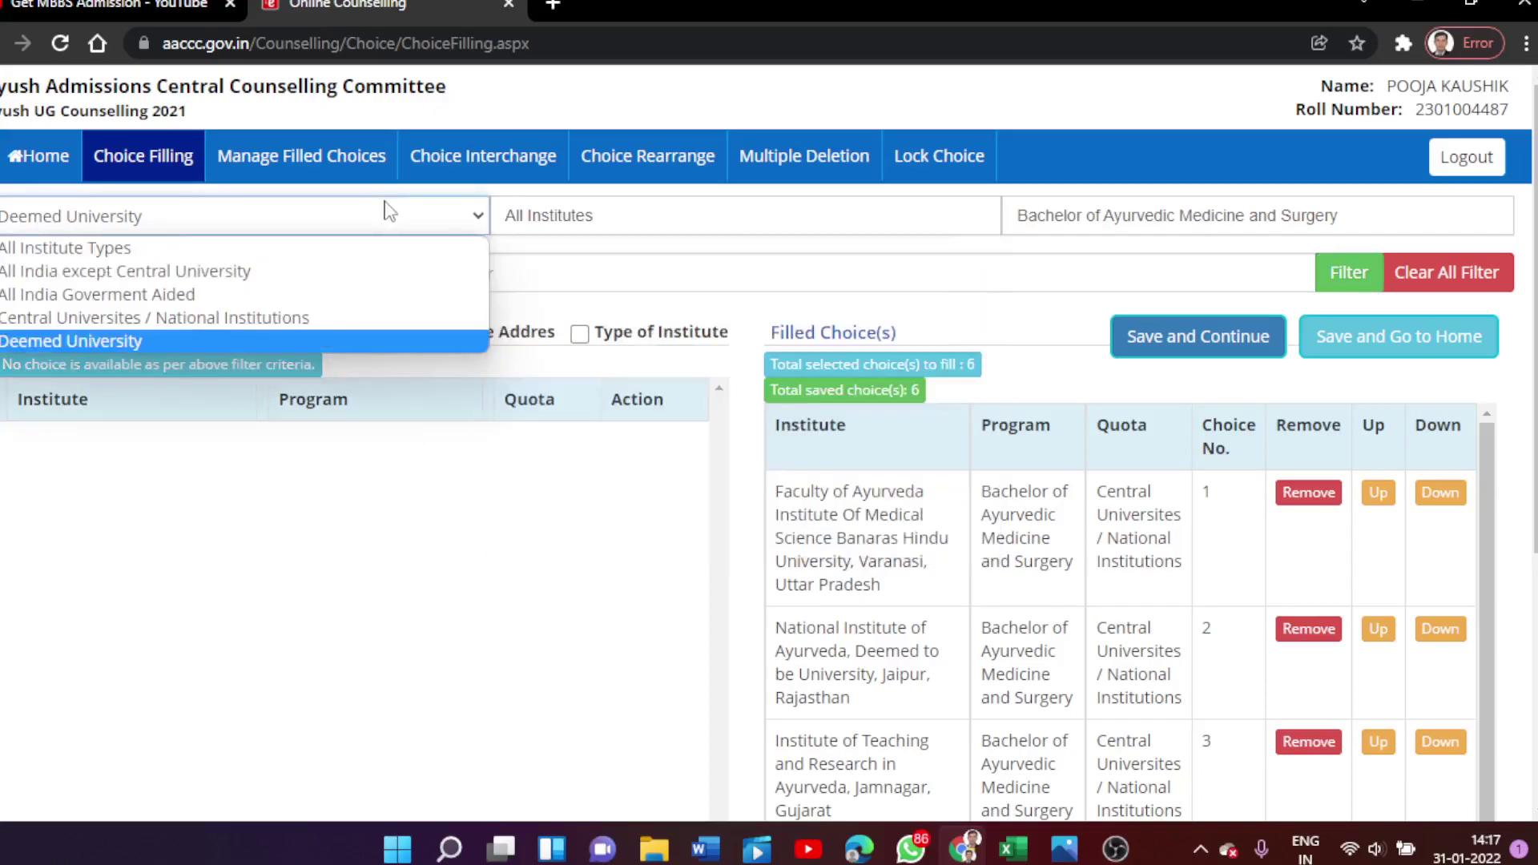
key(Escape)
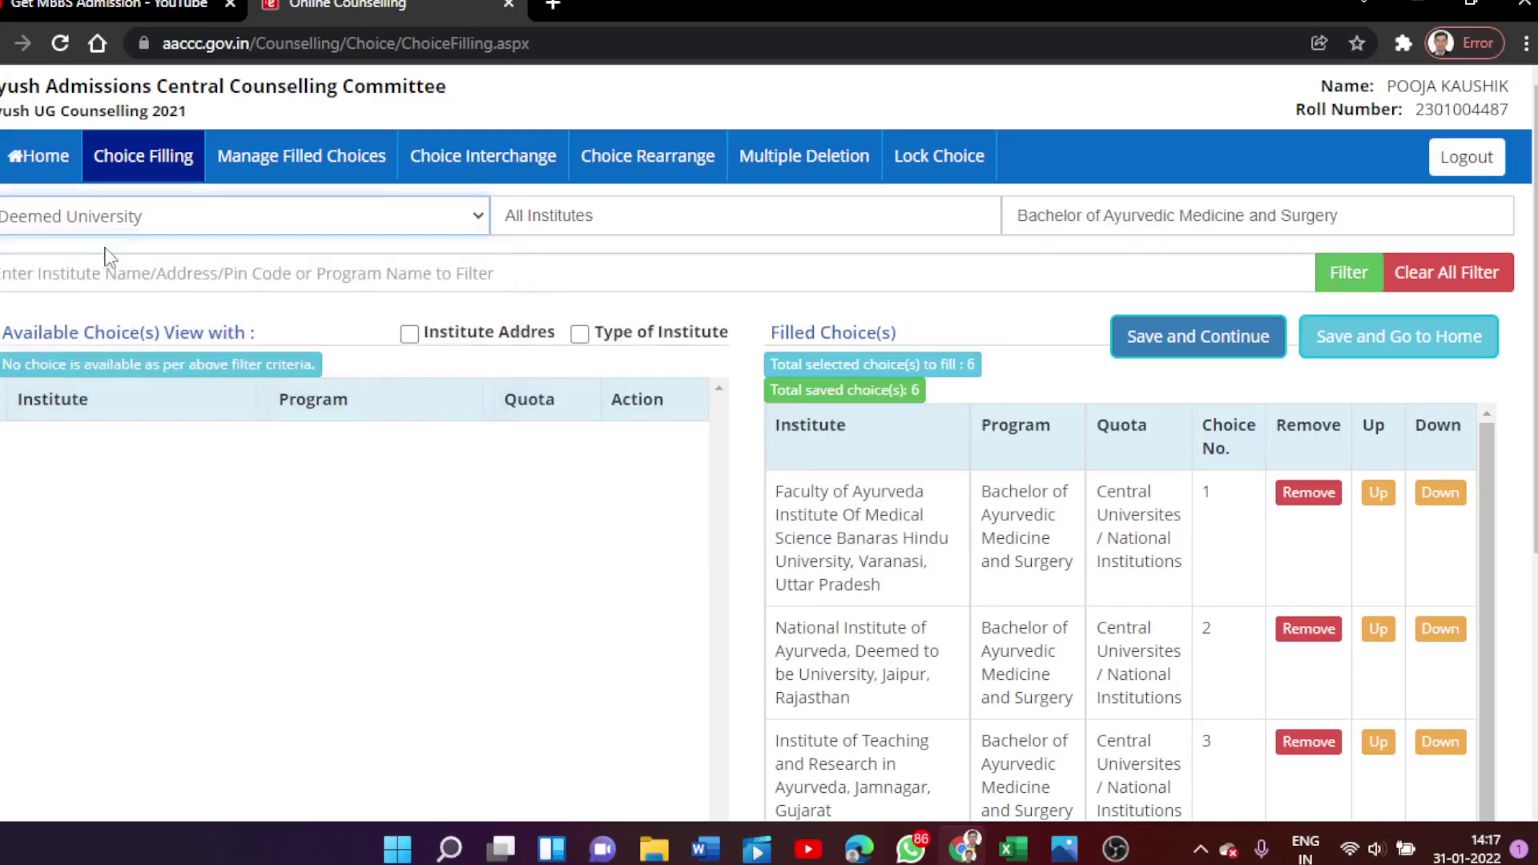
click(656, 225)
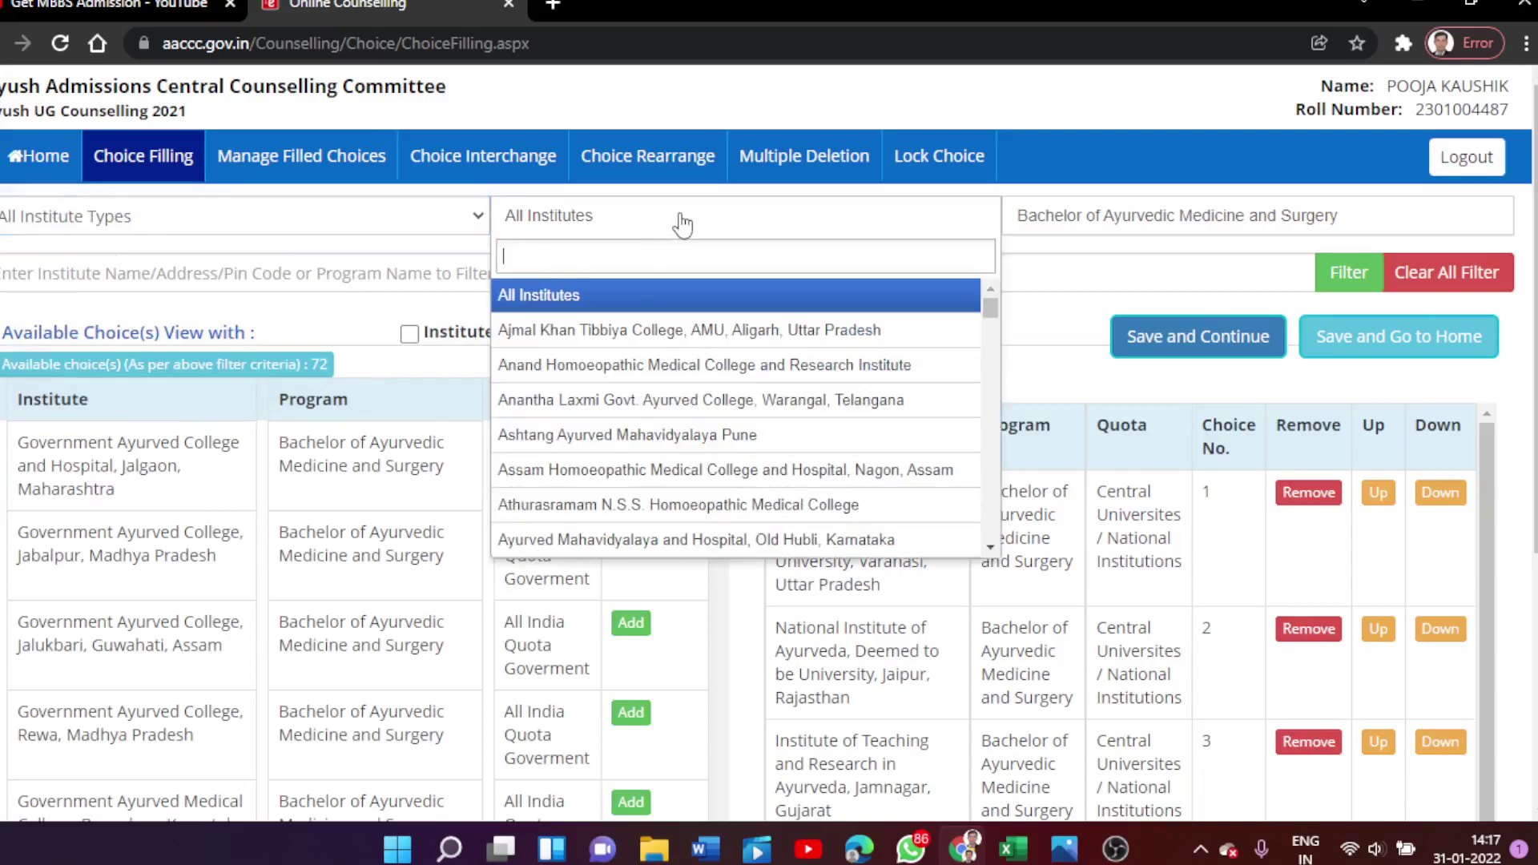
scroll(755, 361, down, 10)
scroll(761, 365, down, 15)
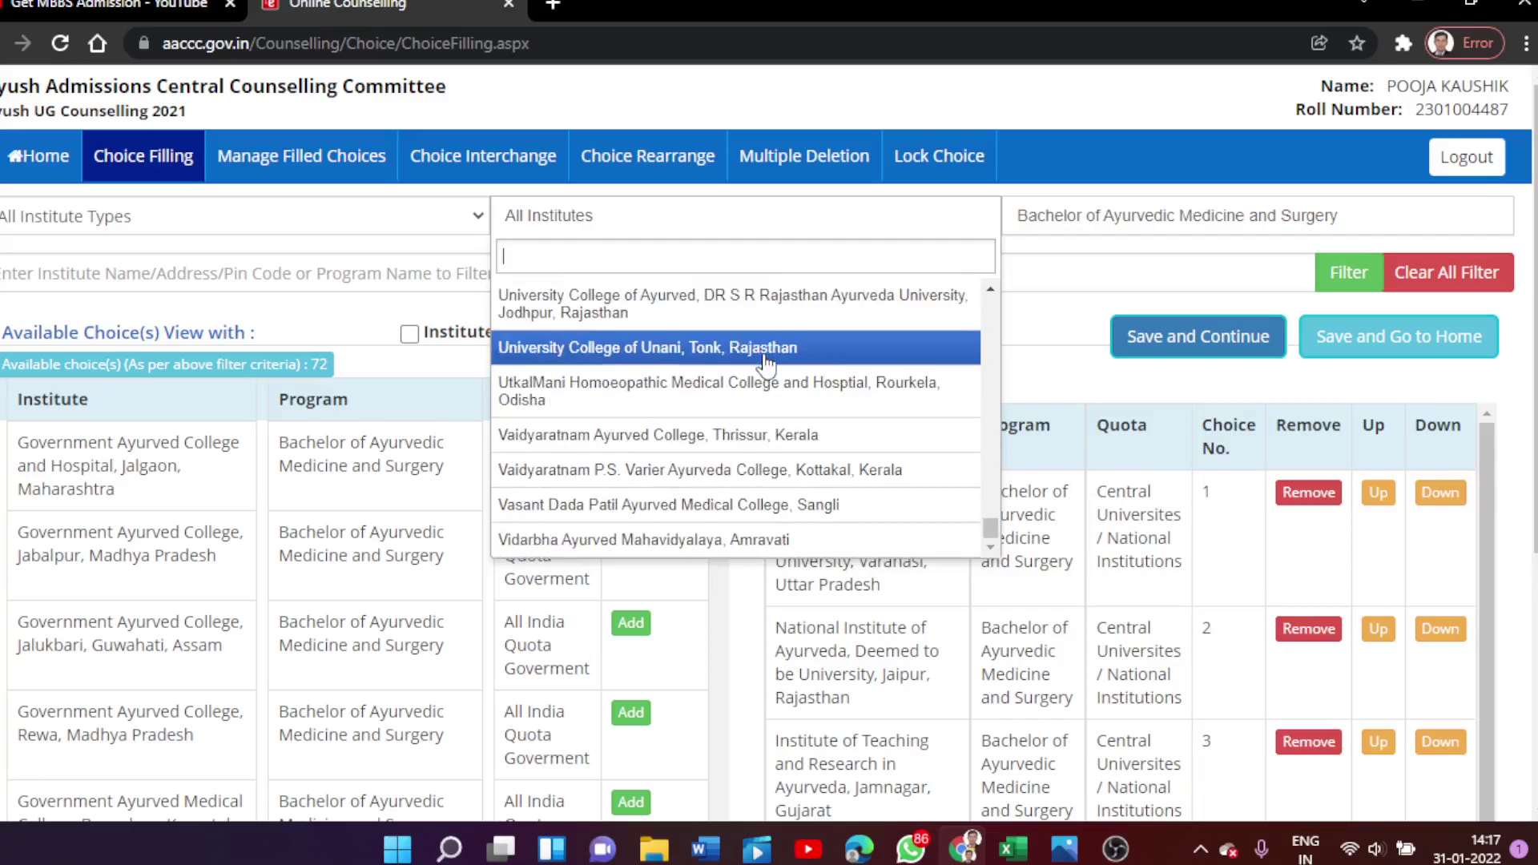
scroll(765, 362, up, 10)
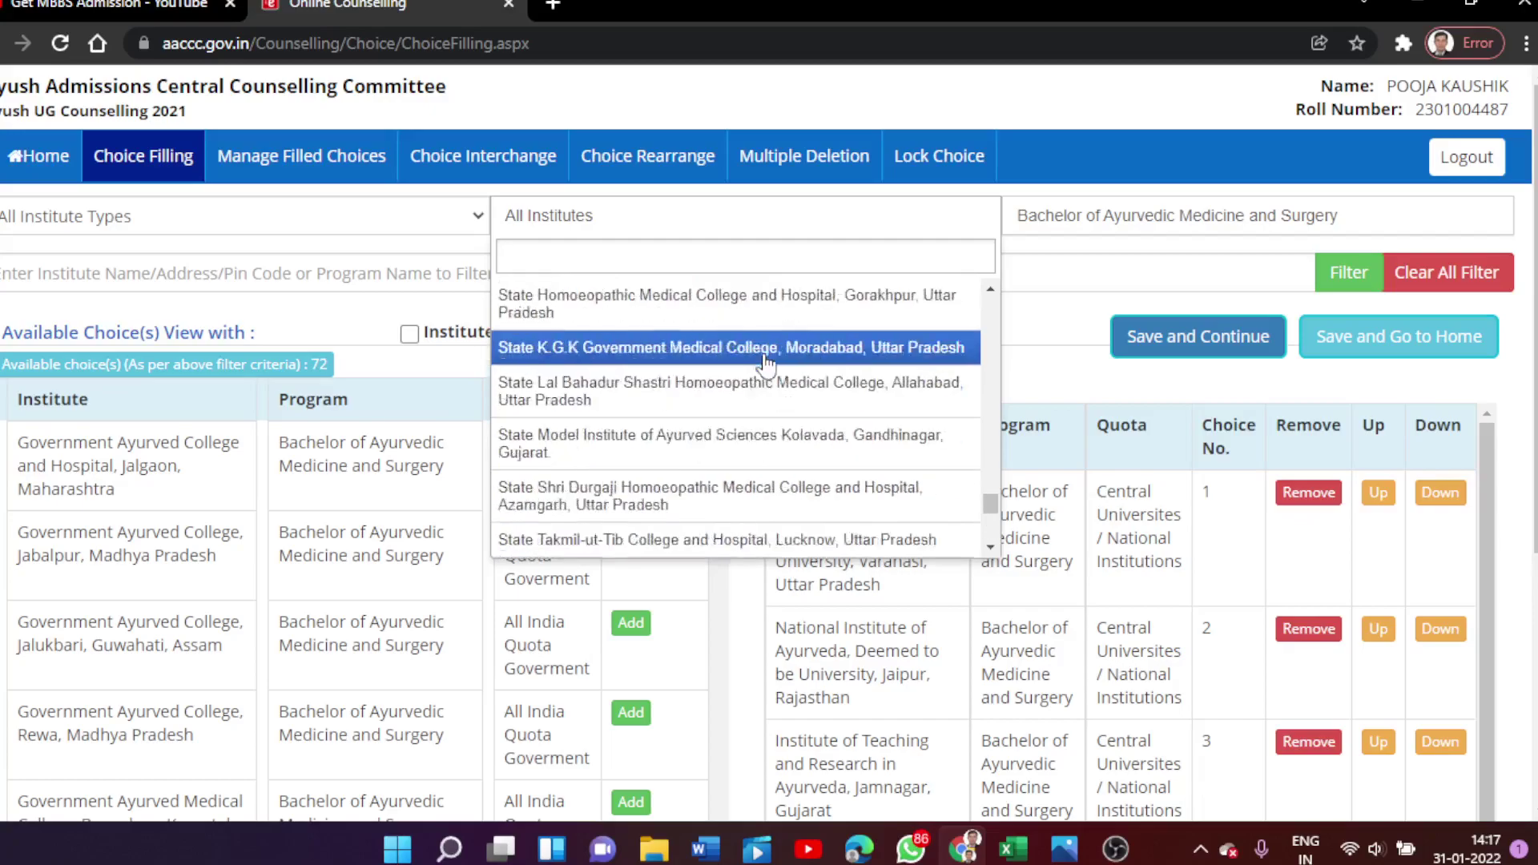
Filter the available choices by the text DY PATIL, then clear the search text
click(1083, 273)
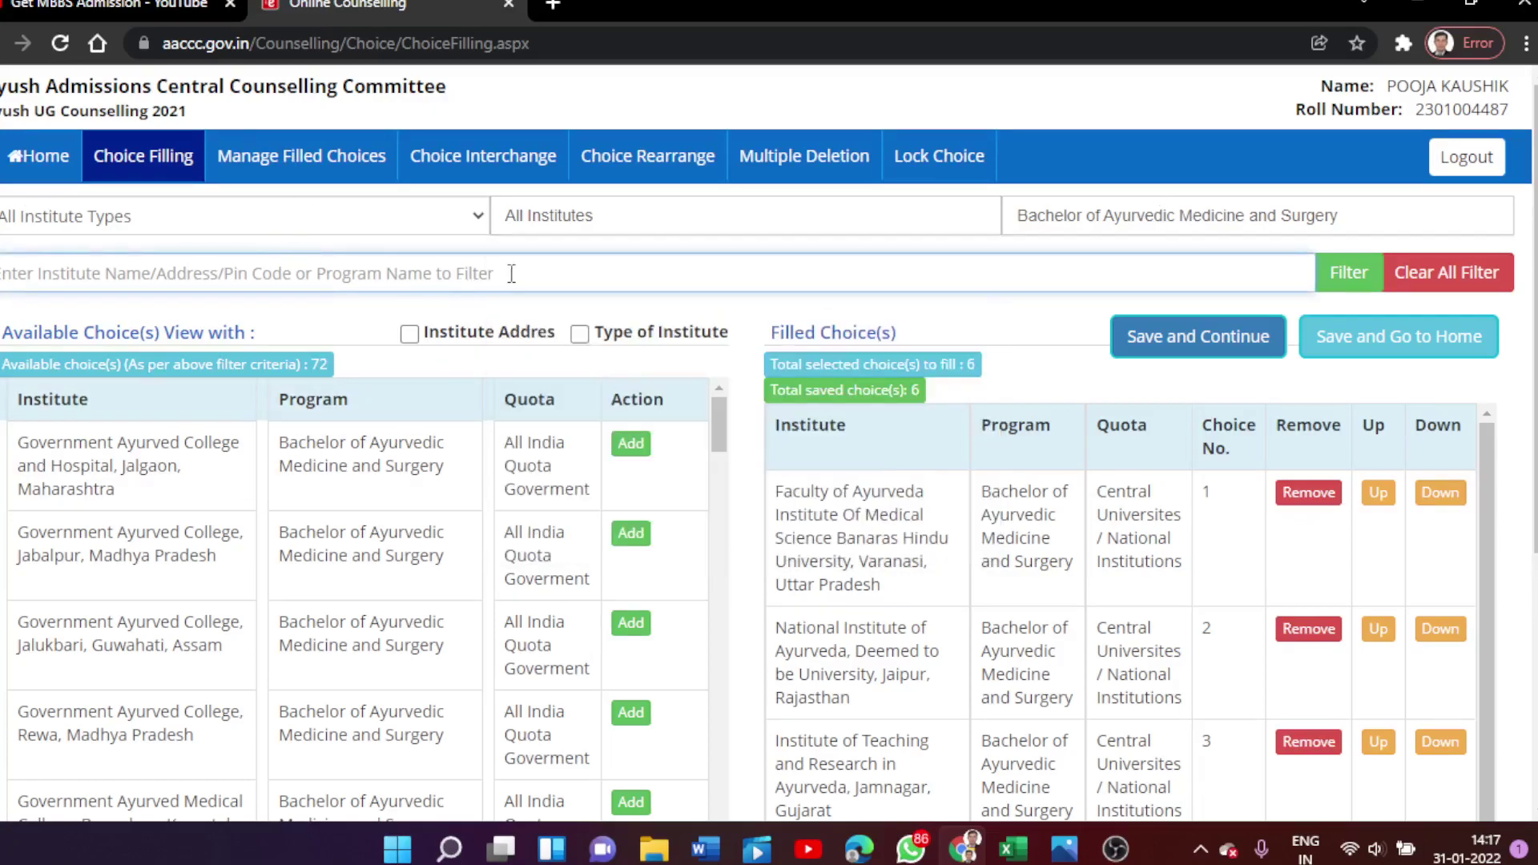
text(o)
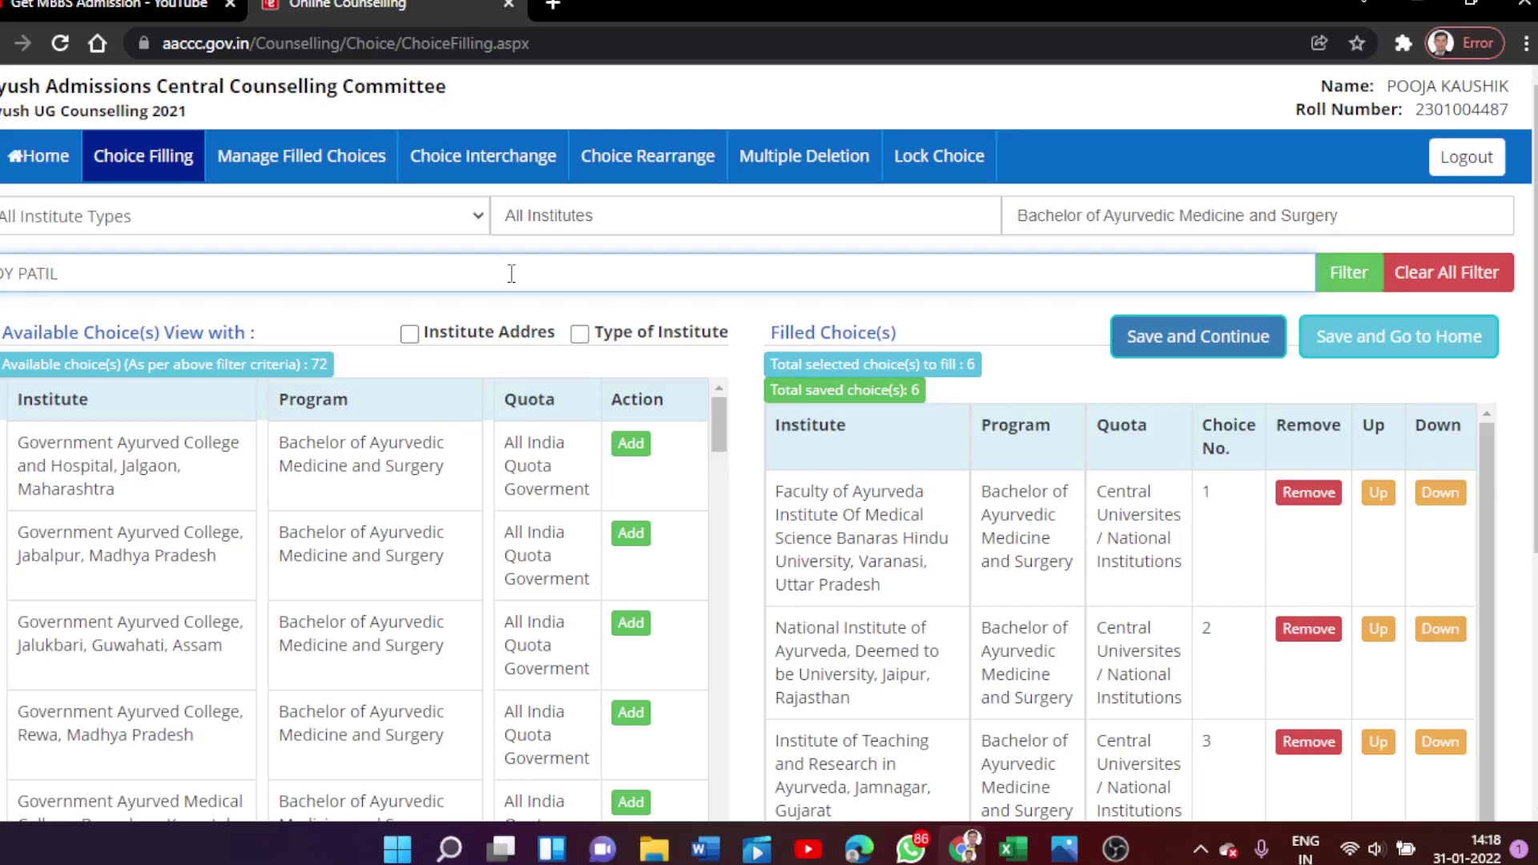
click(1350, 273)
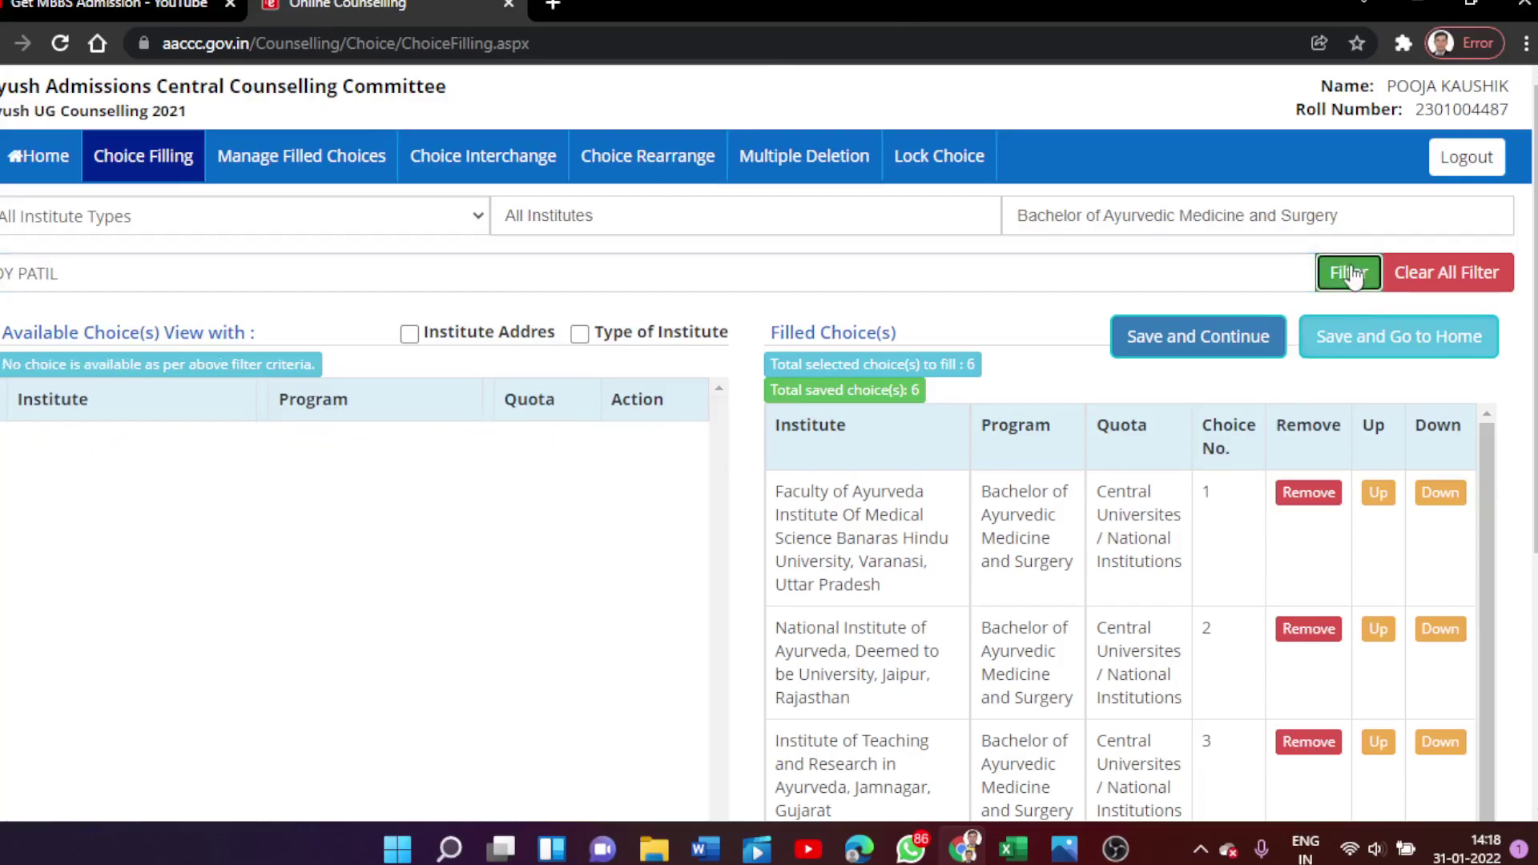
click(108, 271)
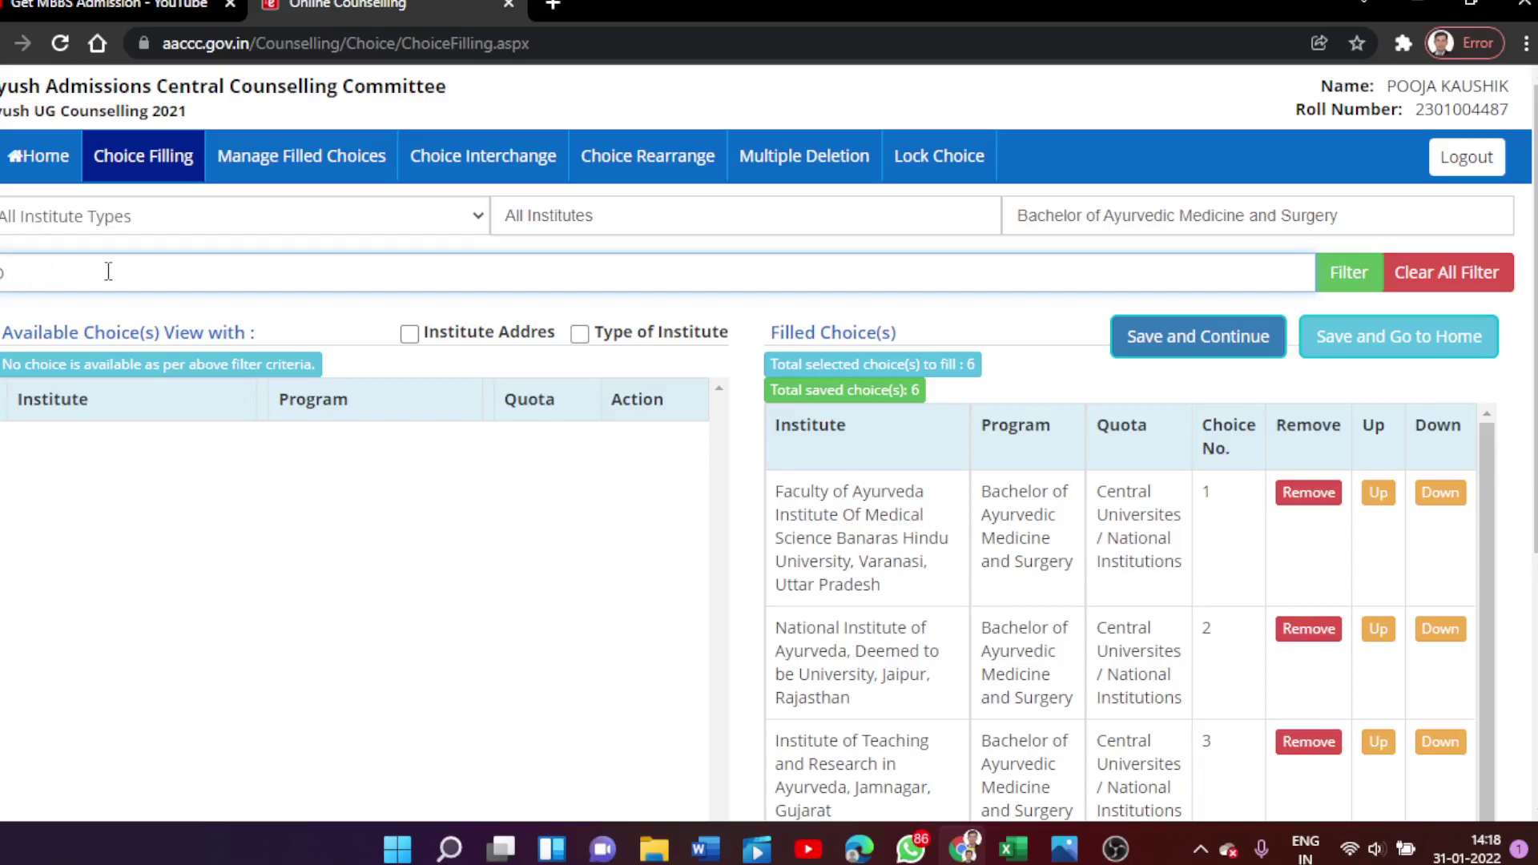
key(BackSpace)
key(BackSpace)
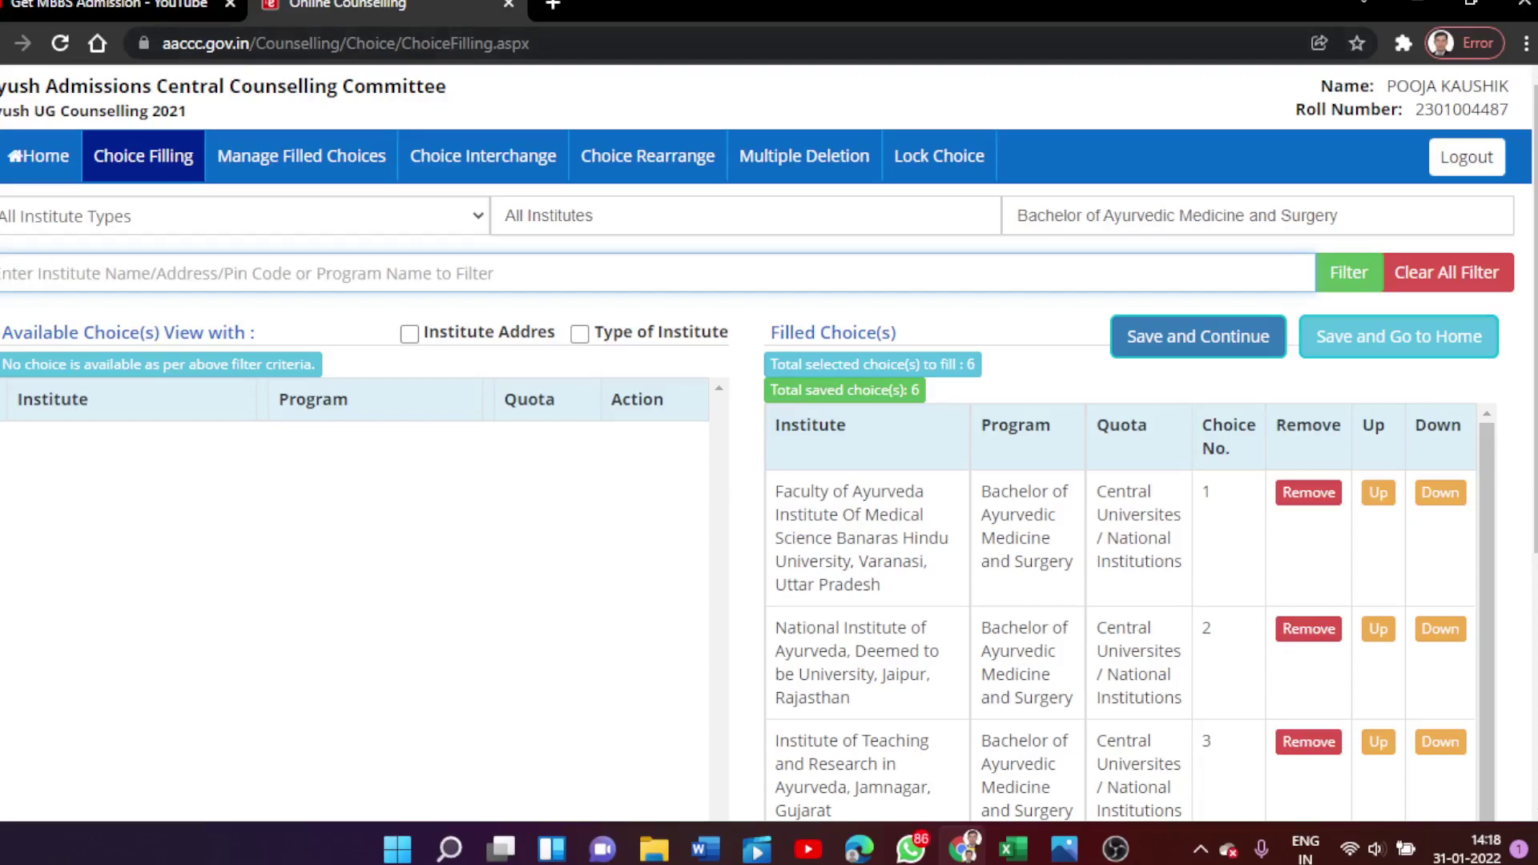
Set the institute type filter to Deemed University again
click(102, 227)
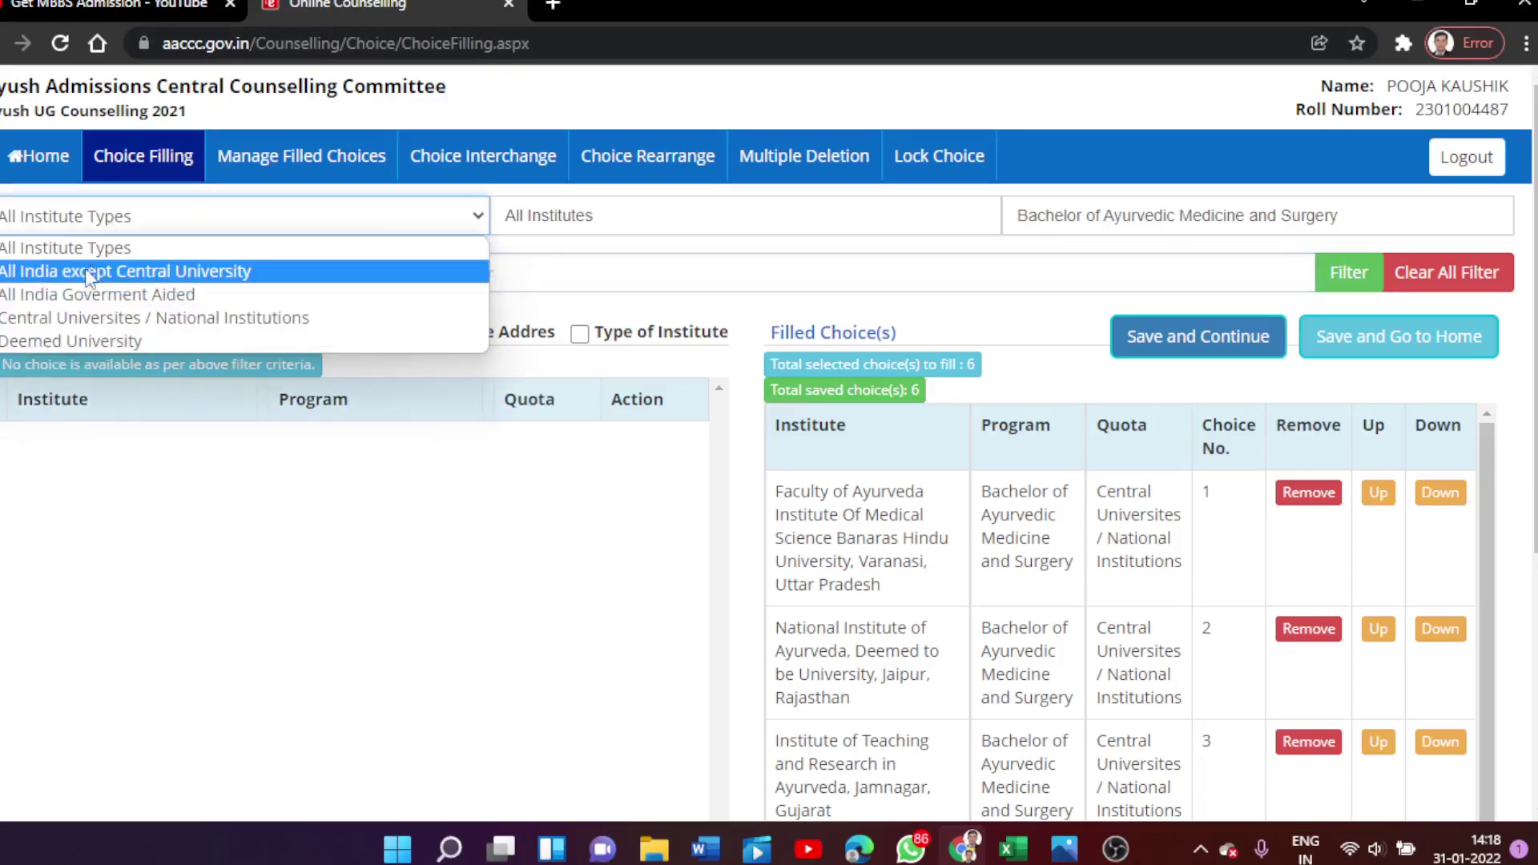
click(60, 344)
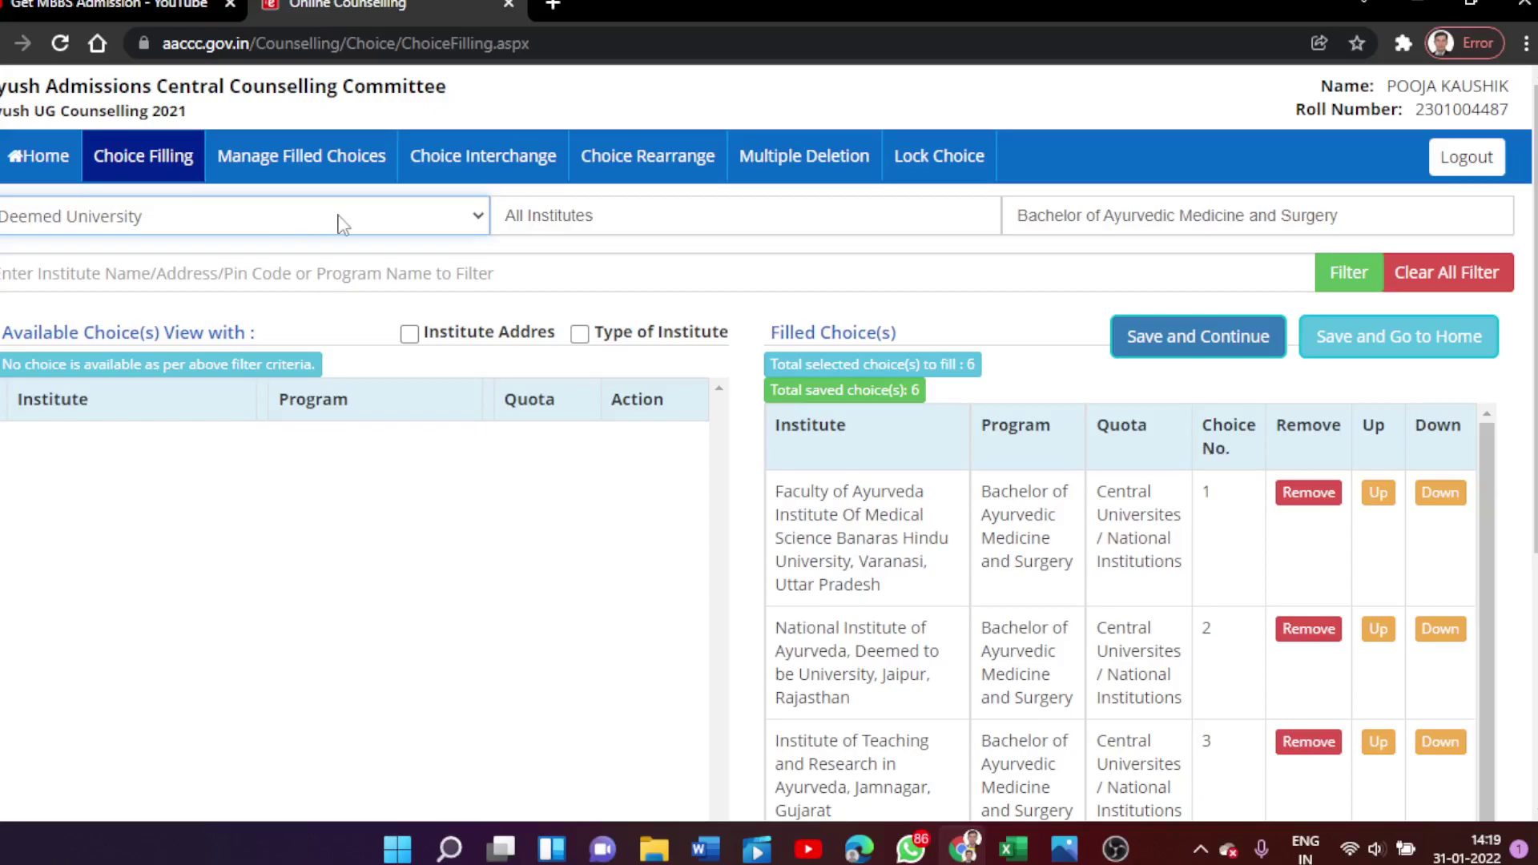
scroll(311, 216, down, 1)
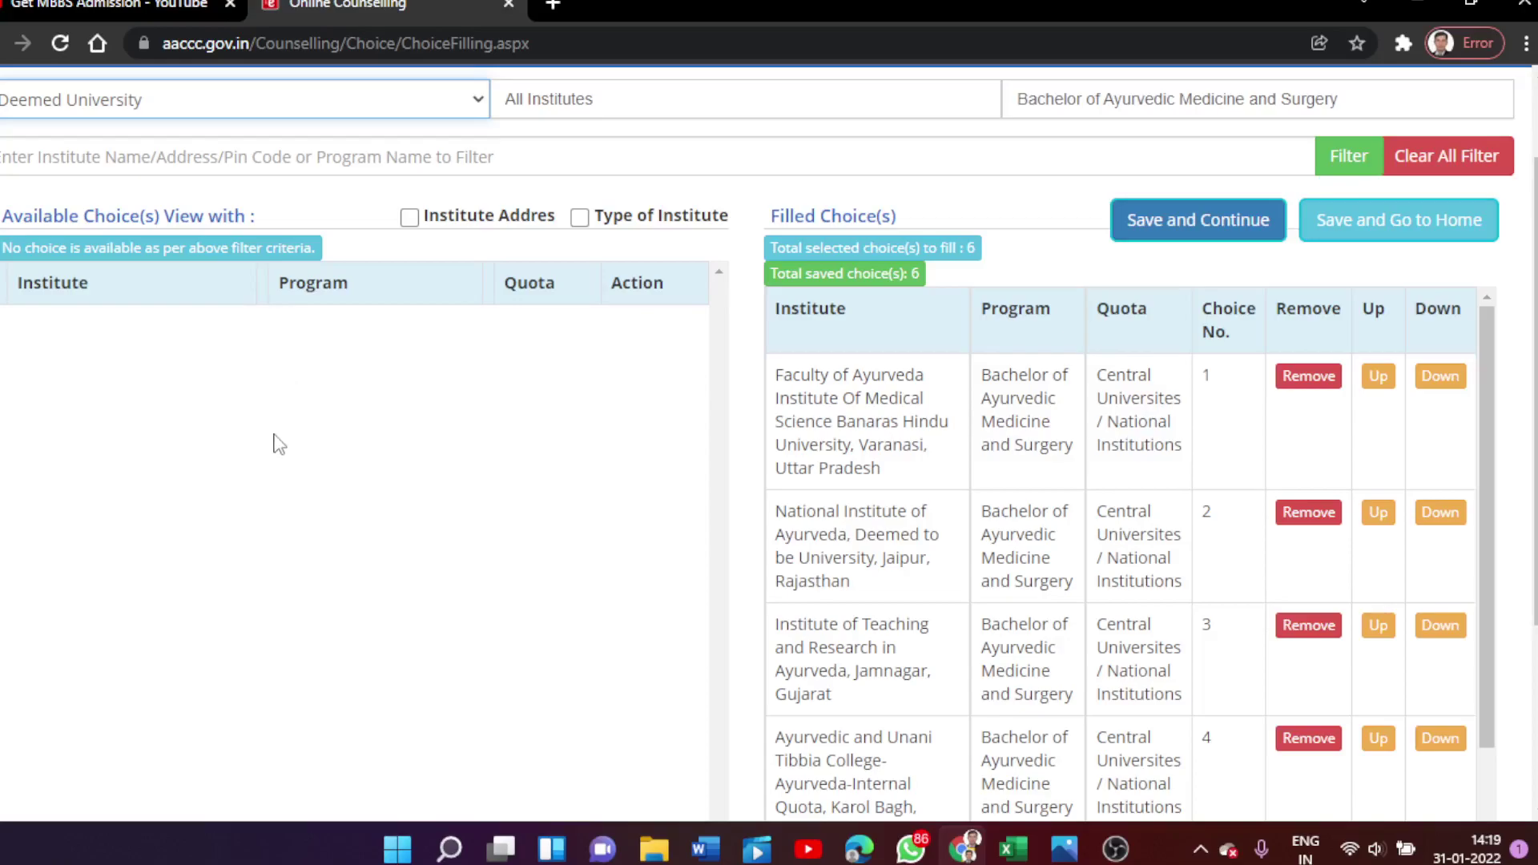
Set the institute type filter to All Institute Types
scroll(281, 256, up, 1)
scroll(293, 215, down, 1)
click(293, 104)
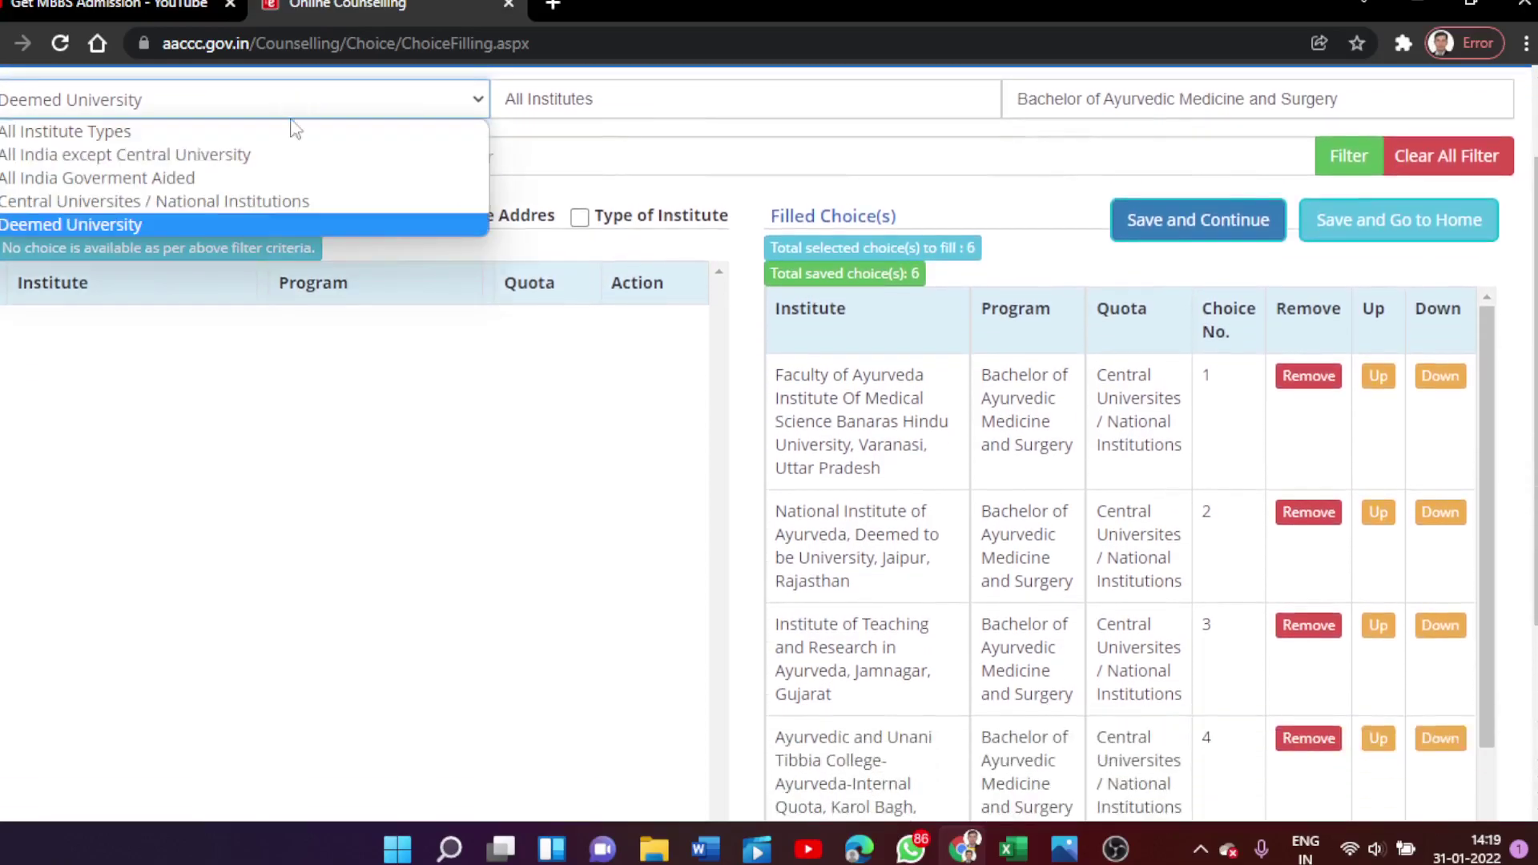
click(127, 132)
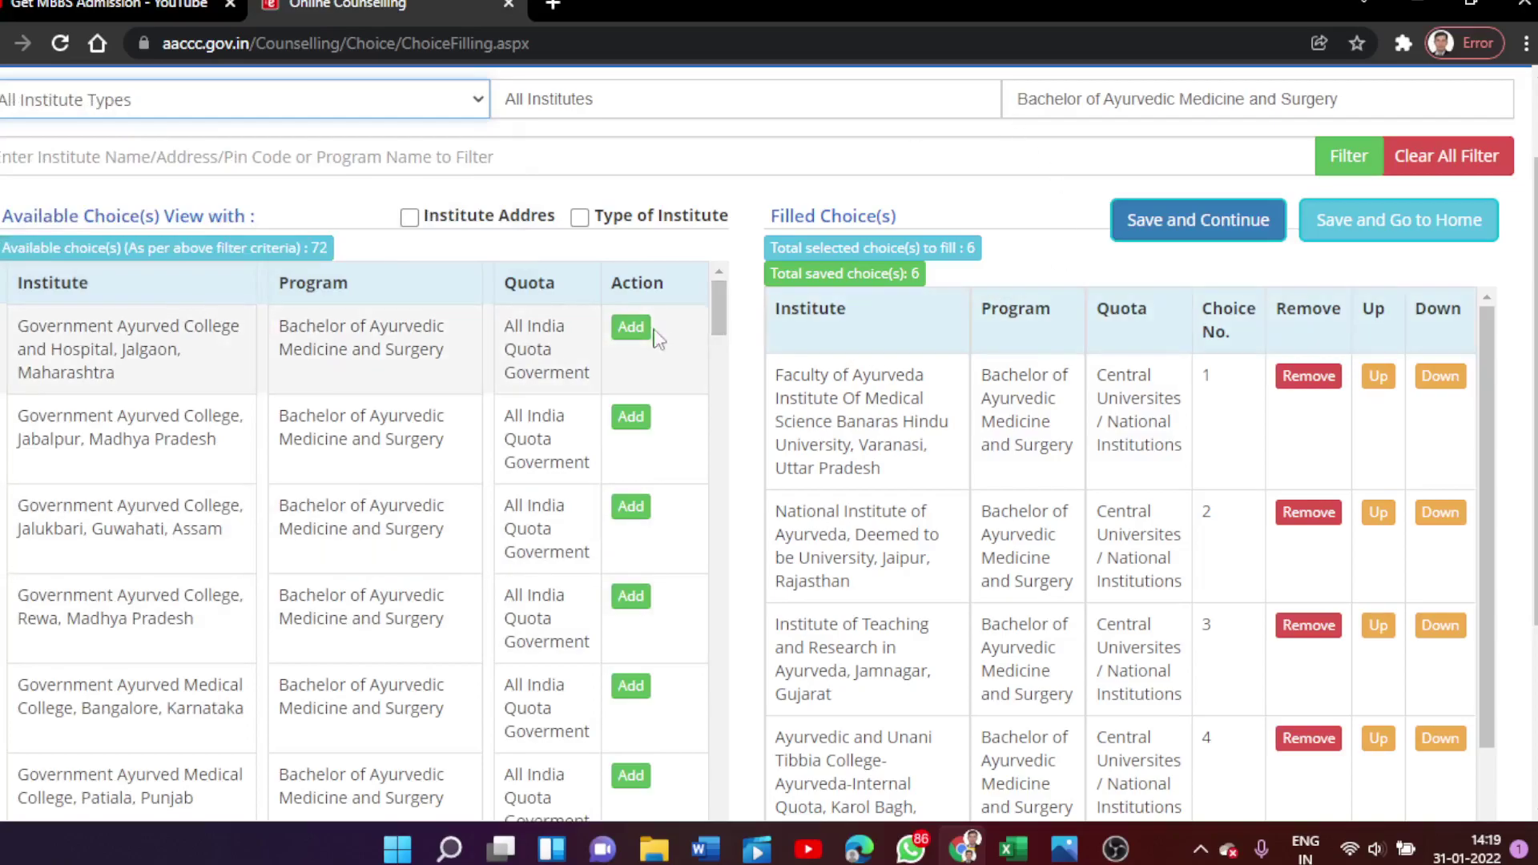
Add eight government Ayurveda colleges offering Bachelor of Ayurvedic Medicine and Surgery to the filled choices, including Jalgaon, Jalukbari, Bangalore, Nagercoil, Ujjain and Indore
click(629, 328)
click(629, 417)
click(634, 505)
click(632, 596)
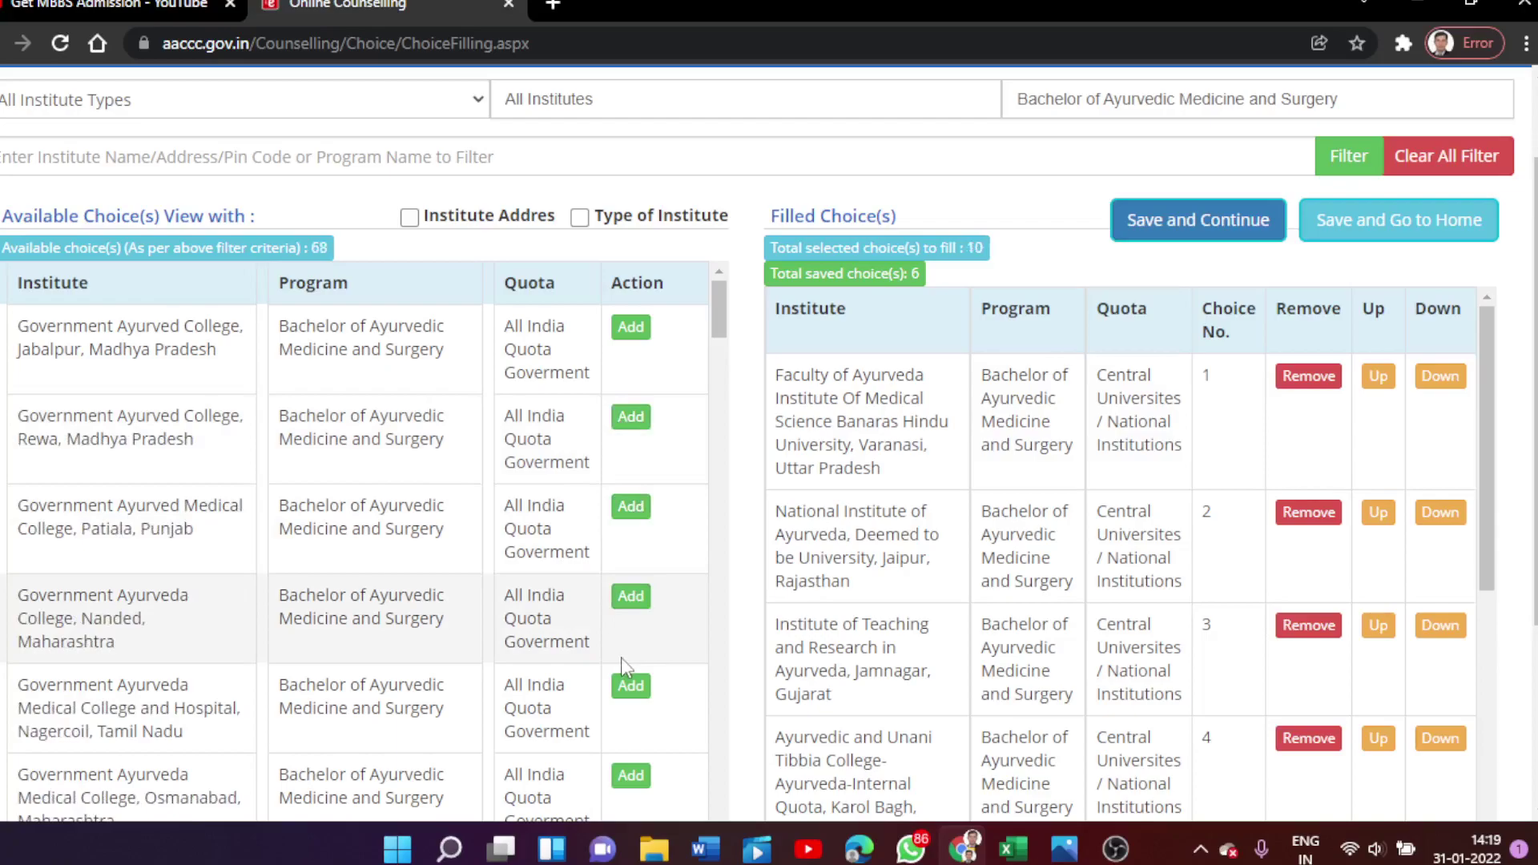
click(630, 685)
scroll(681, 553, down, 4)
click(631, 517)
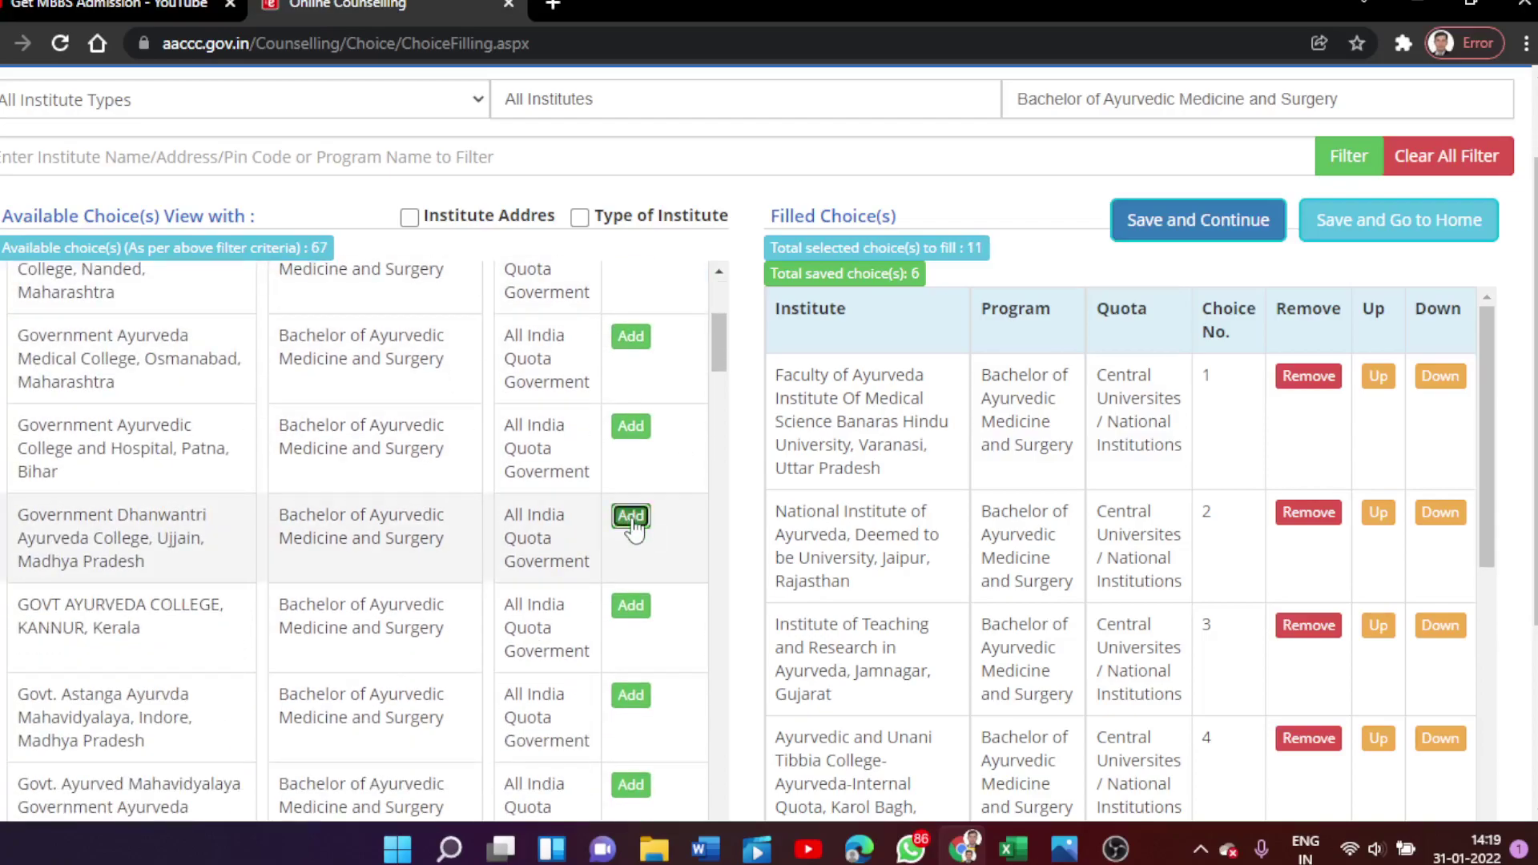
click(630, 607)
click(629, 692)
scroll(673, 629, down, 3)
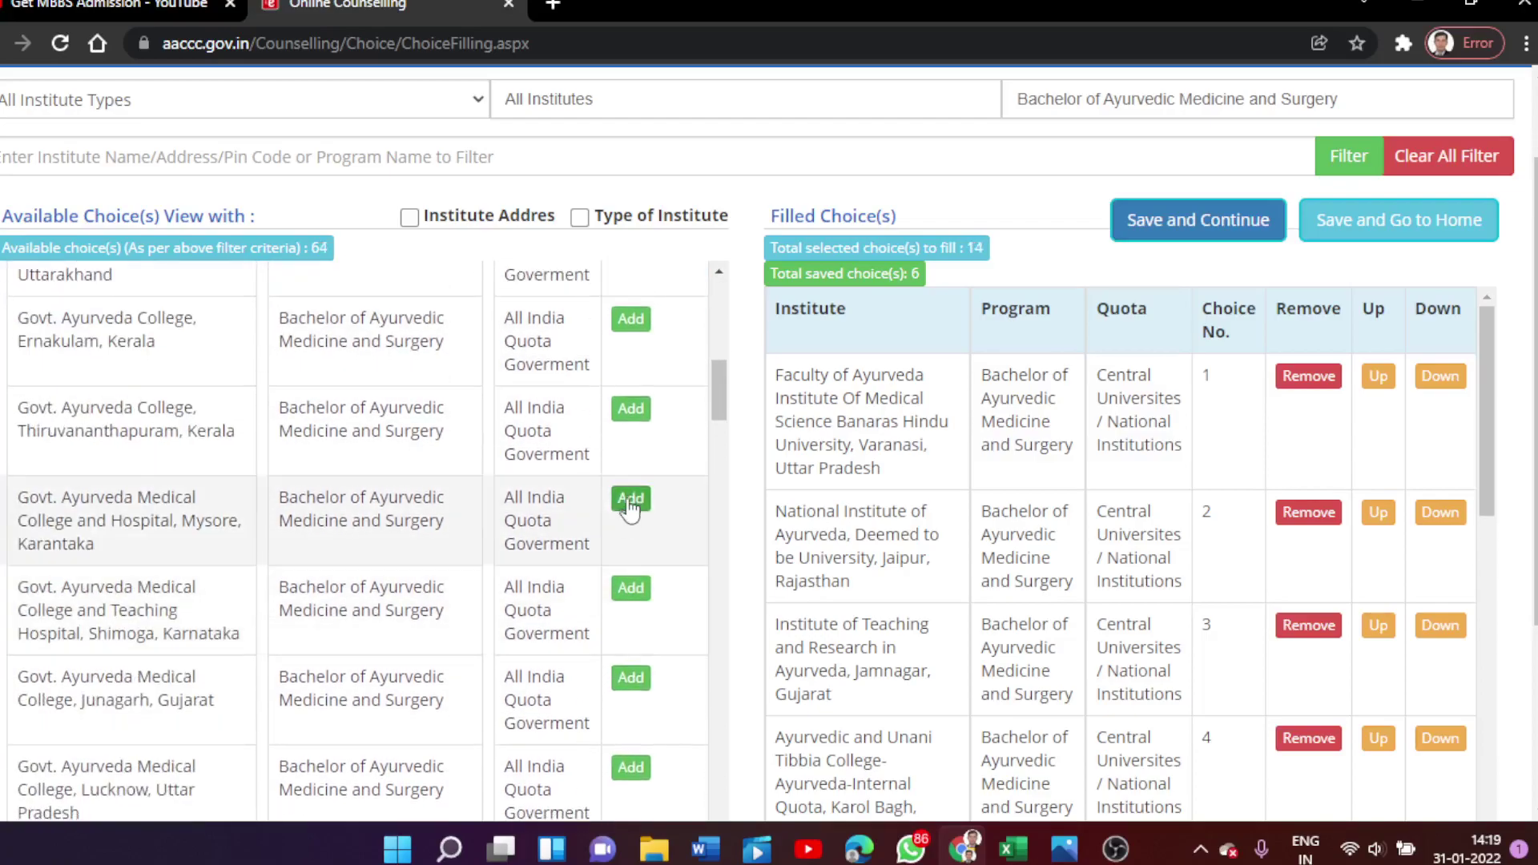
Save the filled choices and continue, confirming the save and closing the resulting message
click(1224, 230)
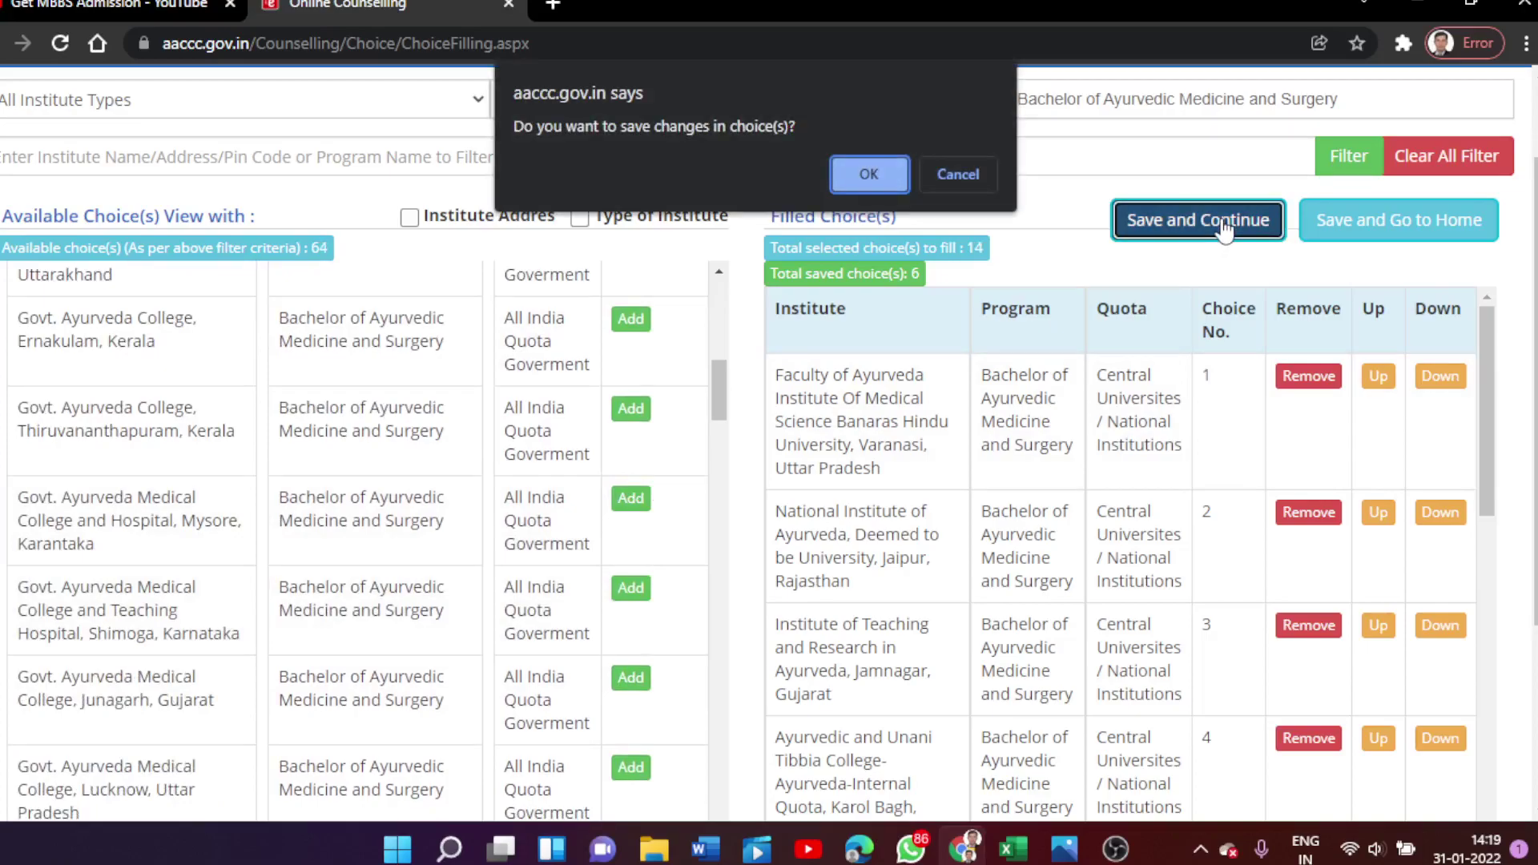
click(876, 174)
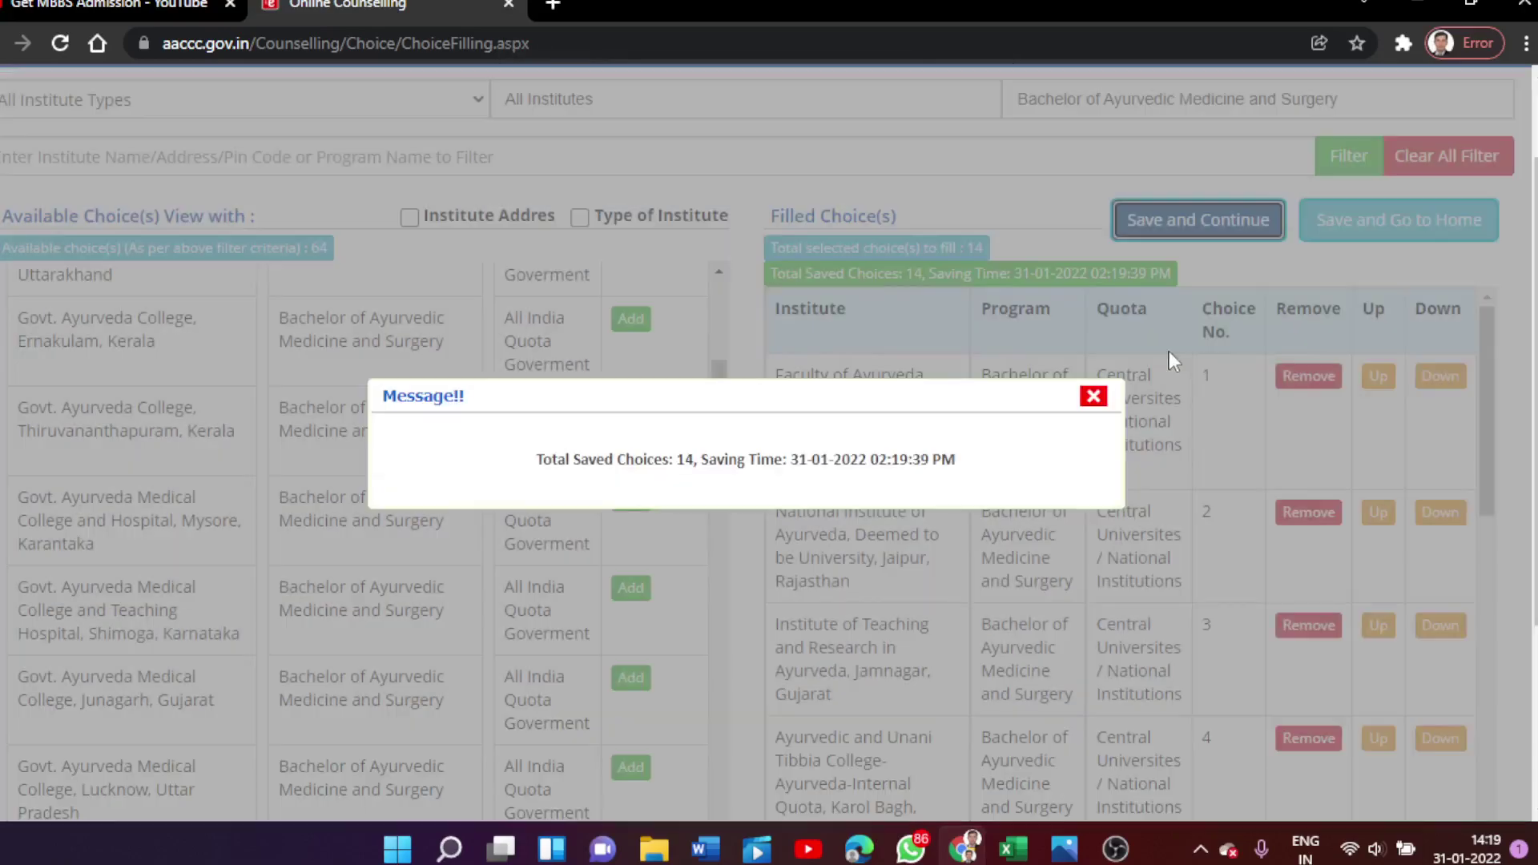
click(1093, 397)
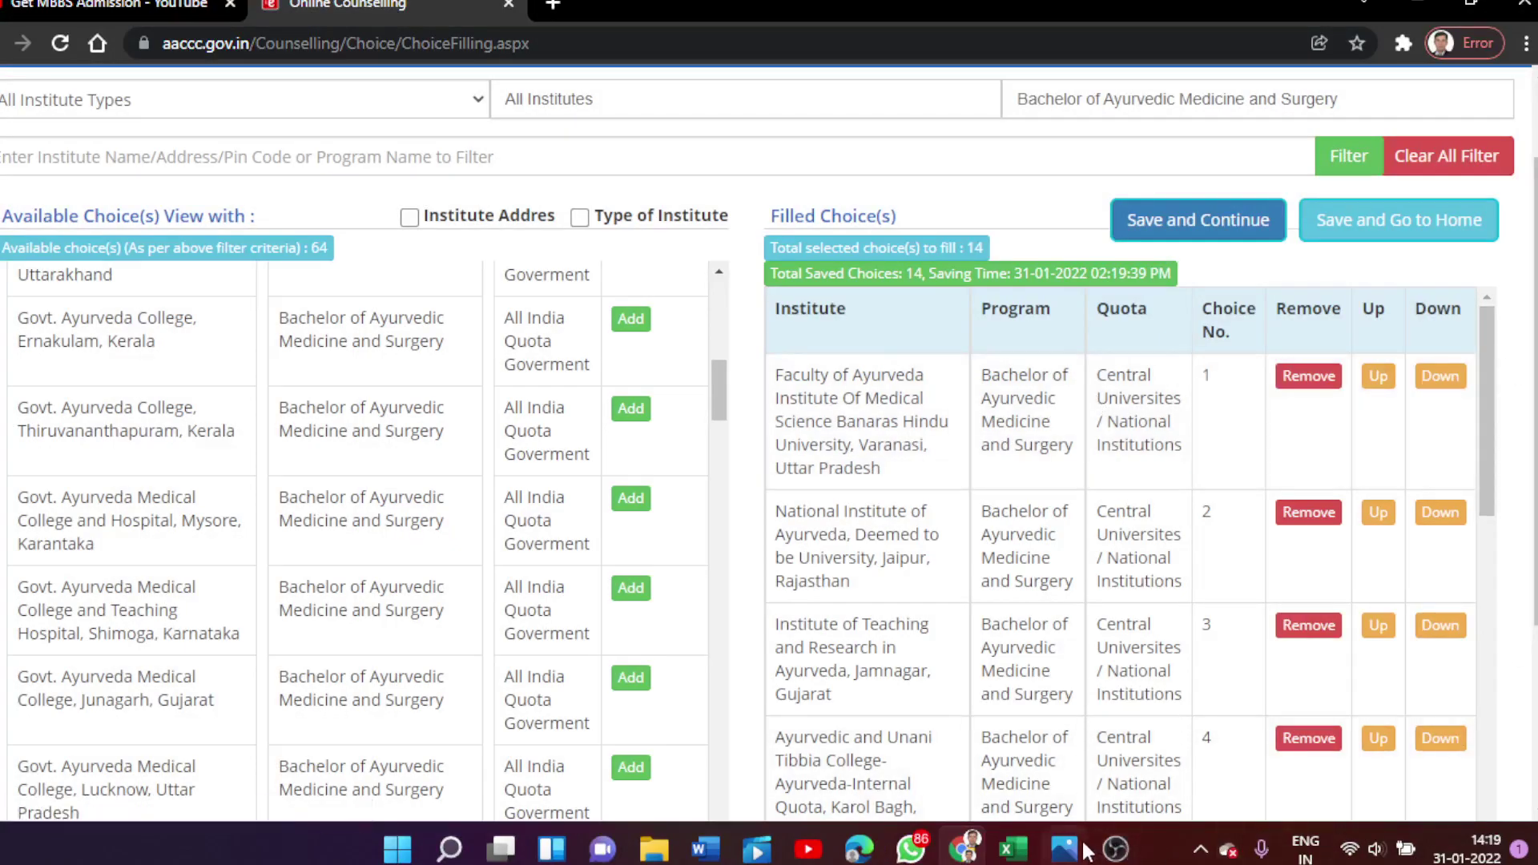
Switch to the Excel workbook and examine the numbered list of Ayurveda colleges through to its last entry
mouse_move(1119, 852)
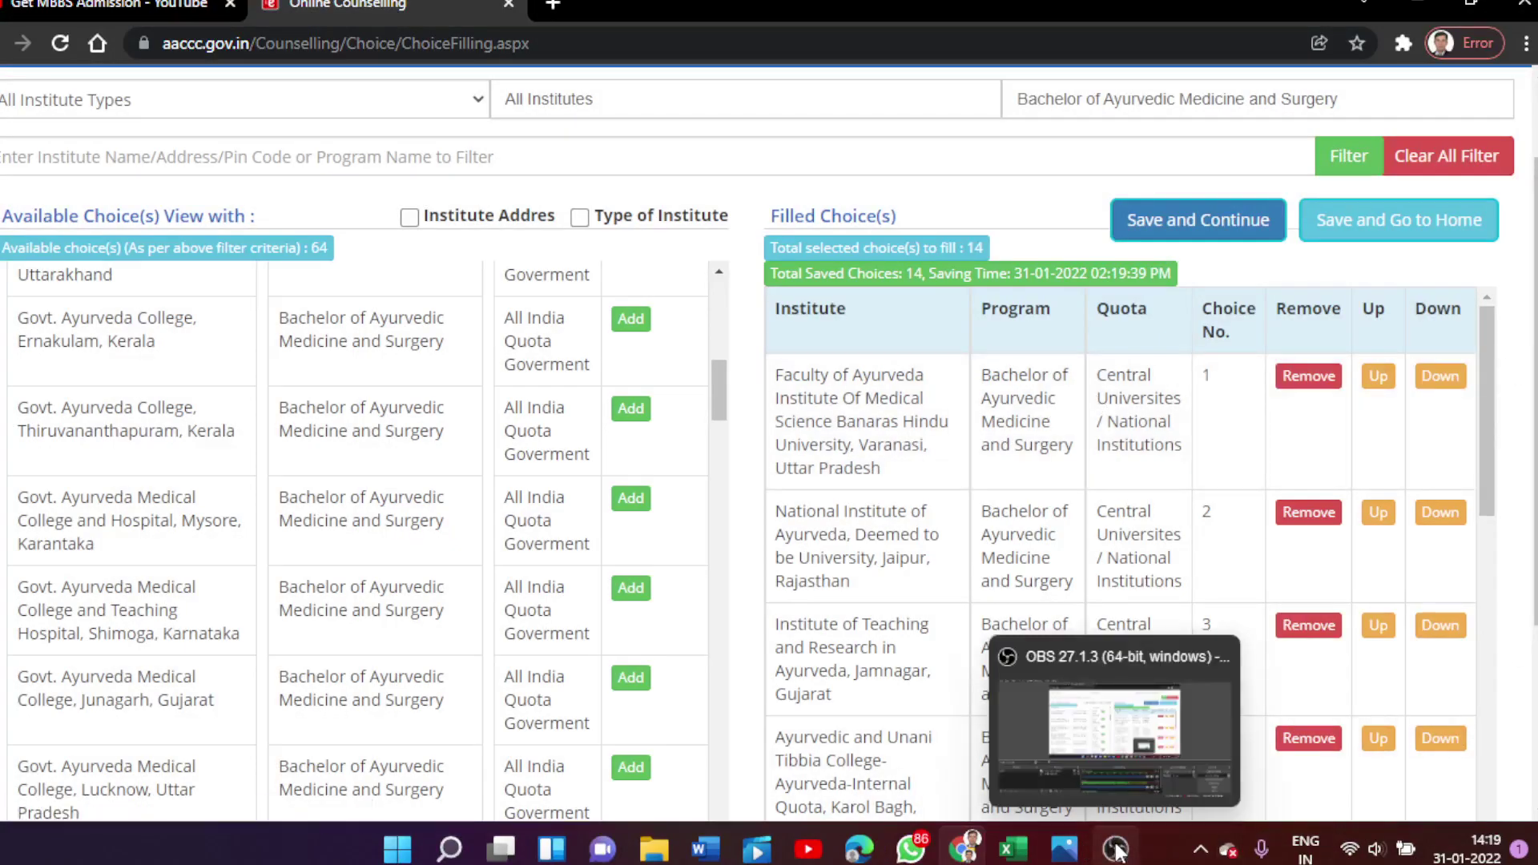
click(1014, 850)
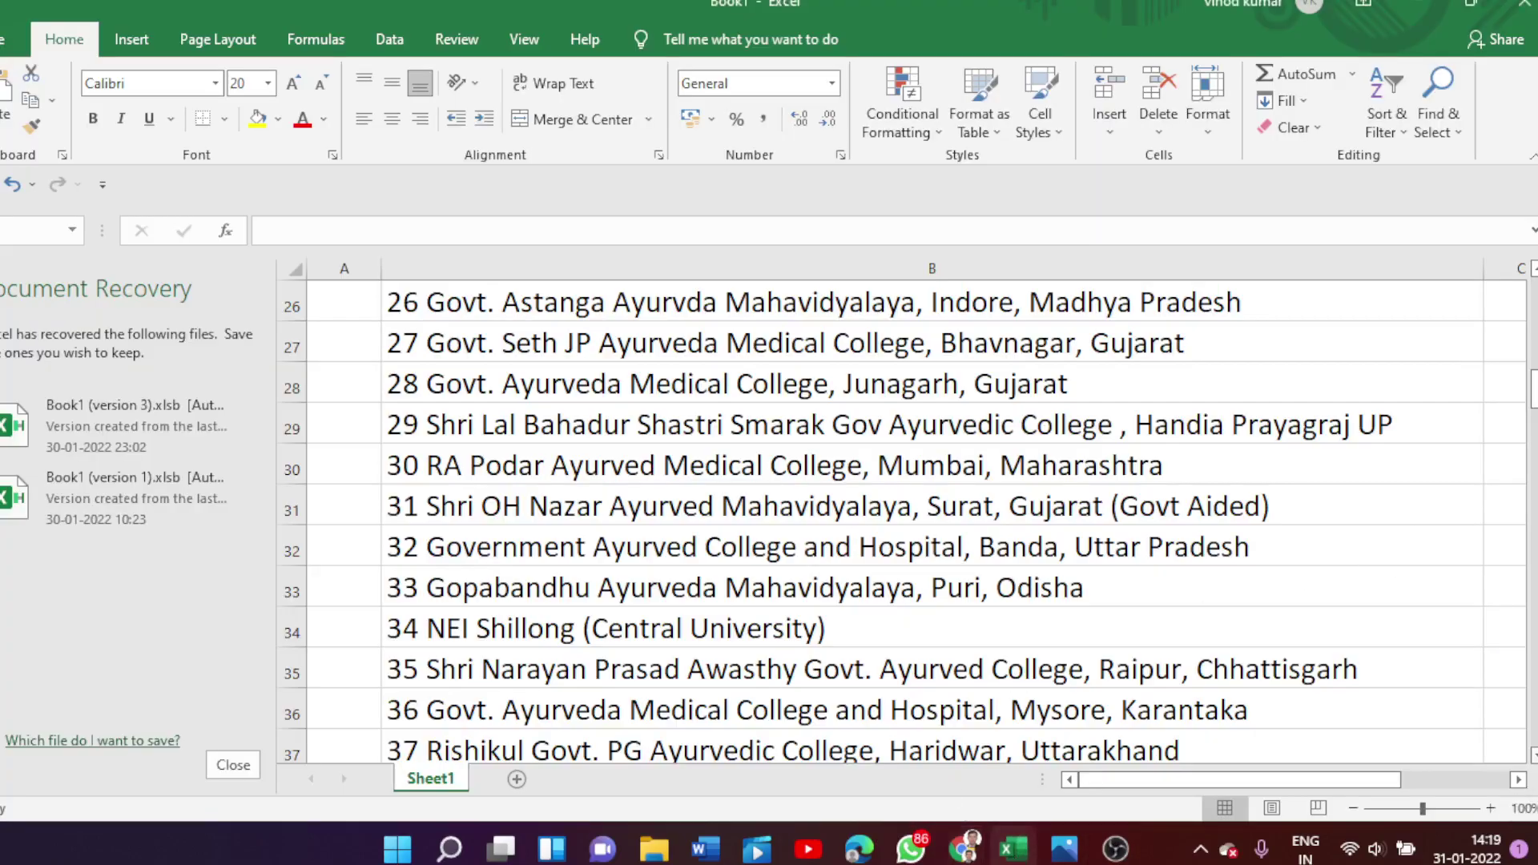
scroll(1428, 563, down, 2)
scroll(904, 522, down, 3)
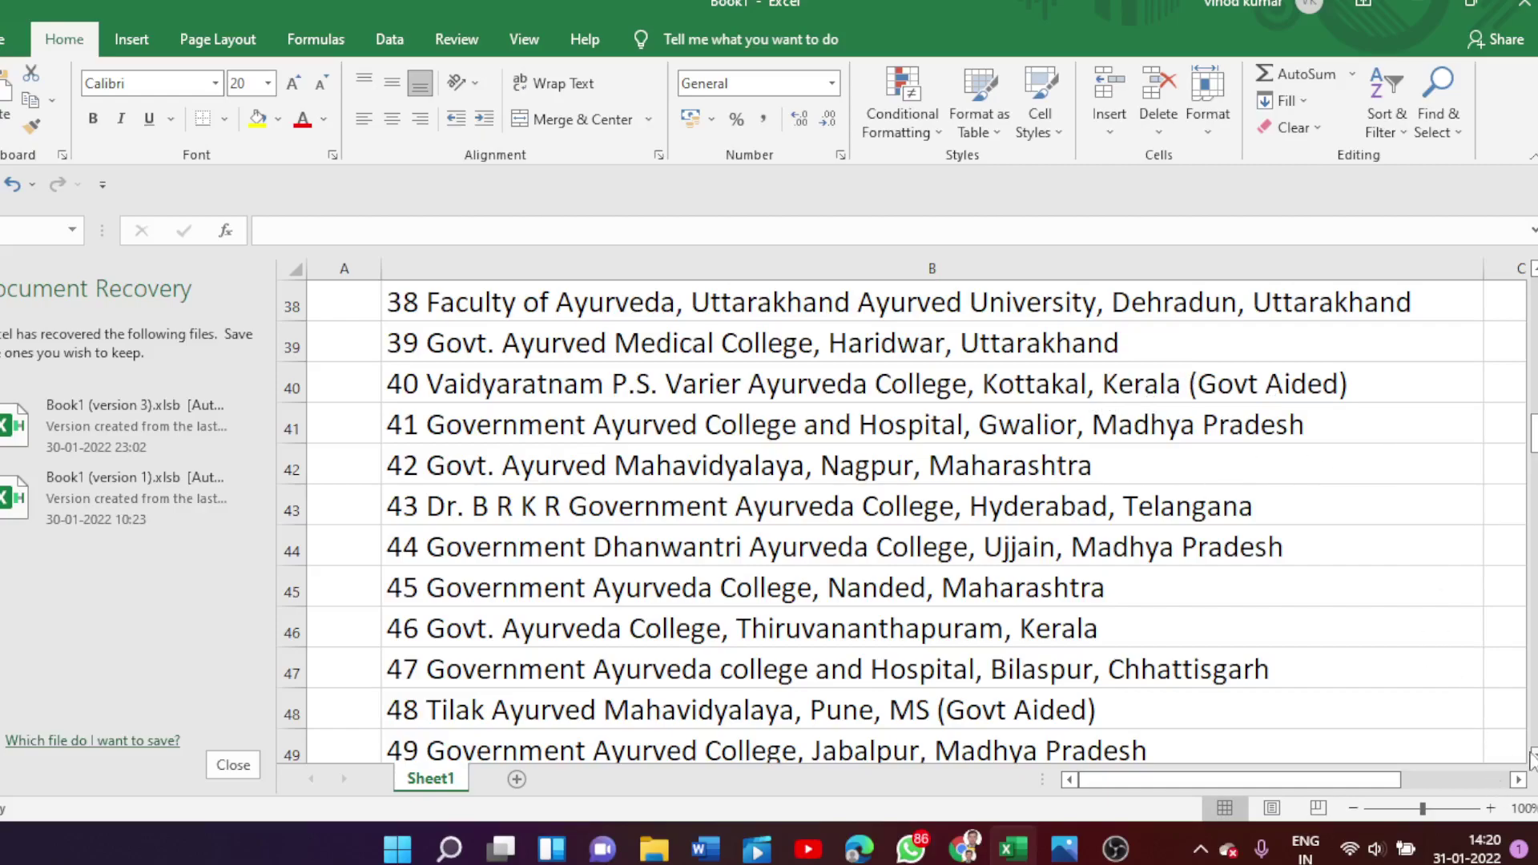
scroll(902, 521, down, 3)
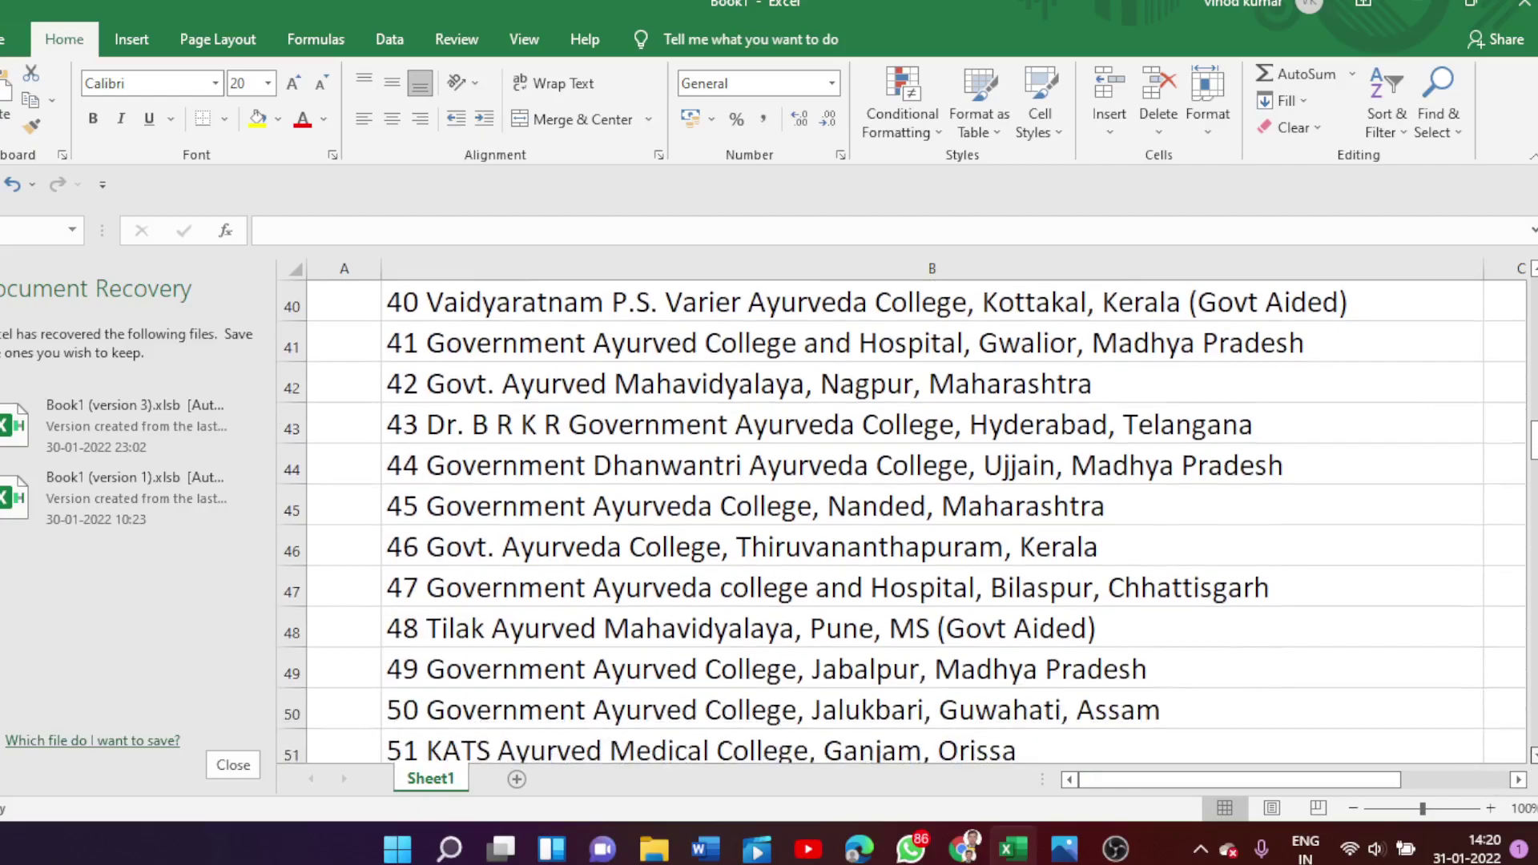
scroll(902, 520, down, 3)
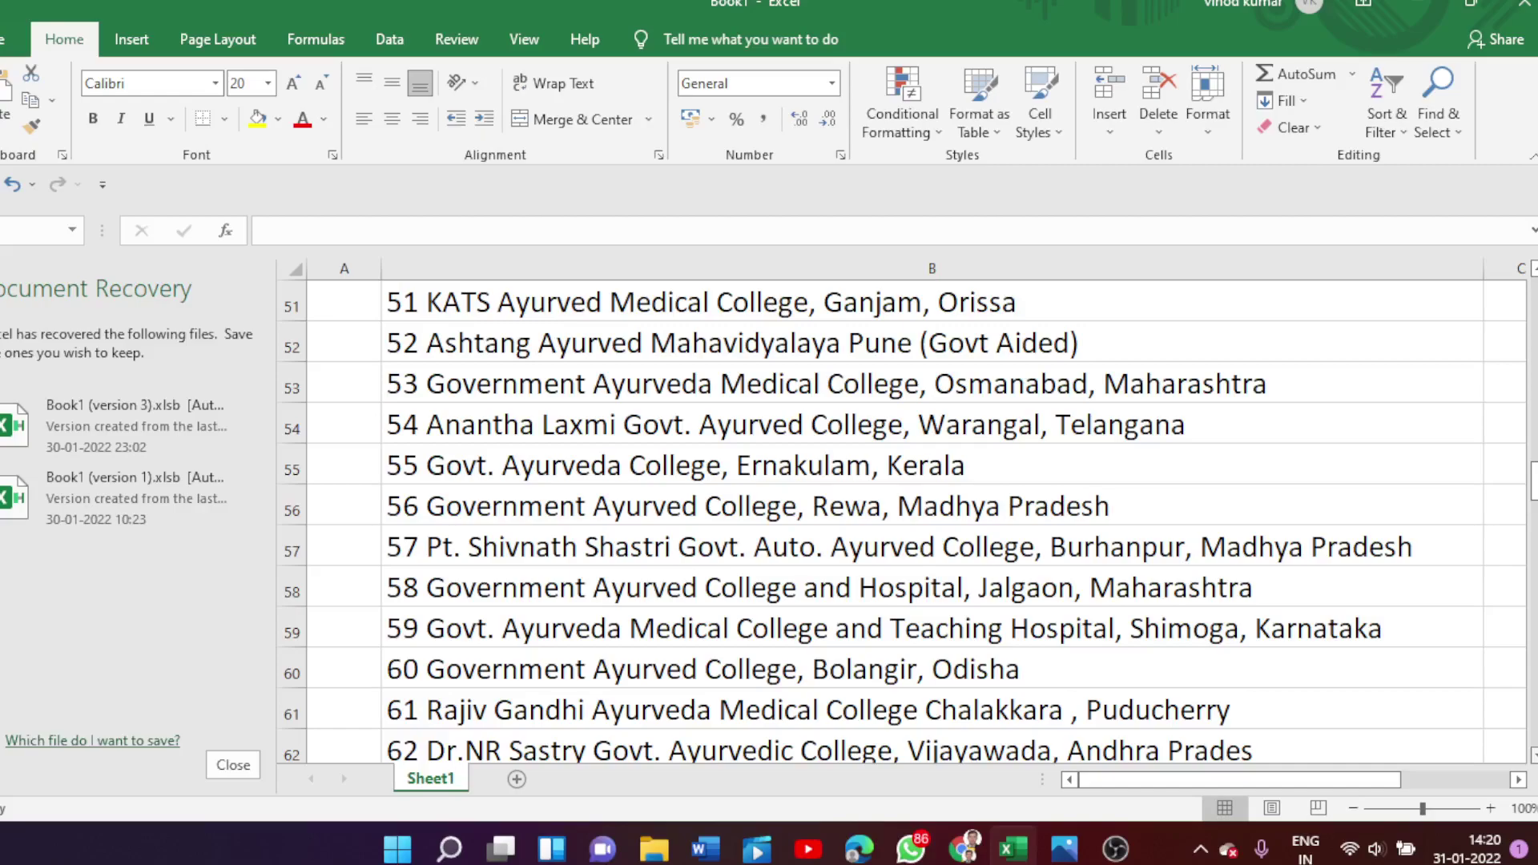
scroll(902, 521, down, 3)
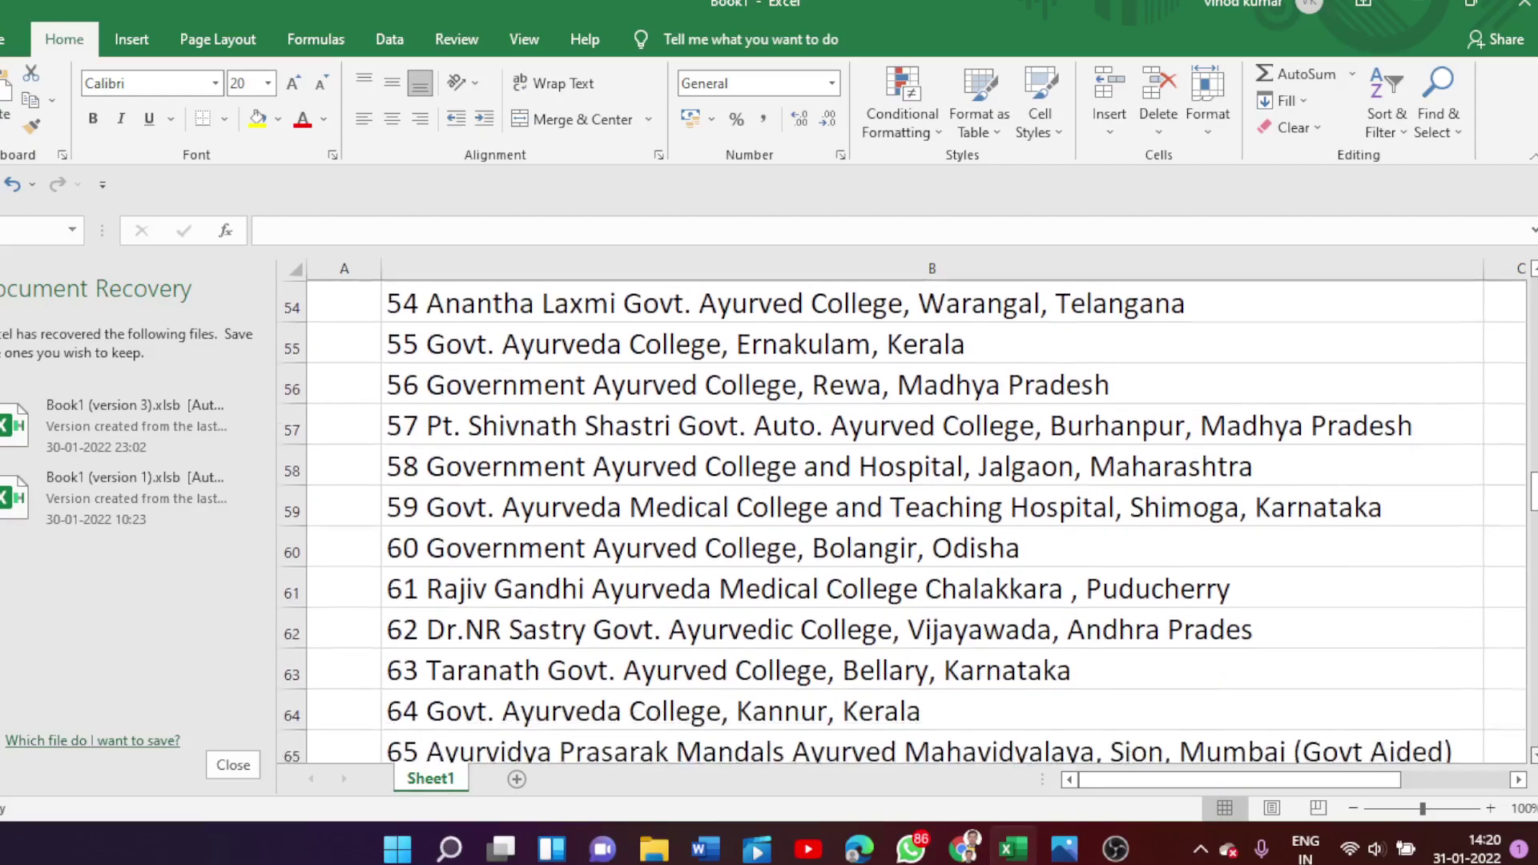
scroll(902, 521, down, 1)
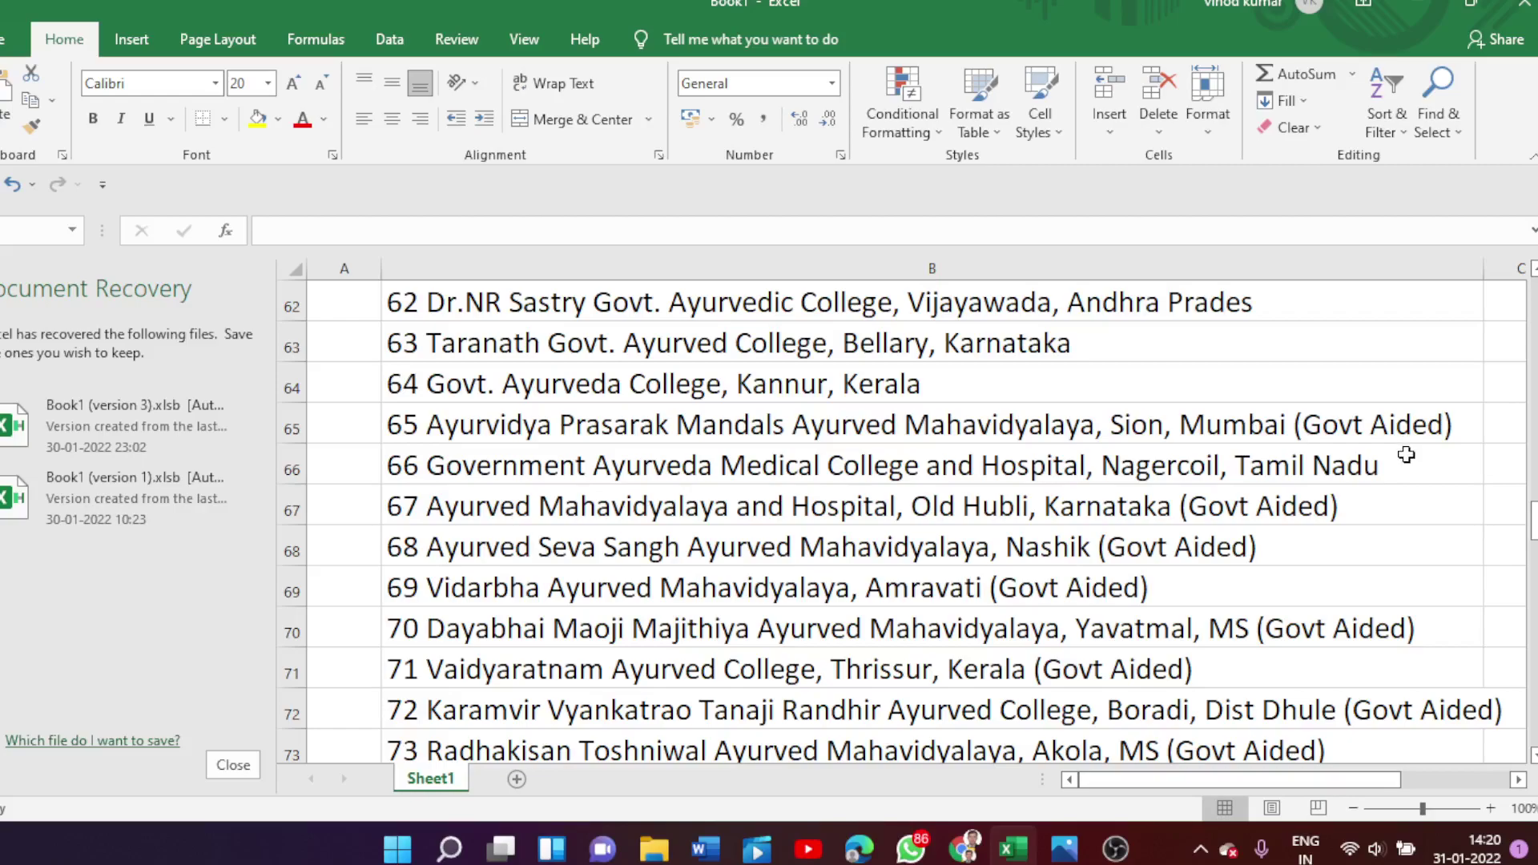
scroll(902, 521, down, 4)
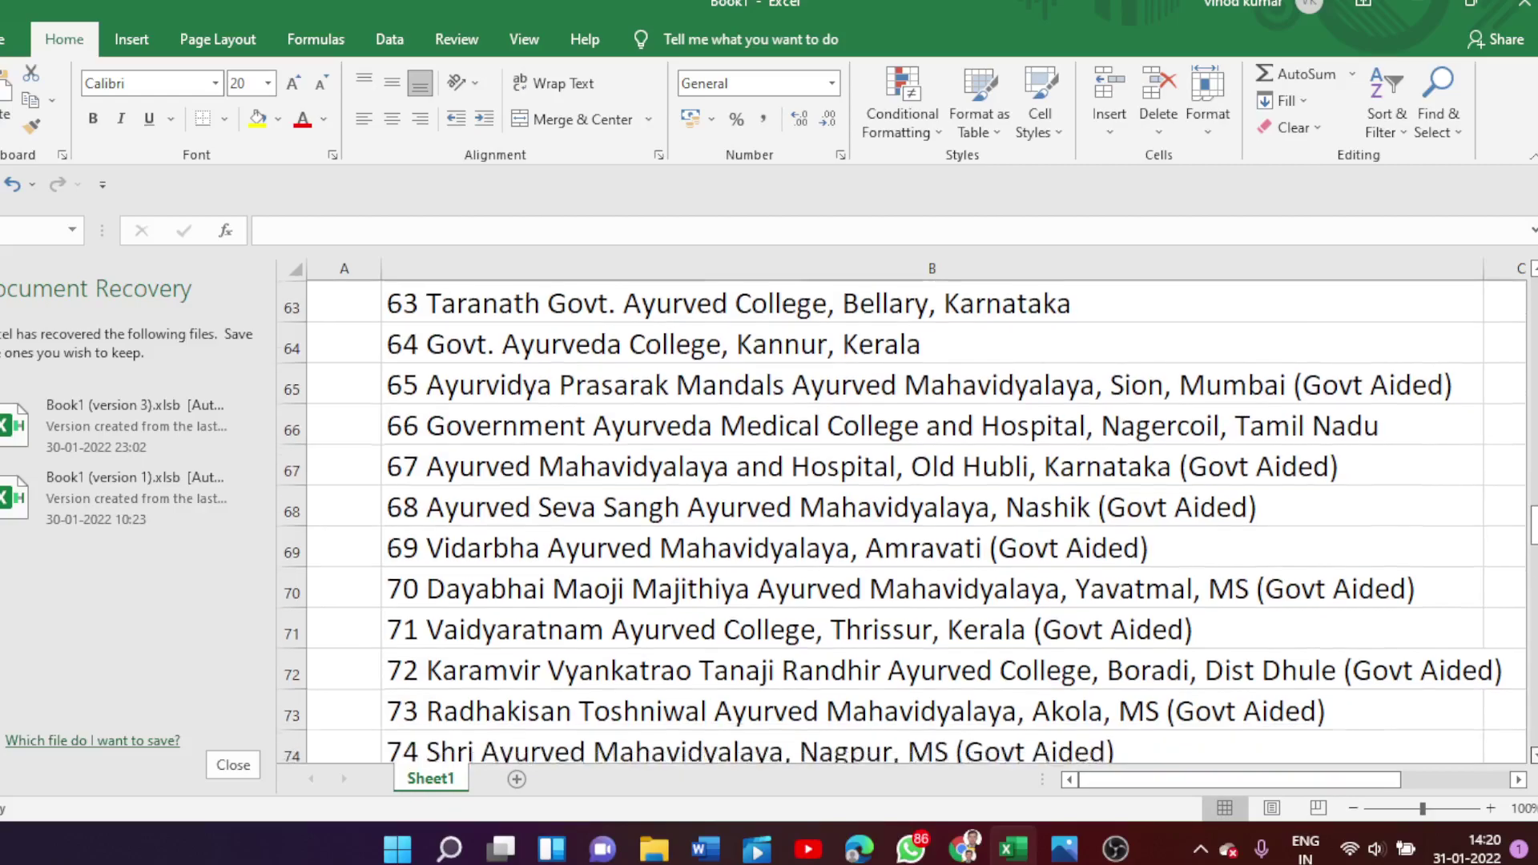
scroll(902, 520, down, 3)
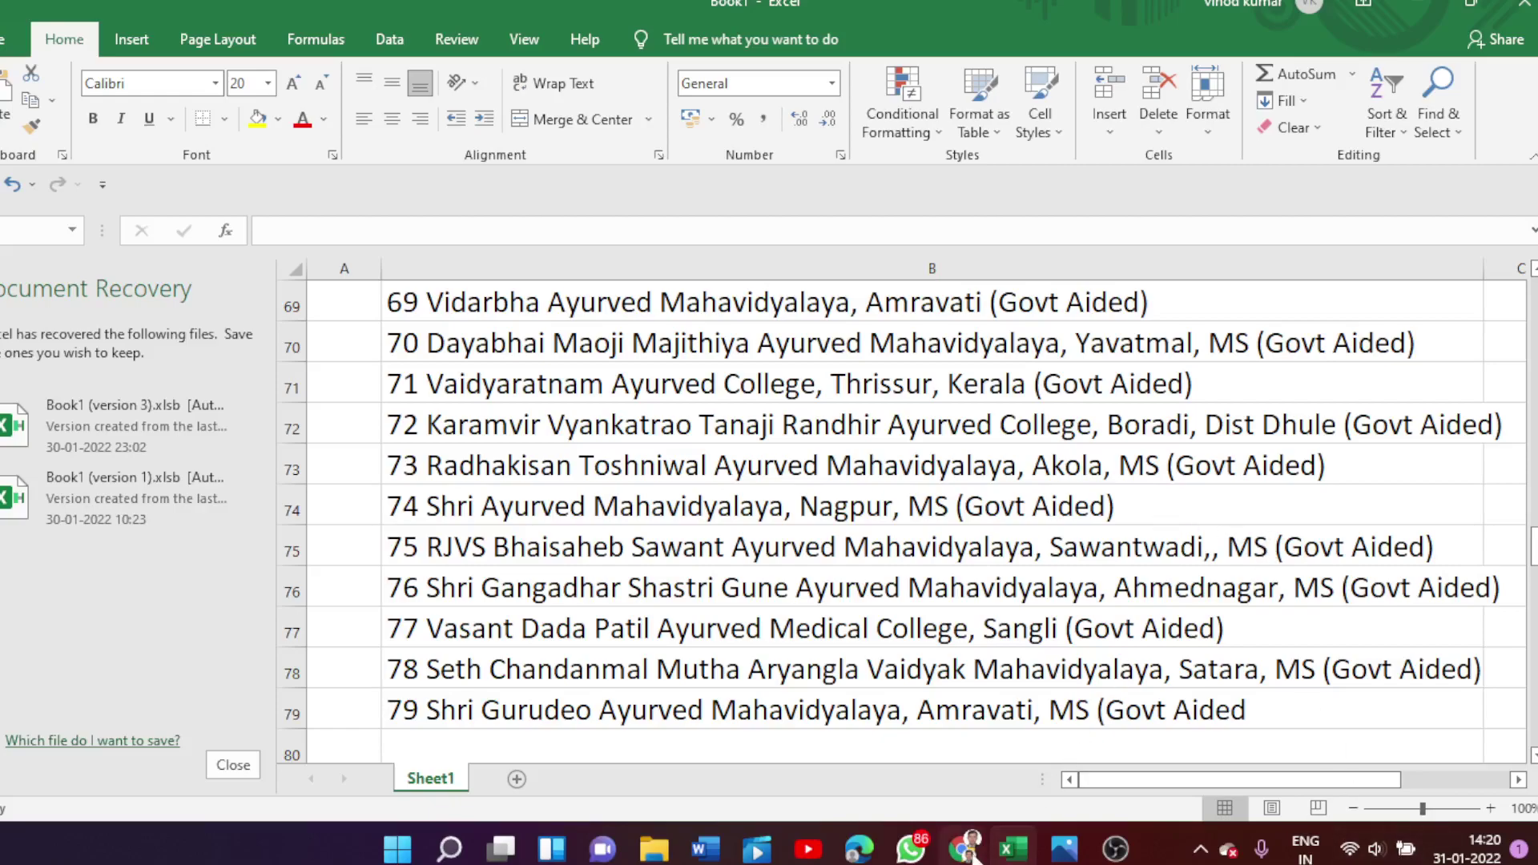
Return to the counselling page in Chrome and add the Junagarh, Varanasi (Govt. Ayurvedic College and Hospital) and JB Roy State Ayurvedic colleges to the filled choices
mouse_move(969, 854)
click(959, 737)
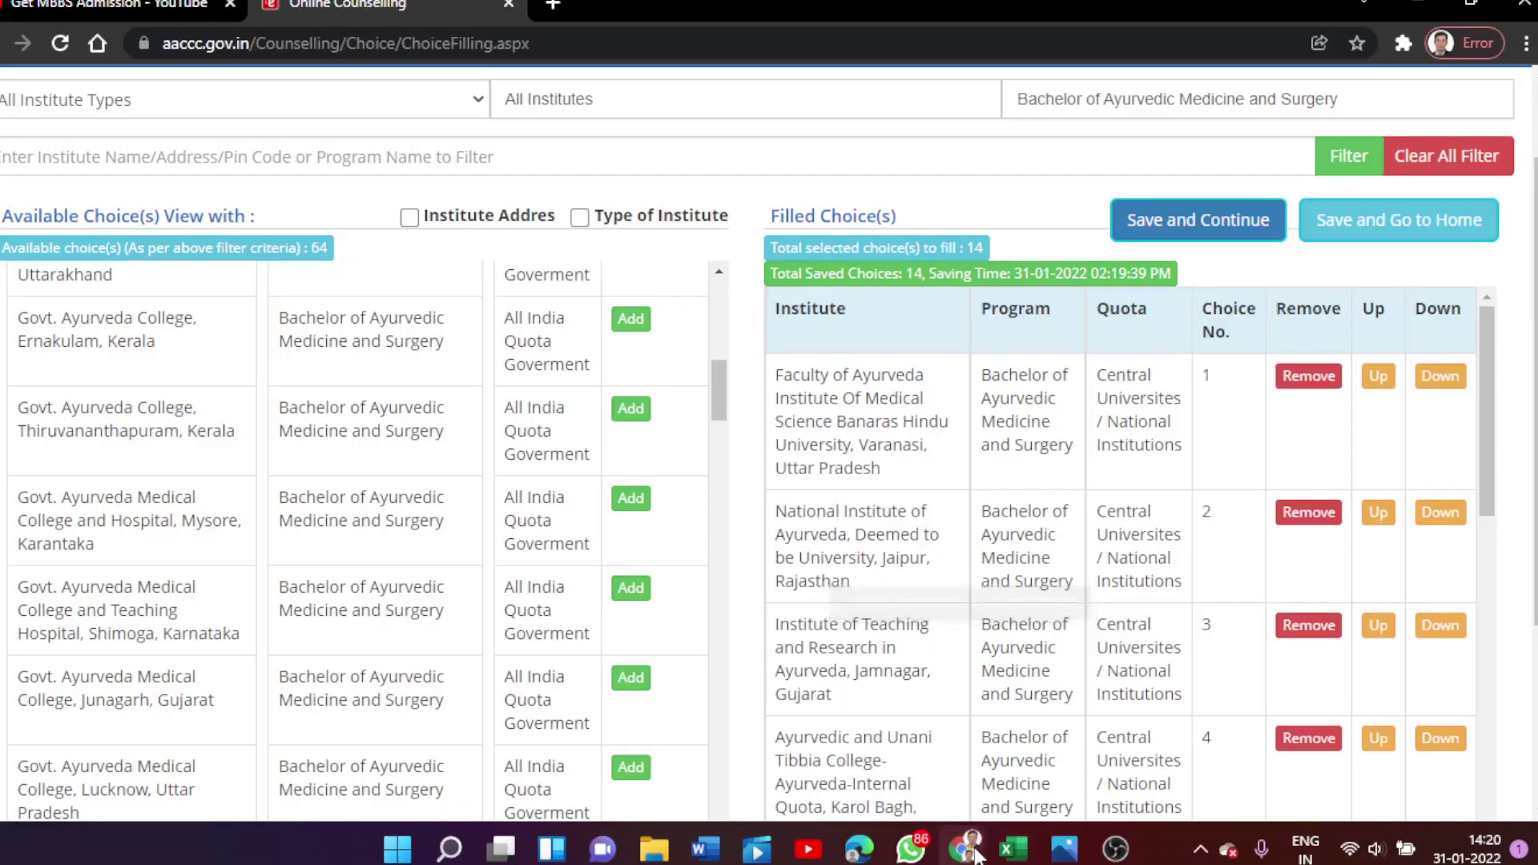
scroll(613, 585, down, 3)
click(632, 446)
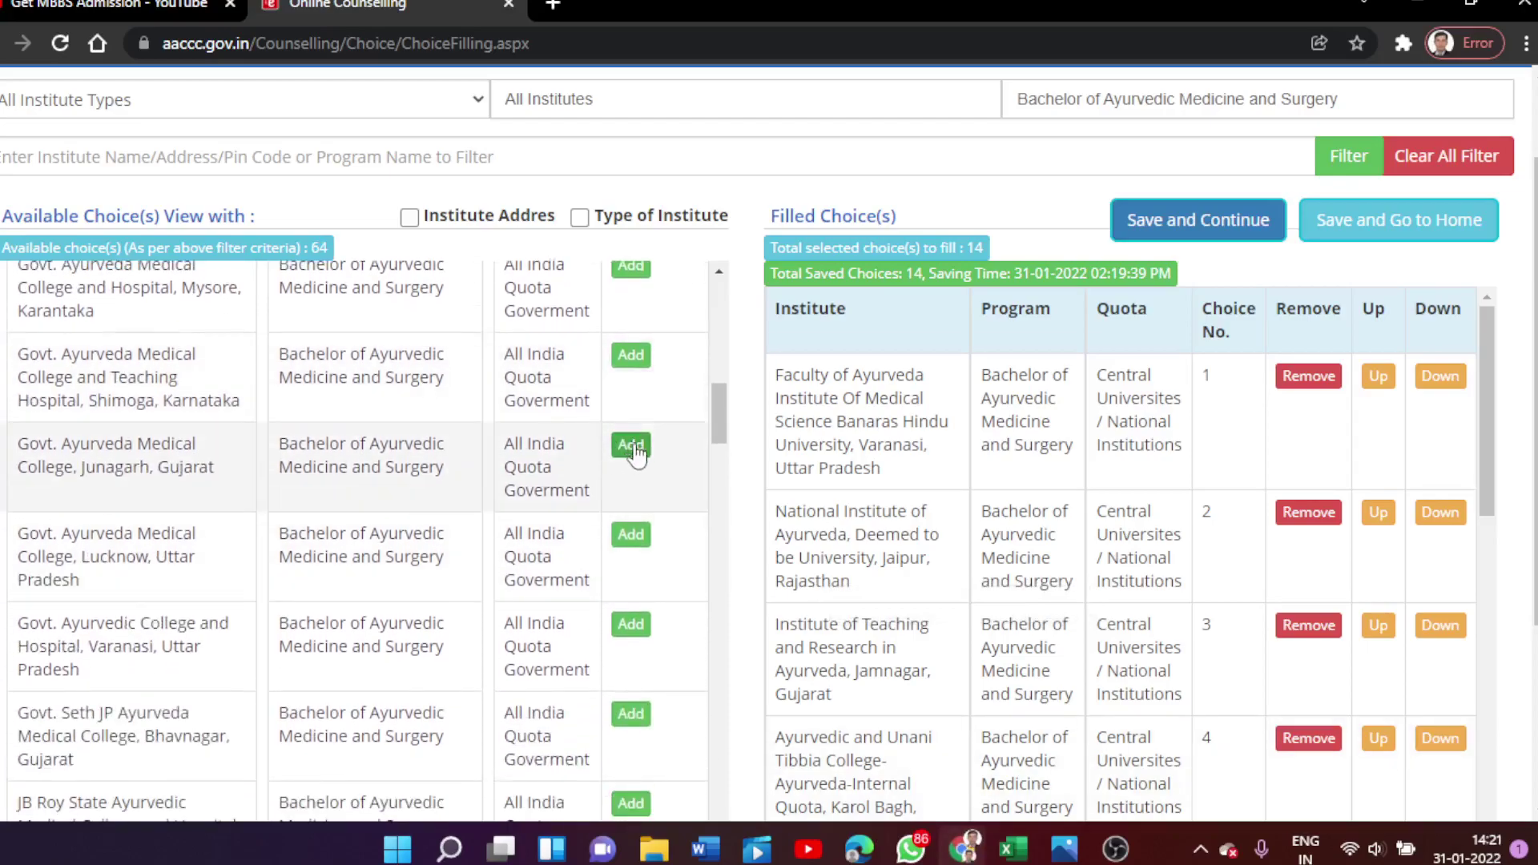
click(631, 535)
click(632, 625)
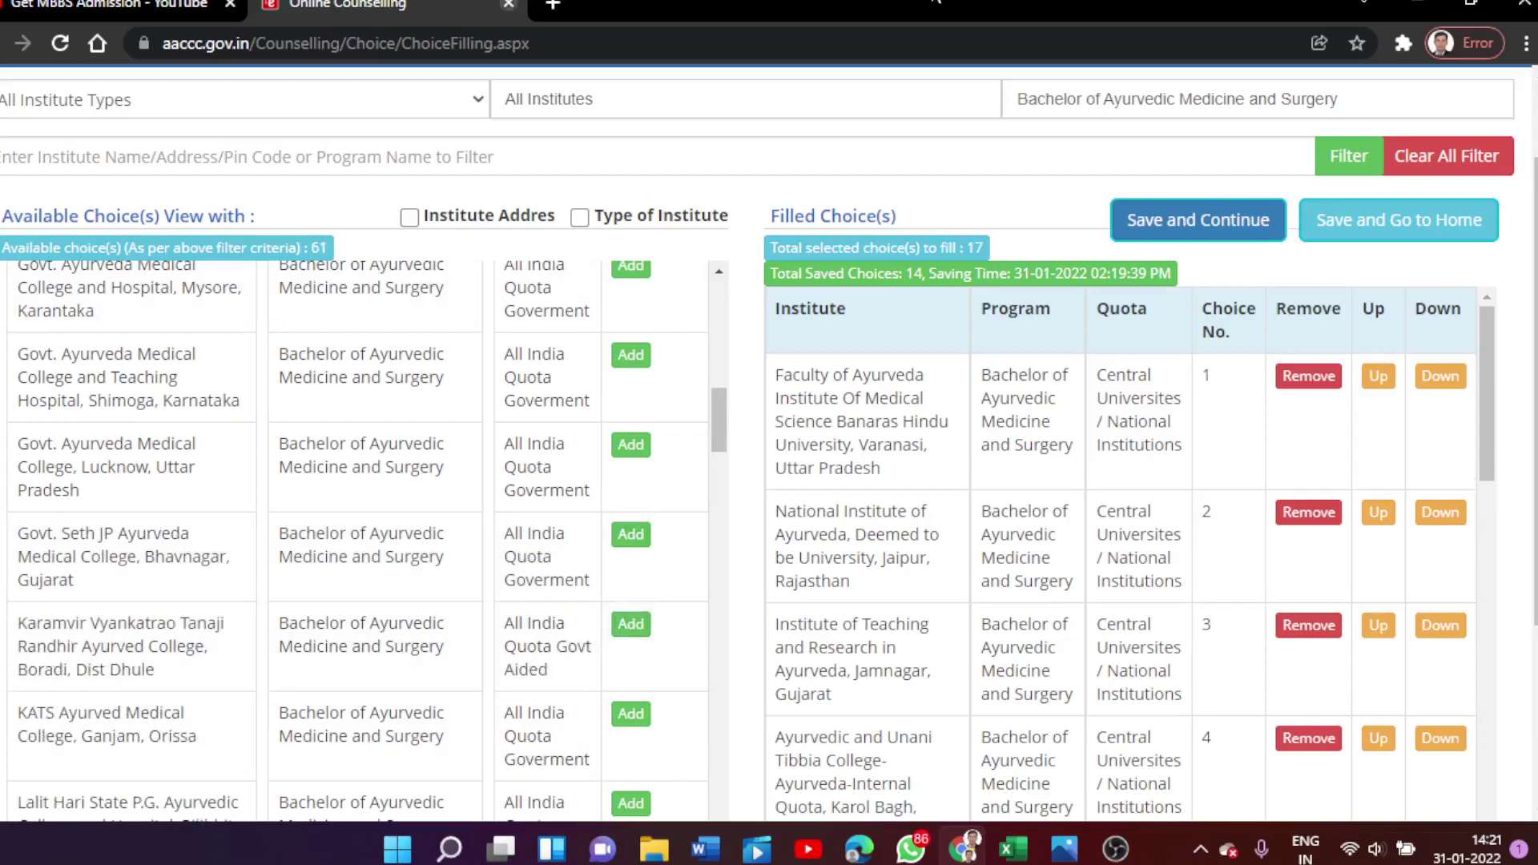
Switch to the Get MBBS Admission YouTube page and read the newest community posts through the NEET UG Round 1 expected result dates
click(135, 7)
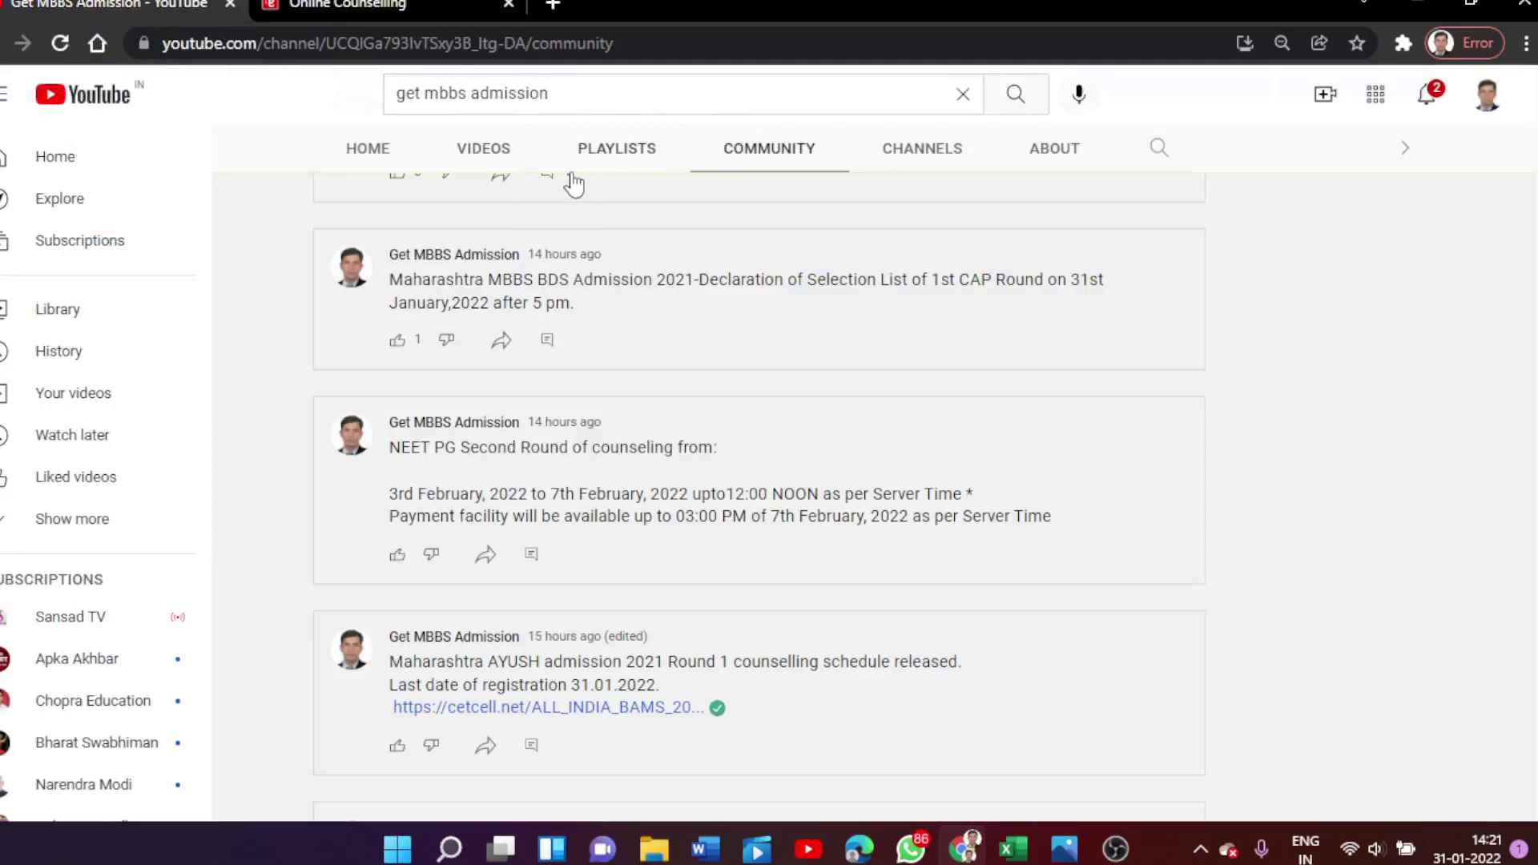
scroll(1080, 274, up, 5)
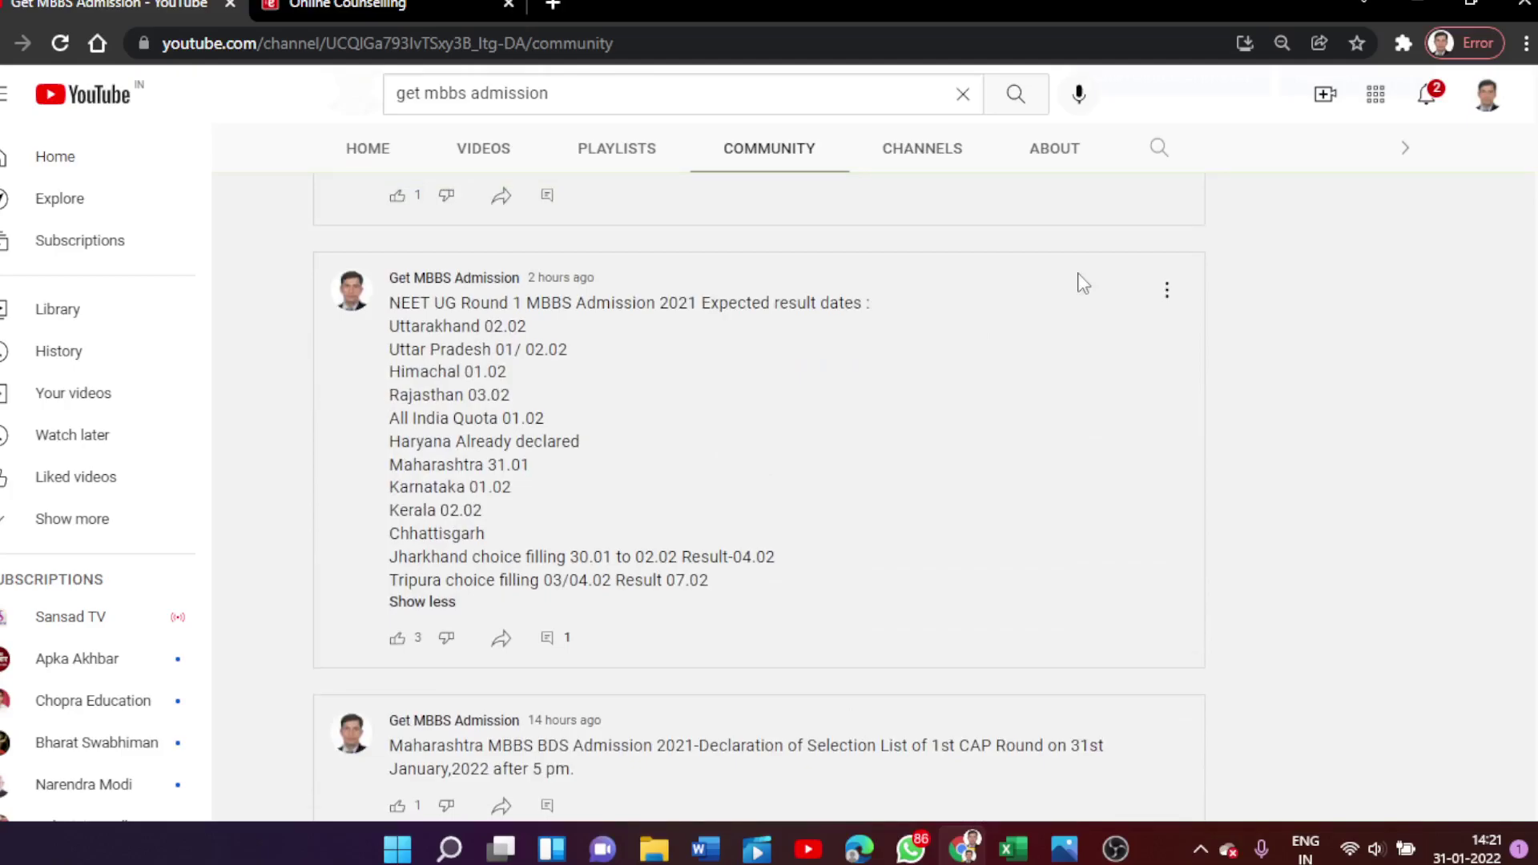
scroll(1226, 333, up, 2)
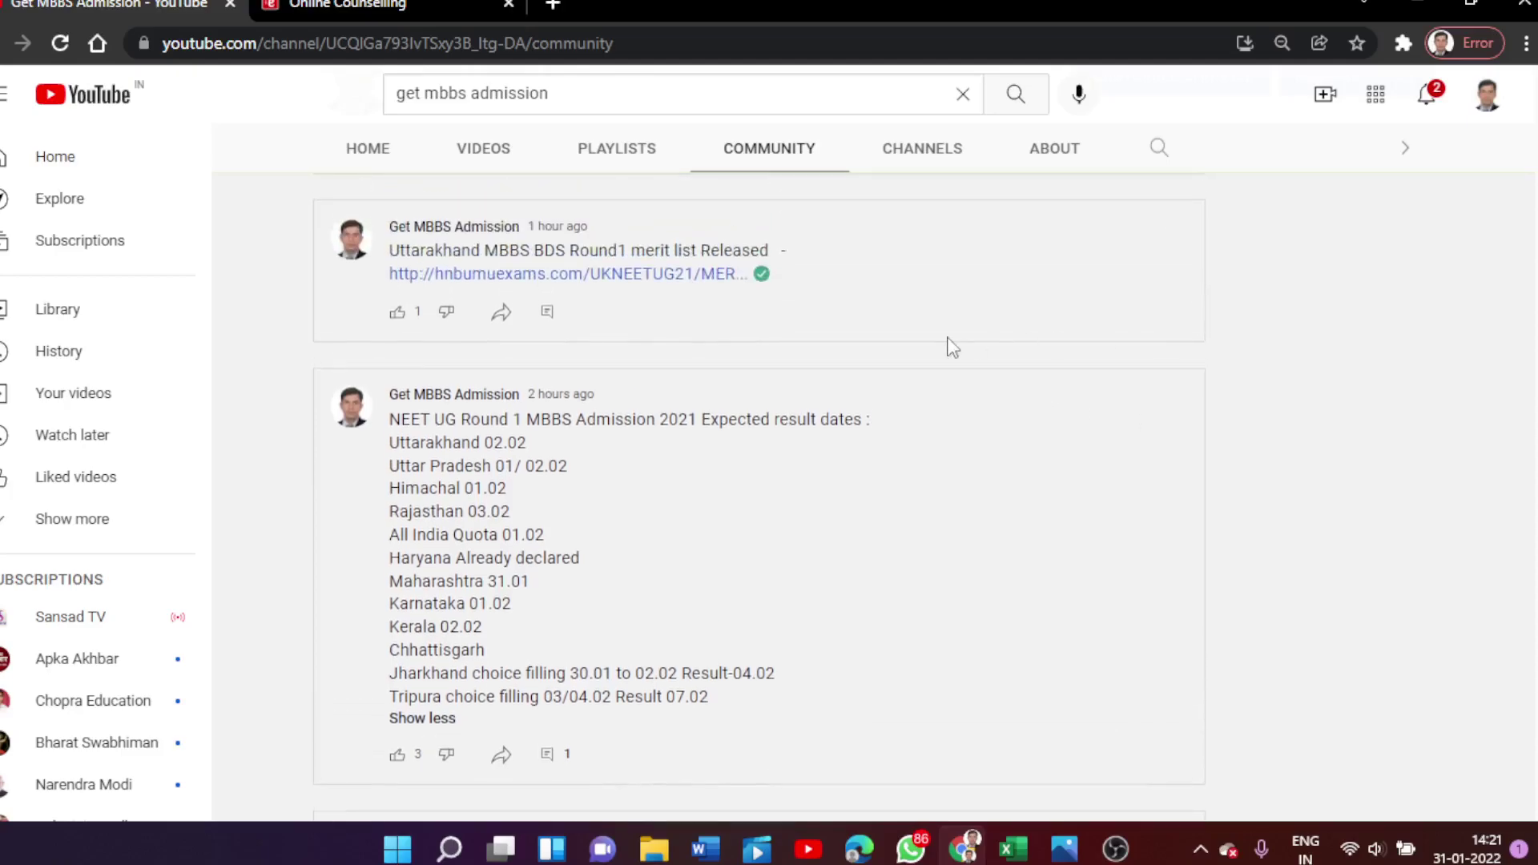
scroll(951, 346, up, 3)
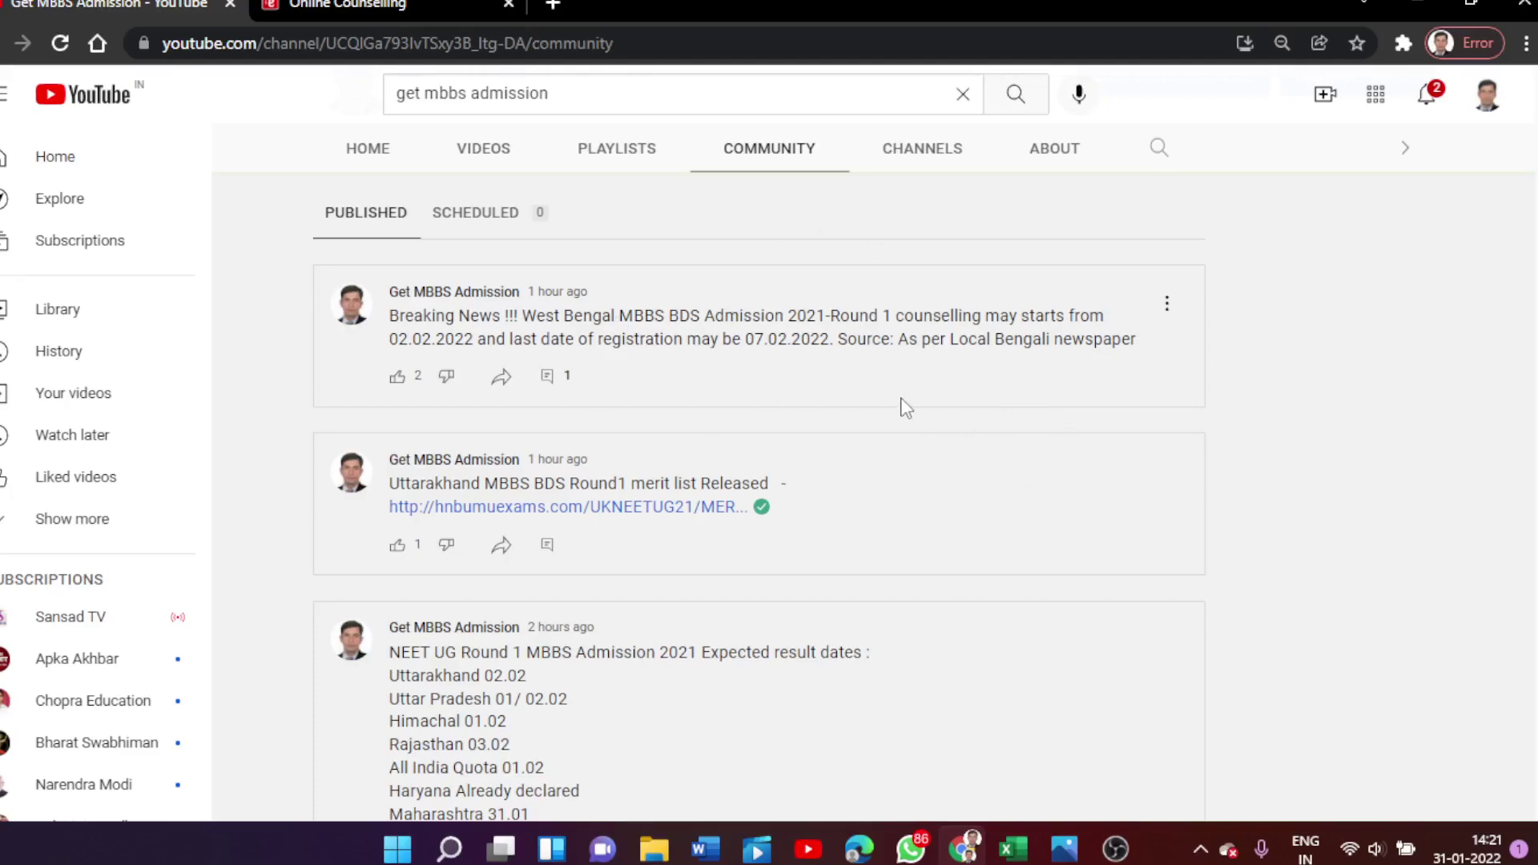
scroll(962, 380, down, 1)
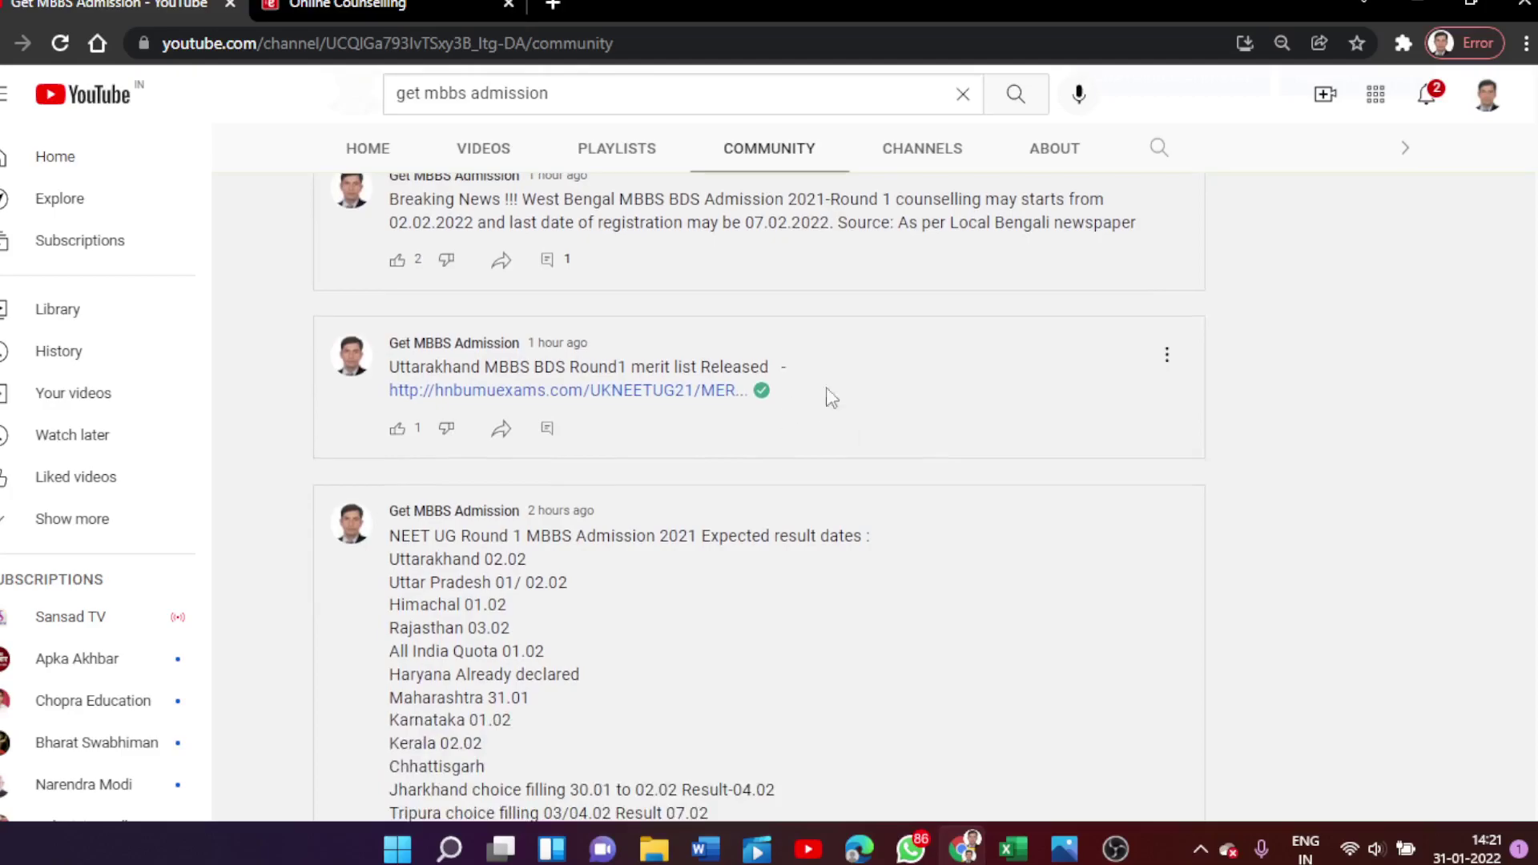
scroll(894, 373, down, 1)
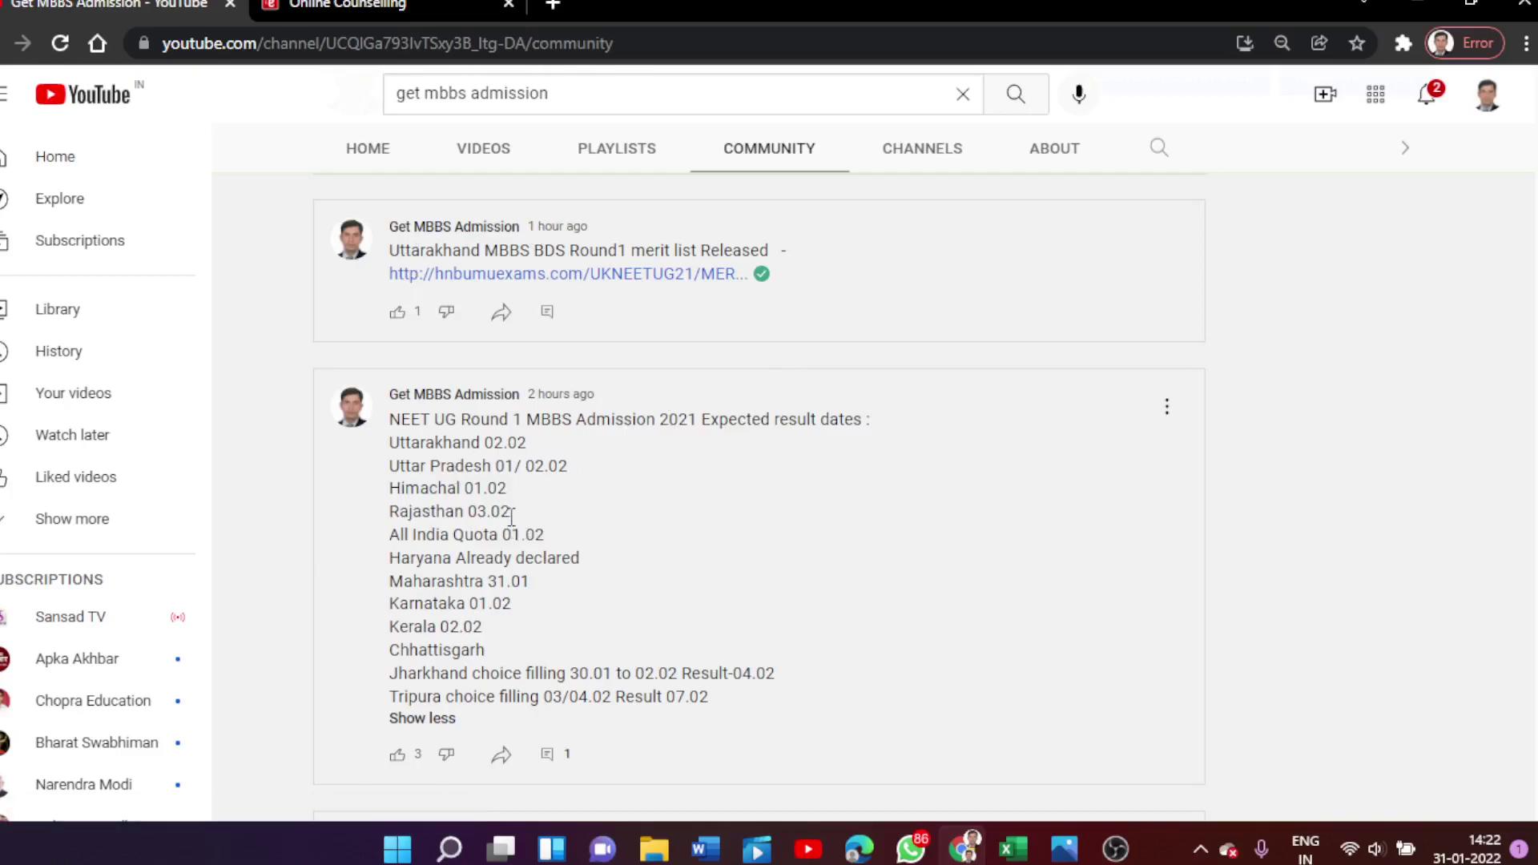
scroll(890, 400, down, 4)
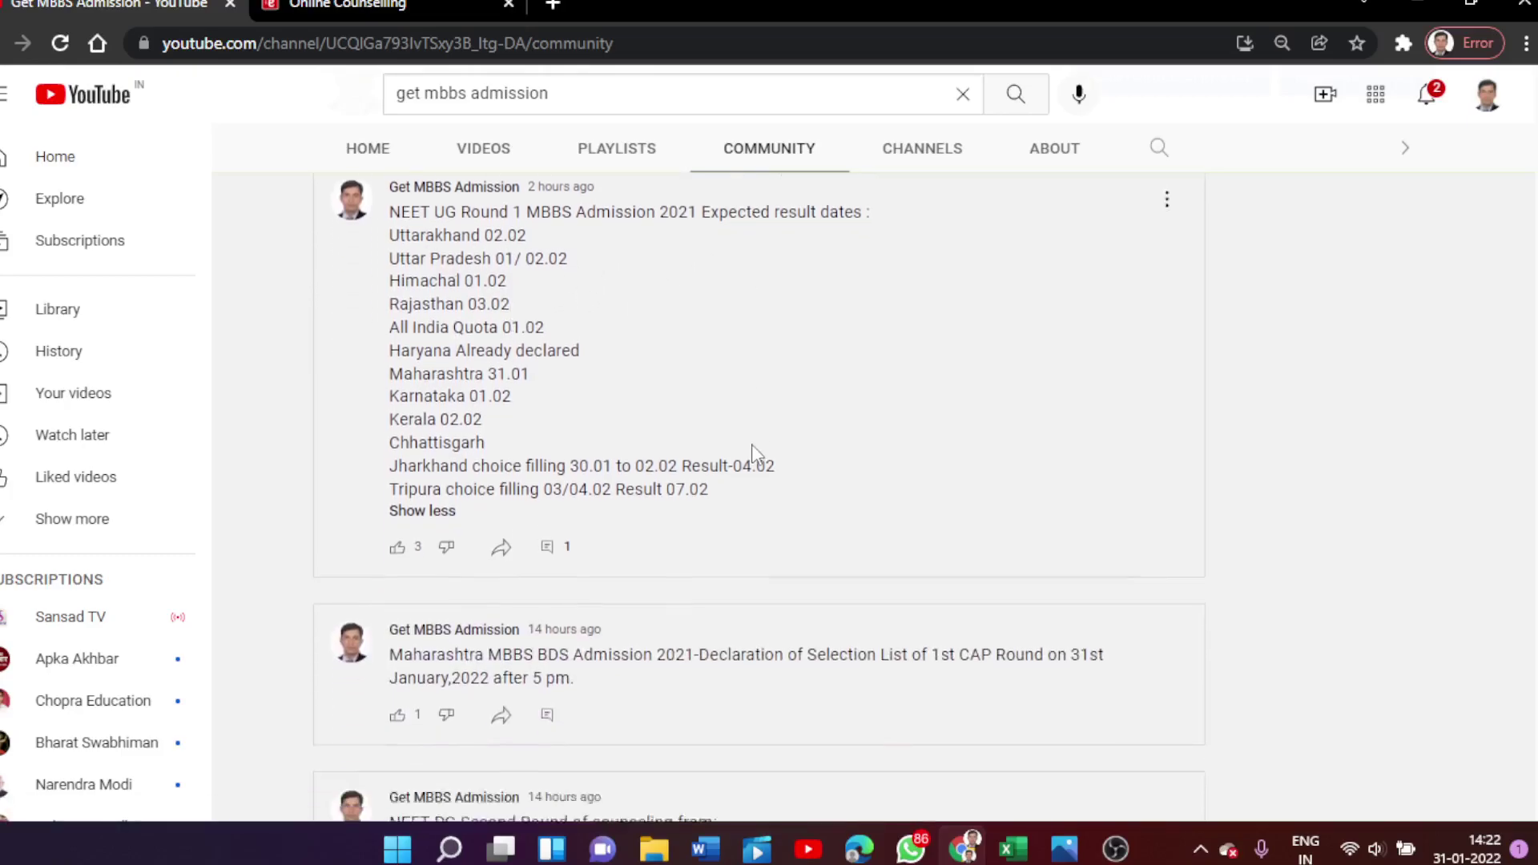
Read the older community posts on state AYUSH counselling schedules, down to the Punjab BAMS BHMS BUMS admission notice
scroll(894, 401, down, 5)
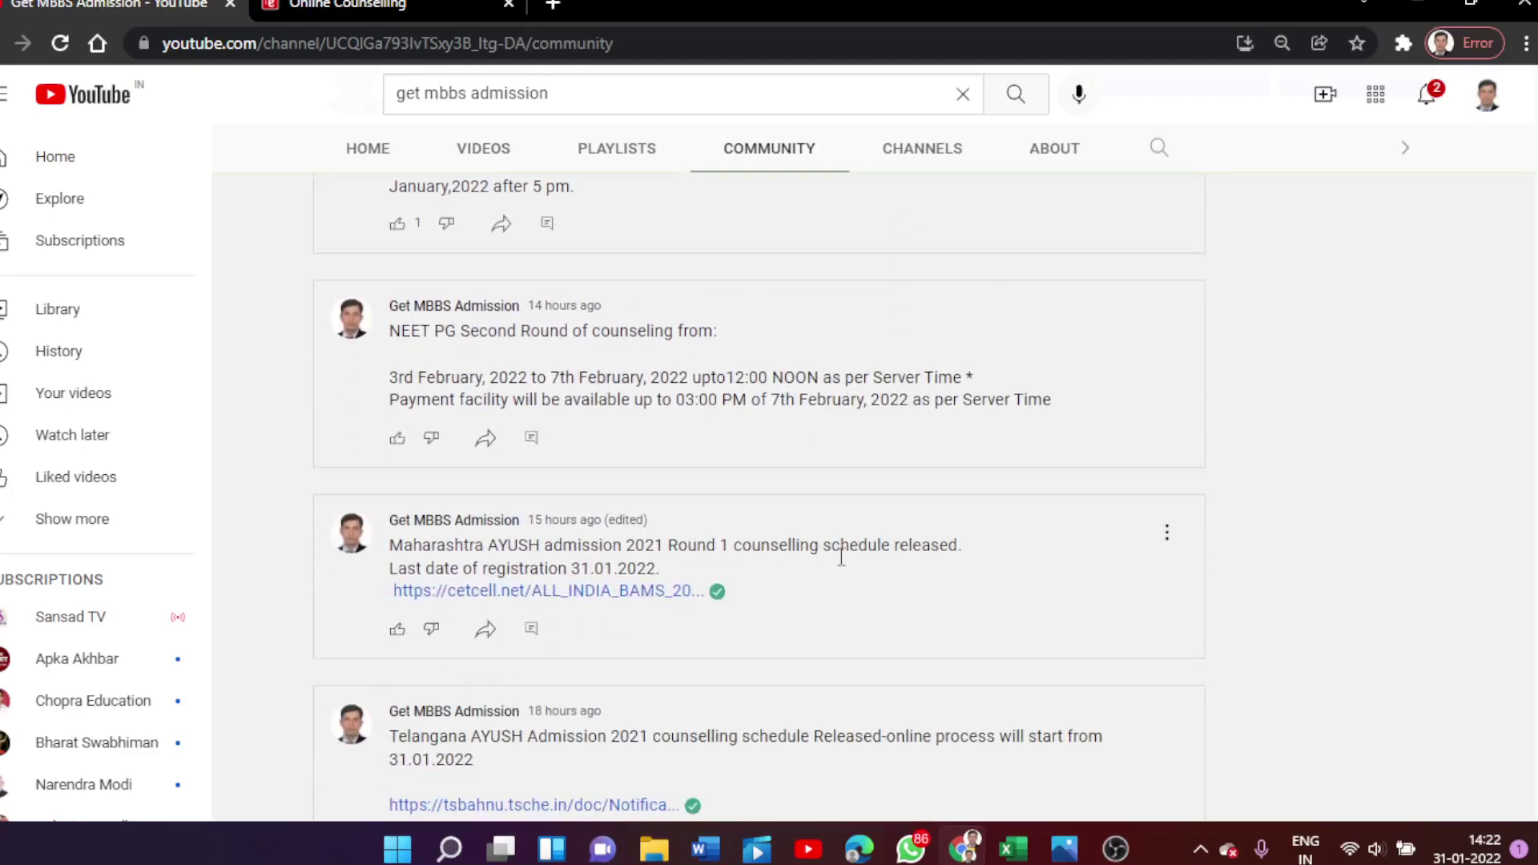
scroll(747, 539, down, 3)
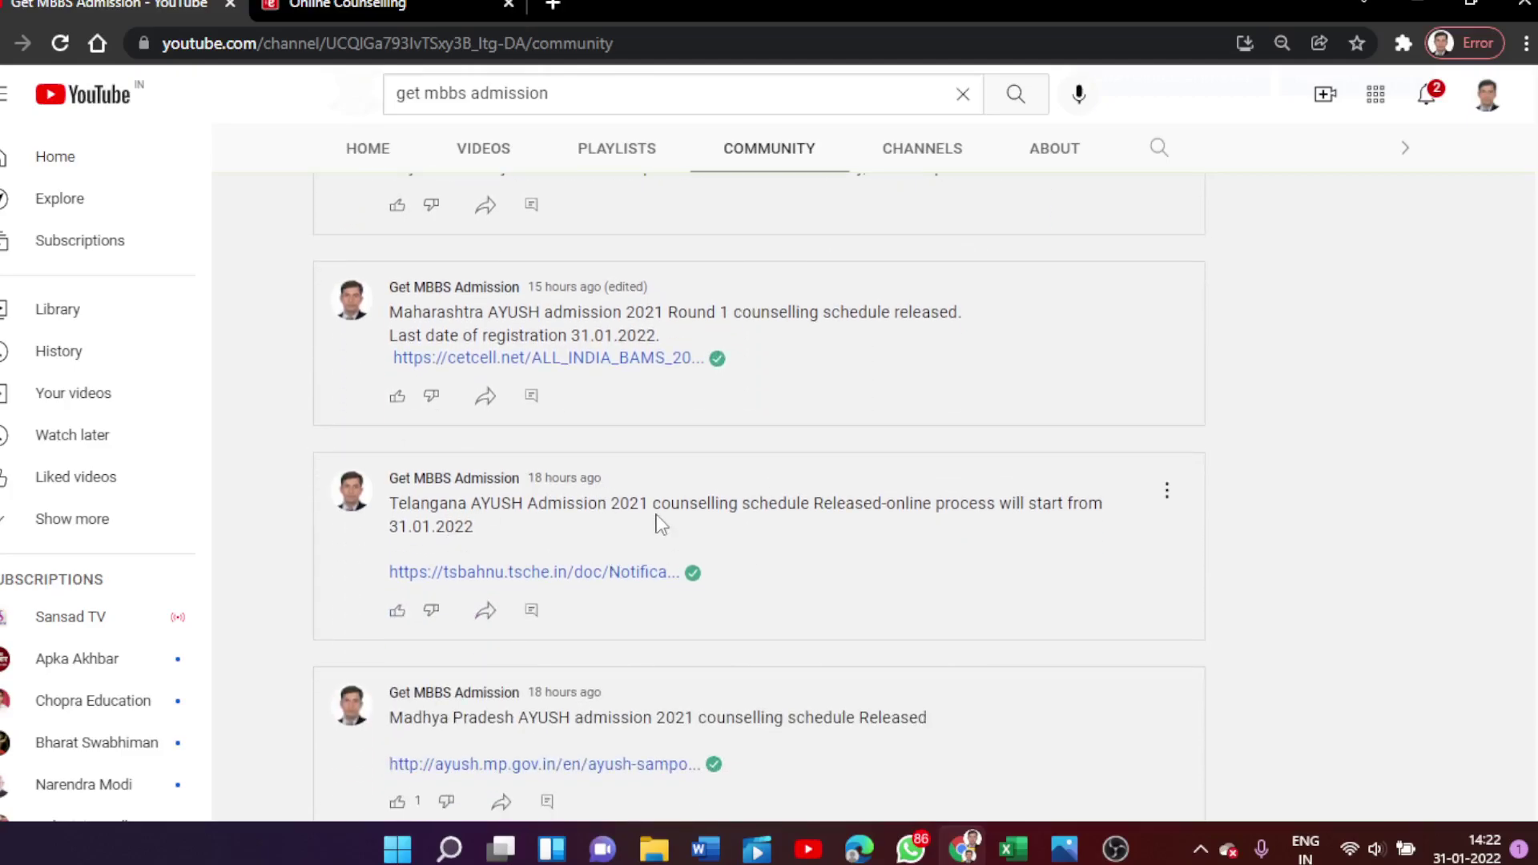
scroll(881, 465, down, 2)
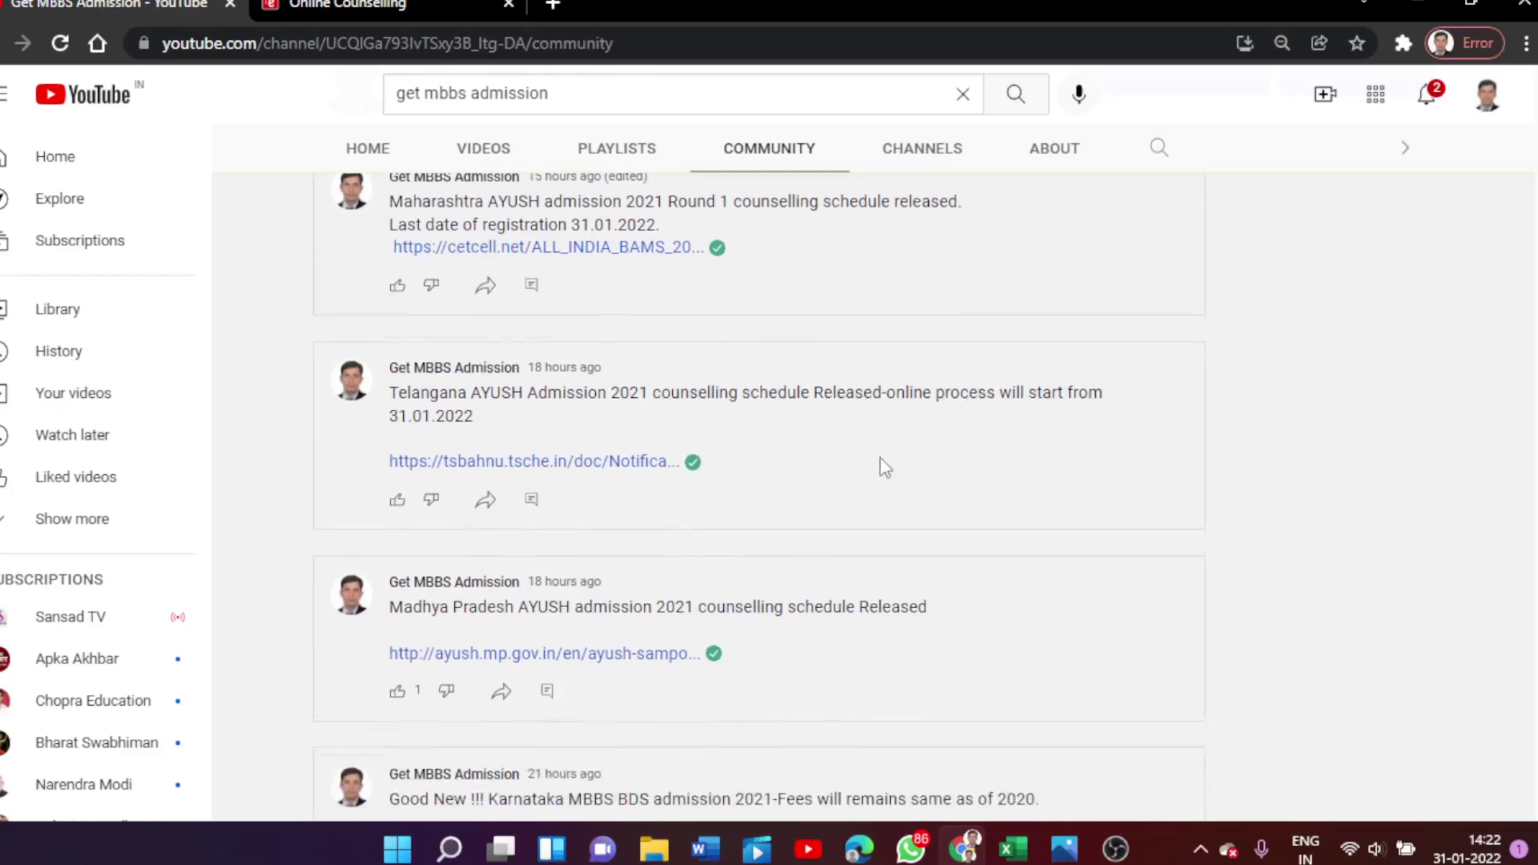
scroll(881, 464, down, 2)
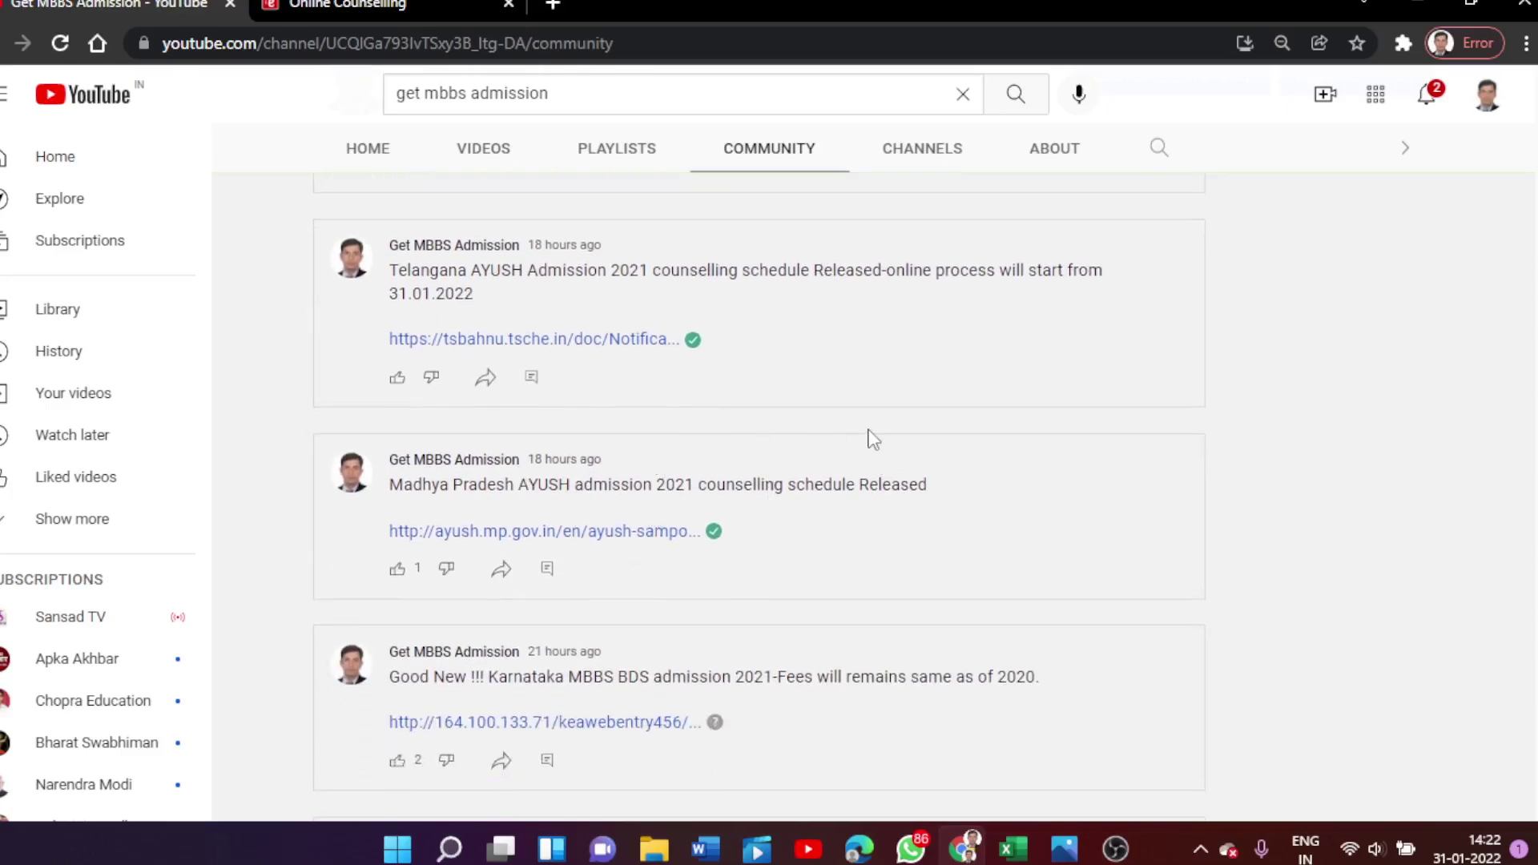
scroll(880, 416, down, 4)
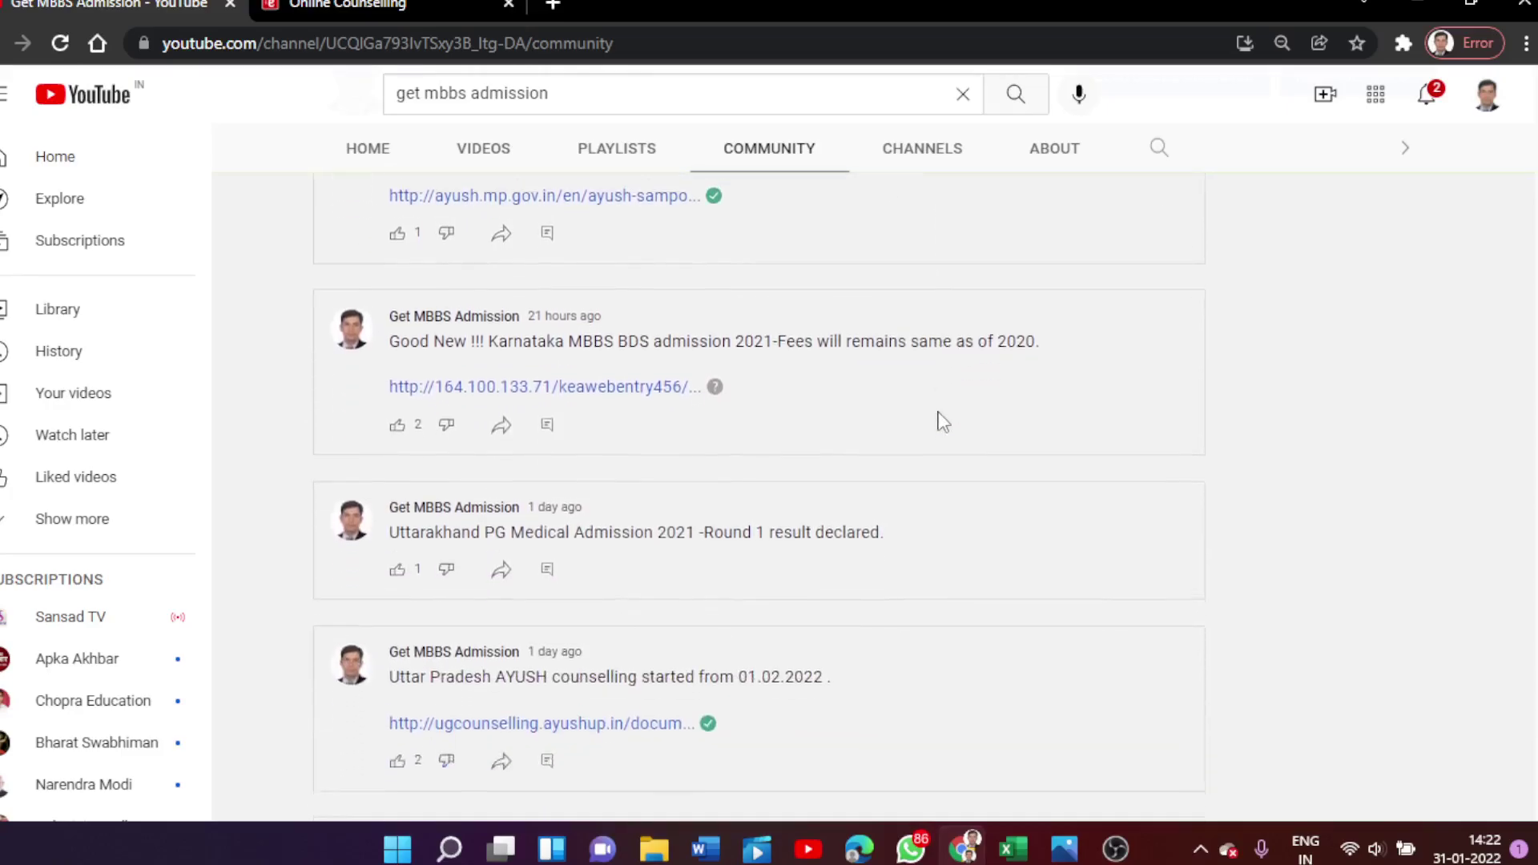
scroll(942, 433, down, 2)
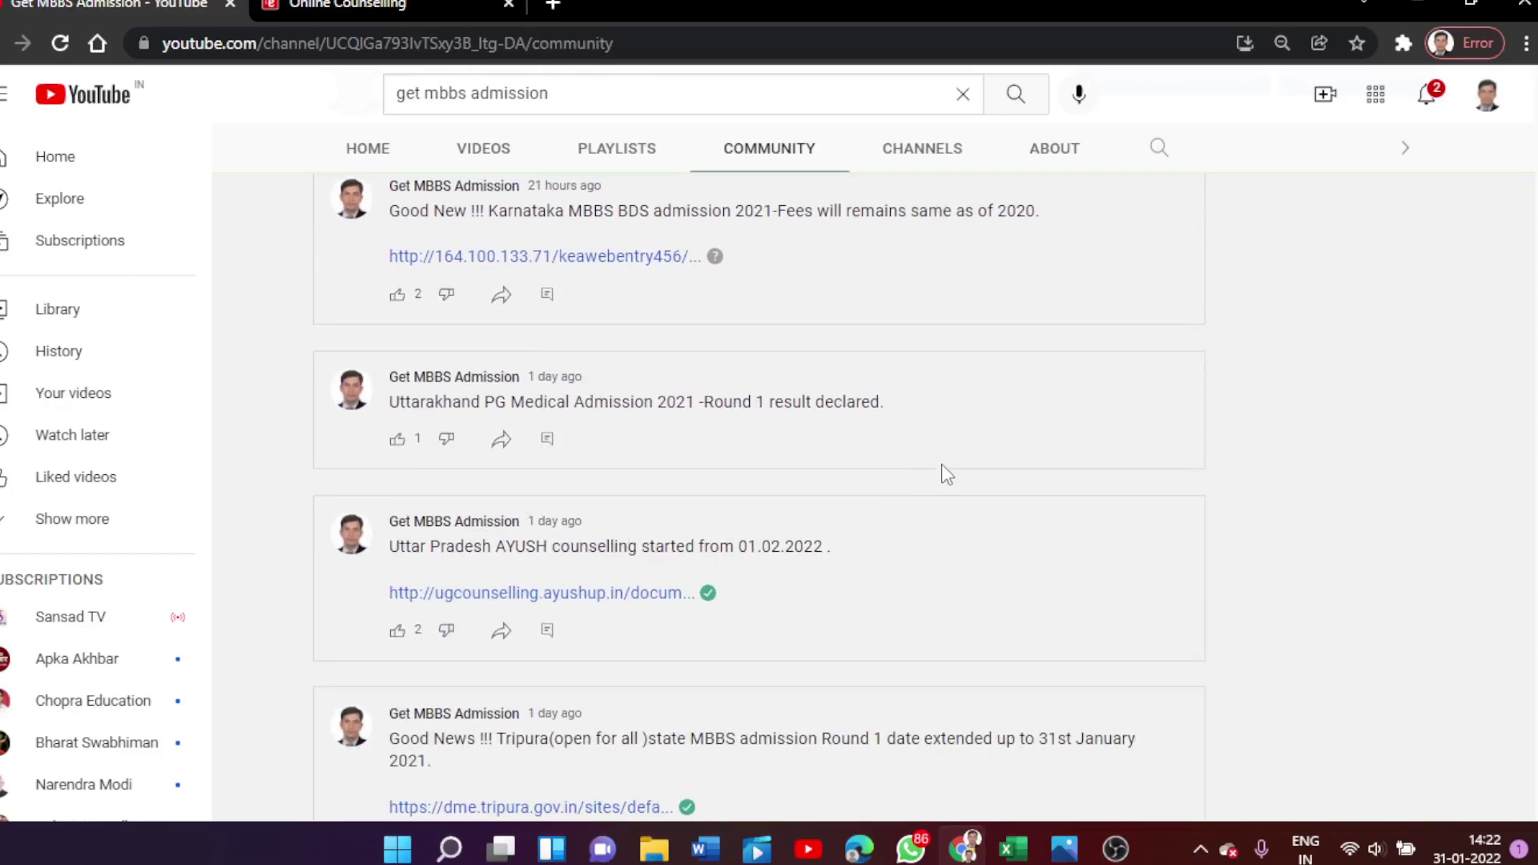
scroll(946, 475, down, 4)
scroll(942, 473, down, 4)
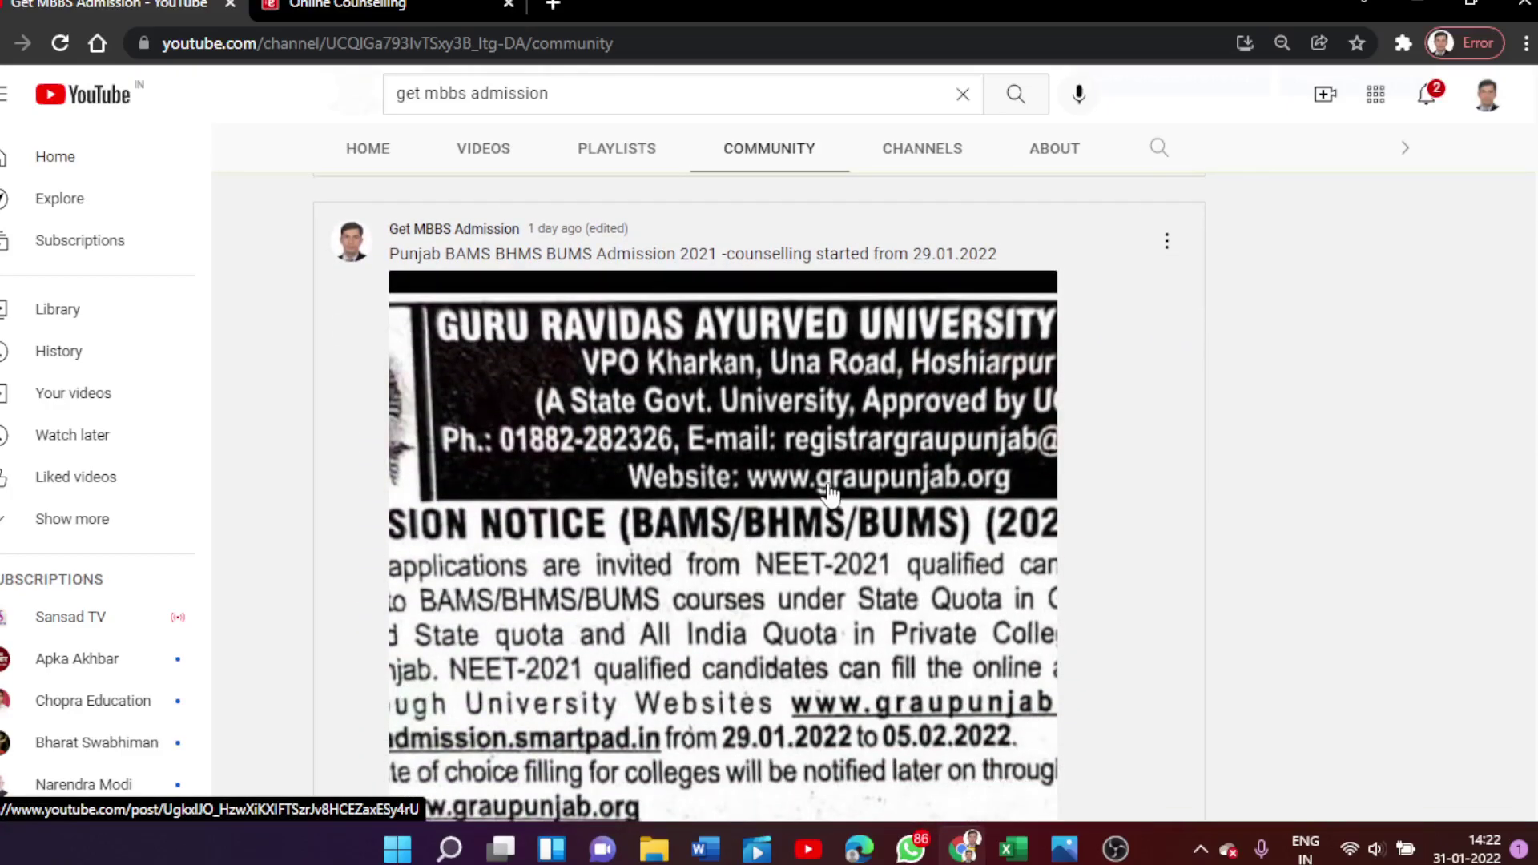
scroll(881, 481, down, 3)
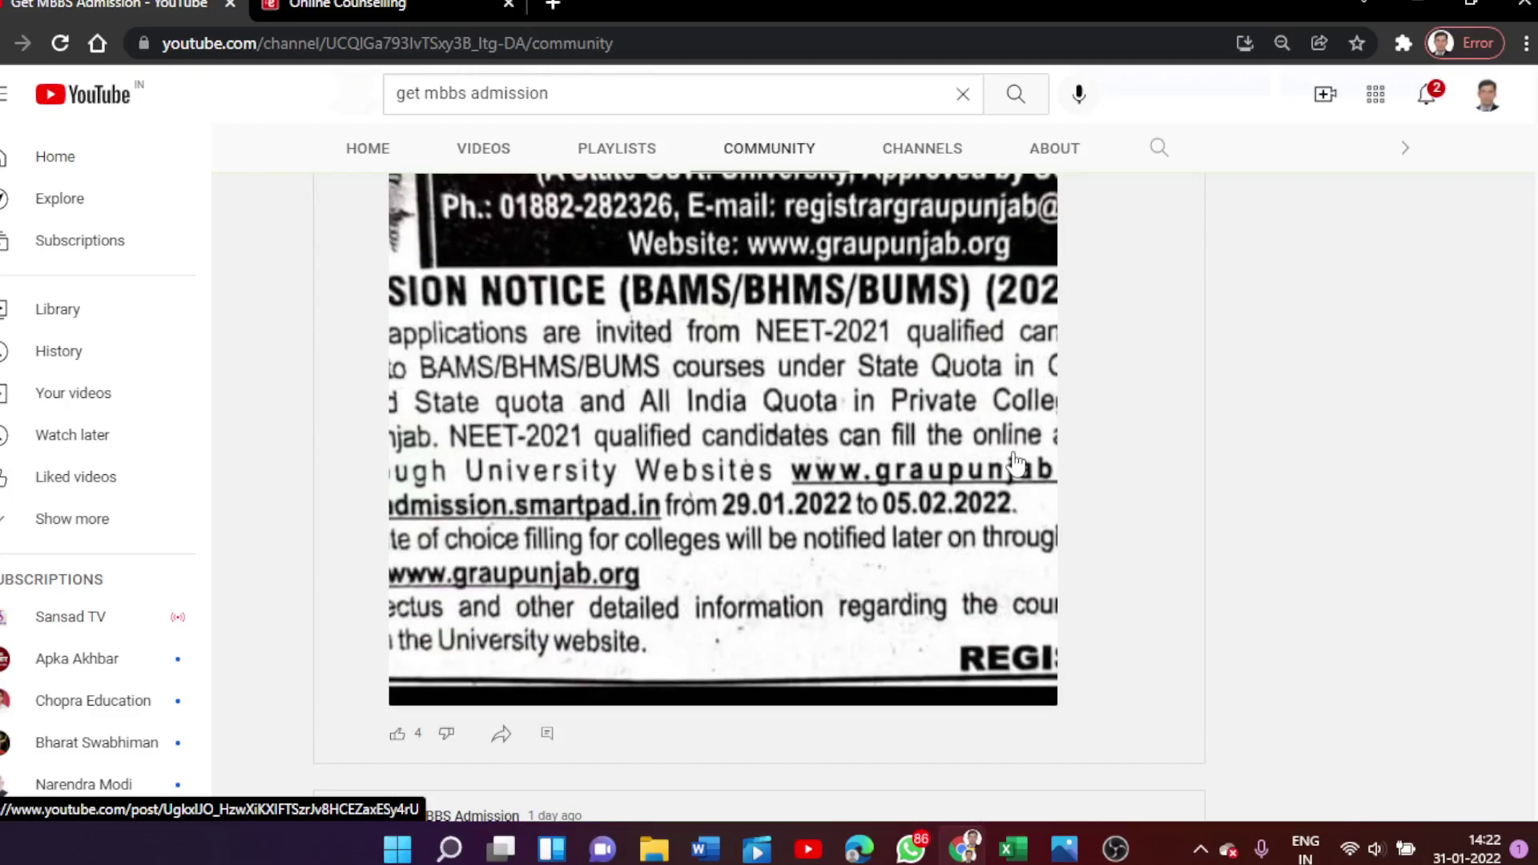
Read the community post on the revised Rajasthan MBBS BDS counselling schedule and glance at the Excel college list
scroll(1016, 464, down, 3)
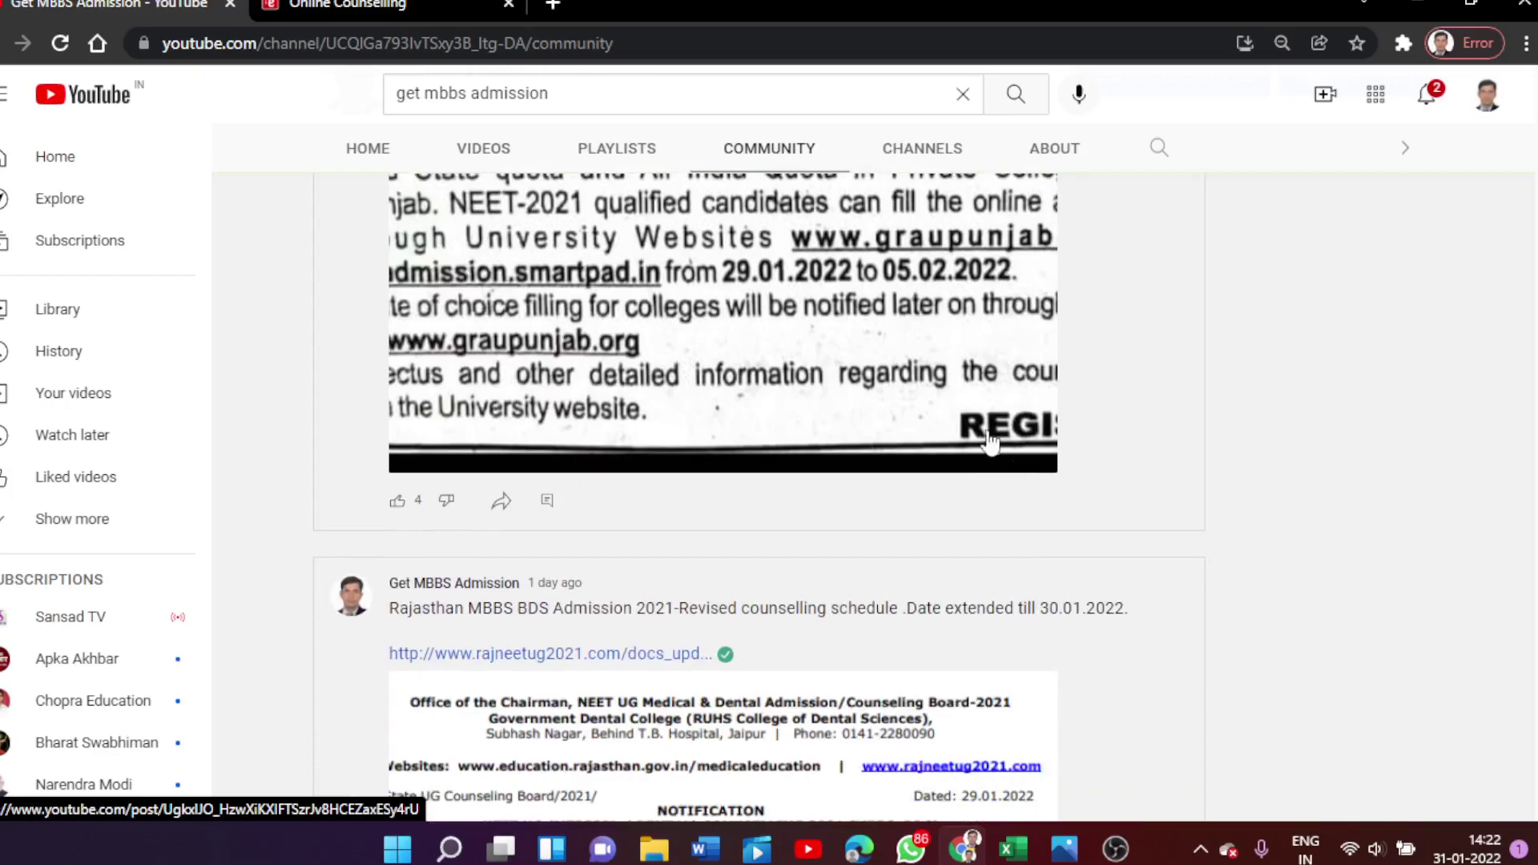
scroll(1290, 448, down, 3)
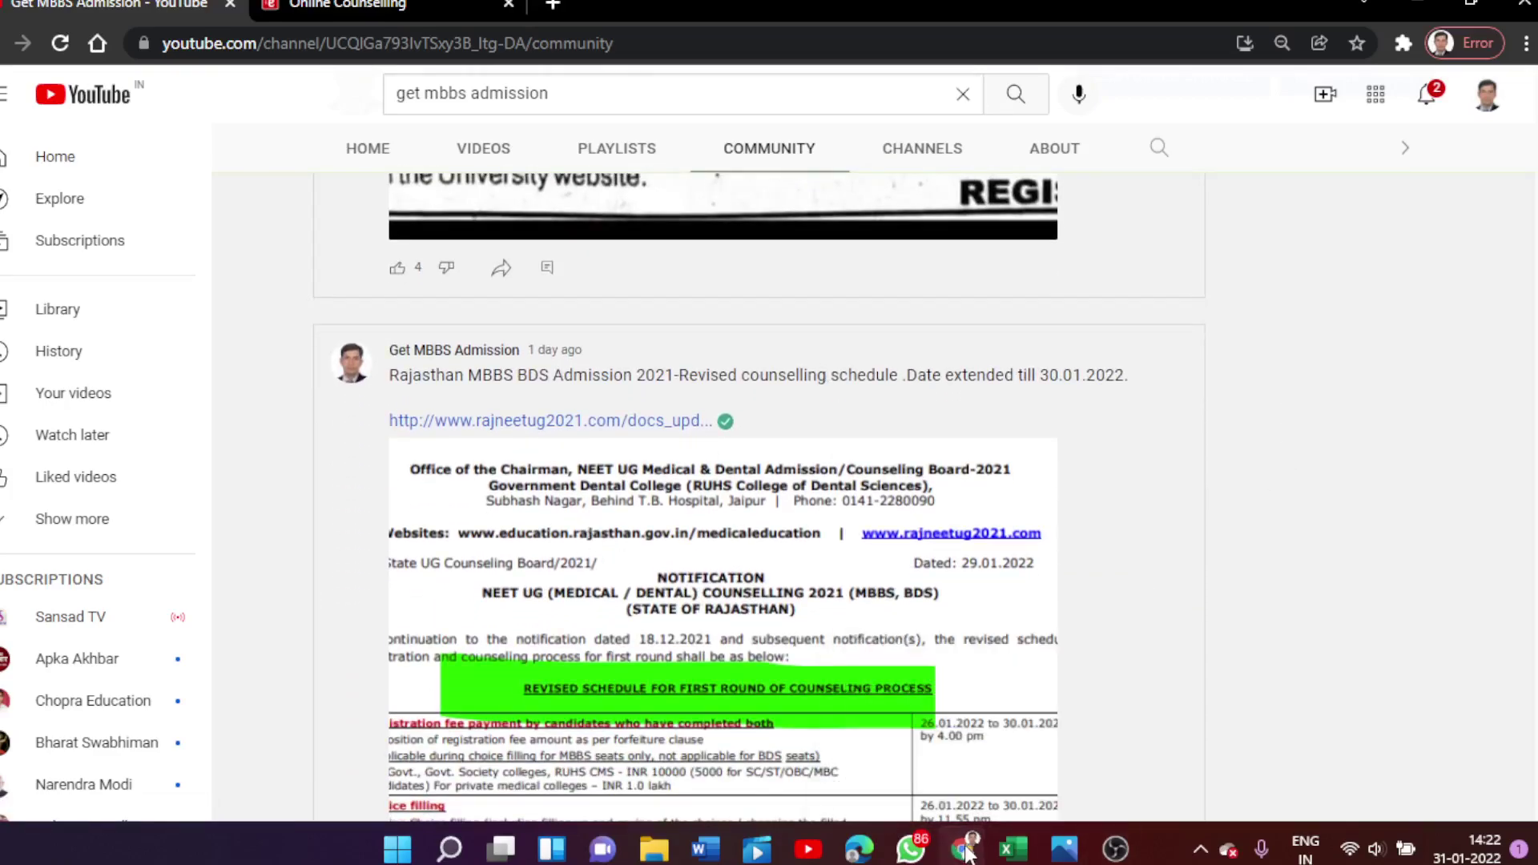
click(1013, 848)
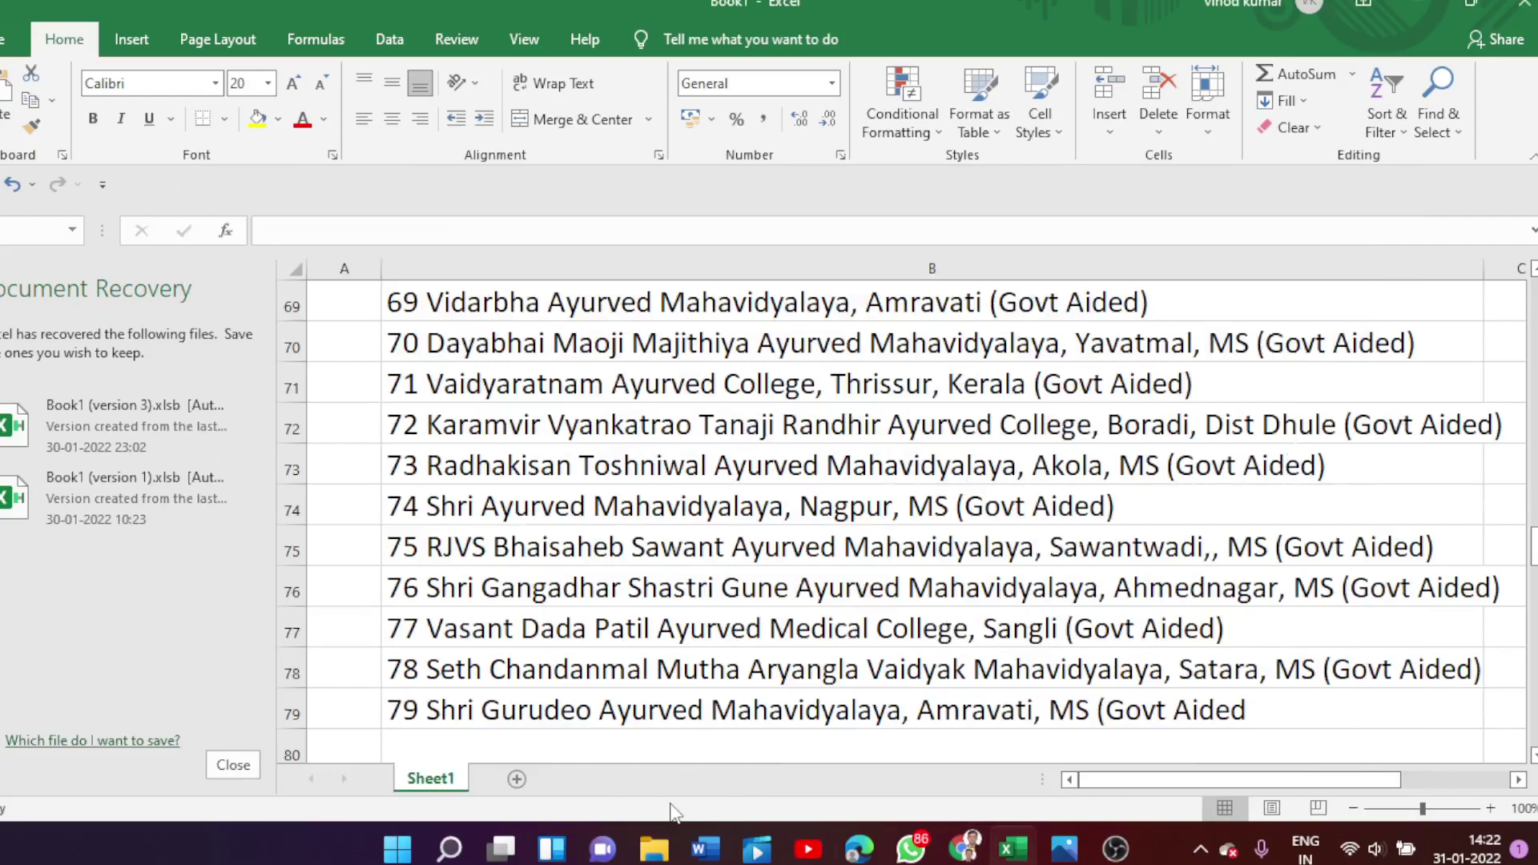
click(965, 848)
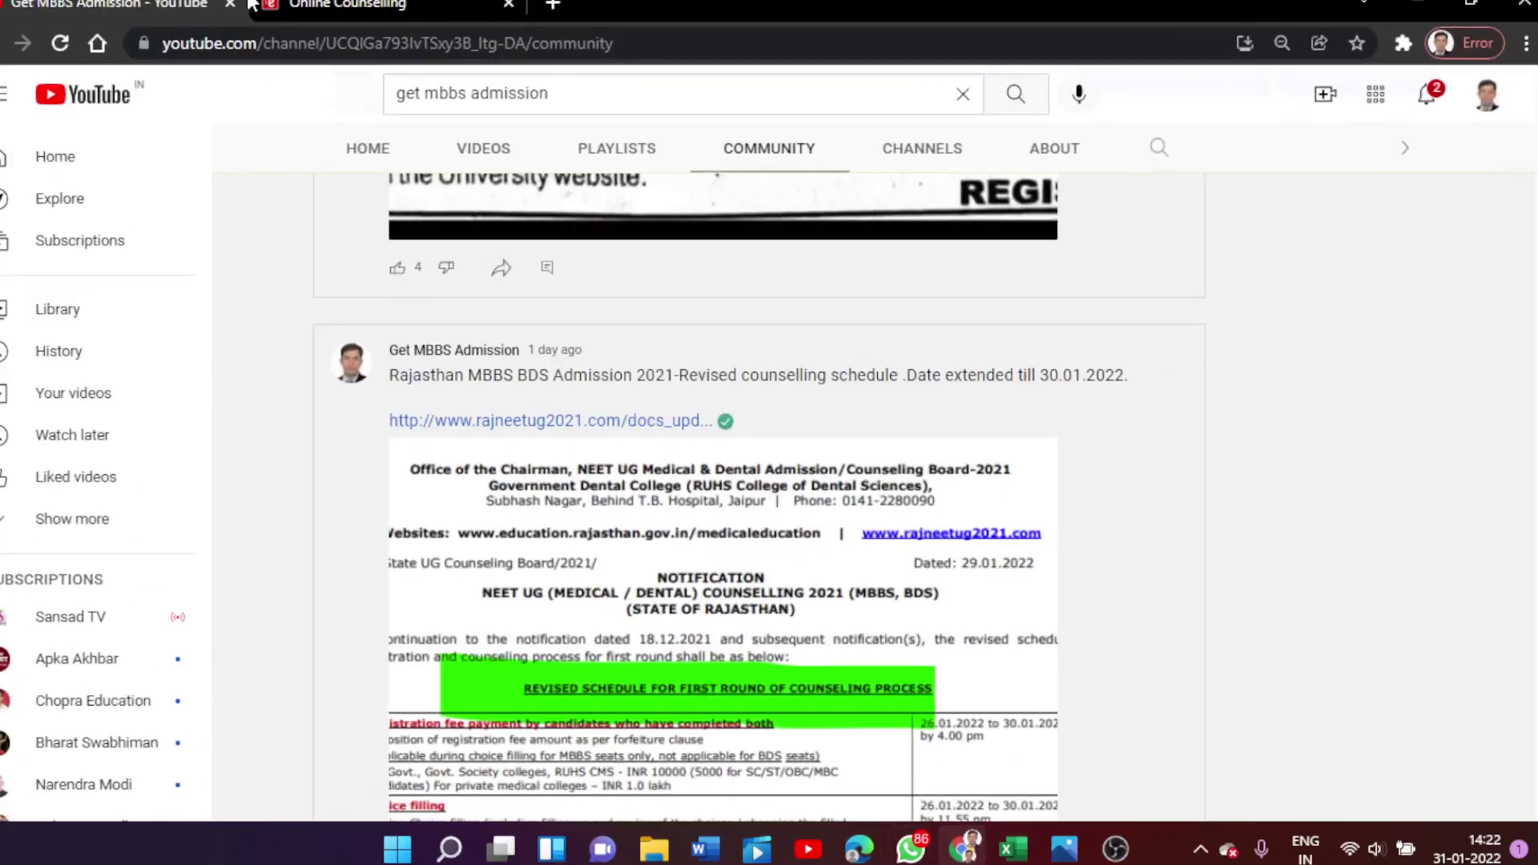
Return to the Online Counselling page, save the filled choices and close the save message
click(365, 7)
click(704, 518)
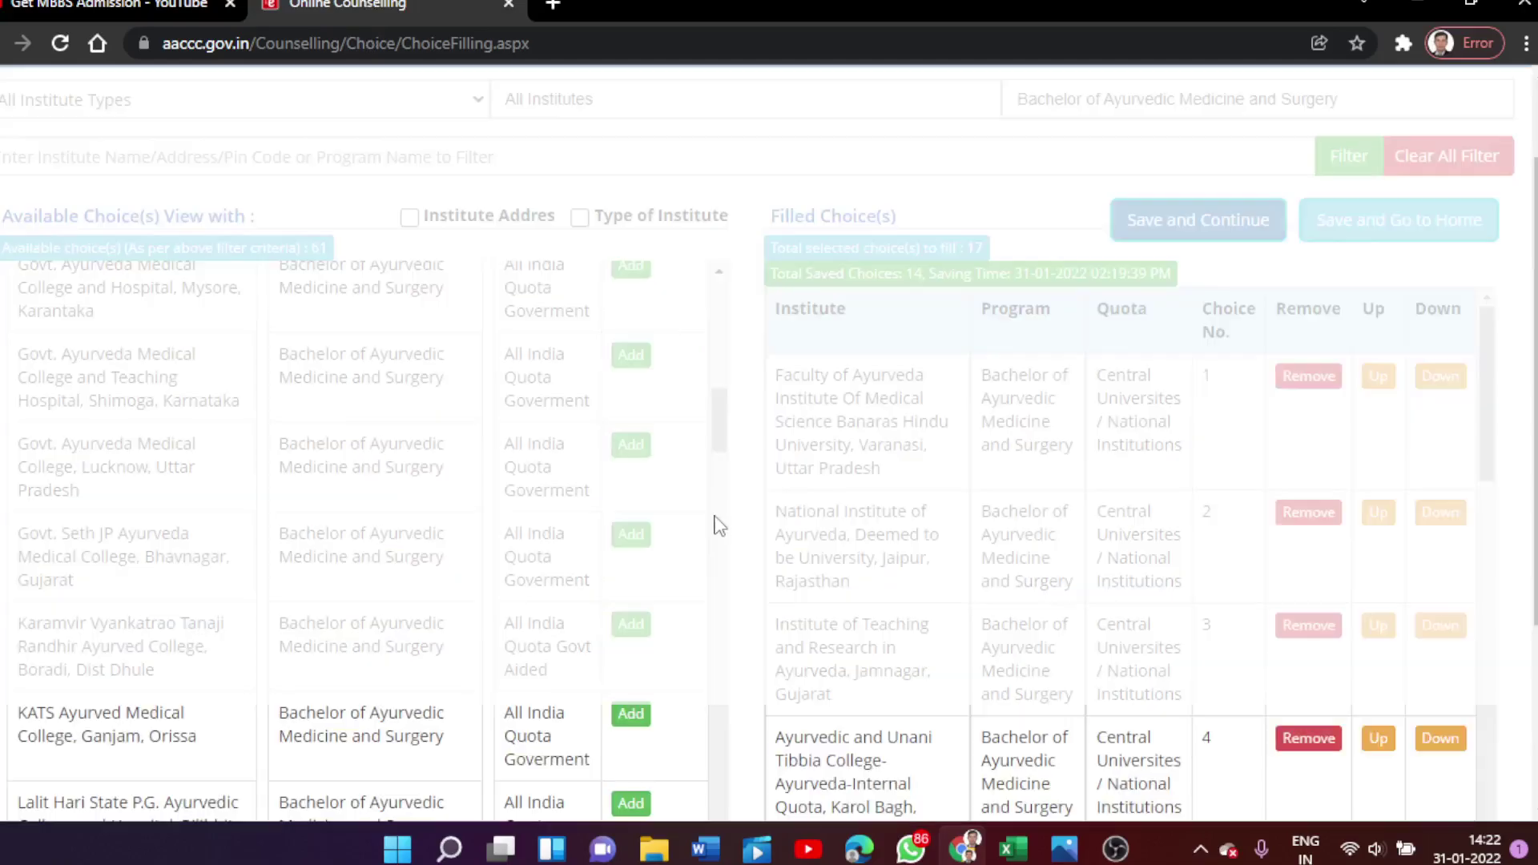
click(1093, 396)
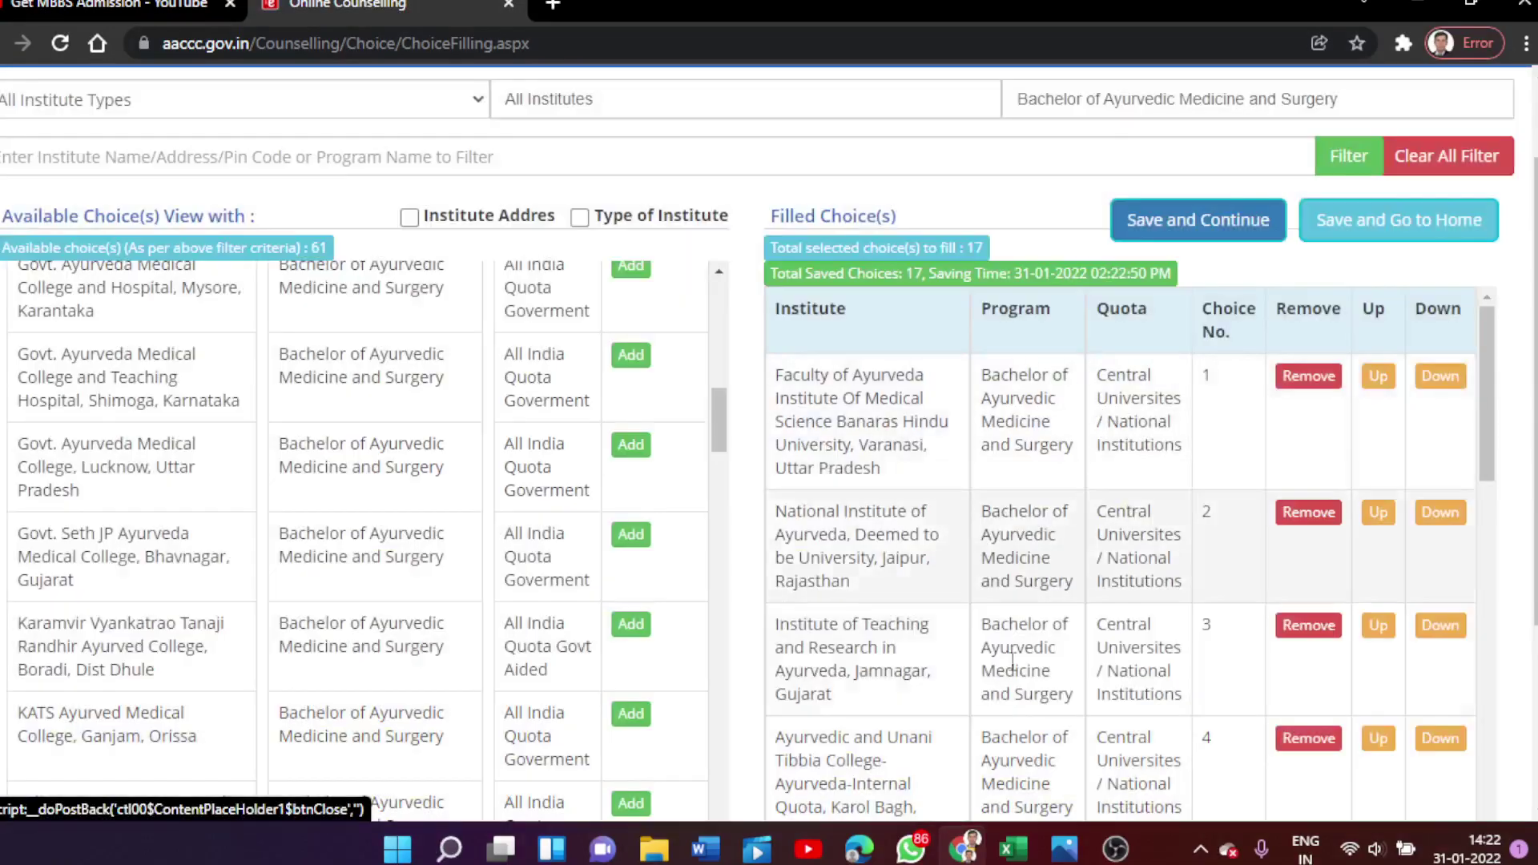
Add the Lalit Hari State P.G., Pt. Khushilal Sharma (Bhopal) and RA Podar (Mumbai) Ayurvedic colleges to the filled choices
scroll(258, 597, down, 4)
click(631, 450)
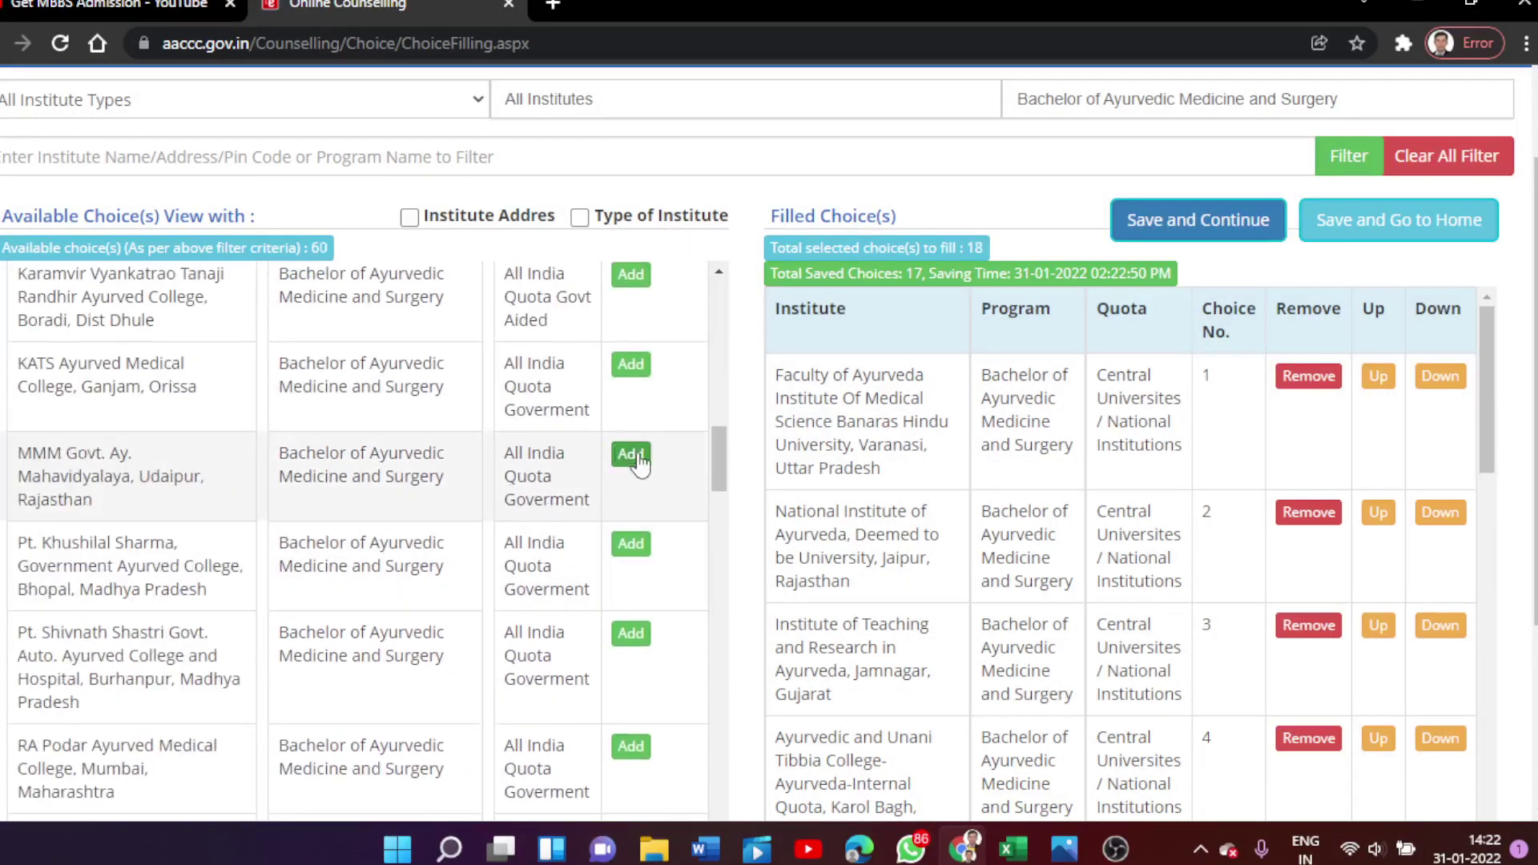
click(639, 546)
click(632, 654)
Look through the remaining available Ayurvedic colleges and display the available program filter options
scroll(426, 560, up, 10)
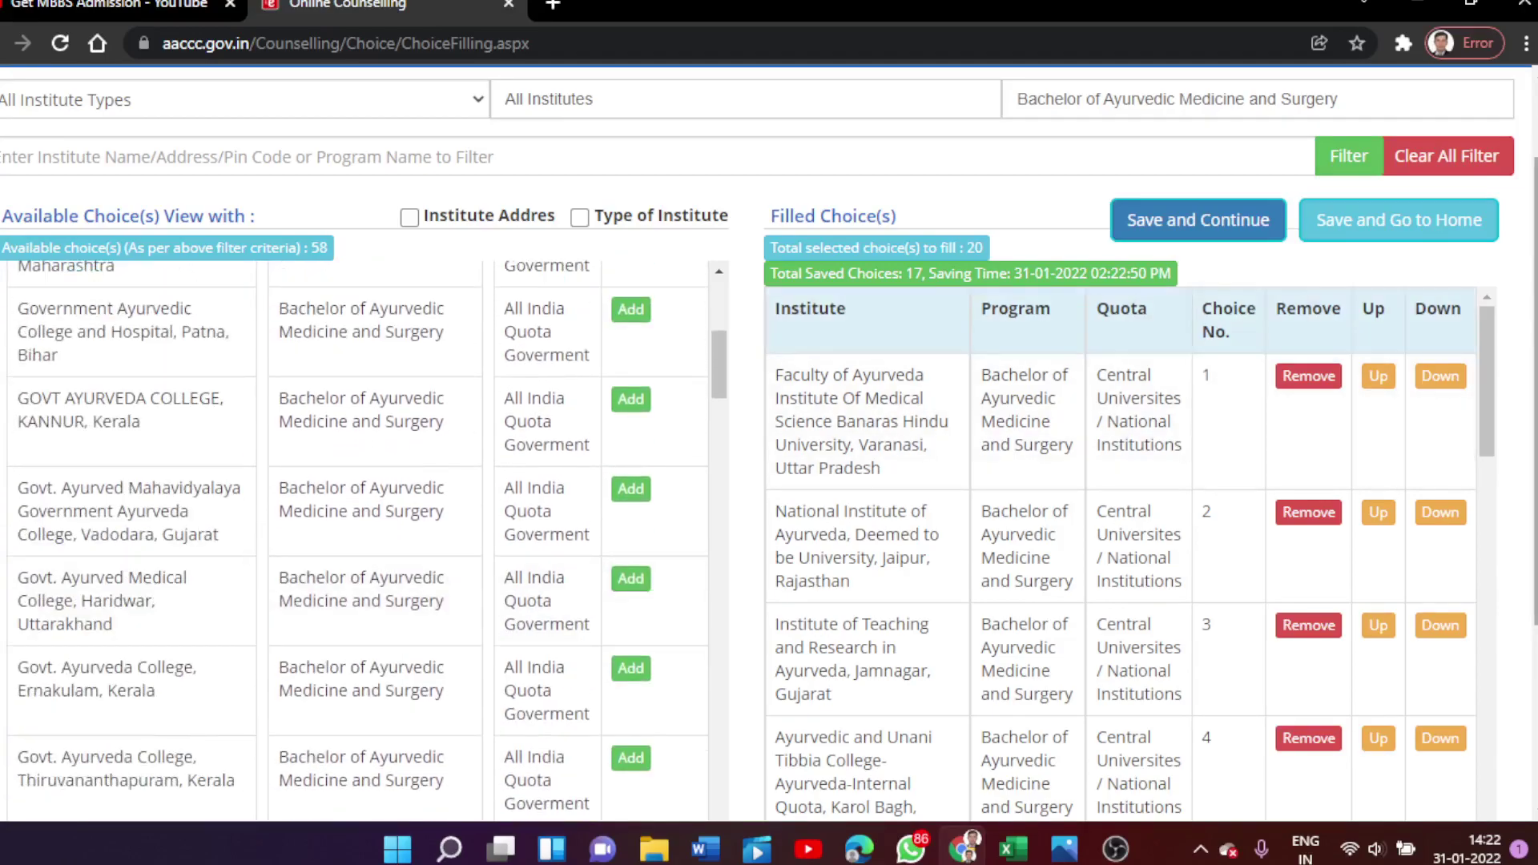
scroll(769, 440, up, 1)
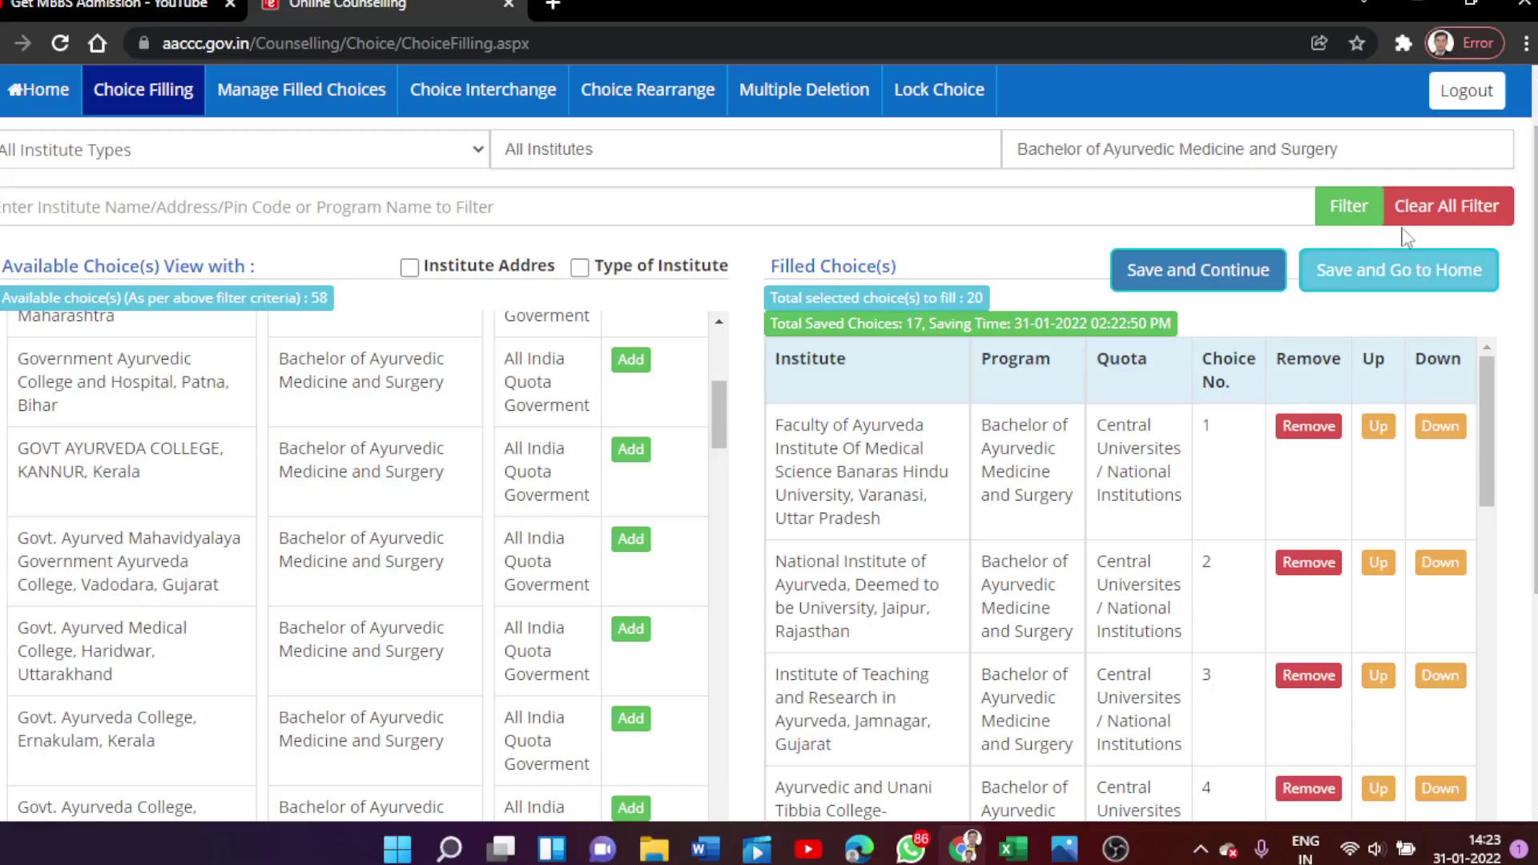
click(1373, 161)
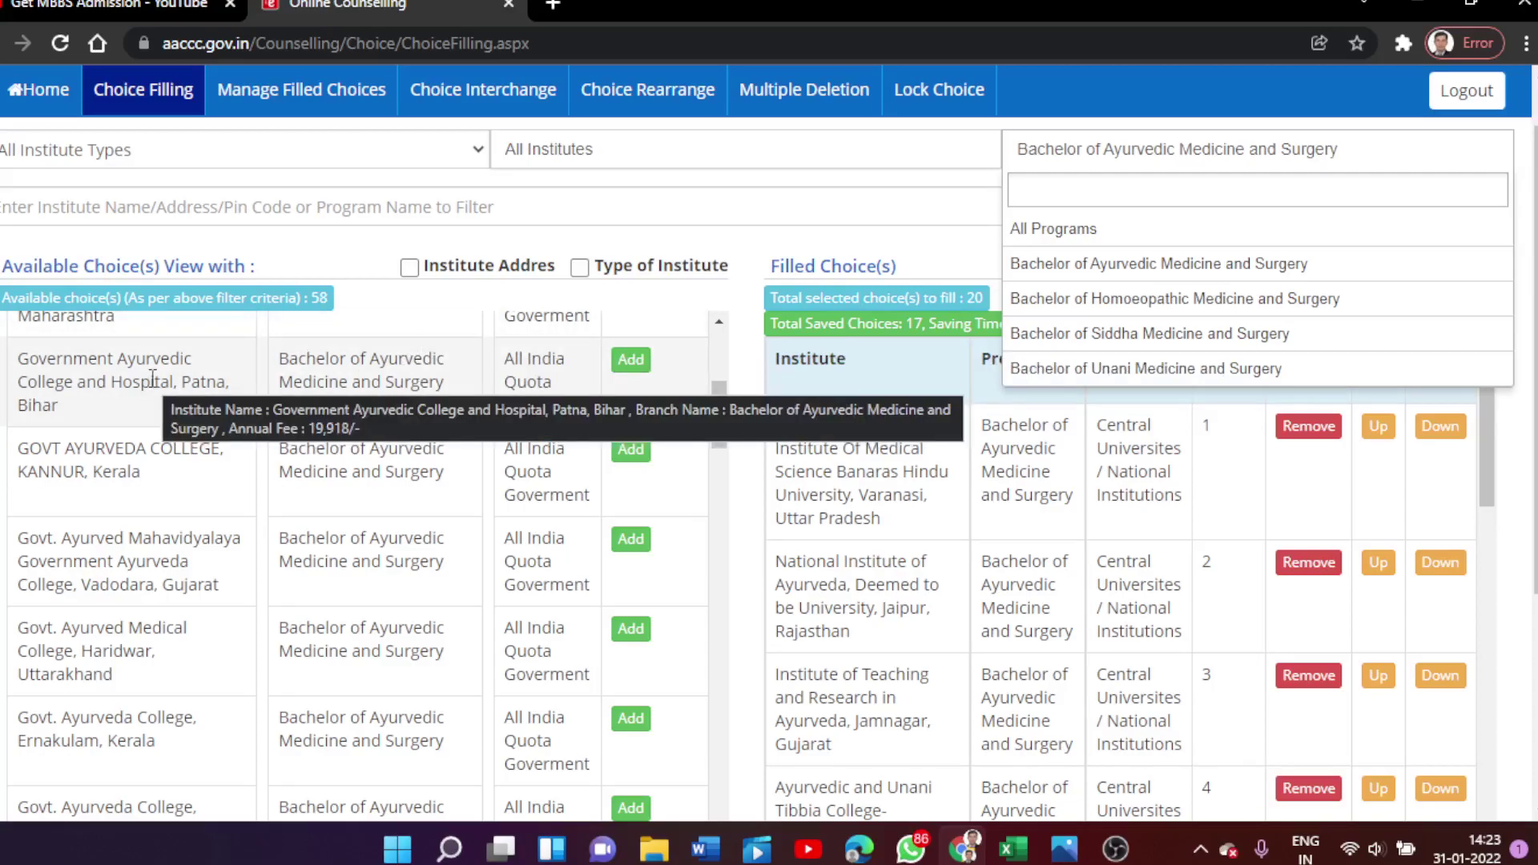
scroll(153, 392, down, 20)
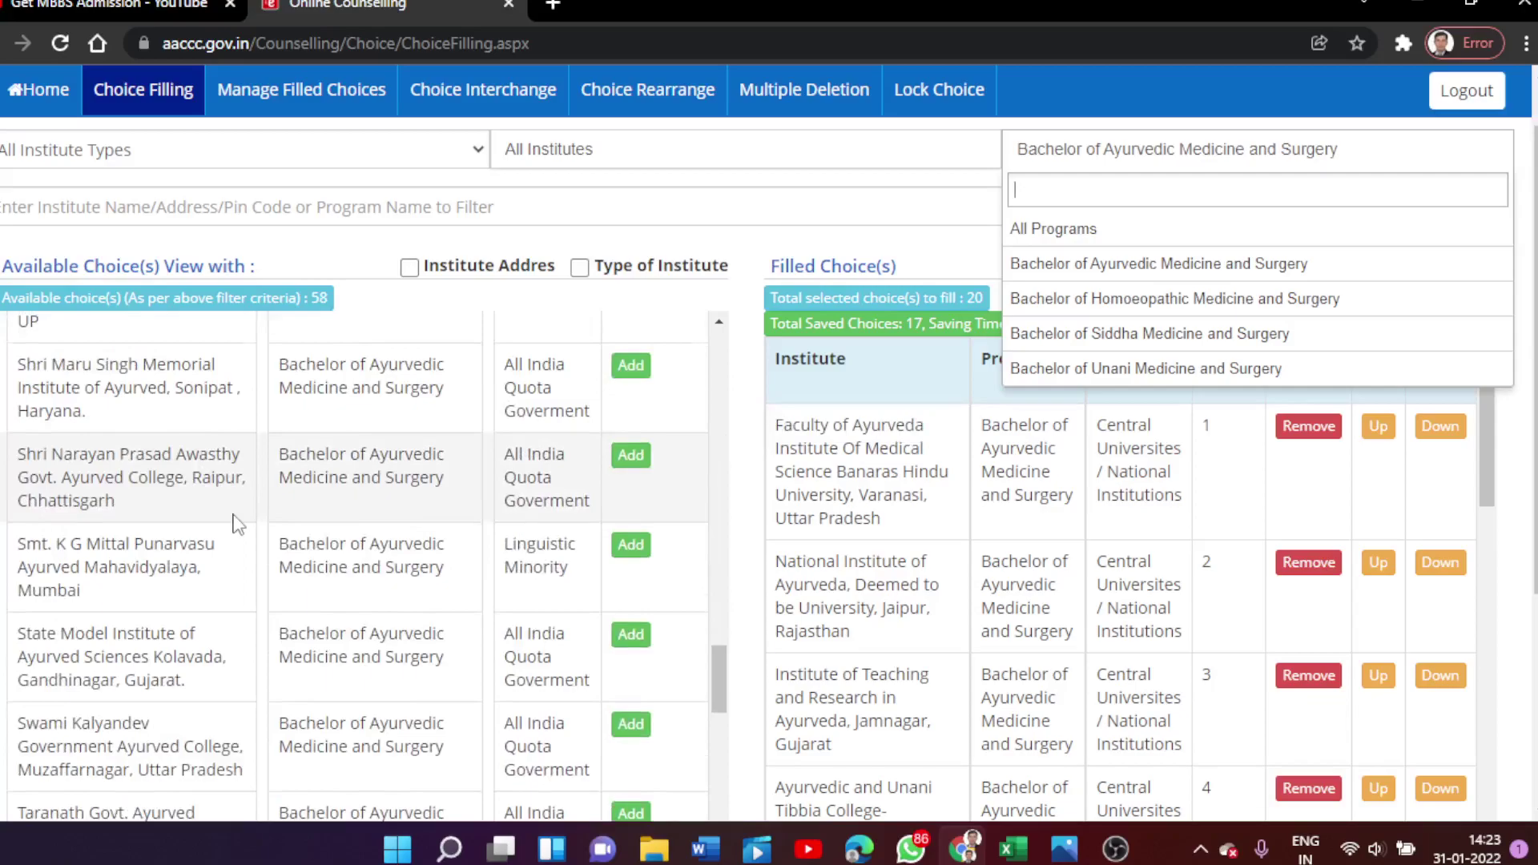
scroll(213, 542, down, 15)
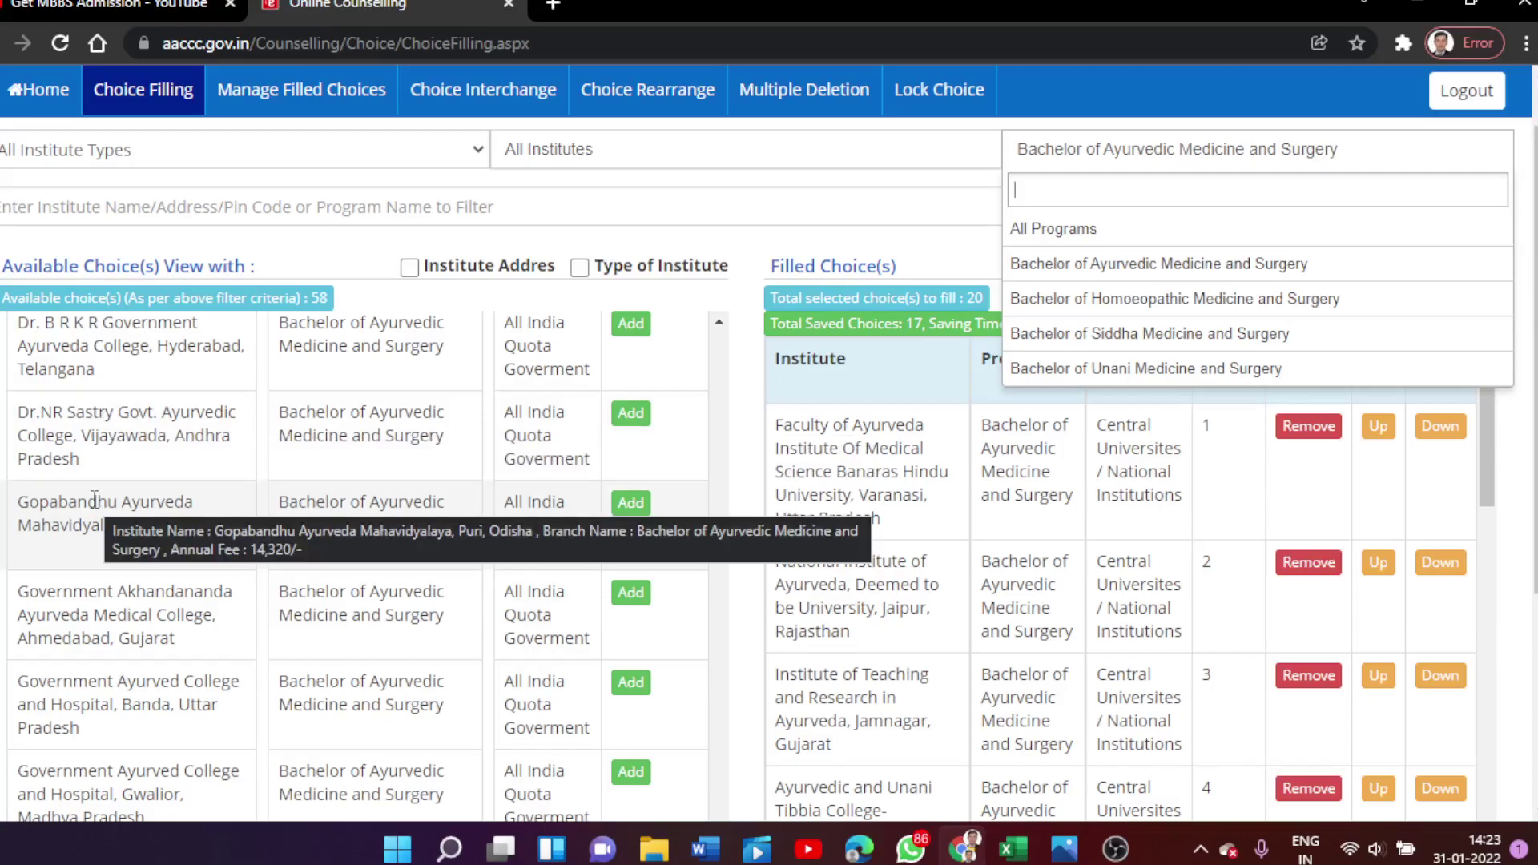
scroll(191, 224, up, 1)
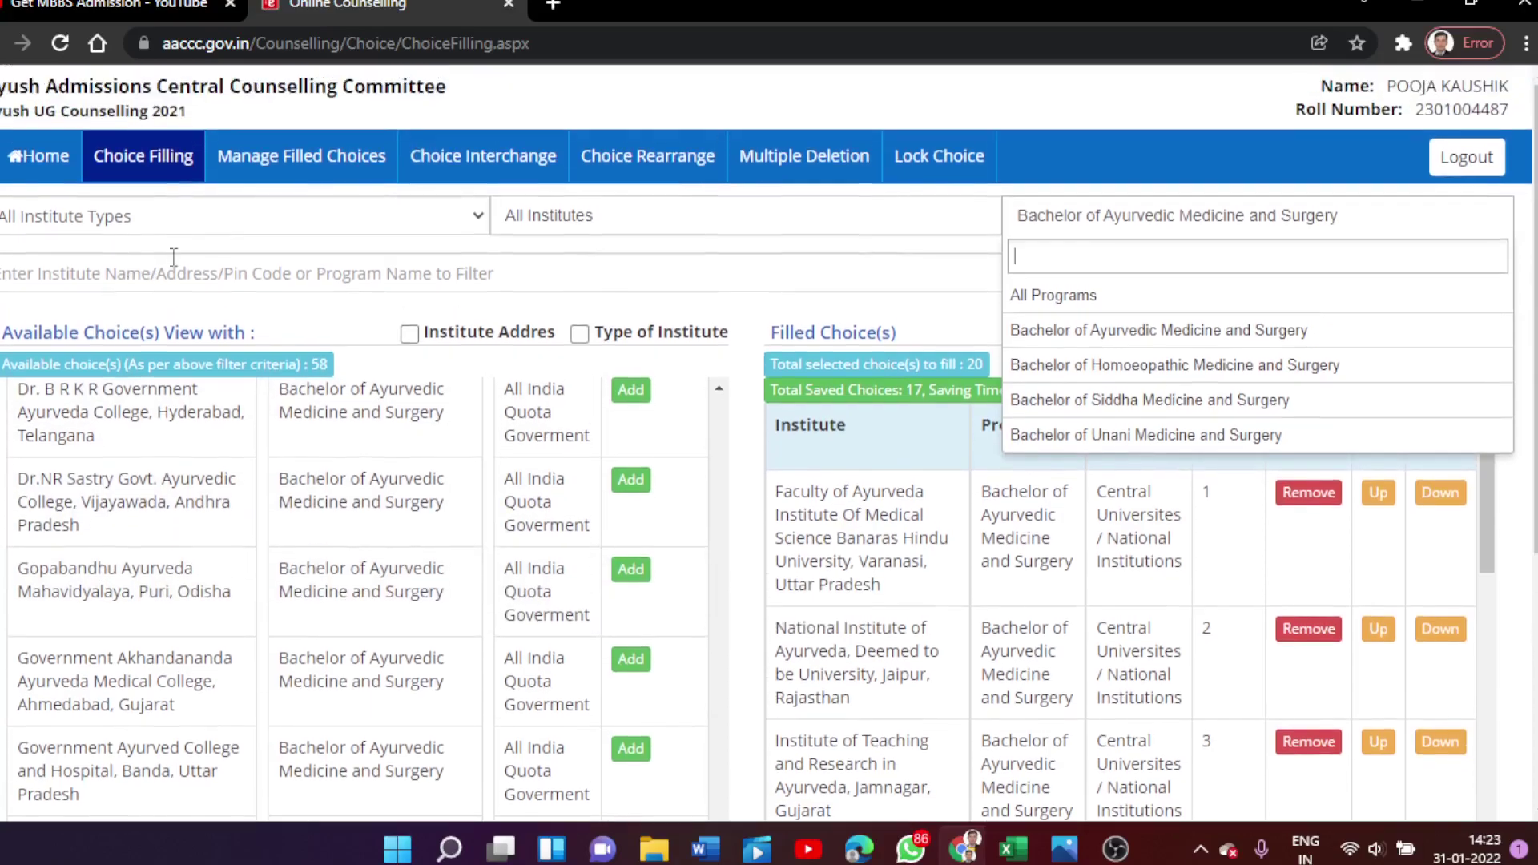
Filter the available choices to the institute type All India Goverment Aided
click(191, 223)
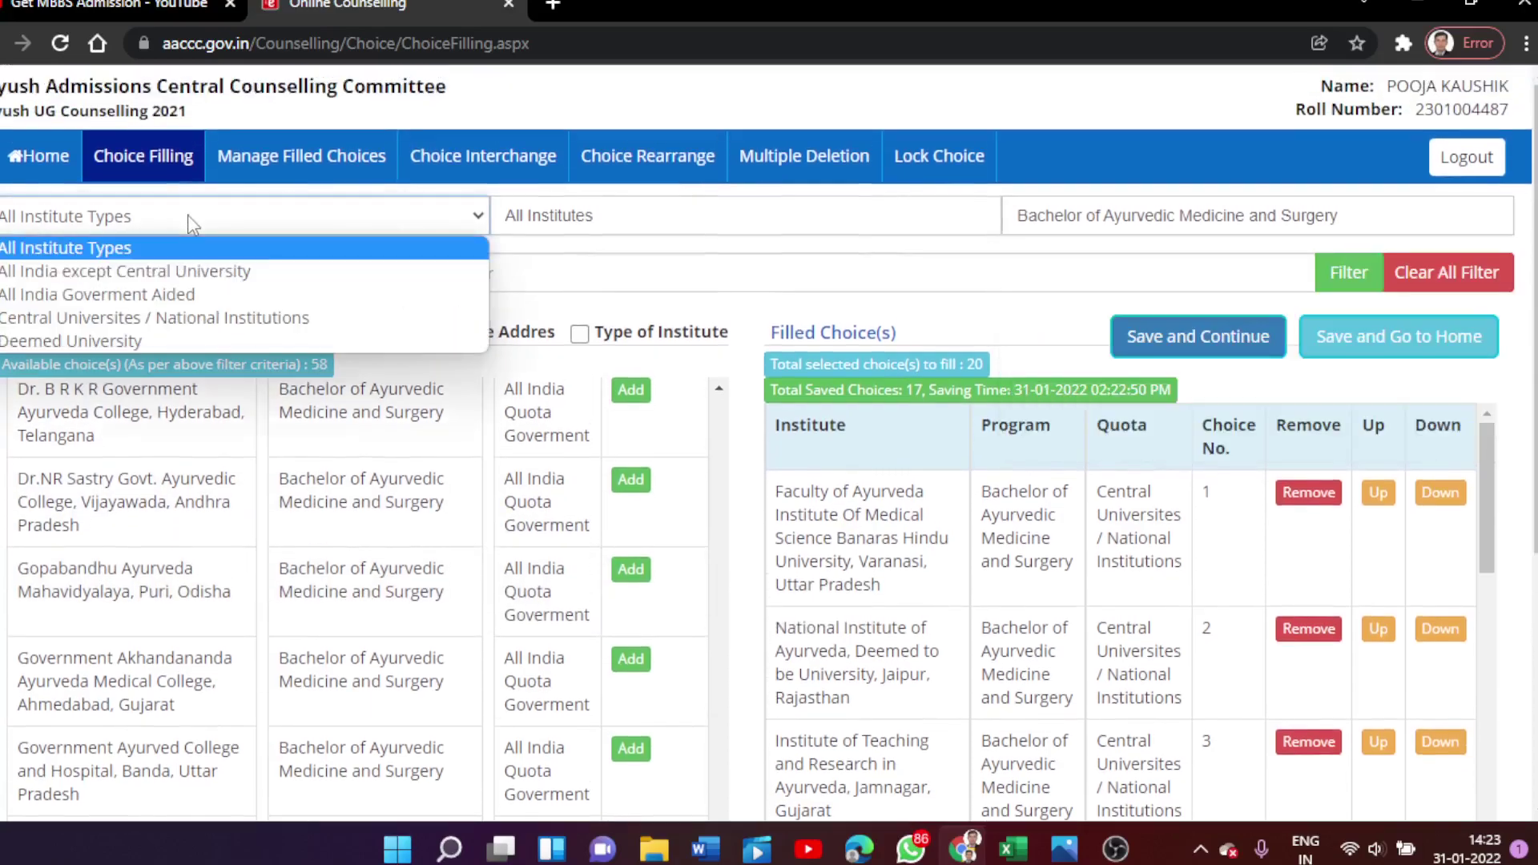
click(173, 294)
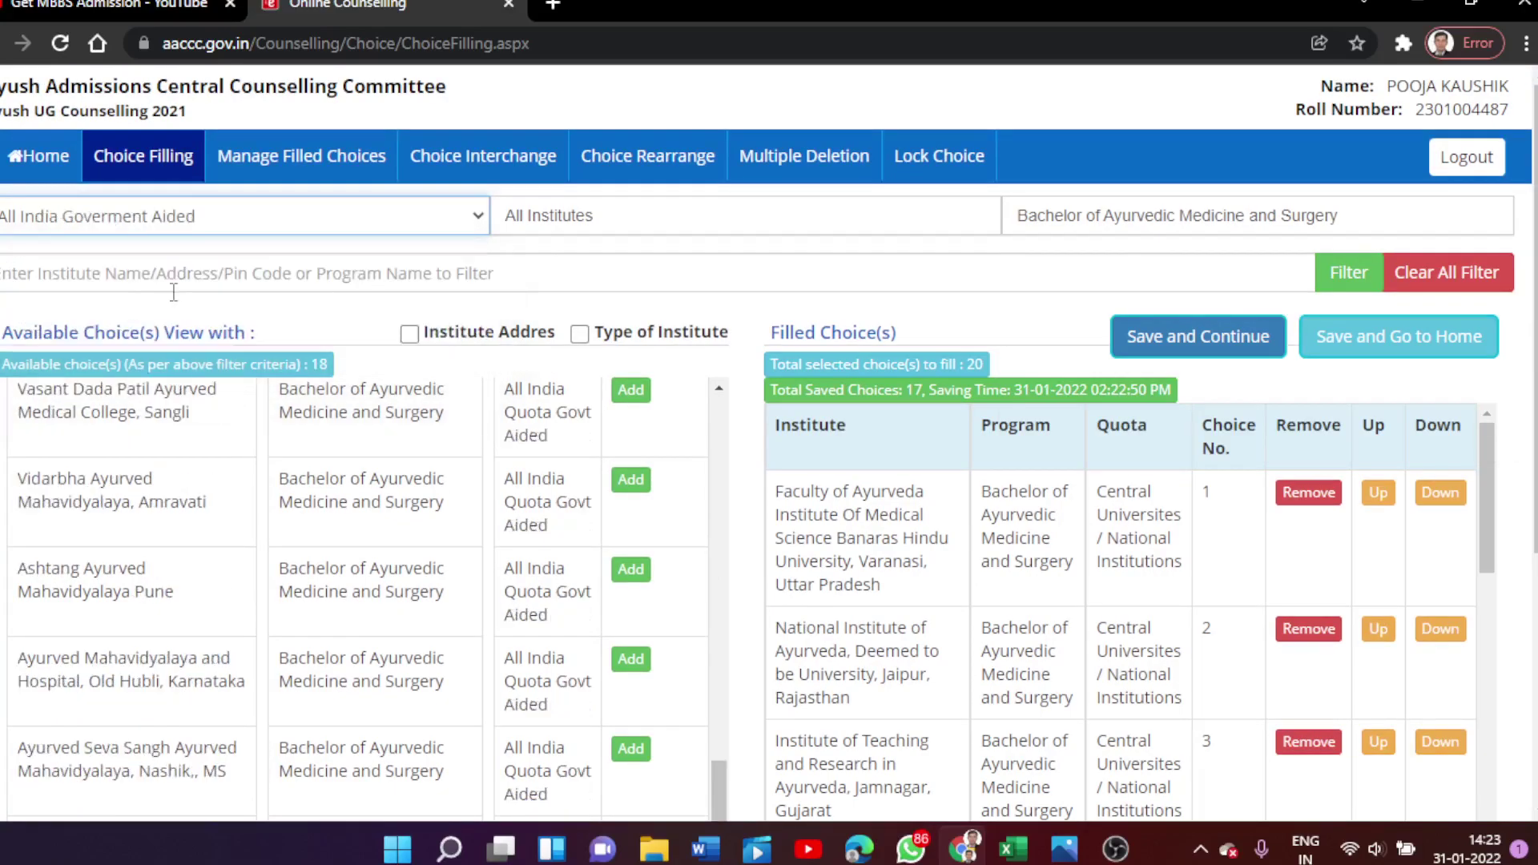
click(1372, 274)
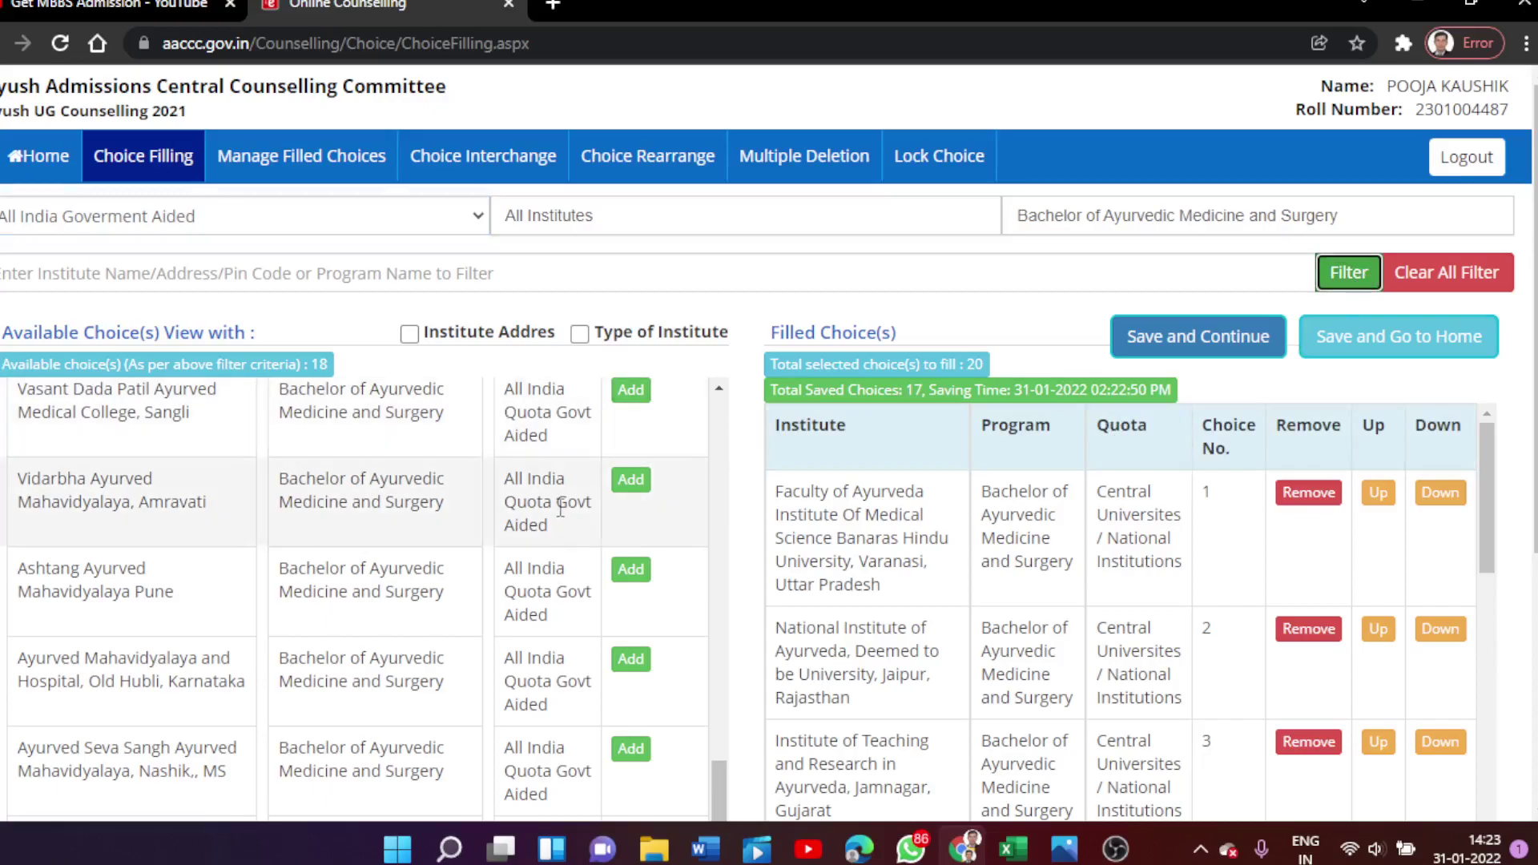
Check the annual fees of the government-aided colleges Ayurved Seva Sangh, Nashik and Ashtang Ayurved Mahavidyalaya, Pune
scroll(561, 510, down, 5)
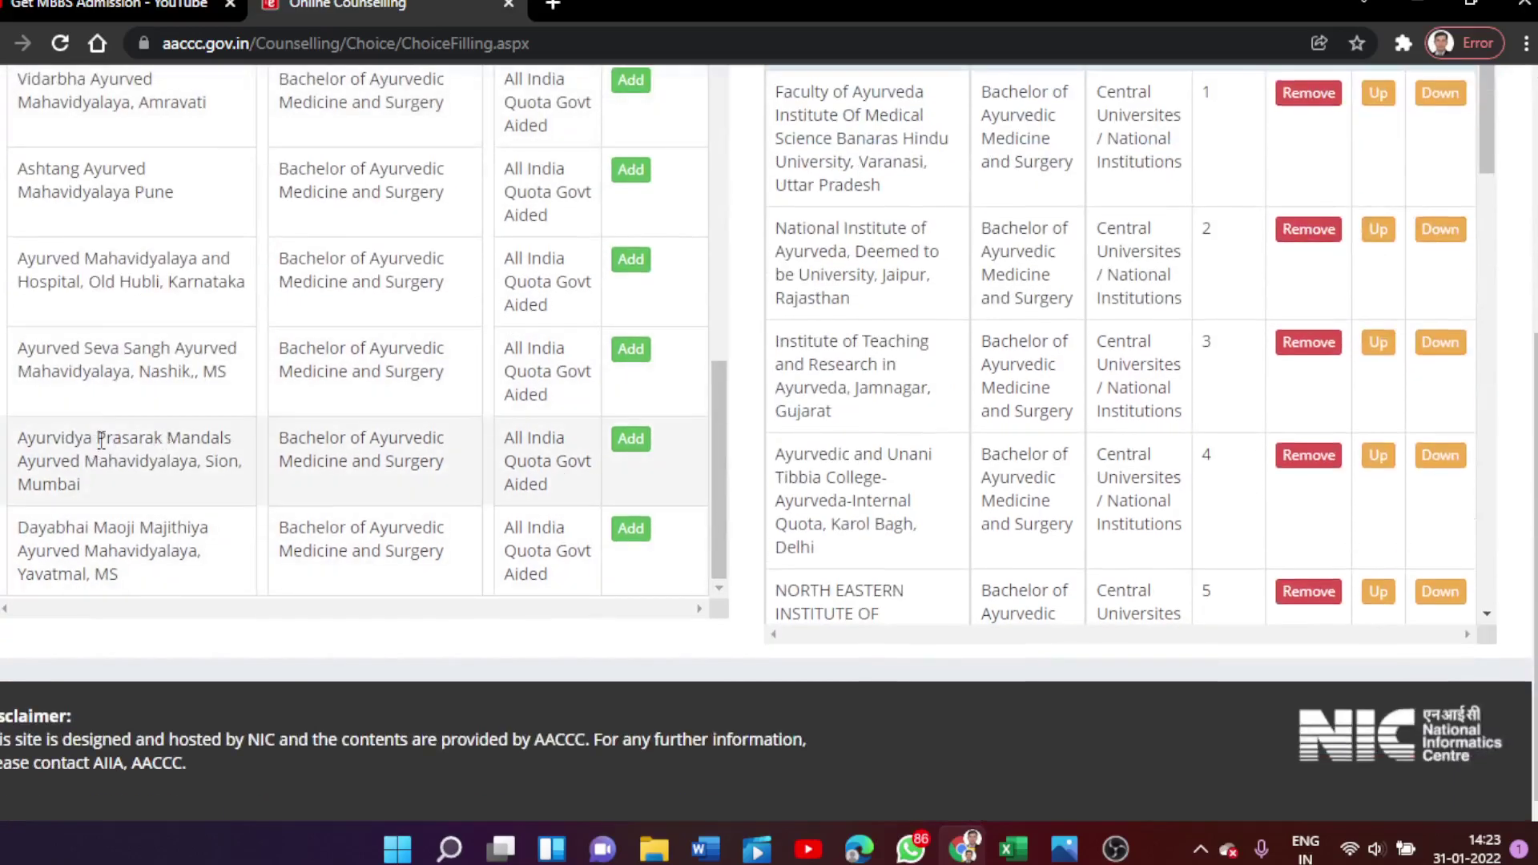
mouse_move(101, 441)
mouse_move(149, 355)
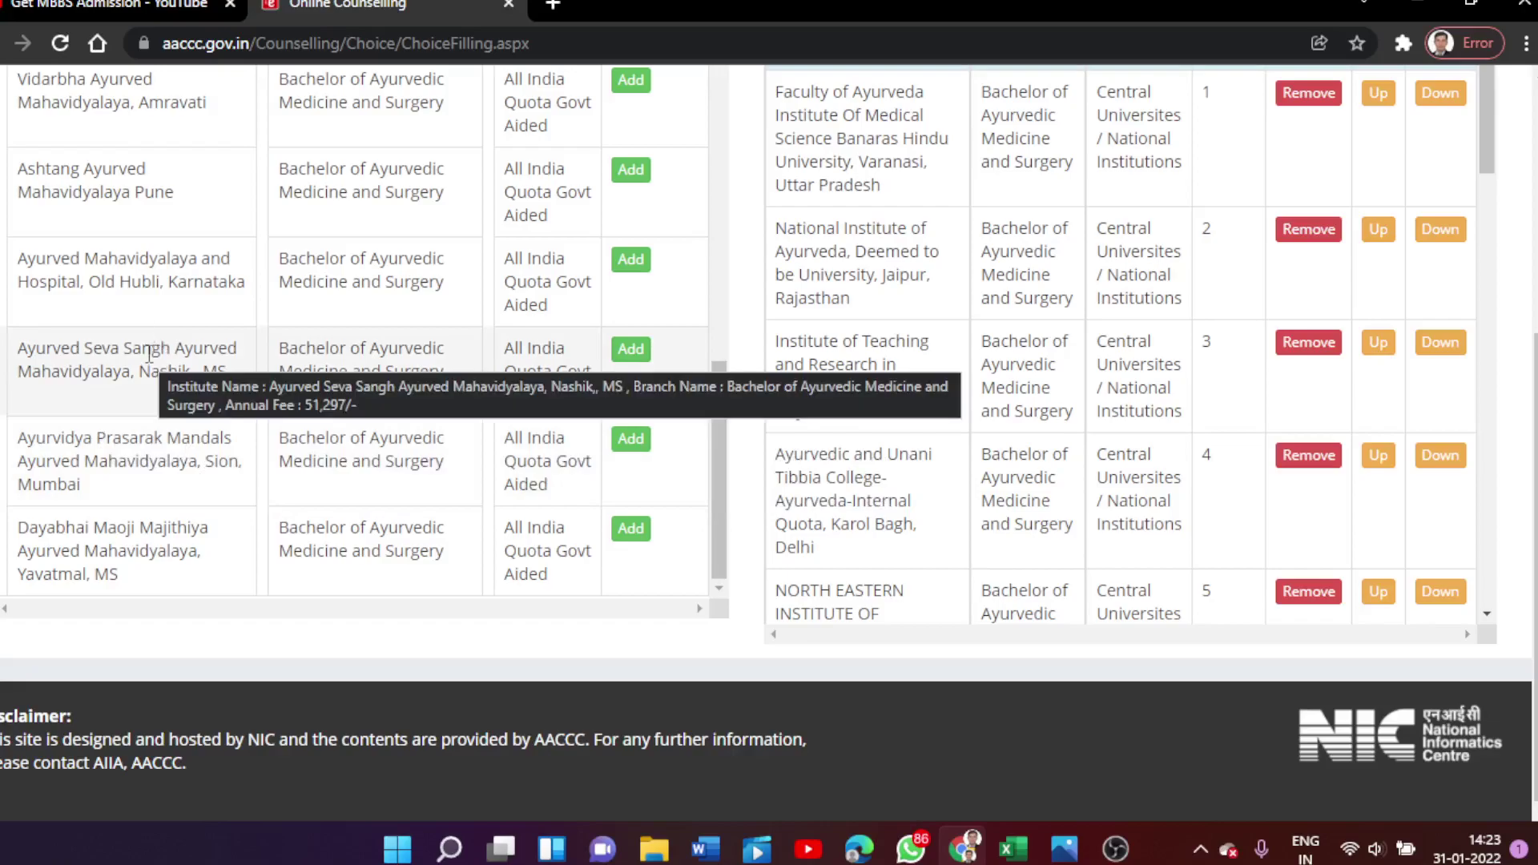
mouse_move(141, 174)
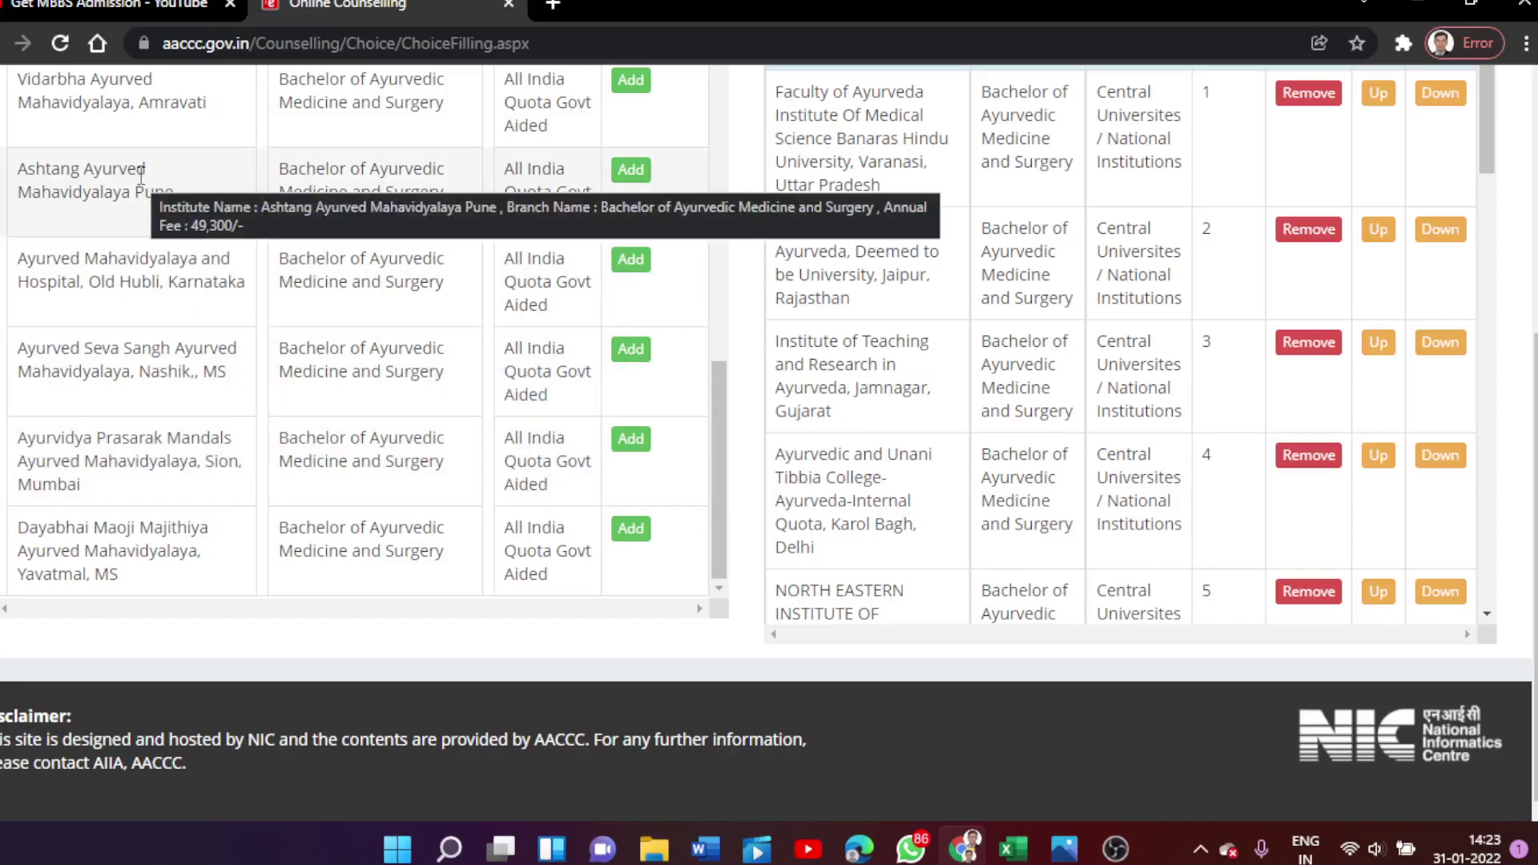
scroll(967, 320, up, 4)
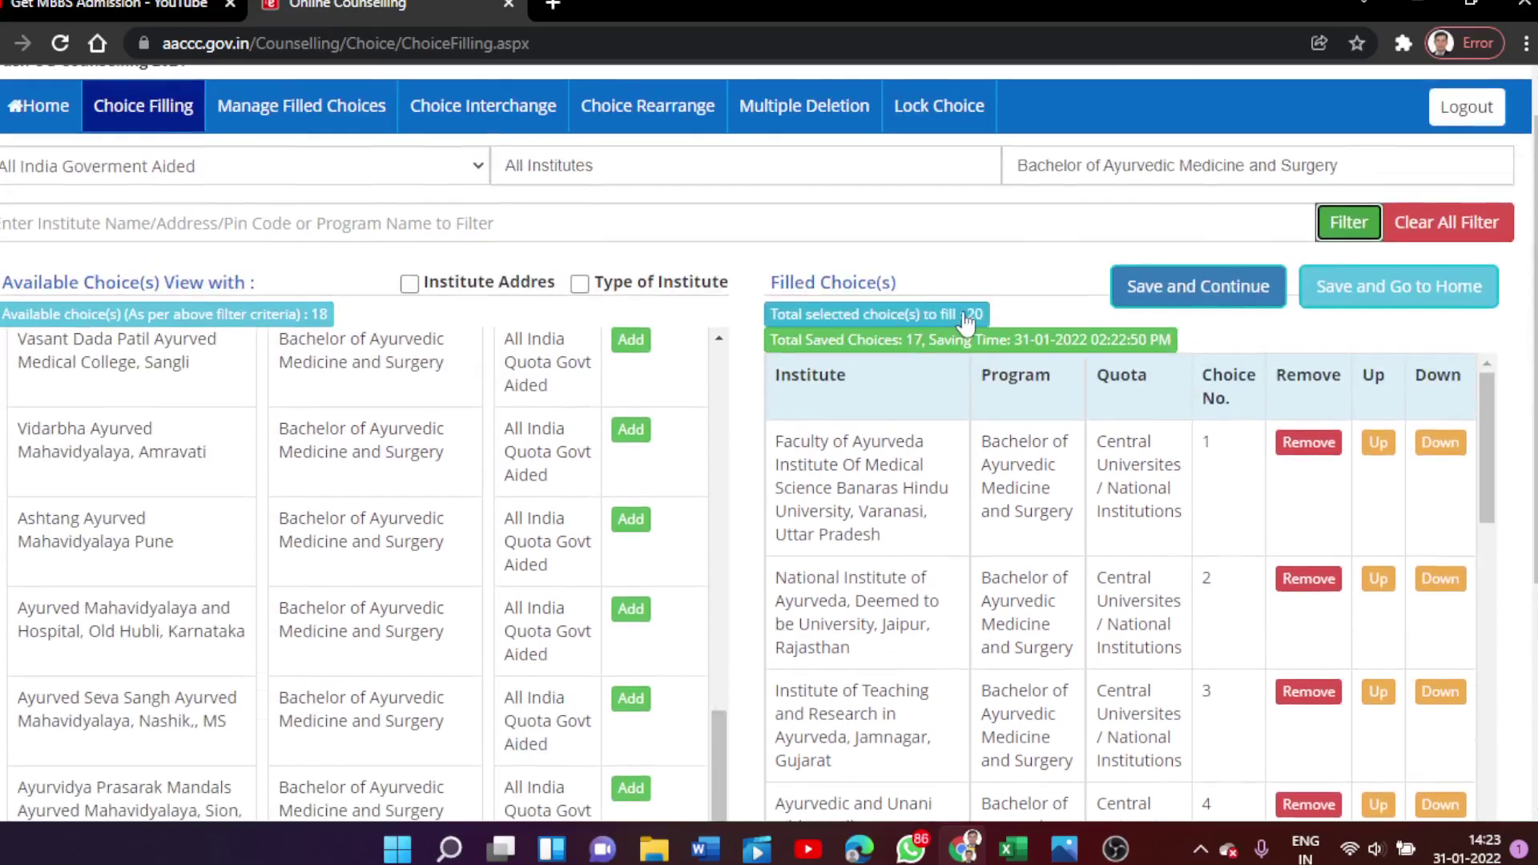
scroll(967, 321, up, 1)
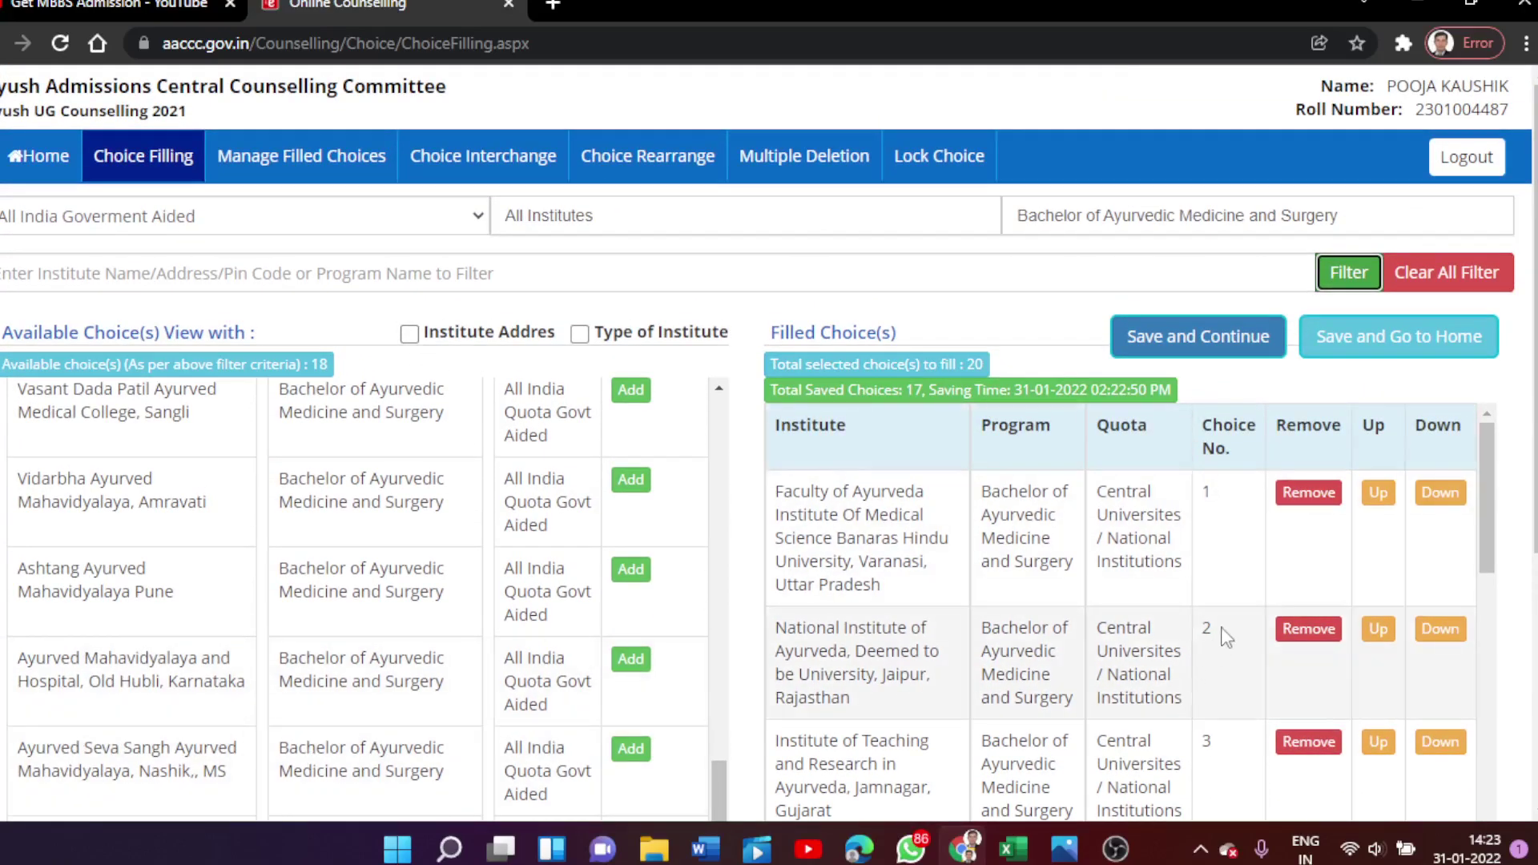
Save the updated filled choices while staying on the choice filling page, and dismiss the save message
click(1210, 341)
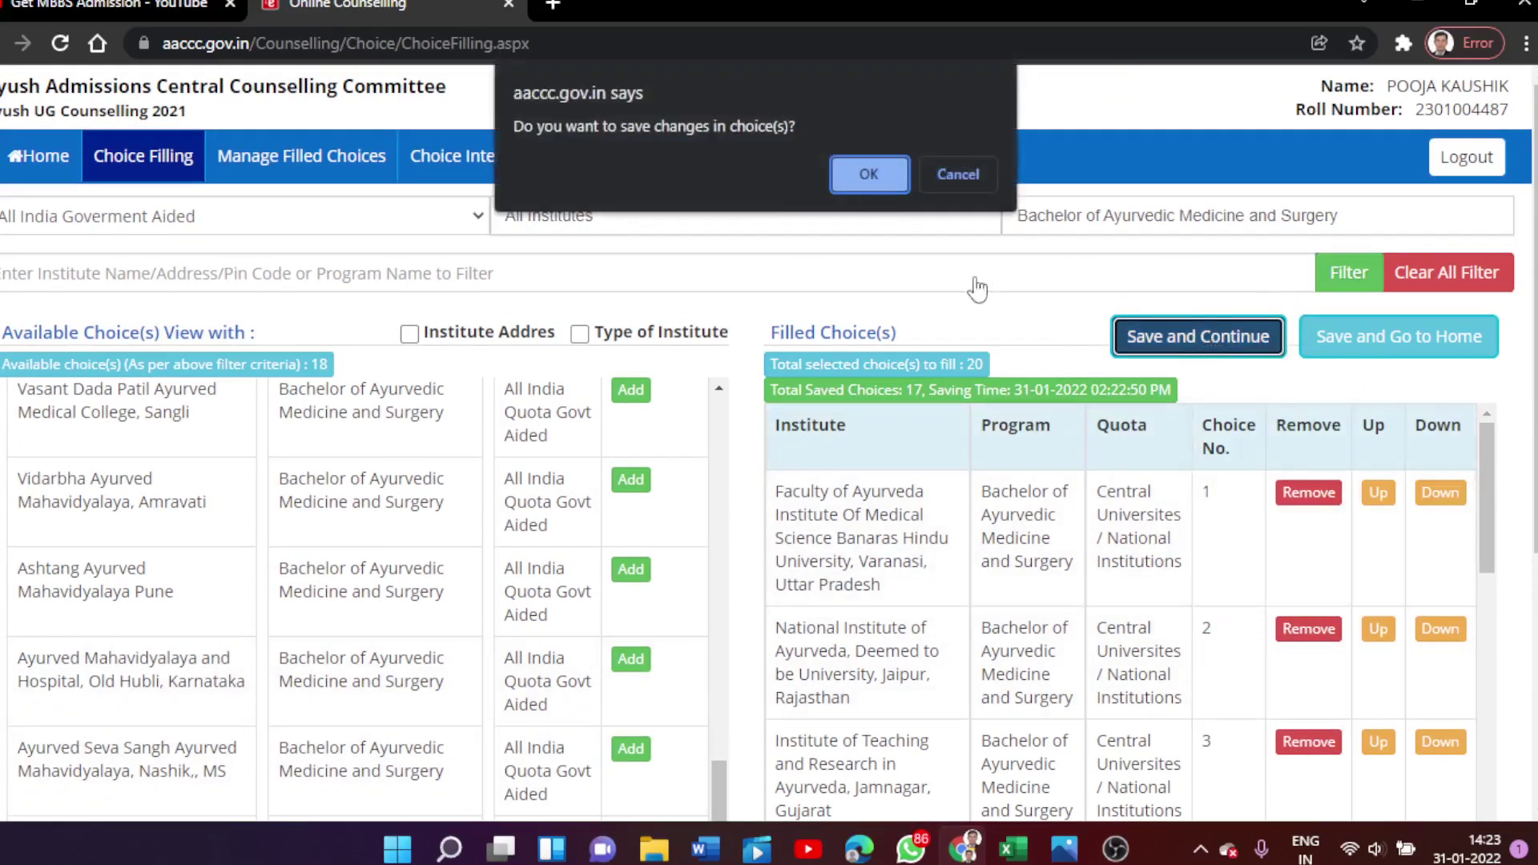
click(872, 174)
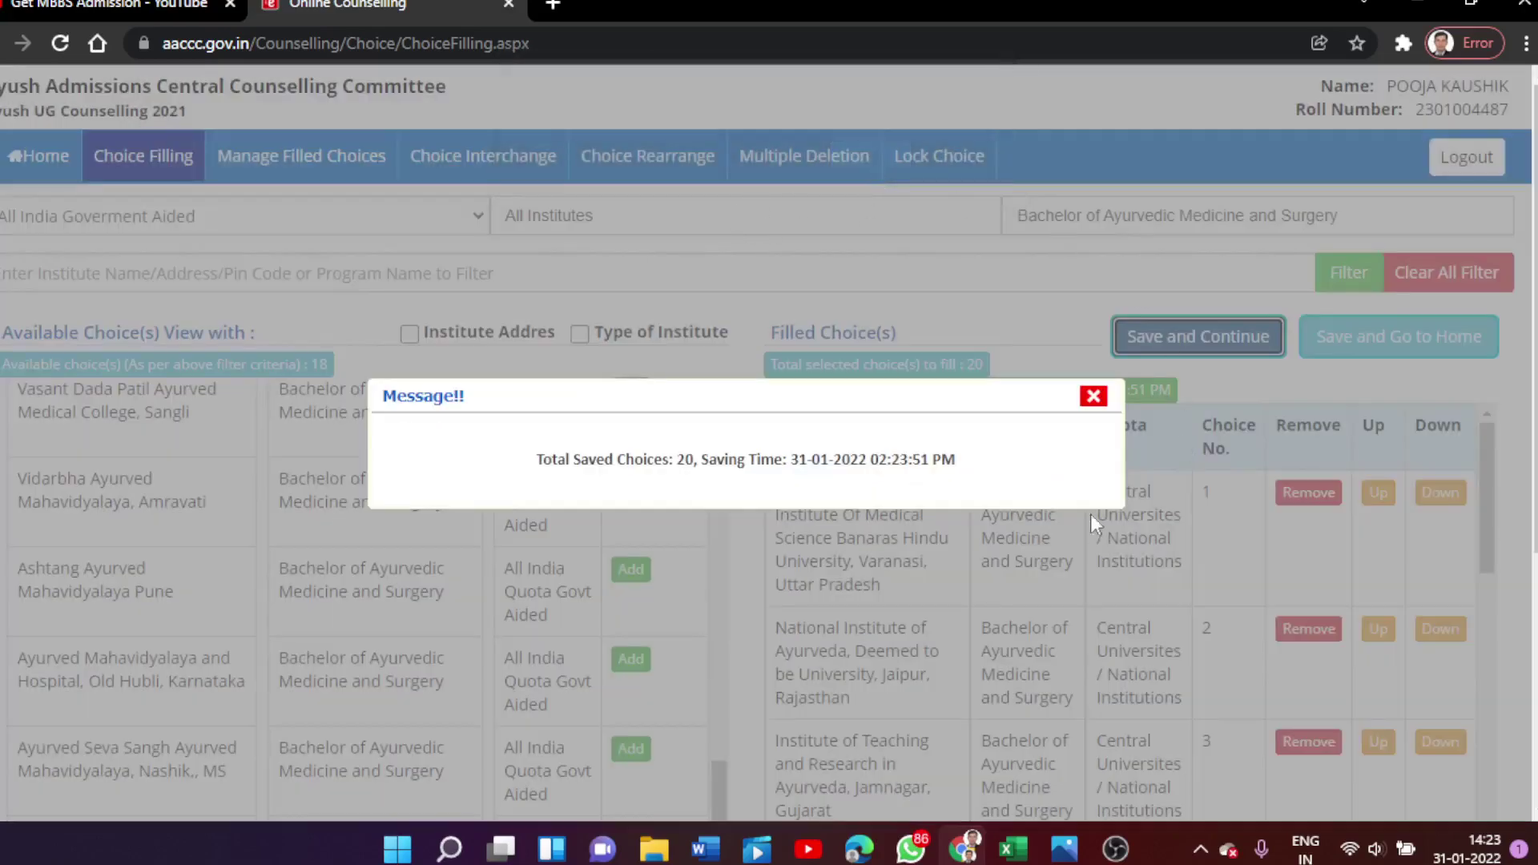
click(1094, 396)
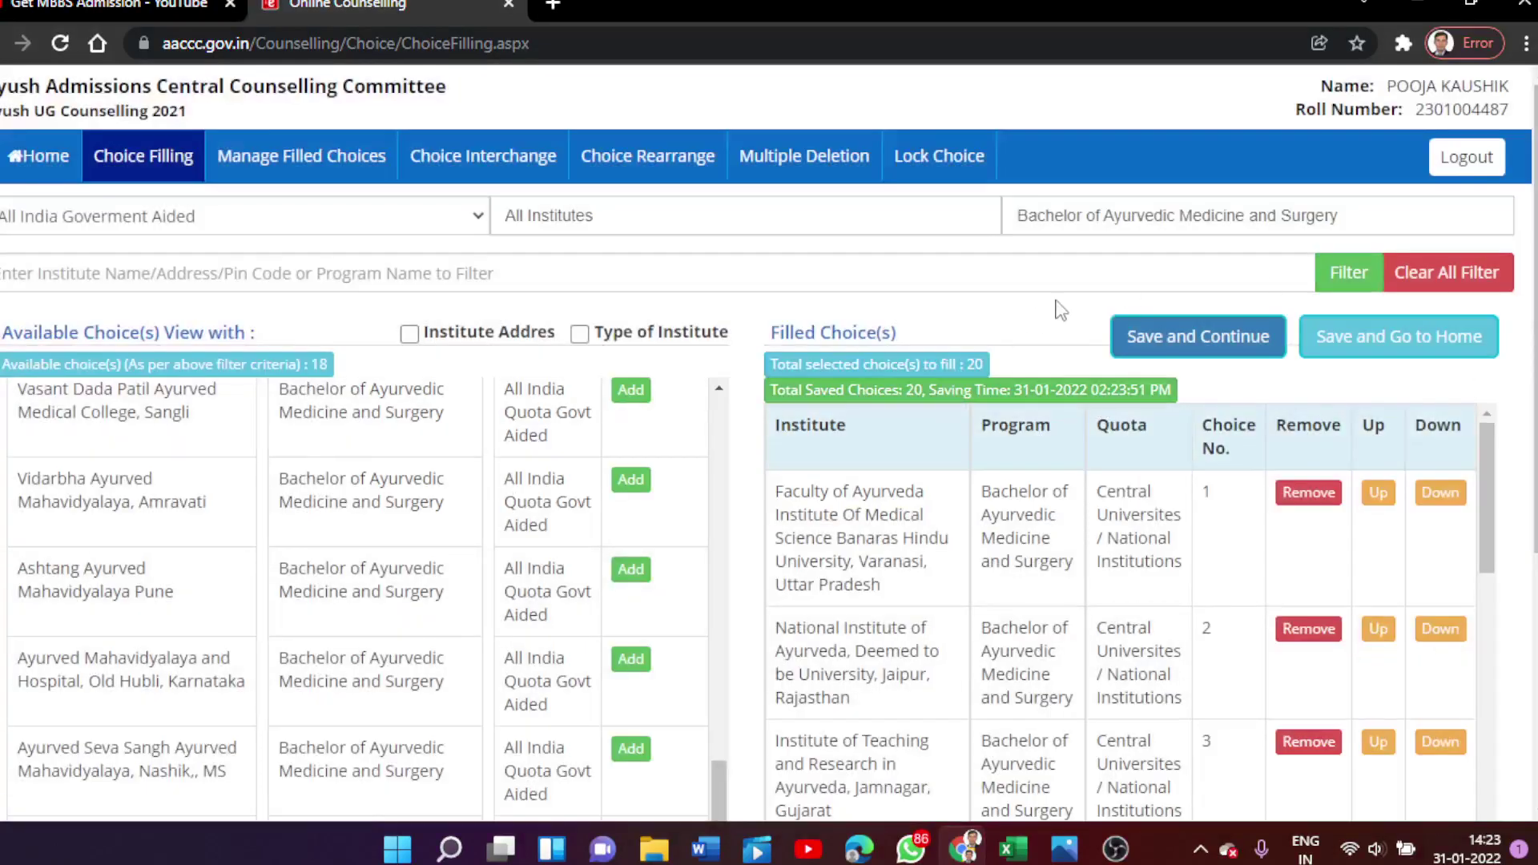
scroll(1042, 321, down, 3)
scroll(1064, 295, up, 2)
scroll(1064, 295, down, 3)
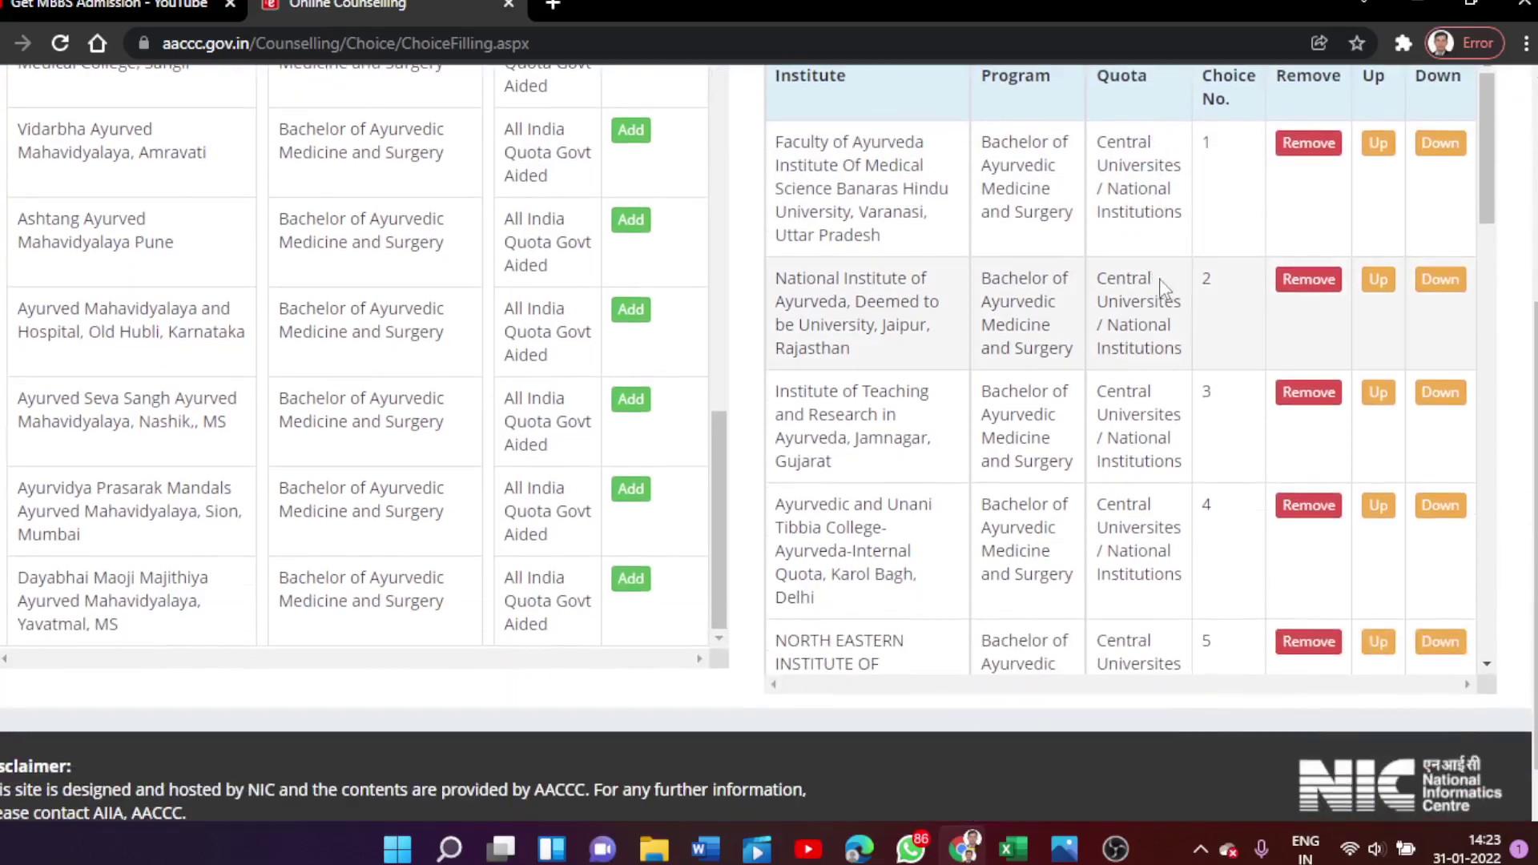
scroll(1160, 320, up, 2)
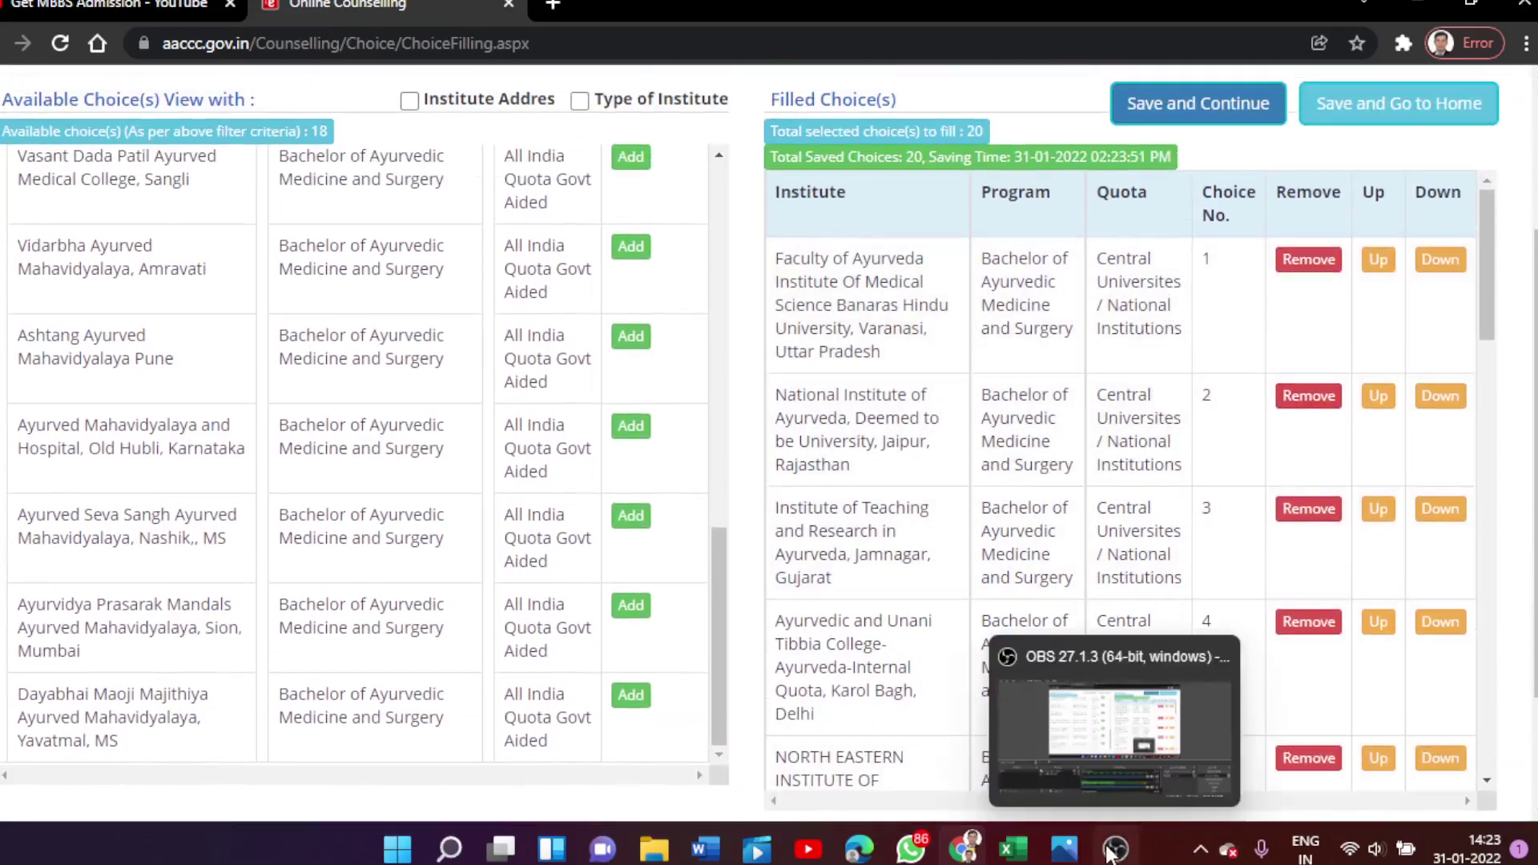